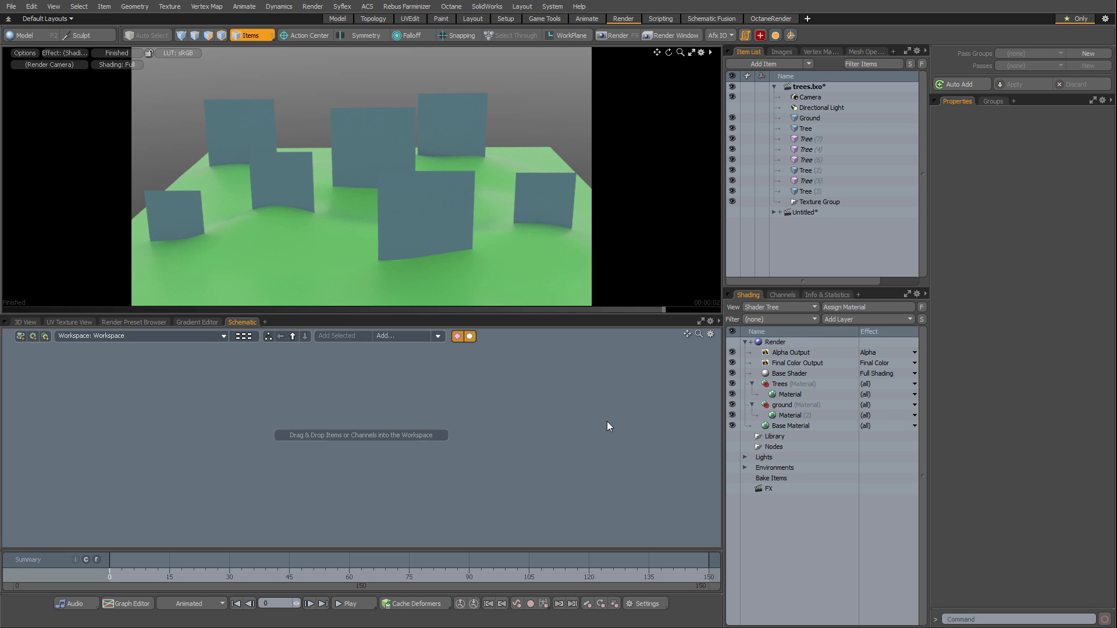
Examine the channels of Tree (3) and the Ground, including Particle ID, and look through the other tree meshes.
left_click(814, 191)
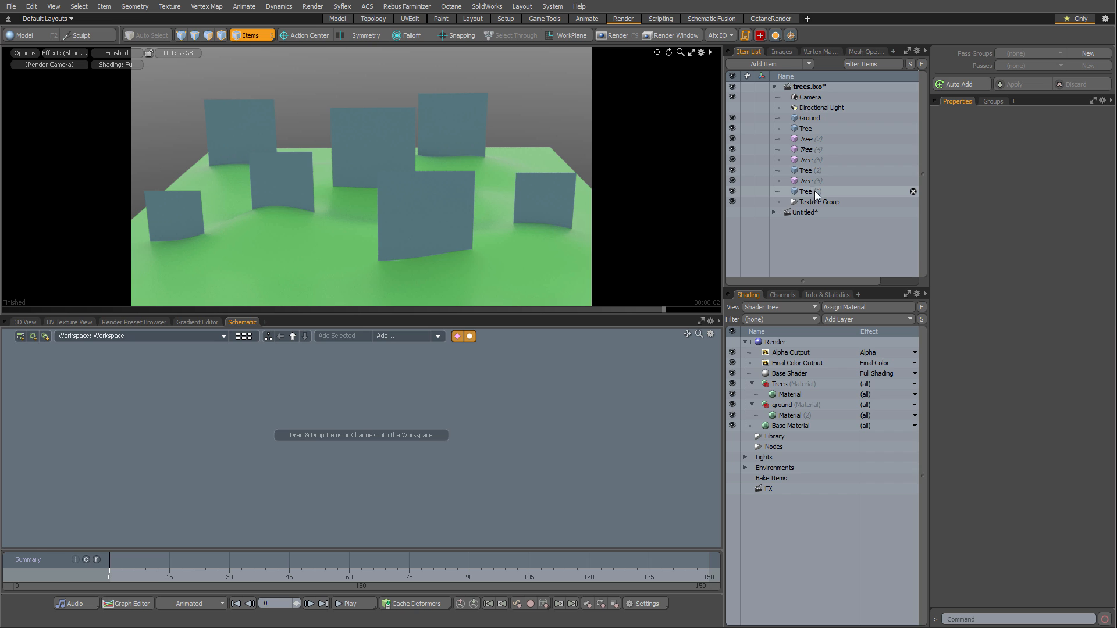
left_click(783, 295)
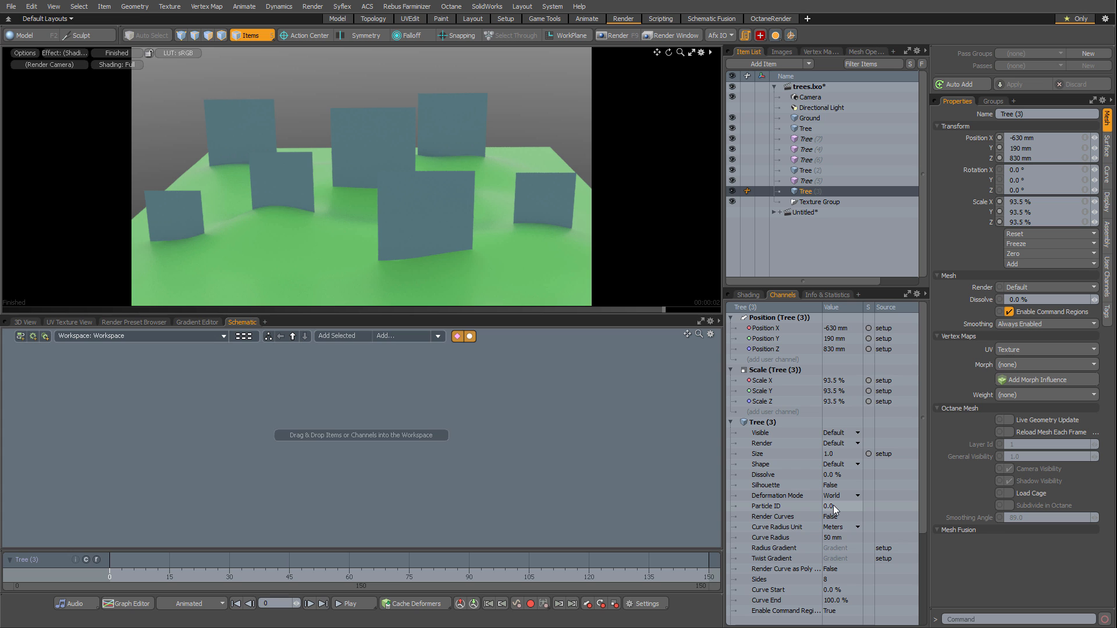
left_click(808, 117)
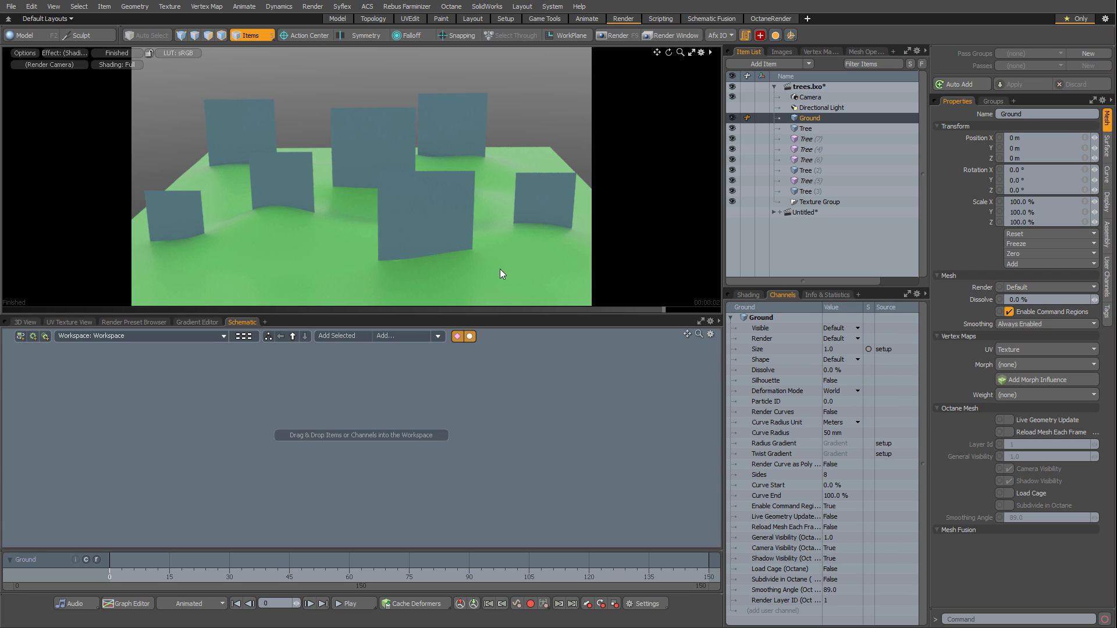
left_click(808, 129)
left_click(811, 169)
Move the Tree (2) and Tree (3) meshes directly below Tree in the item list, leaving nothing selected.
left_click(811, 191)
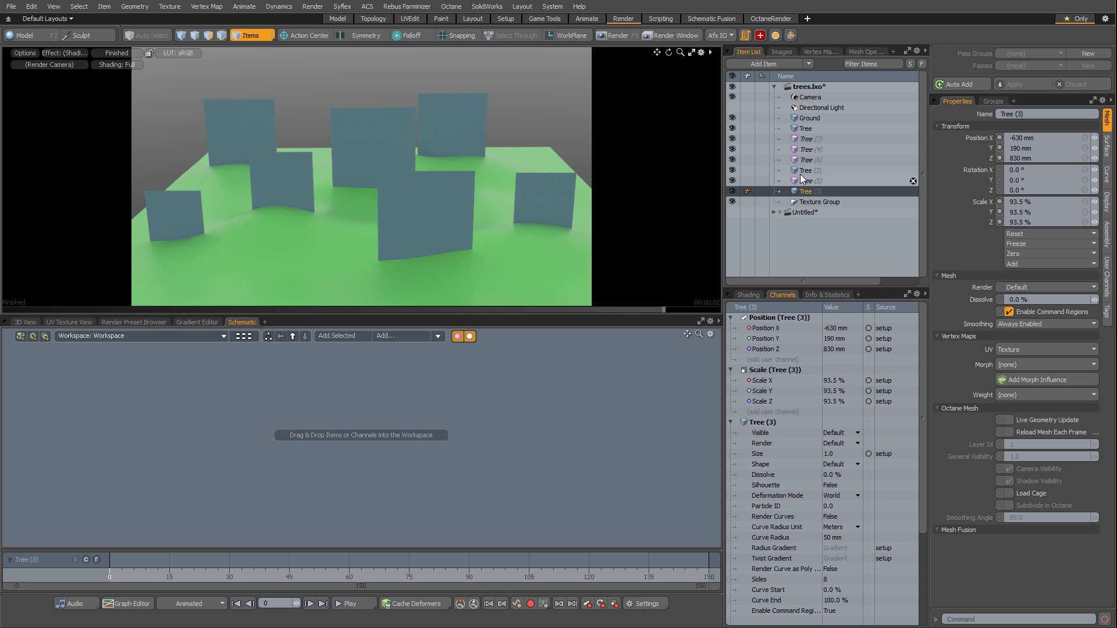
left_click(805, 171, "ctrl")
left_click_drag(811, 169, 820, 134)
key("Escape")
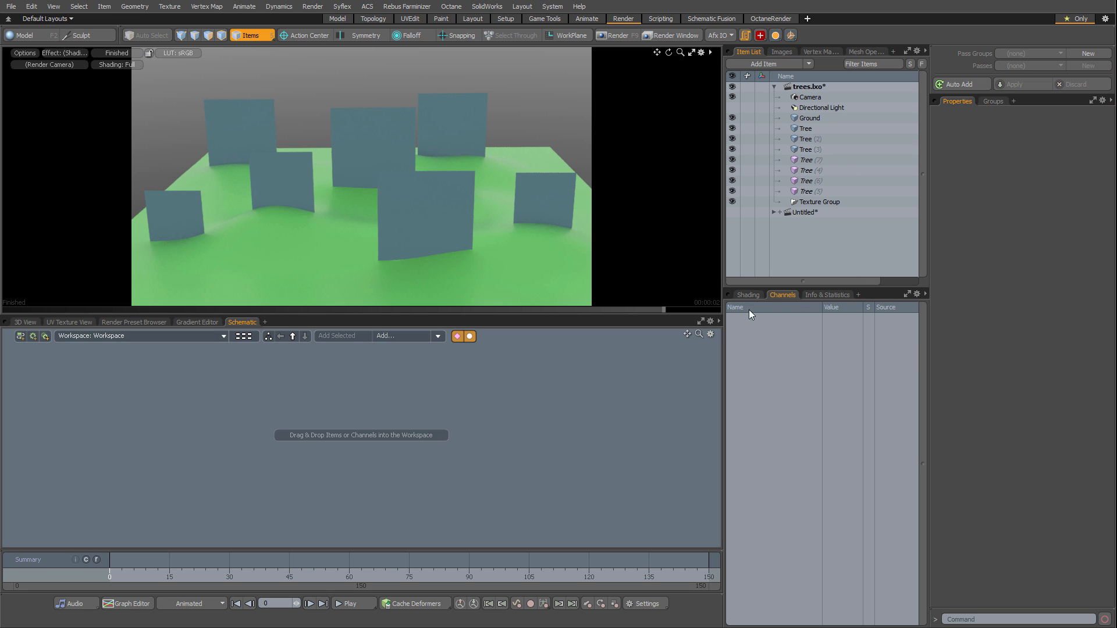
Inspect the Trees and ground material groups, the UV layout and the scene's 3D camera view.
left_click(756, 295)
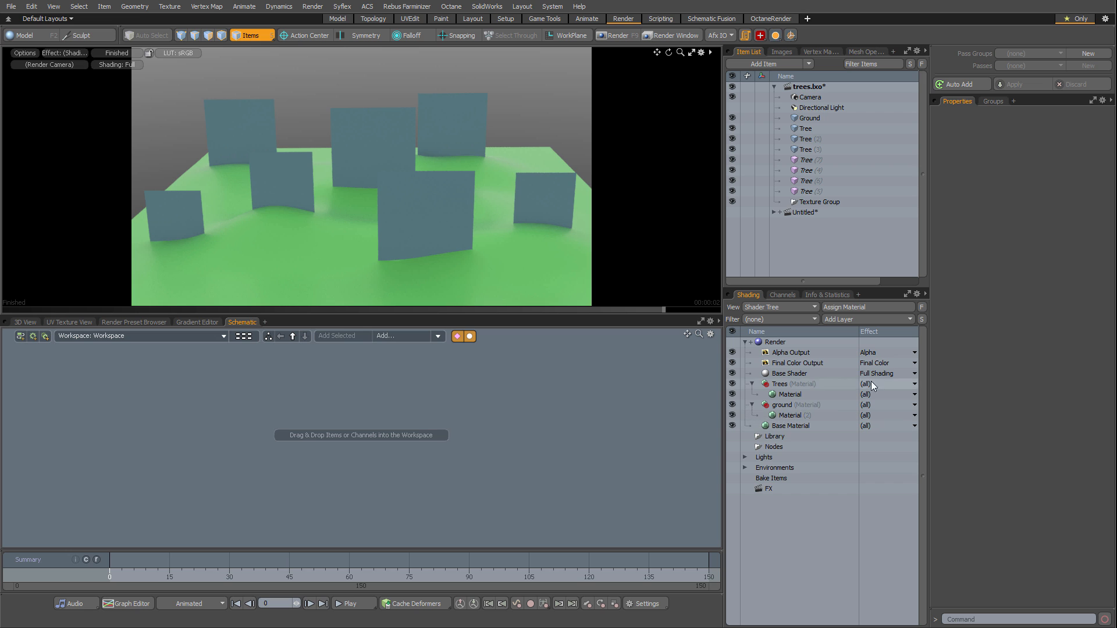
left_click(765, 385)
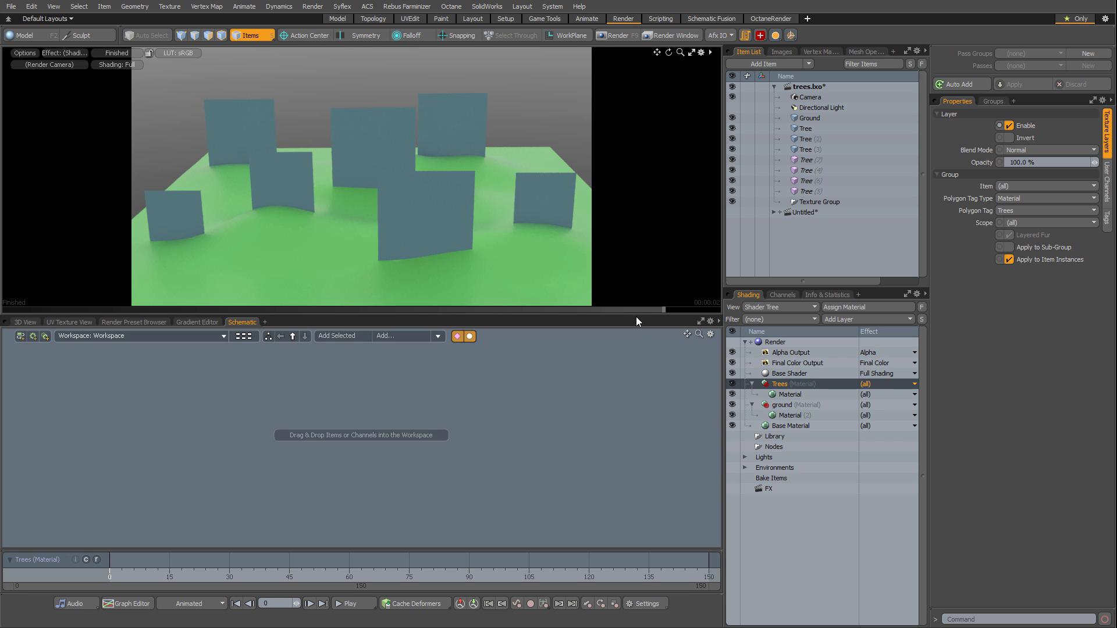
left_click(782, 405)
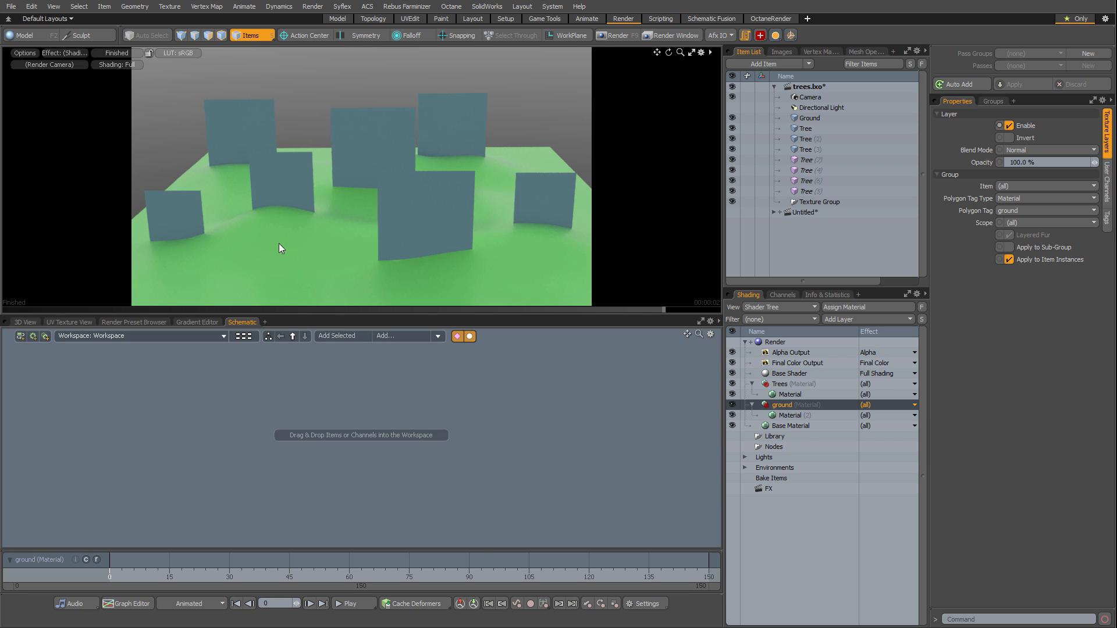
left_click(61, 322)
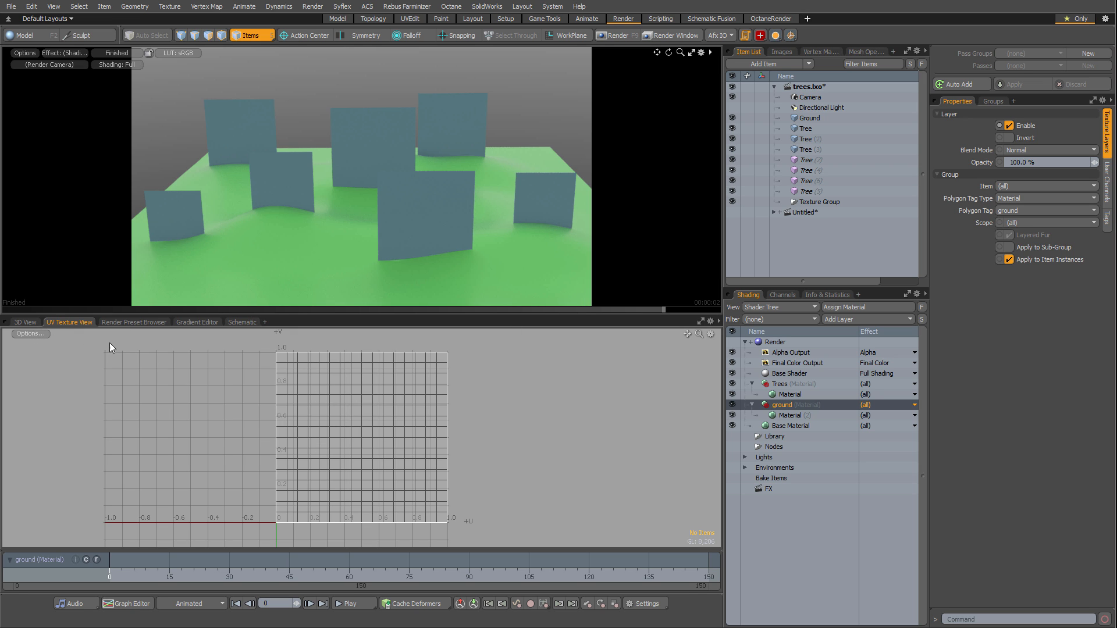
left_click(26, 322)
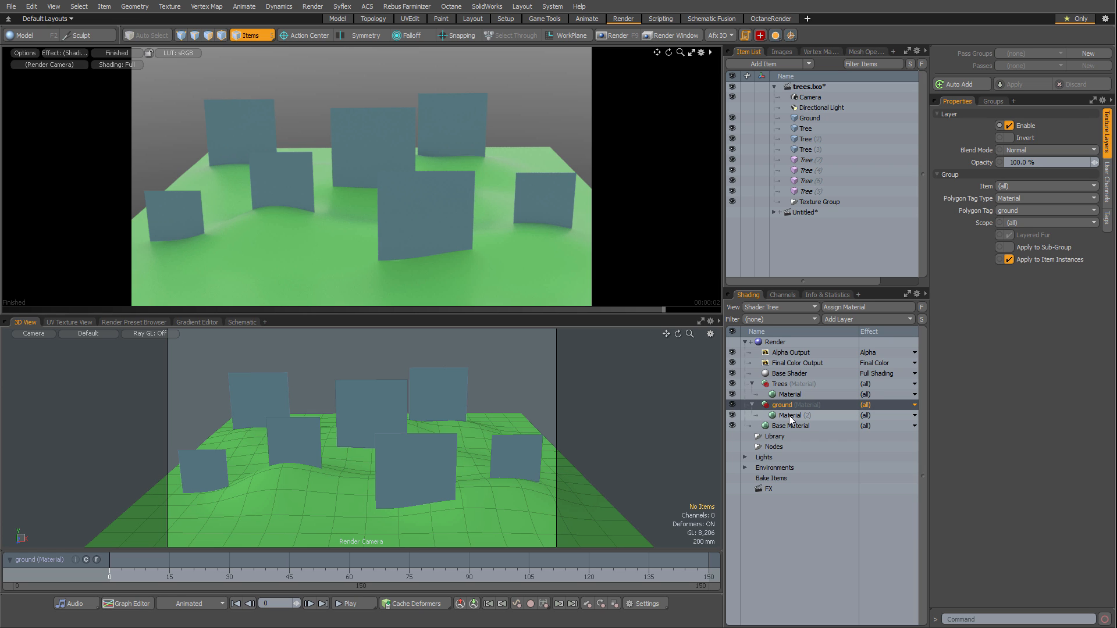
Add a Constant texture layer and place it in the Trees material group above its Material, with the schematic open.
left_click(245, 322)
left_click(864, 320)
mouse_move(871, 414)
left_click(930, 398)
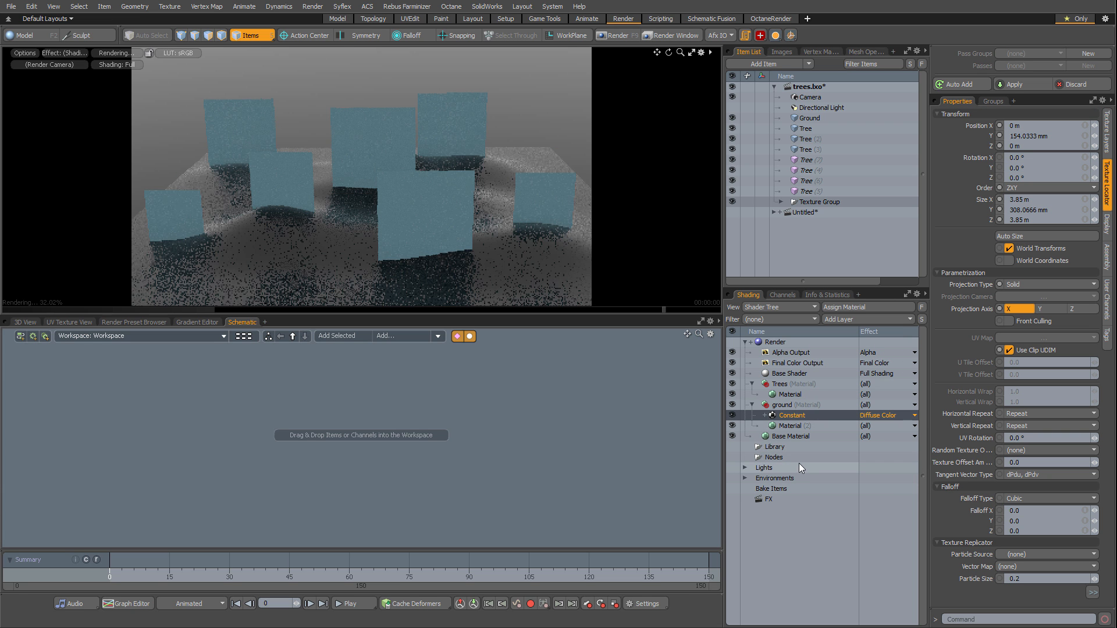
left_click_drag(788, 414, 813, 389)
Compare the Trees Material with the Constant layer's diffuse color by switching the Constant layer off and on again.
left_click(408, 184)
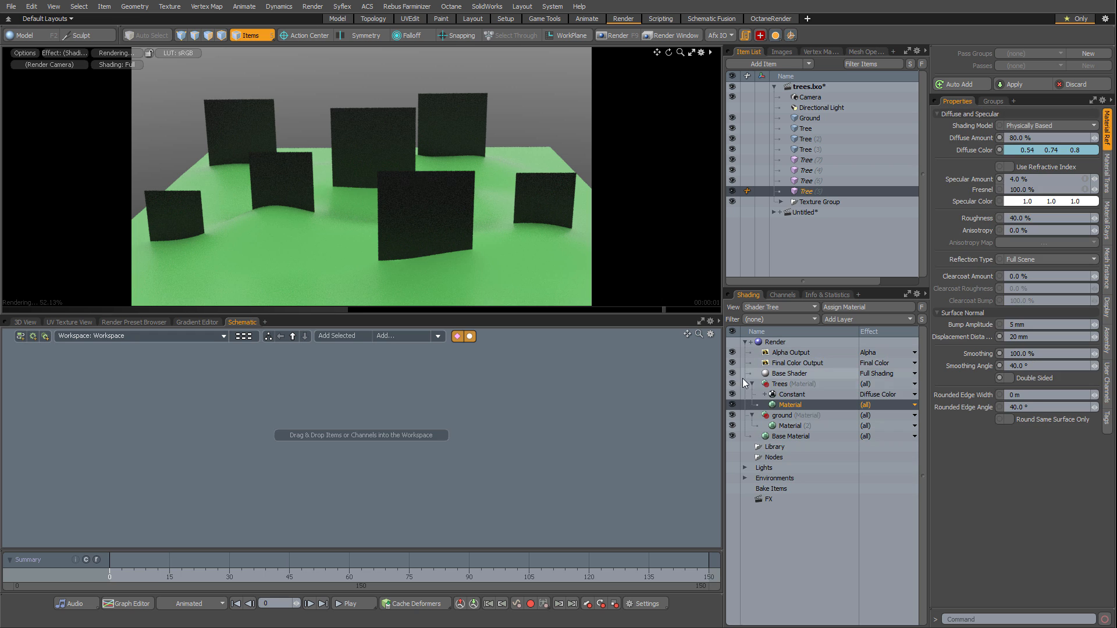
left_click(785, 395)
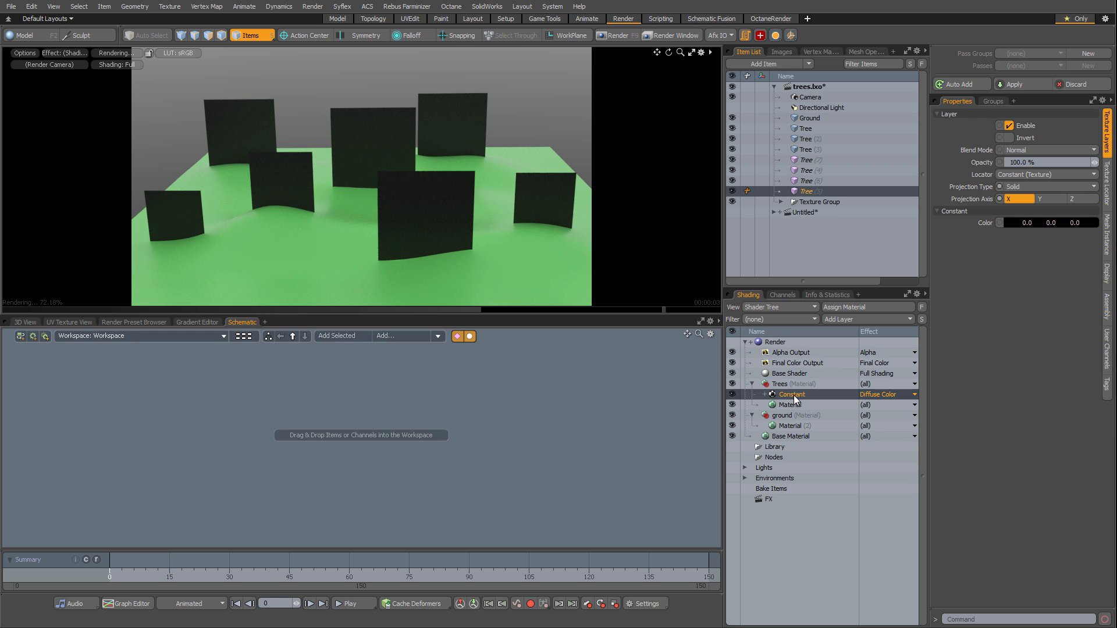
left_click(789, 405)
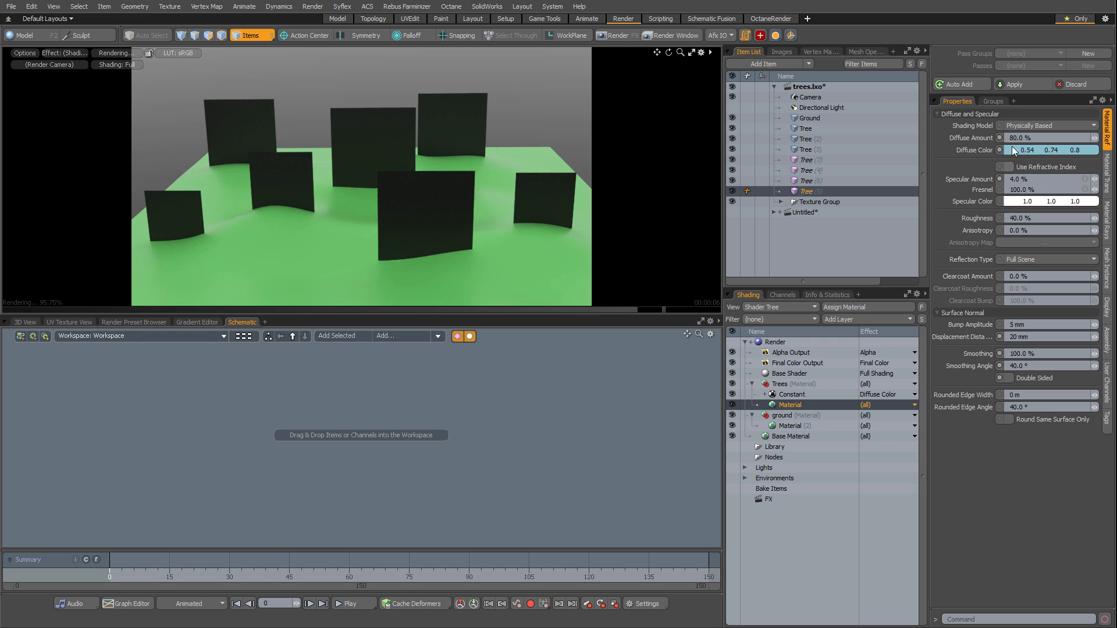
left_click(795, 395)
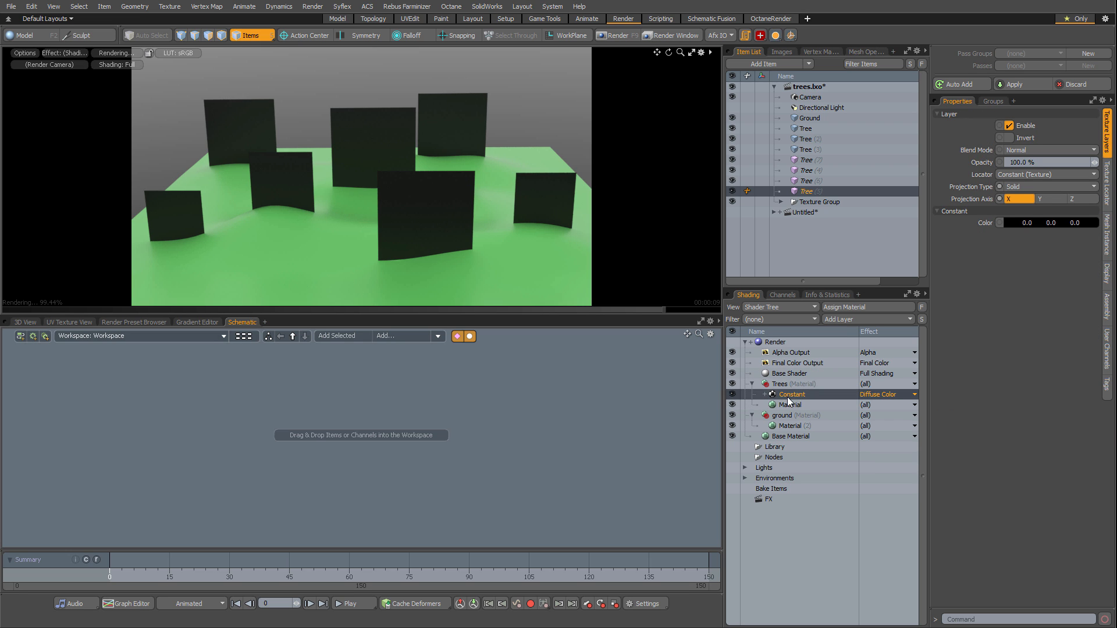
left_click(731, 395)
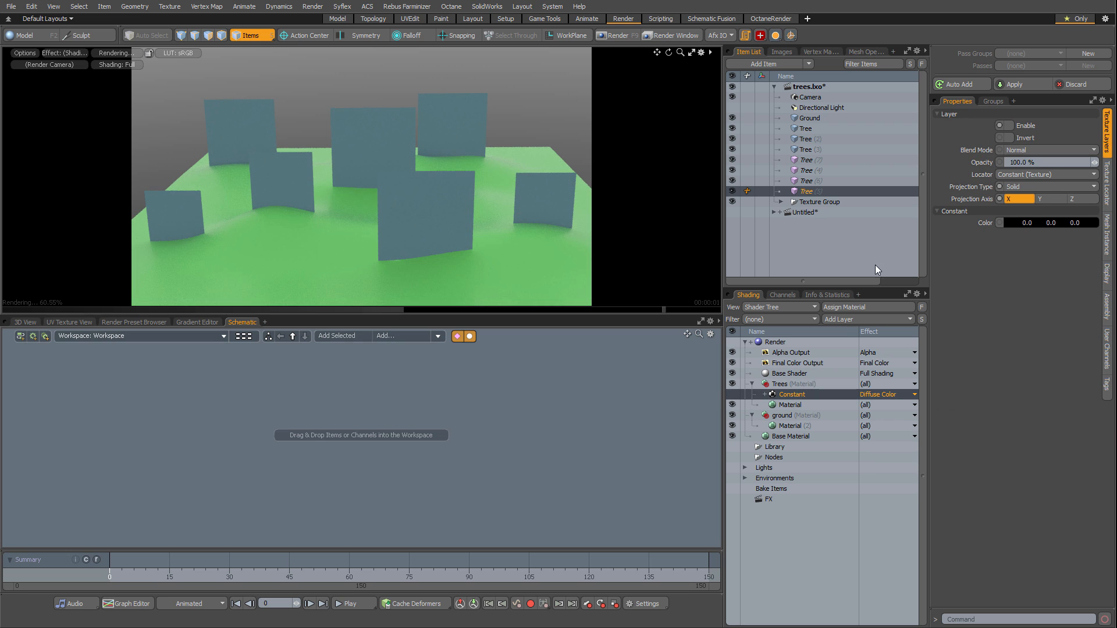
left_click(732, 394)
Place the Trees group's Constant layer in the schematic and add a Texture Switch node on its input side.
left_click_drag(791, 395, 564, 412)
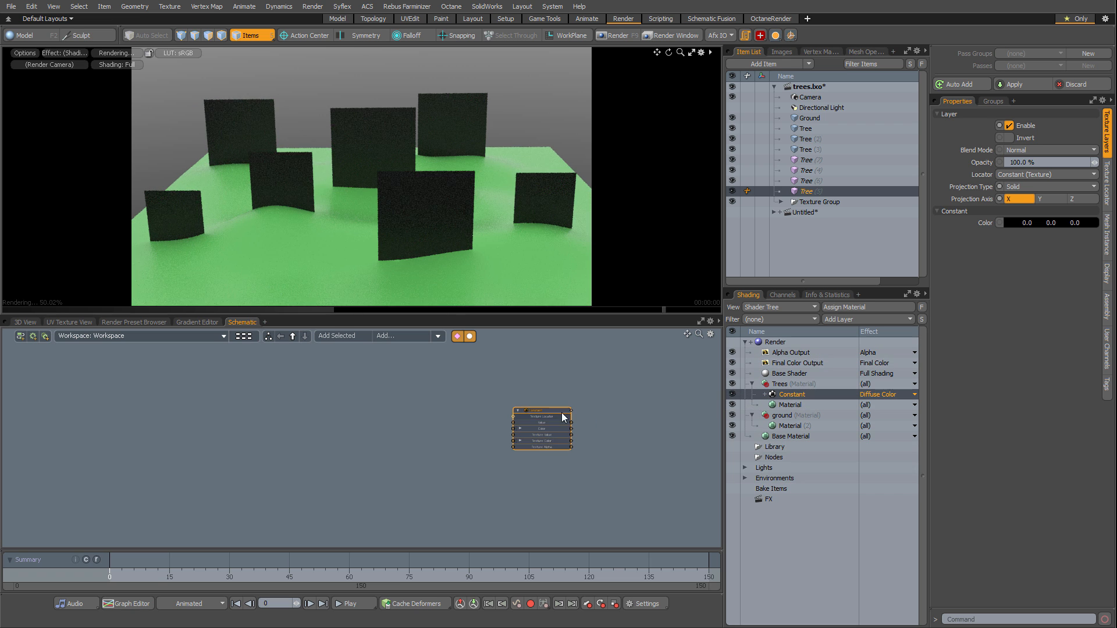
scroll(605, 407, "up", 5)
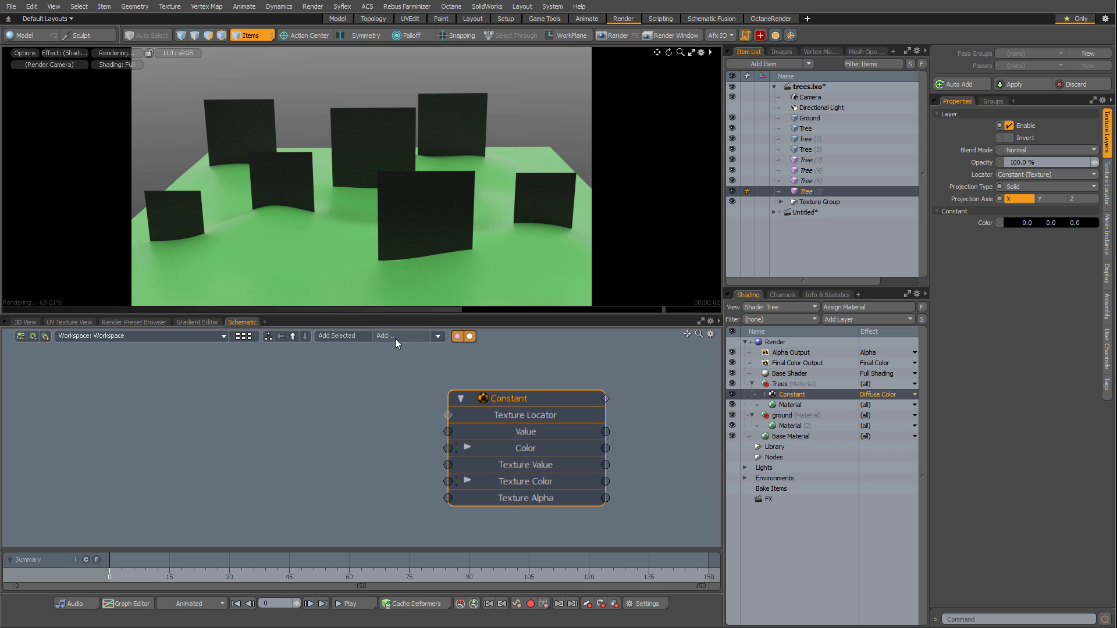
left_click(395, 339)
type("tex")
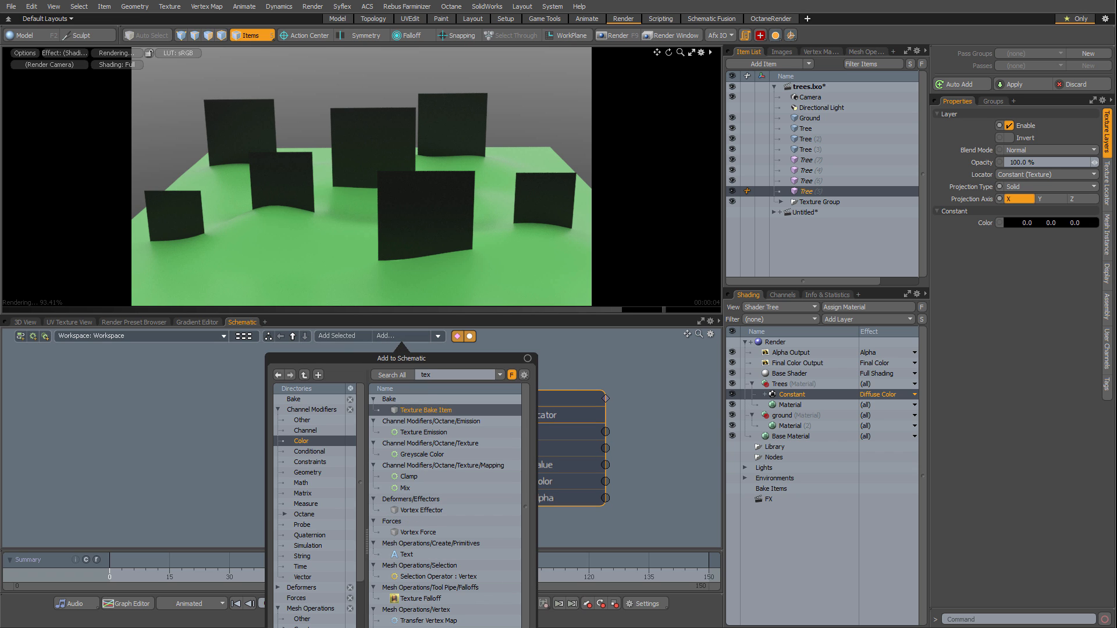
type("t")
double_click(427, 622)
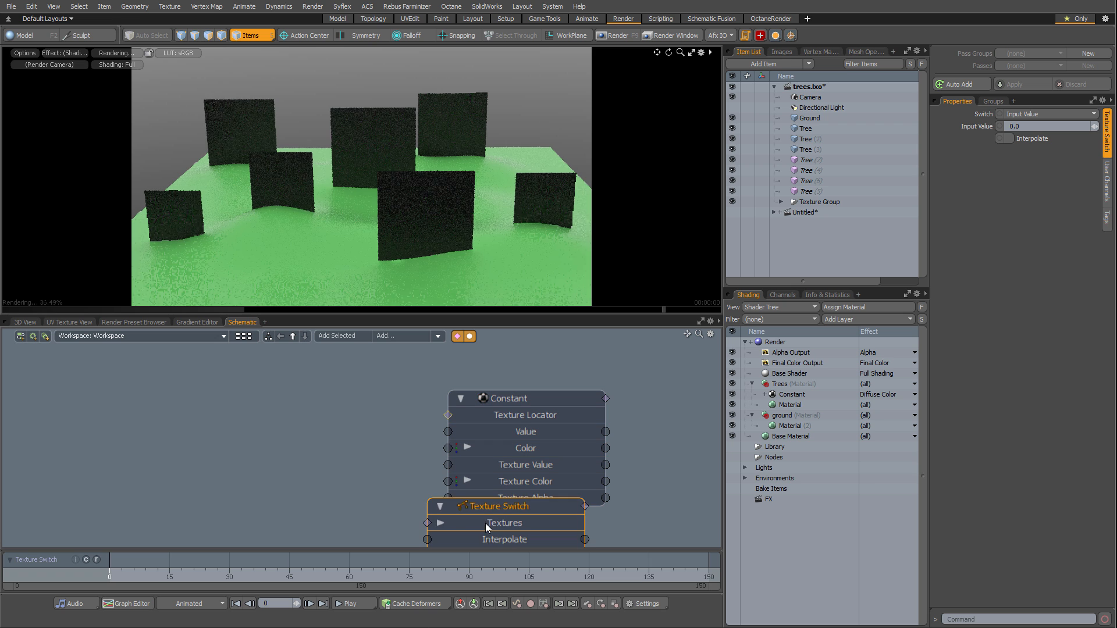
left_click_drag(498, 506, 277, 393)
Connect the Texture Switch's Texture Color output to the Constant node's Color input.
scroll(395, 408, "down", 1)
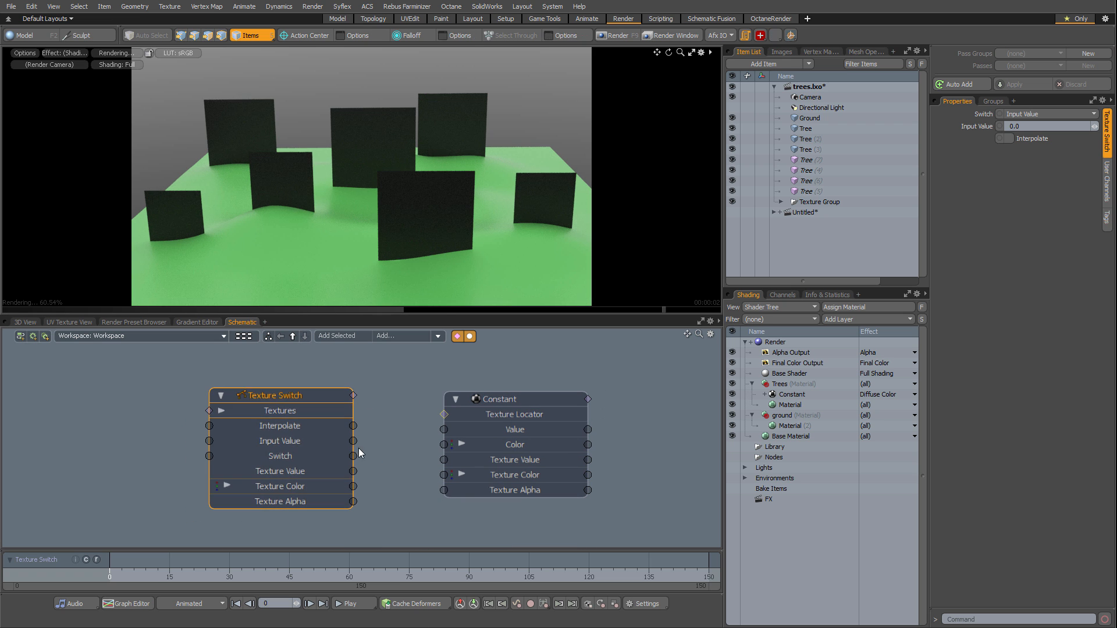
left_click_drag(353, 487, 444, 445)
left_click_drag(196, 430, 230, 437, "alt")
scroll(215, 450, "down", 1)
left_click(214, 451)
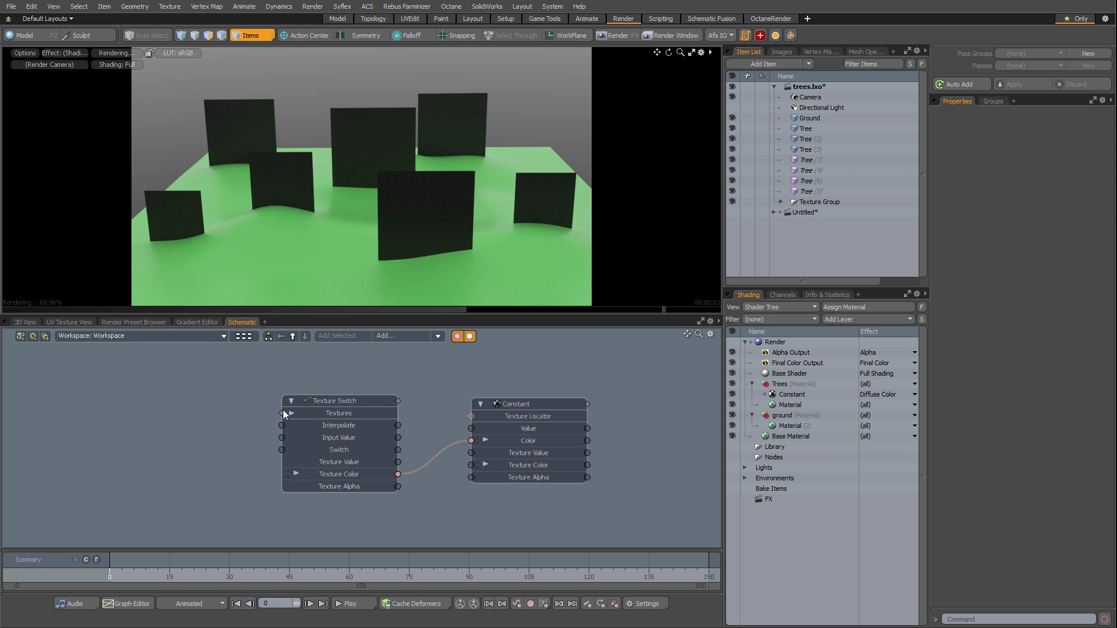
Add an Image Map node with no image and position it on the input side of the Texture Switch.
left_click(399, 336)
left_click(410, 371)
type("image")
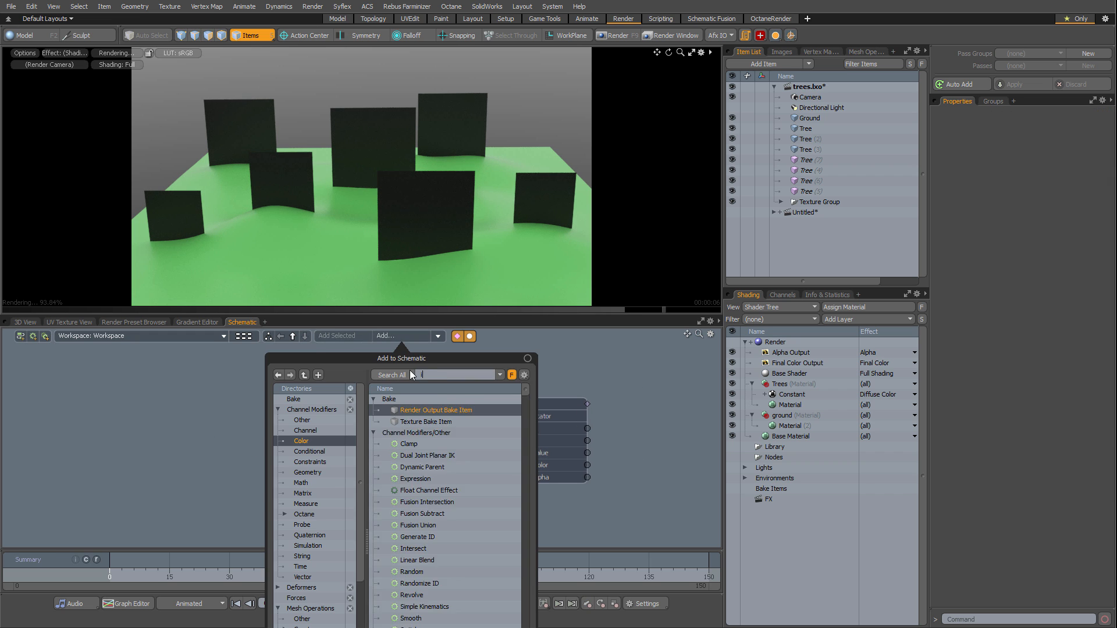
left_click(425, 456)
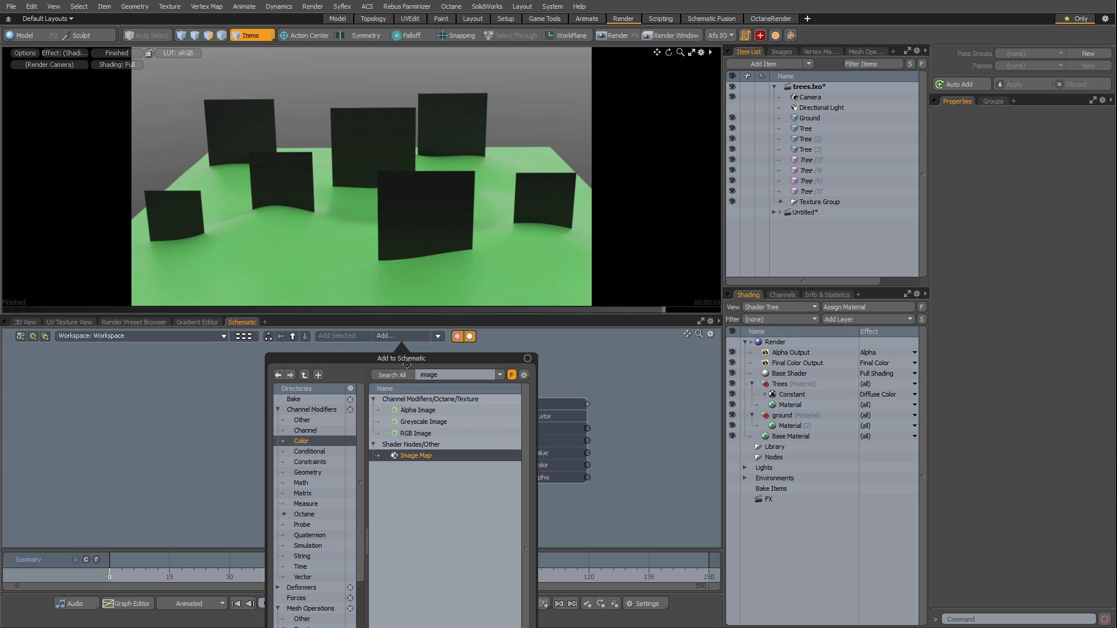
double_click(410, 455)
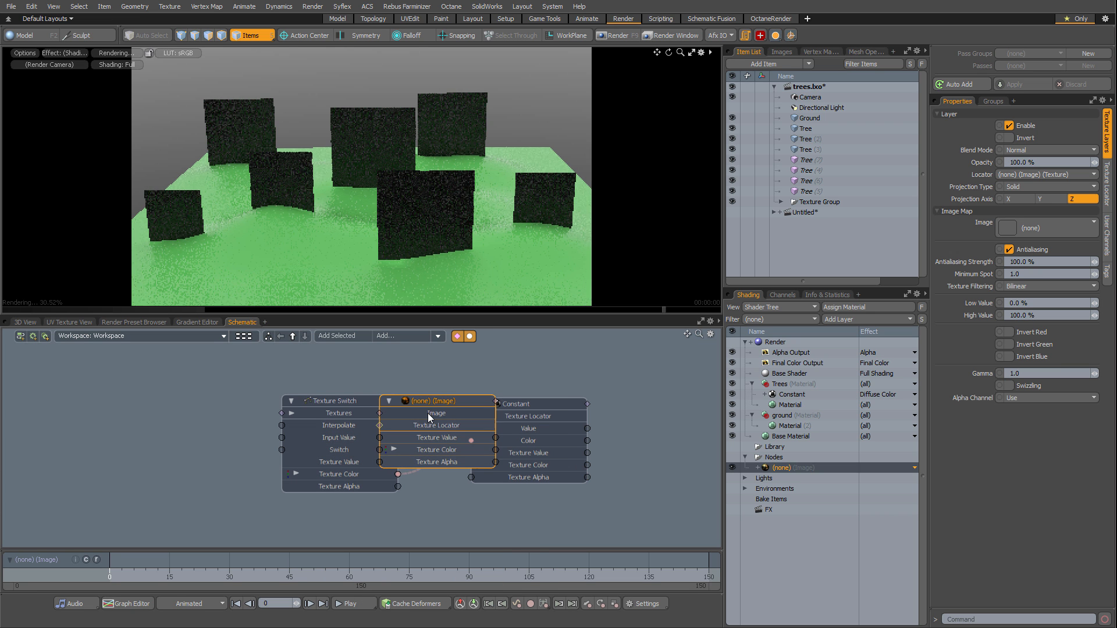
left_click_drag(327, 430, 99, 406)
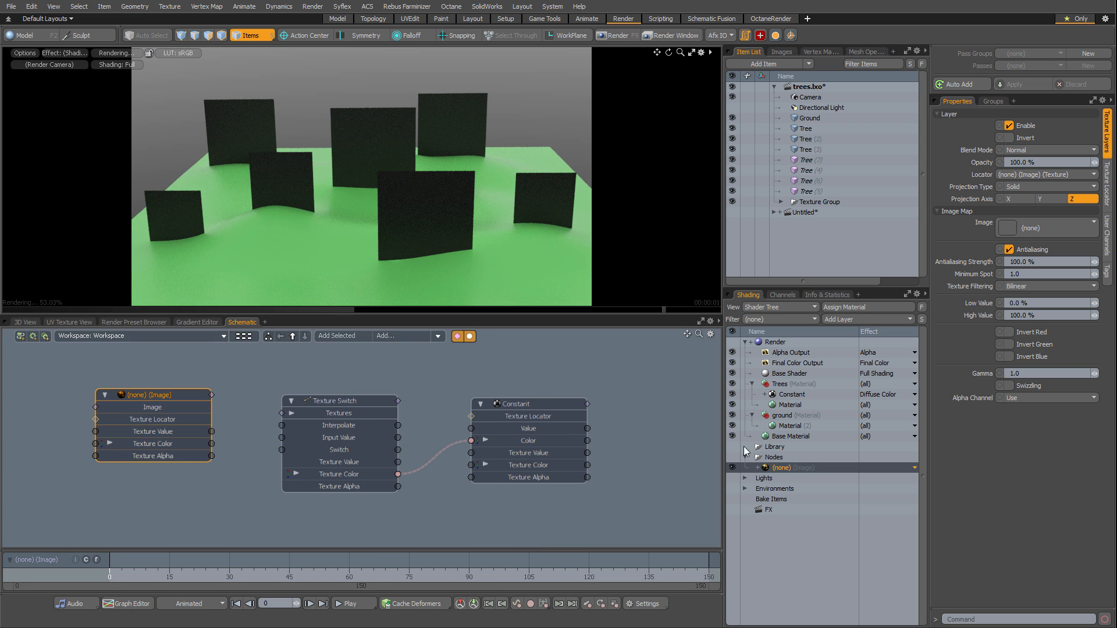
left_click_drag(163, 399, 178, 369)
Duplicate the empty Image Map twice and stack the copies below the first image node in the schematic.
right_click(791, 468)
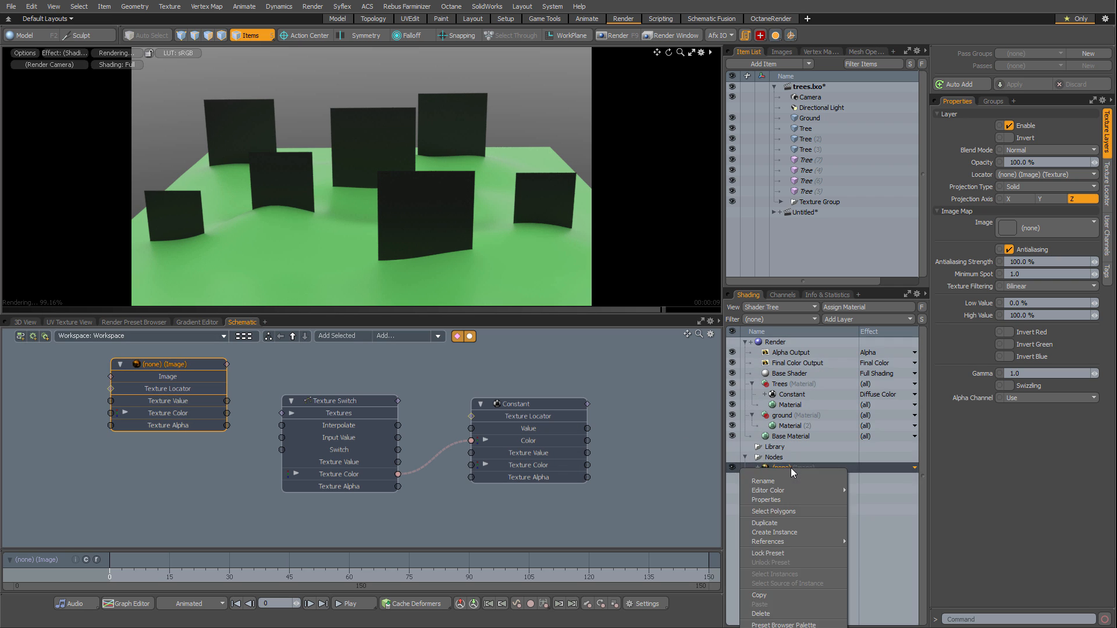
left_click(787, 522)
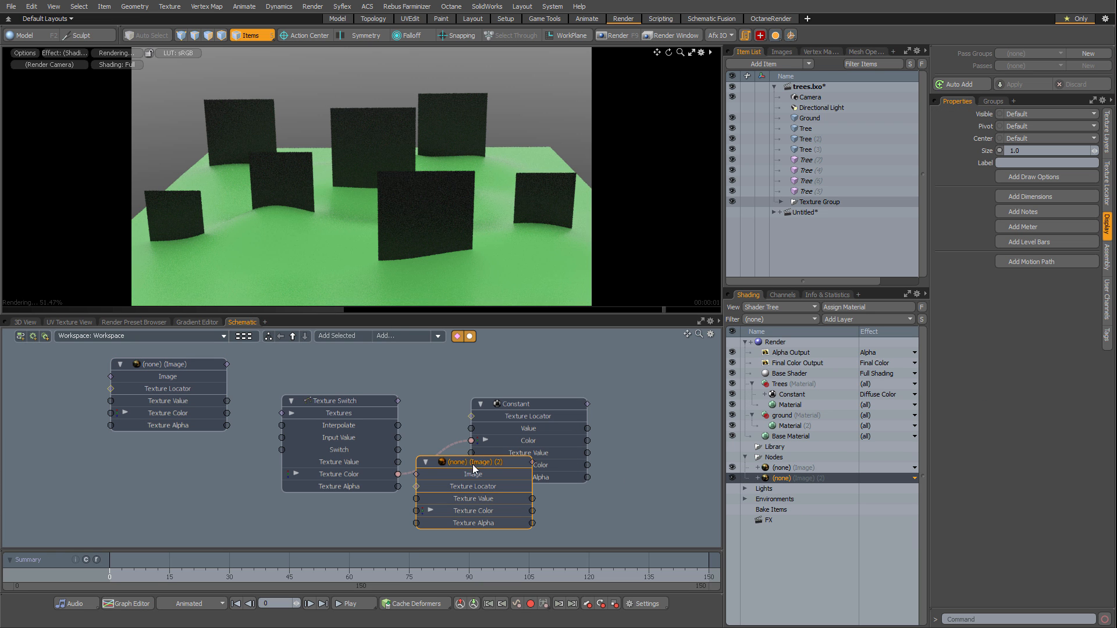
left_click_drag(472, 465, 162, 449)
mouse_move(242, 452)
left_mouse_down("ctrl+alt")
mouse_move(260, 442)
mouse_move(250, 441)
left_mouse_up("ctrl+alt")
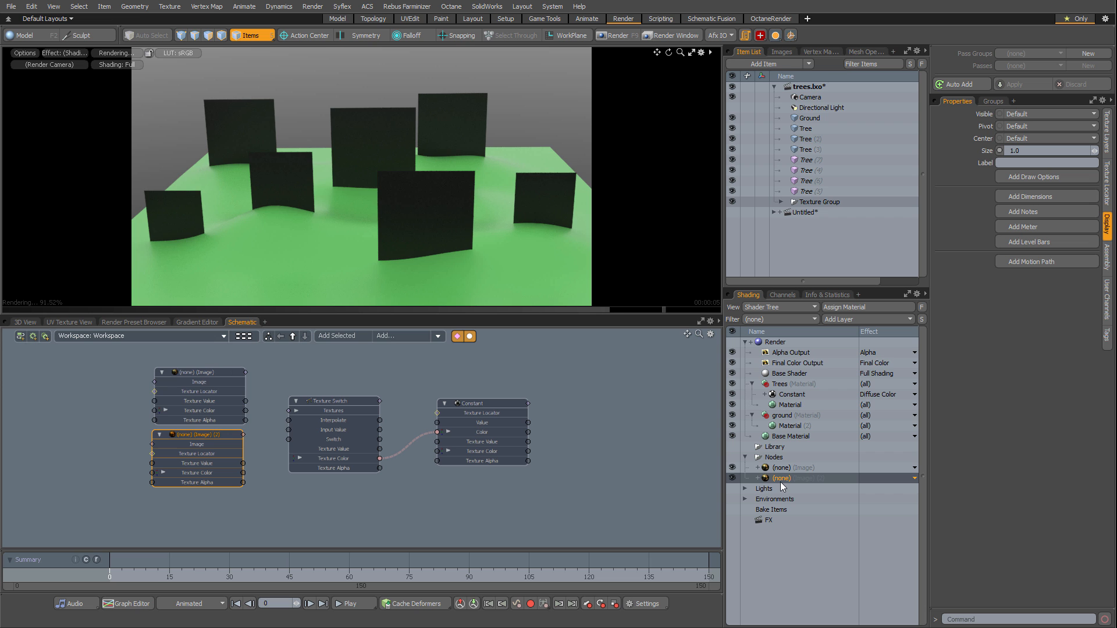
key("ctrl+d")
left_click_drag(443, 410, 192, 498)
Set the texture locators of all three empty Image Maps to UV Map projection using the Texture UV map.
left_click_drag(277, 478, 295, 462, "alt")
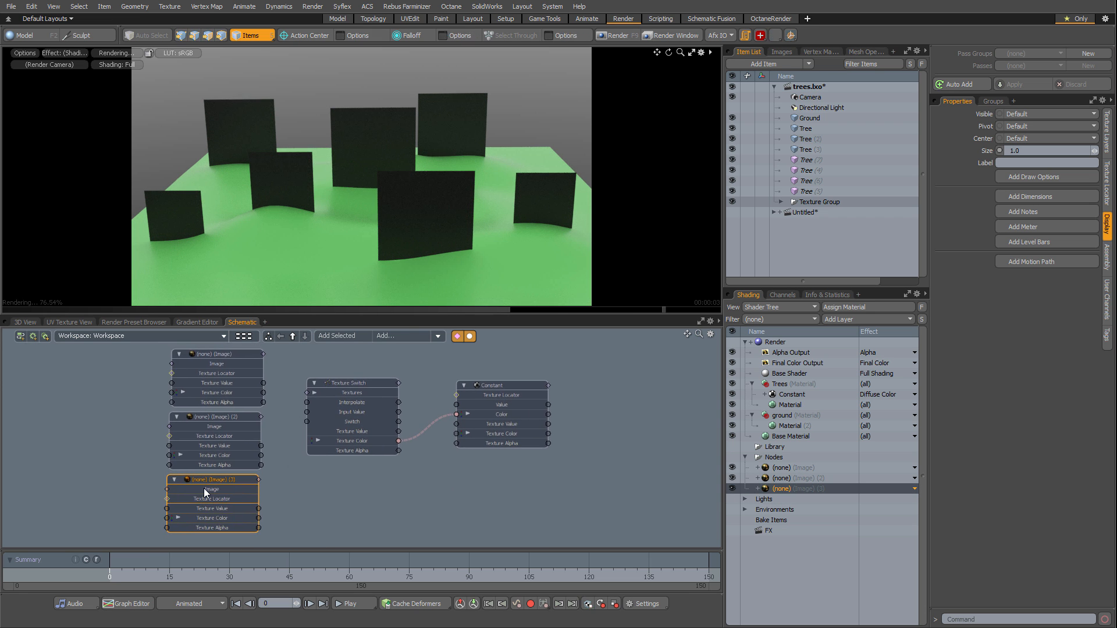
left_click(233, 418, "shift")
left_click(229, 385, "shift")
scroll(168, 370, "up", 5)
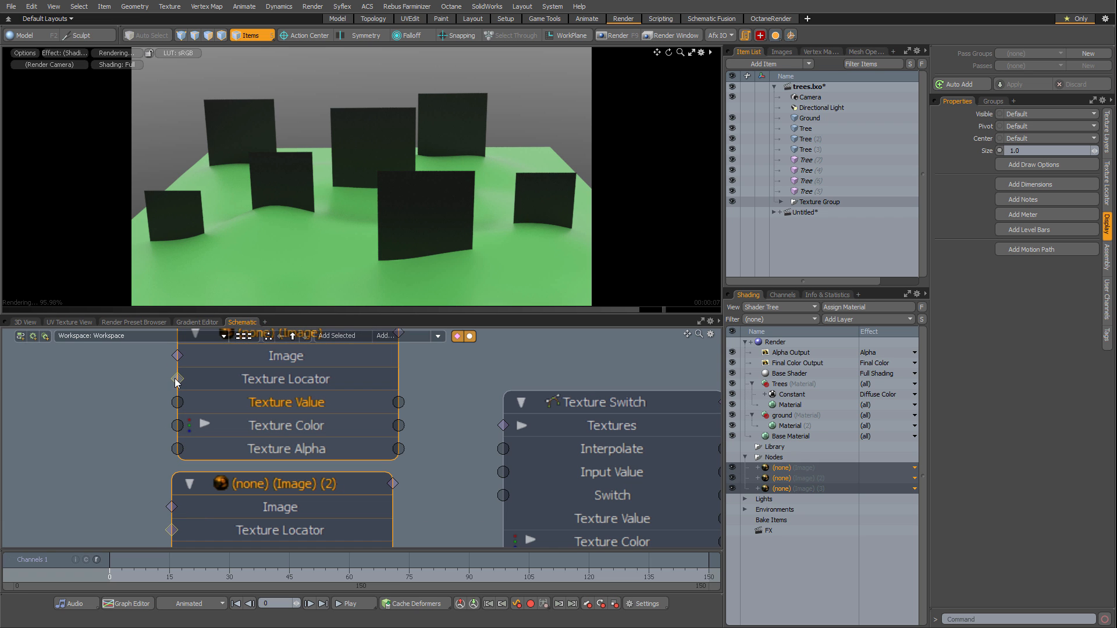
scroll(291, 402, "down", 5)
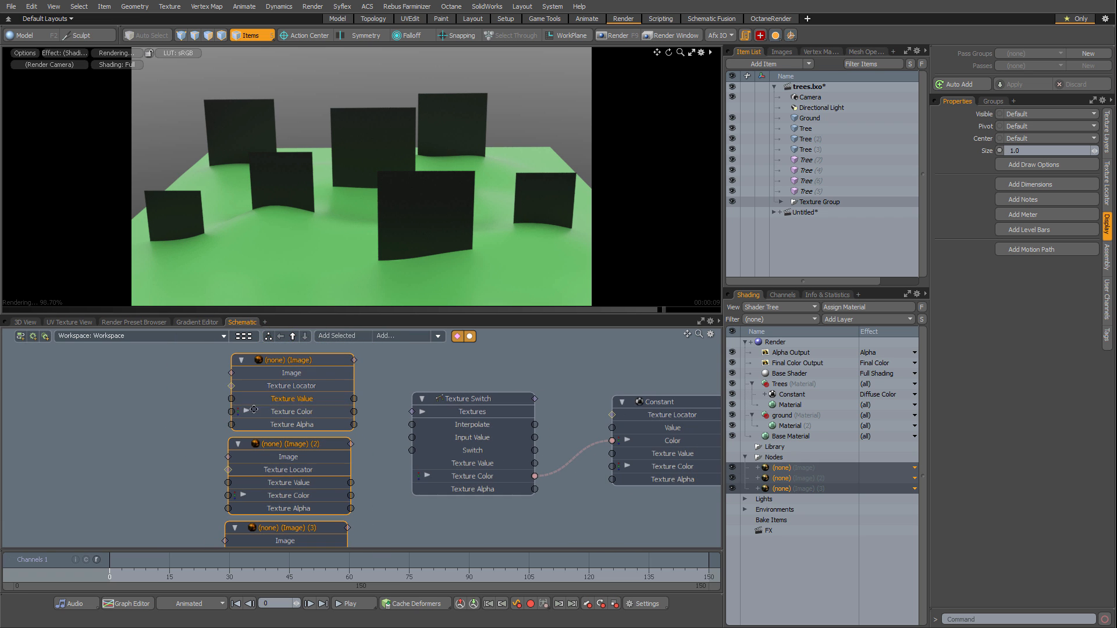
scroll(280, 416, "down", 2)
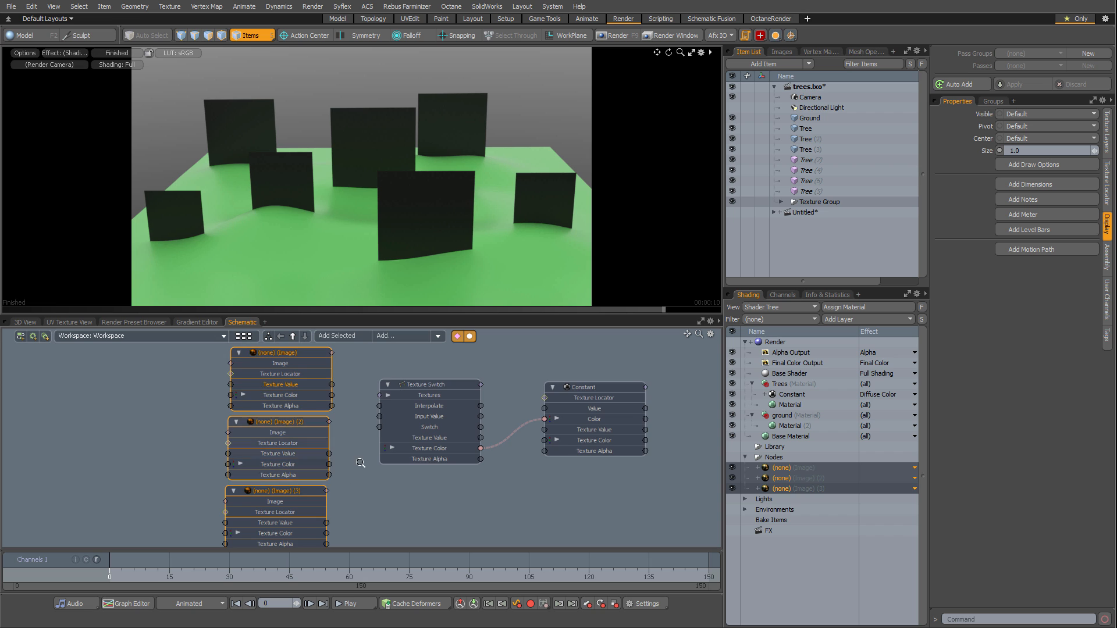
scroll(319, 399, "down", 2)
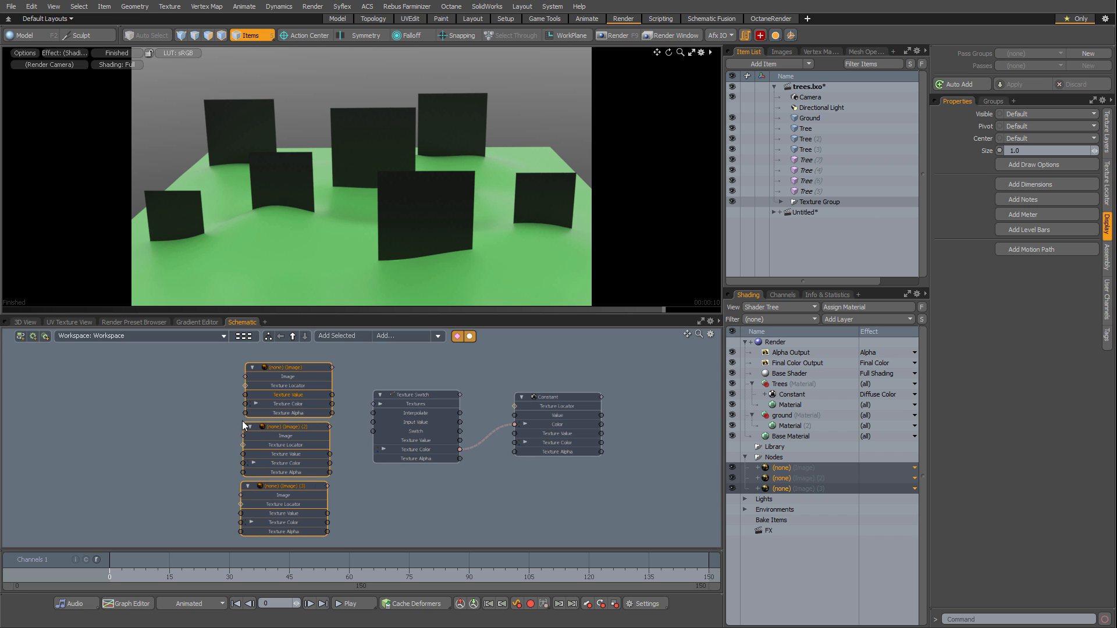
left_click(1107, 184)
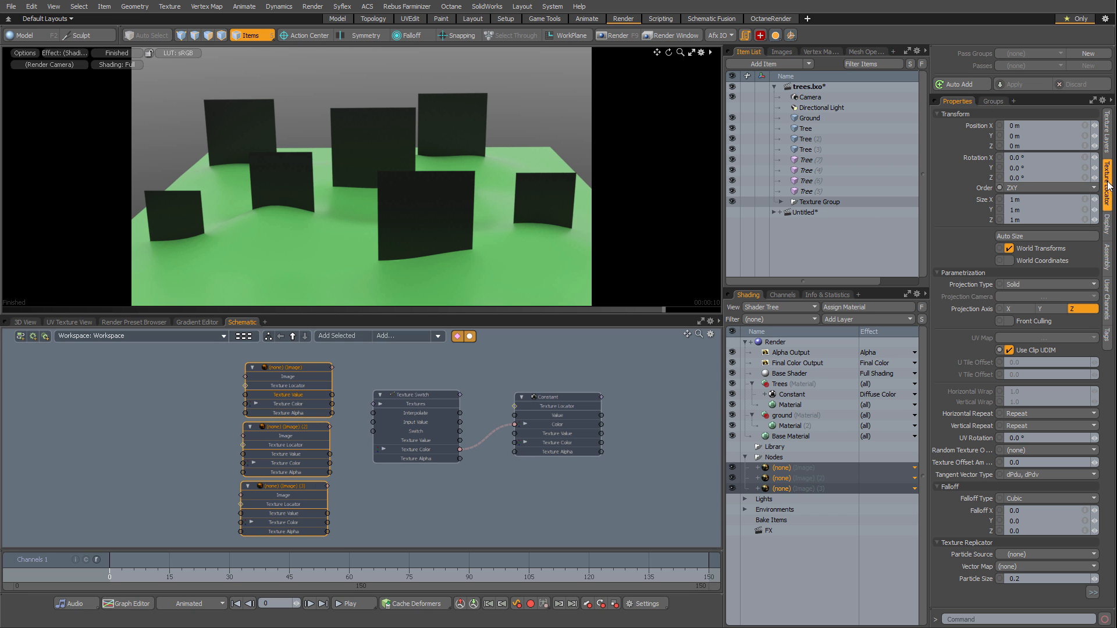
left_click(1017, 284)
left_click(1019, 326)
left_click(1025, 339)
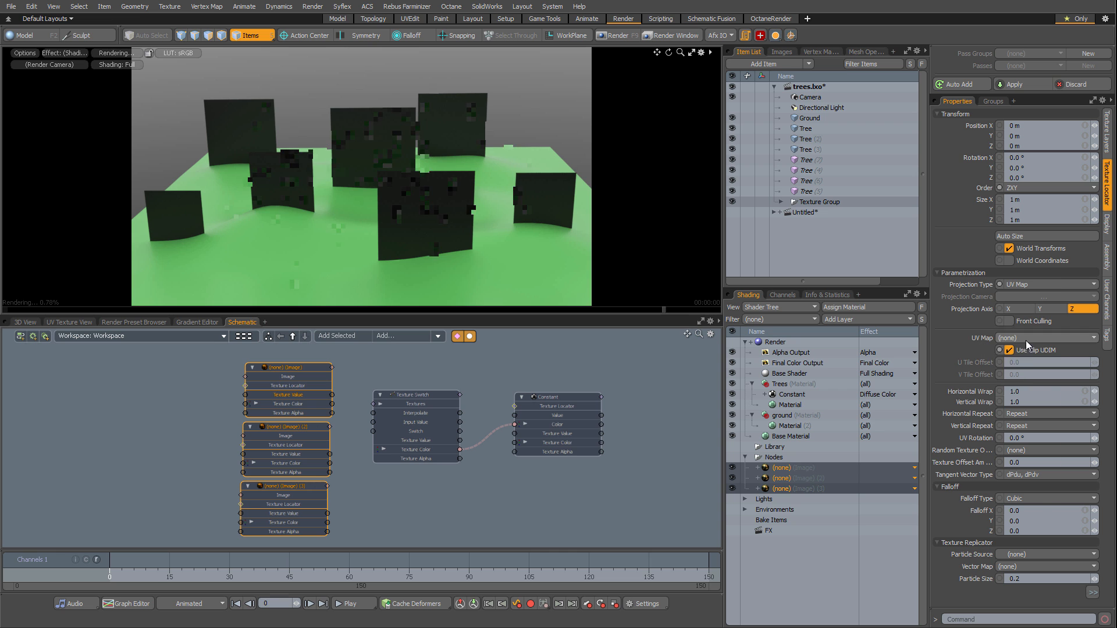
left_click(1018, 347)
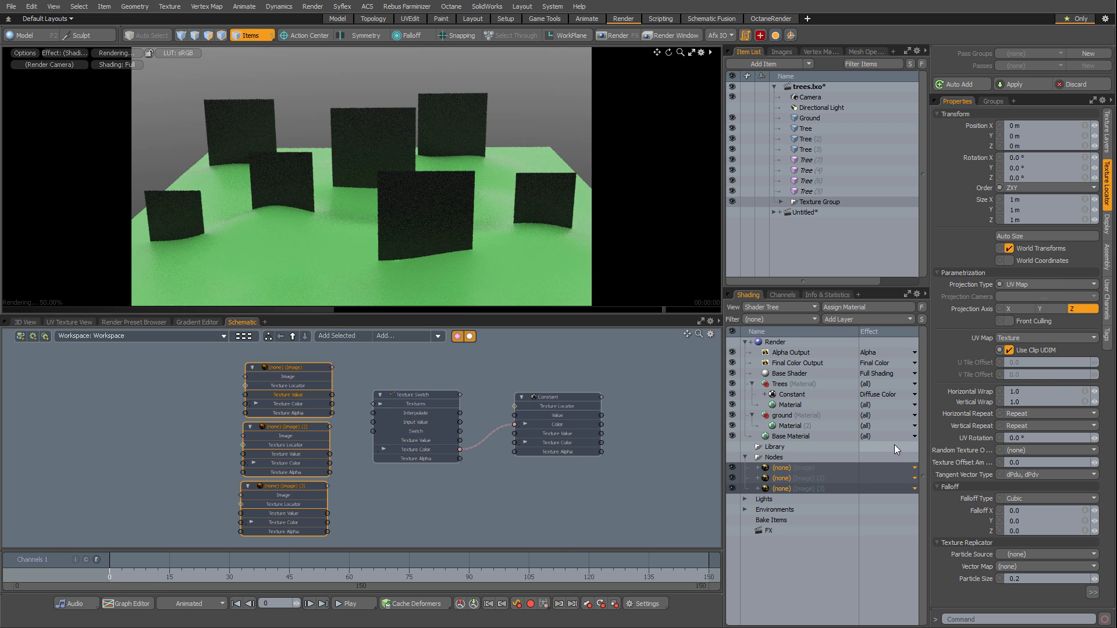
Set the Constant node's texture locator to UV Map projection with the Texture UV map.
left_click(567, 398)
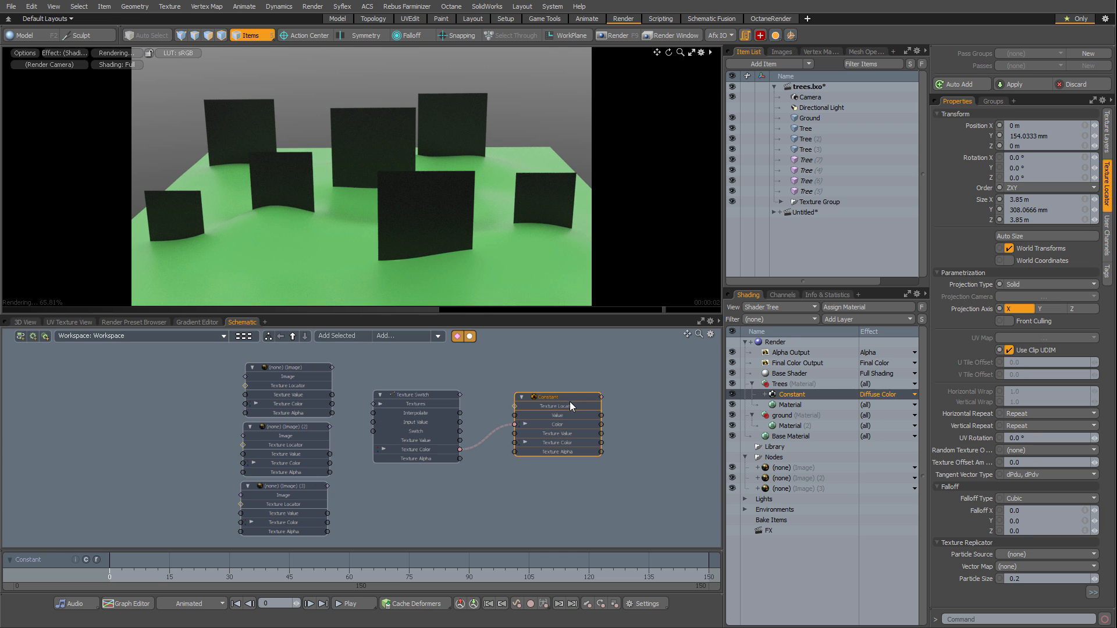
left_click(1030, 285)
left_click(1031, 328)
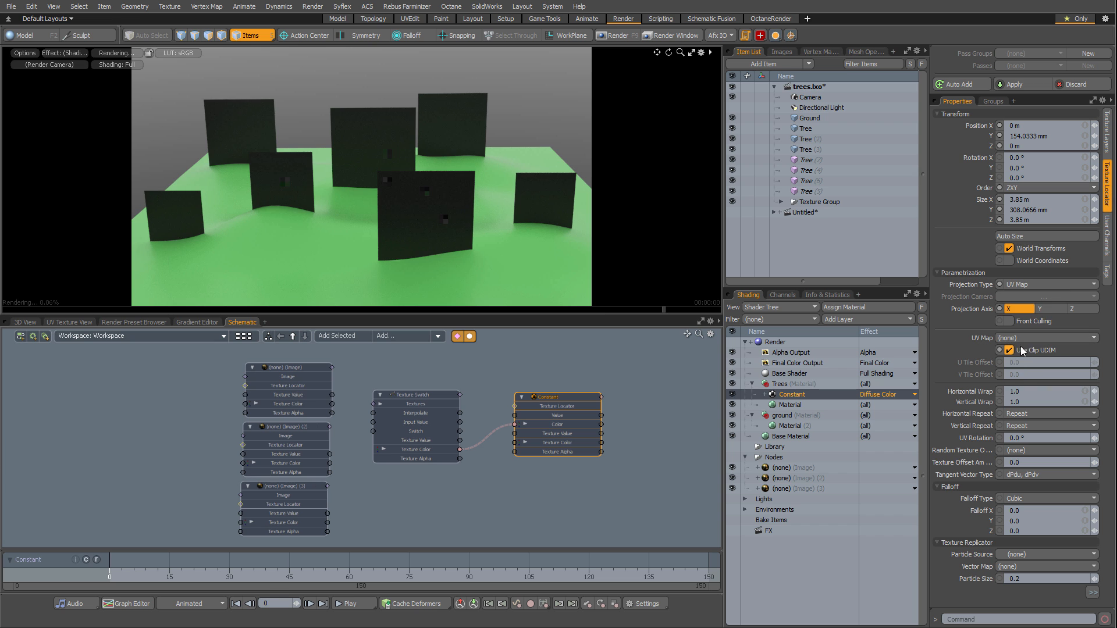
left_click(1017, 337)
left_click(1018, 346)
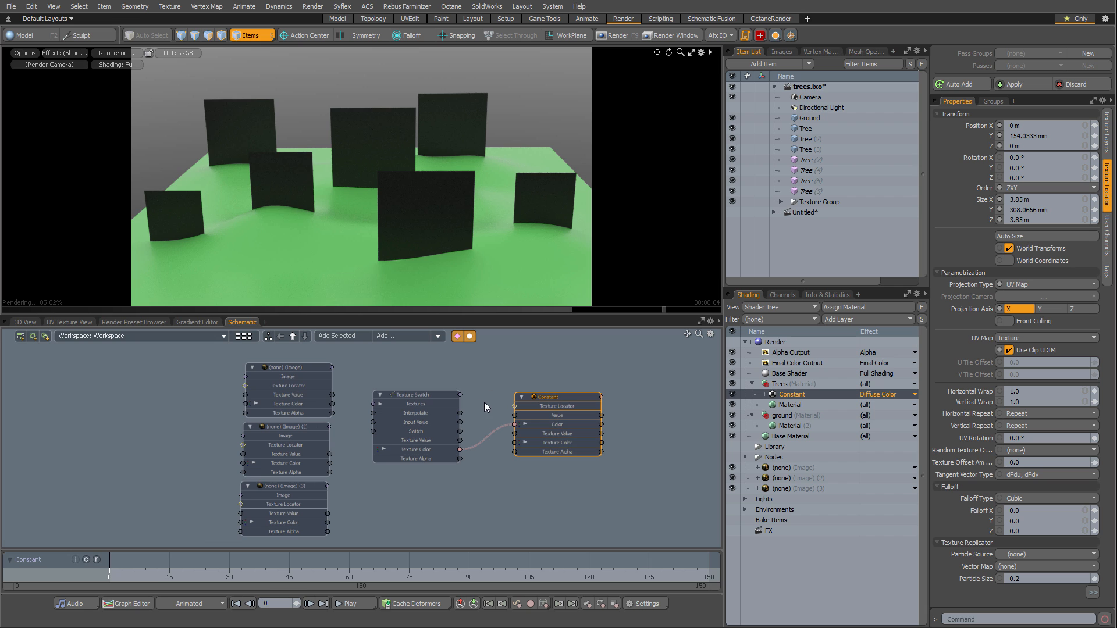
Assign the pine_tree_big clip as the image of the first Image Map node.
left_click(279, 387)
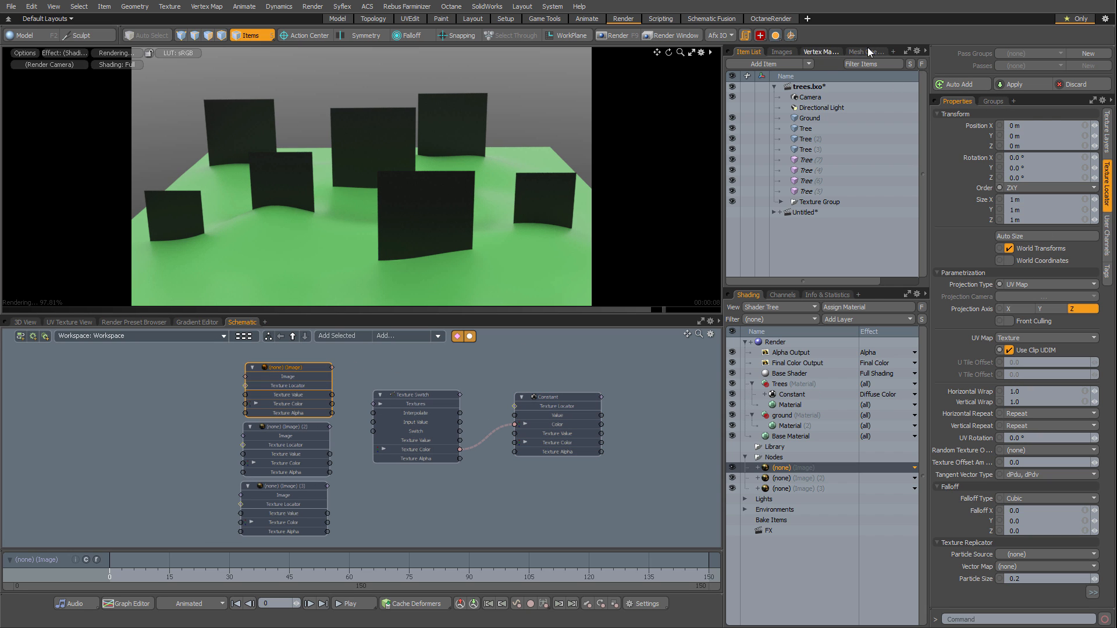
left_click(783, 52)
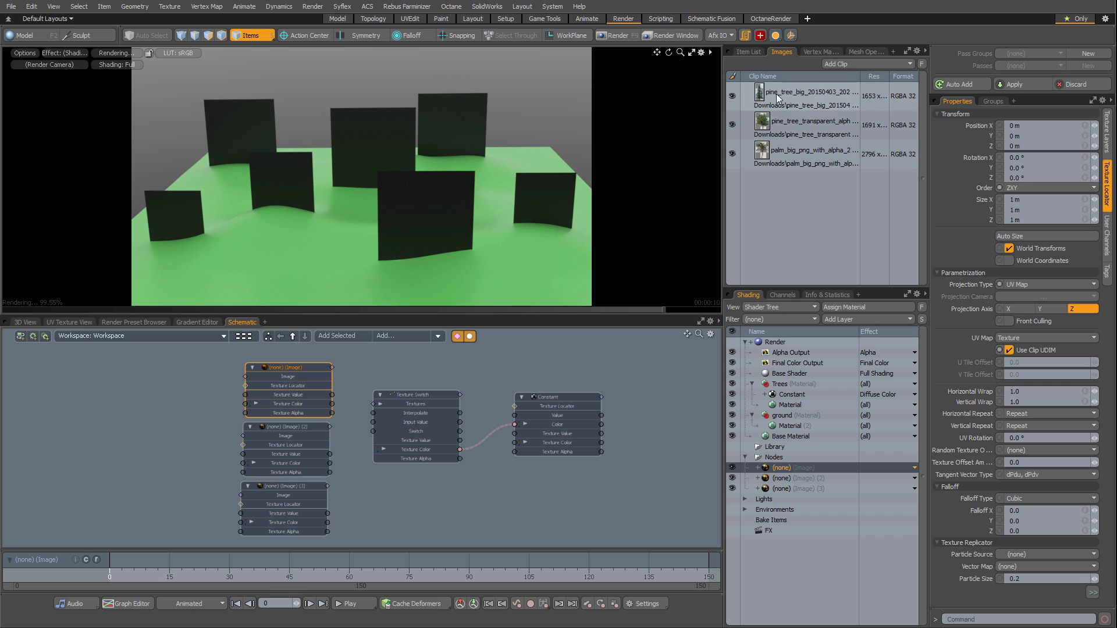
left_click(756, 52)
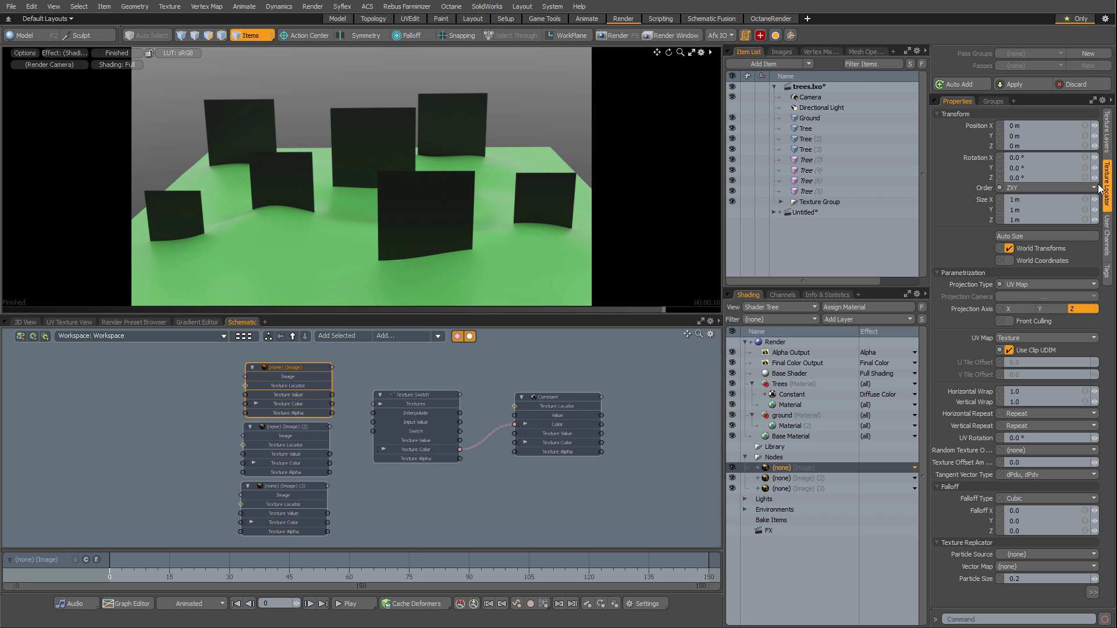
left_click(1109, 152)
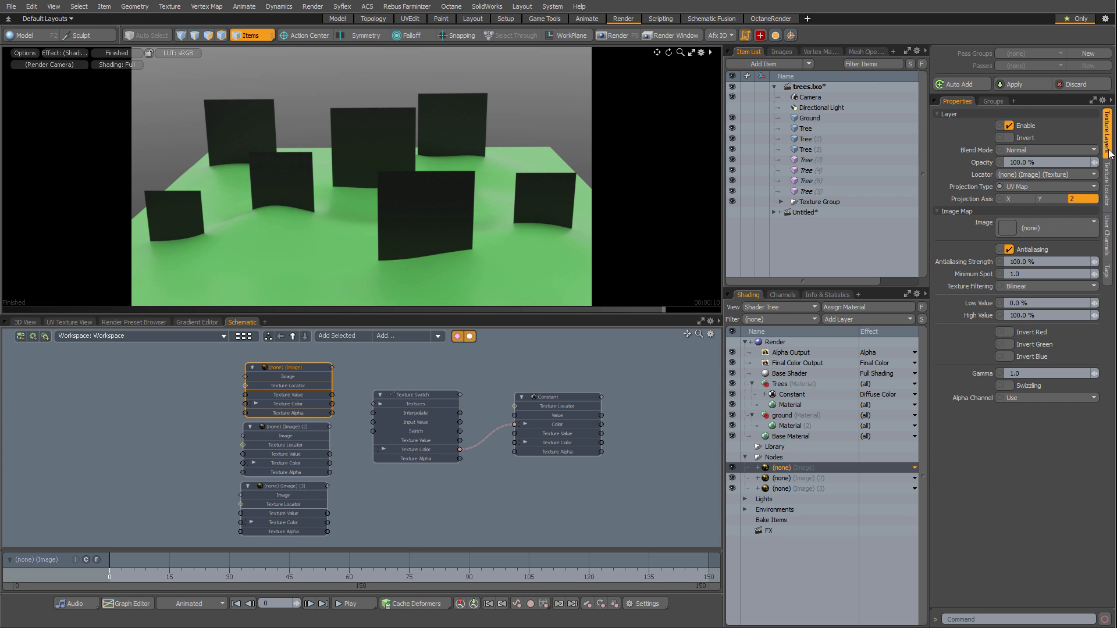
left_click(1047, 231)
left_click(1111, 285)
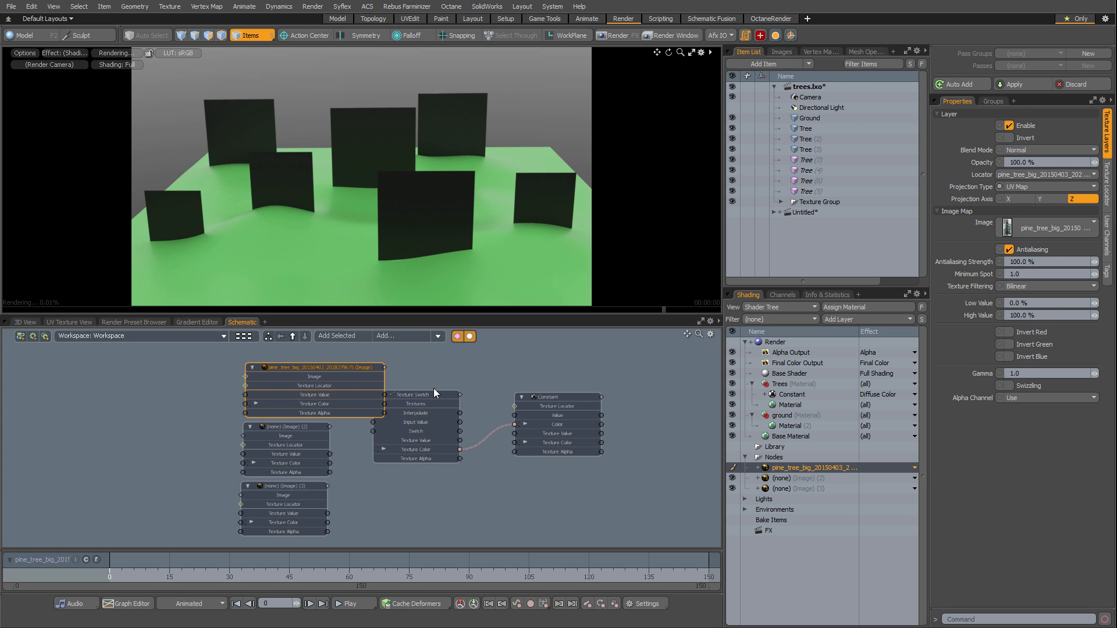
Assign the pine_tree_transparent_alpha clip to the second Image Map and move both pine nodes clear of the Texture Switch.
left_click(303, 439)
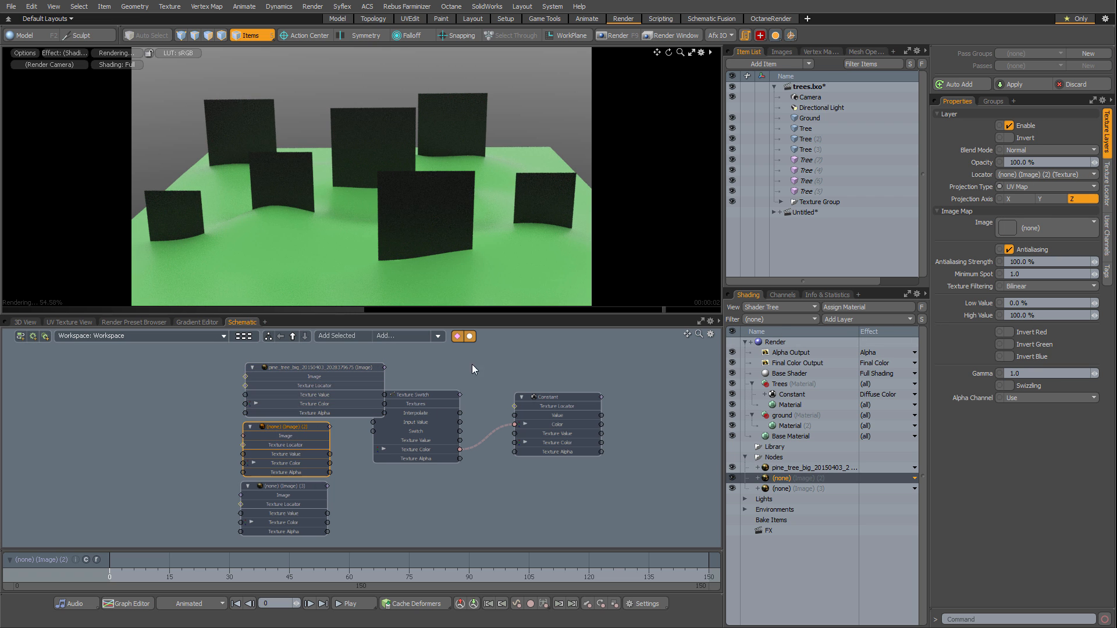
left_click(1035, 229)
left_click(1111, 279)
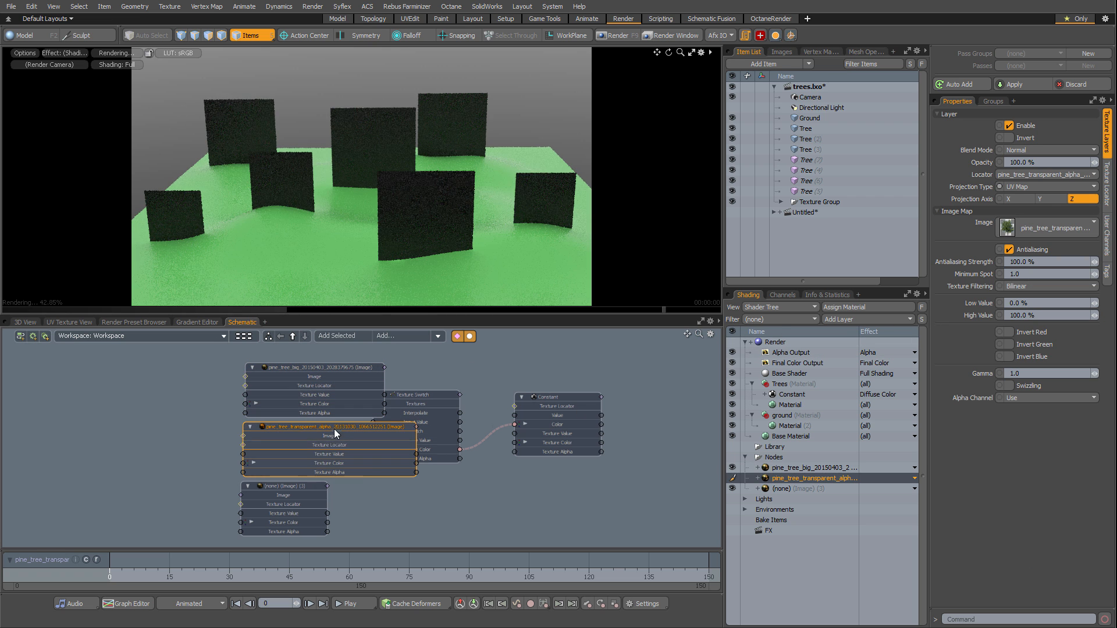
left_click_drag(208, 431, 217, 428)
left_click_drag(326, 367, 231, 369)
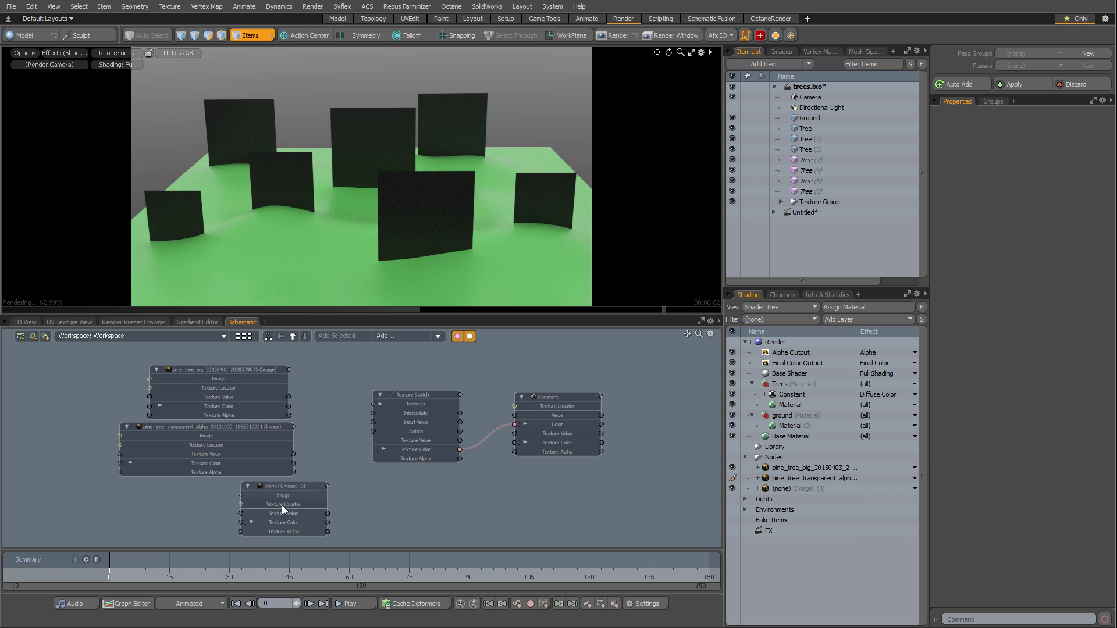
Assign the palm_big_png_with_alpha clip to the third Image Map and line the node up below the two pine nodes.
left_click(291, 484)
left_click(1056, 223)
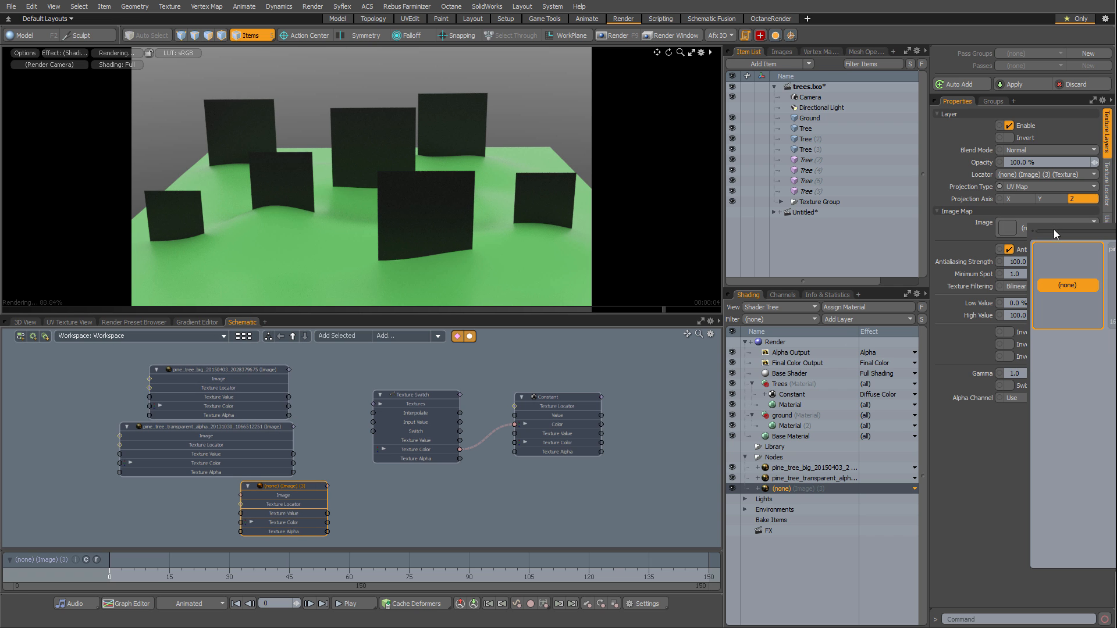
left_click(1110, 279)
left_click_drag(359, 489, 236, 492)
Connect all three image nodes together to the Texture Switch's Textures input.
left_click(250, 436, "shift")
left_click(249, 376, "shift")
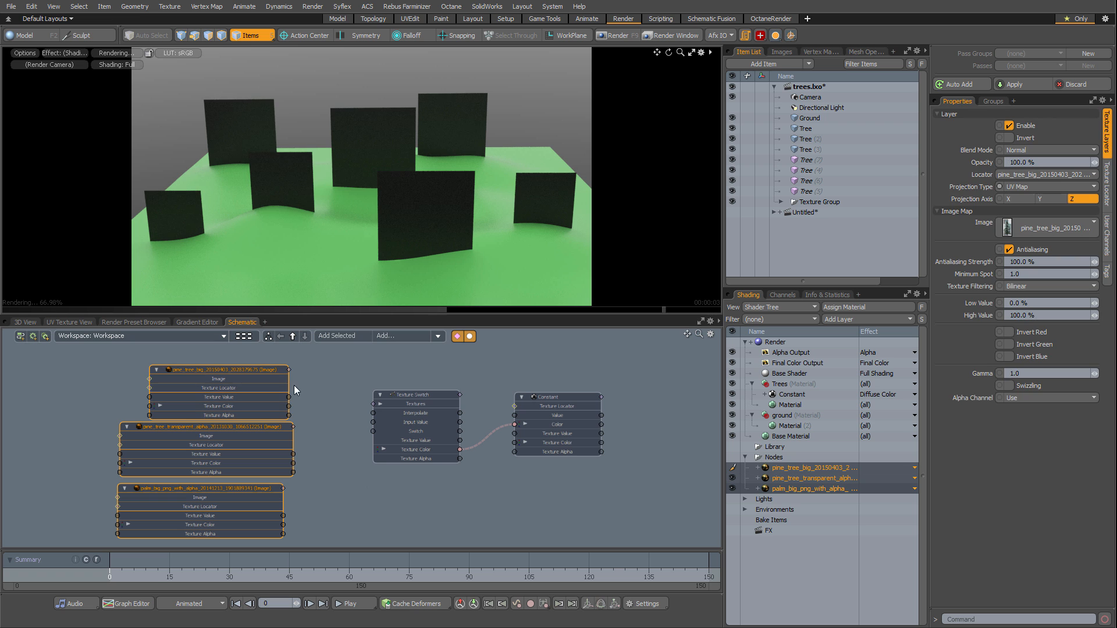
left_click_drag(290, 369, 382, 392)
left_click_drag(383, 404, 382, 404)
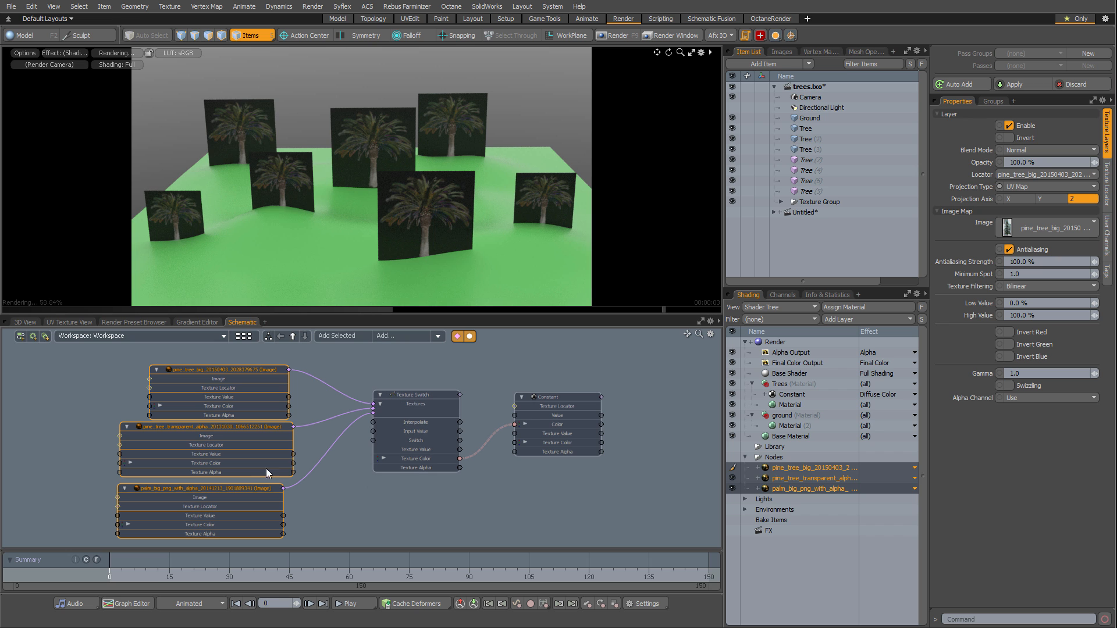
Examine the palm image node and its connection to the Texture Switch in the schematic.
left_click(291, 501)
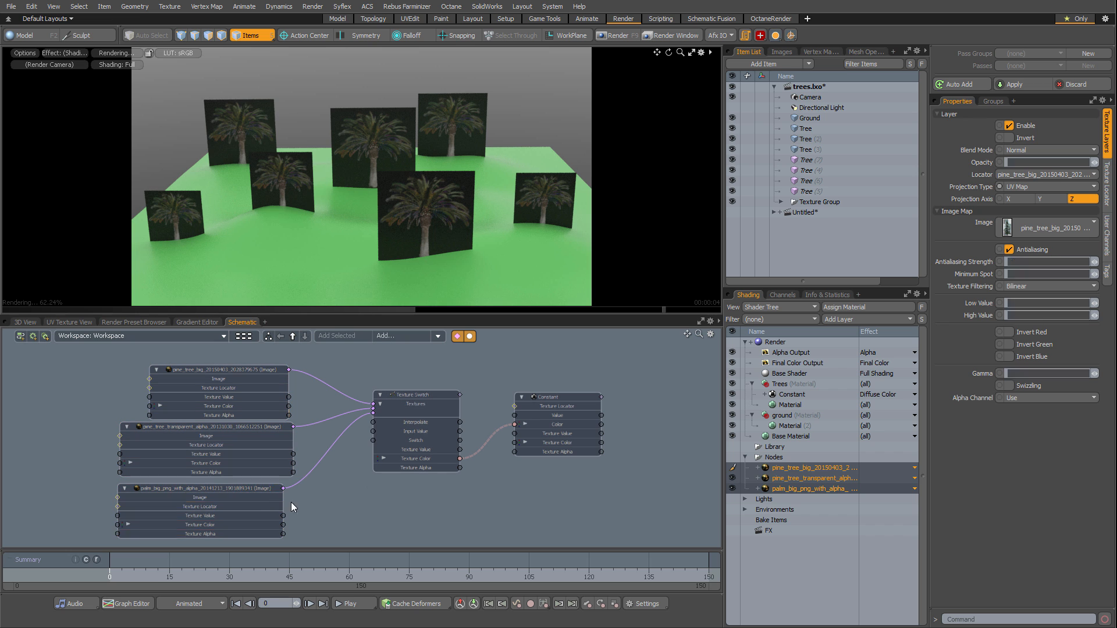
left_click(224, 489)
scroll(198, 492, "up", 2)
scroll(191, 487, "up", 4)
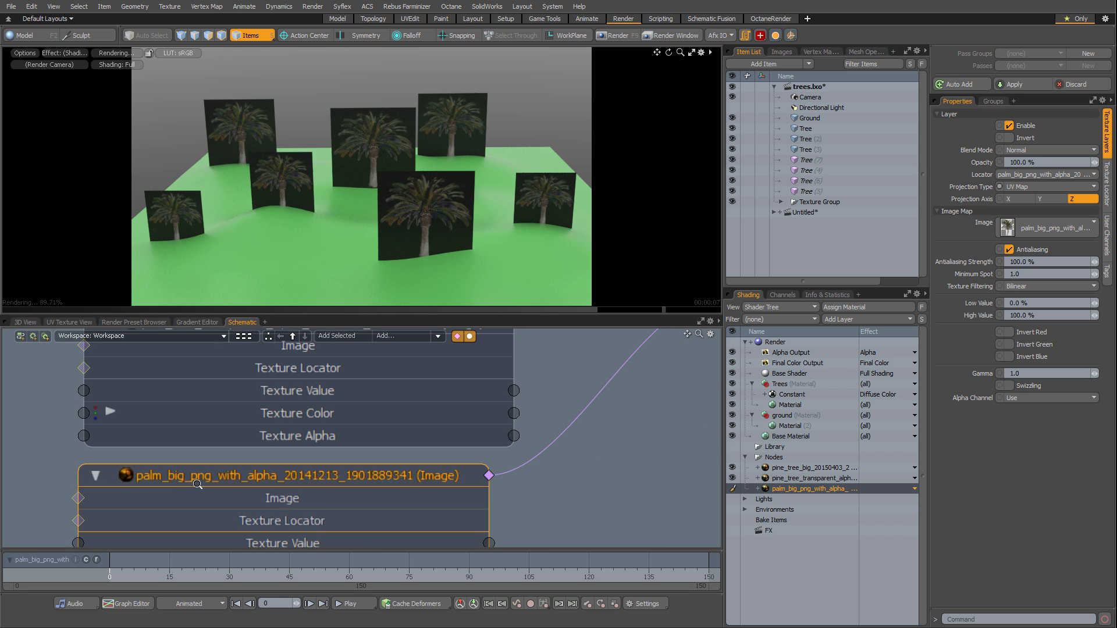
scroll(371, 451, "down", 3)
scroll(371, 451, "down", 4)
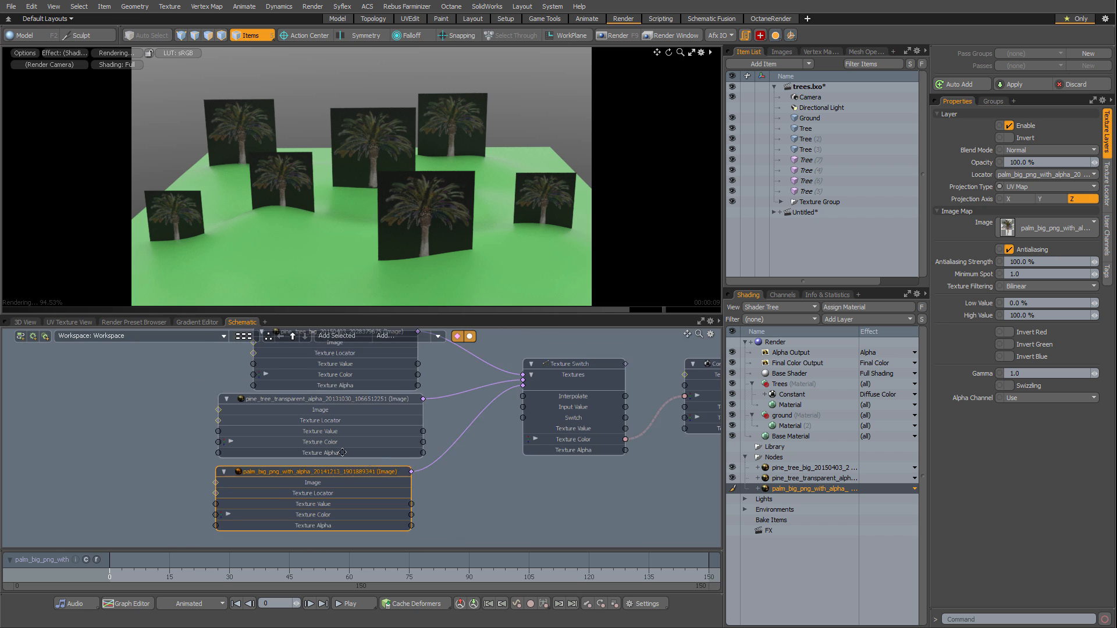
middle_click_drag(424, 529, 392, 517)
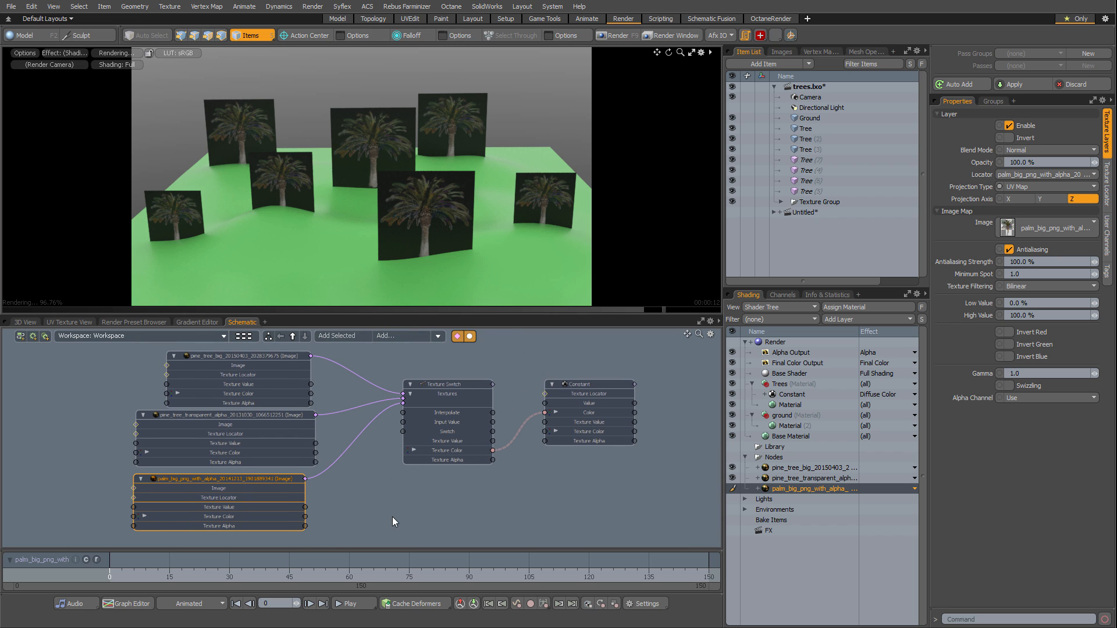
left_click(357, 528)
Try Particle ID Value as the Texture Switch's switch mode, and set the mode to Surface ID Value.
left_click(459, 382)
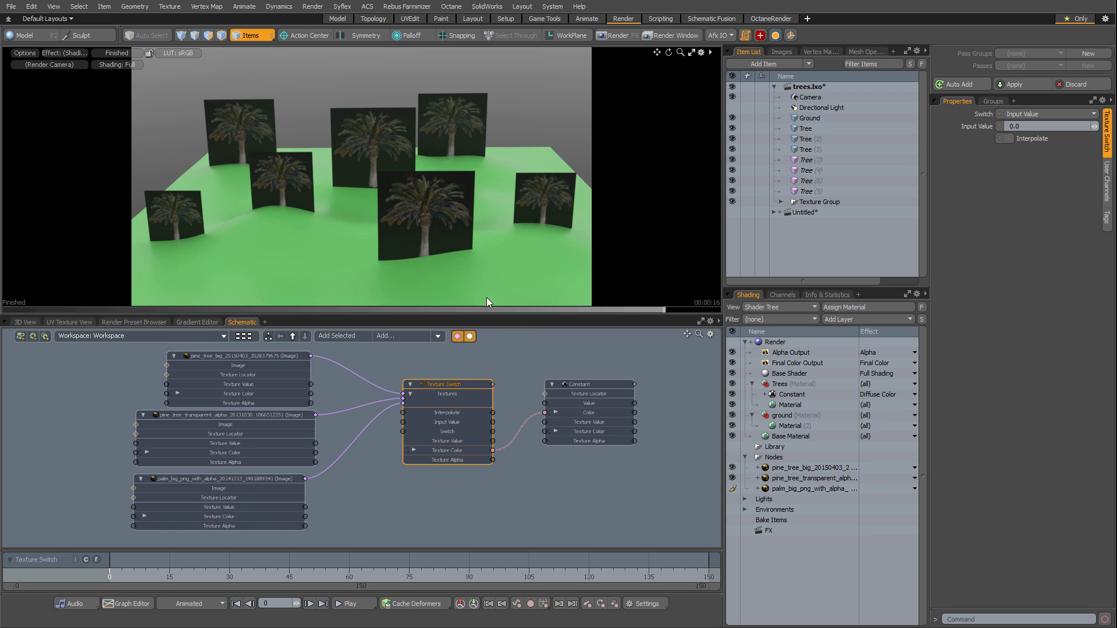
left_click(1028, 114)
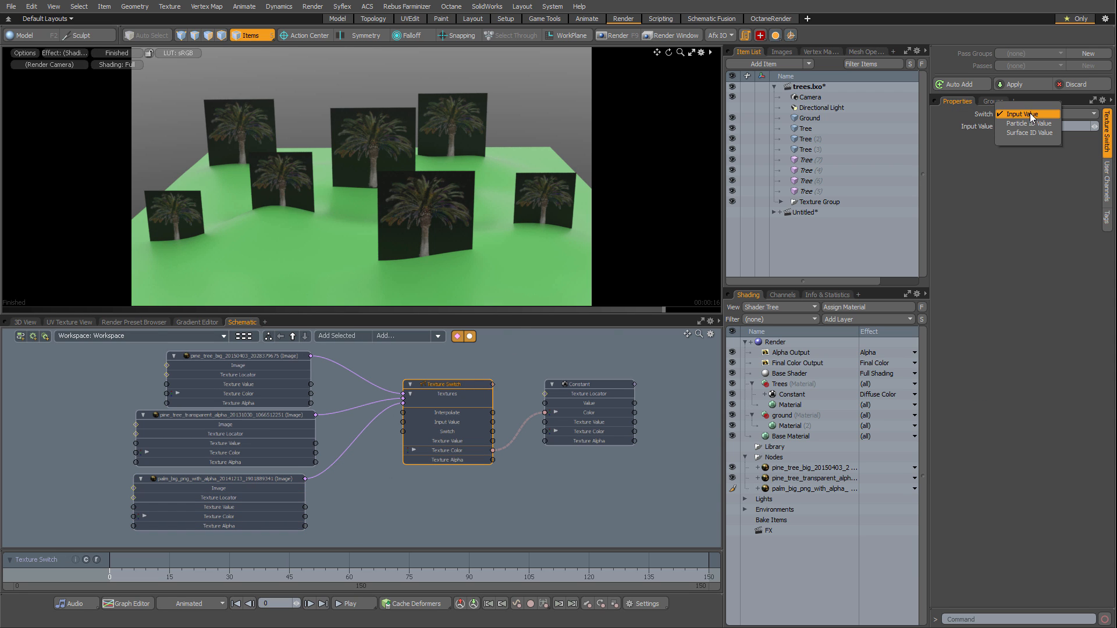
left_click(1048, 128)
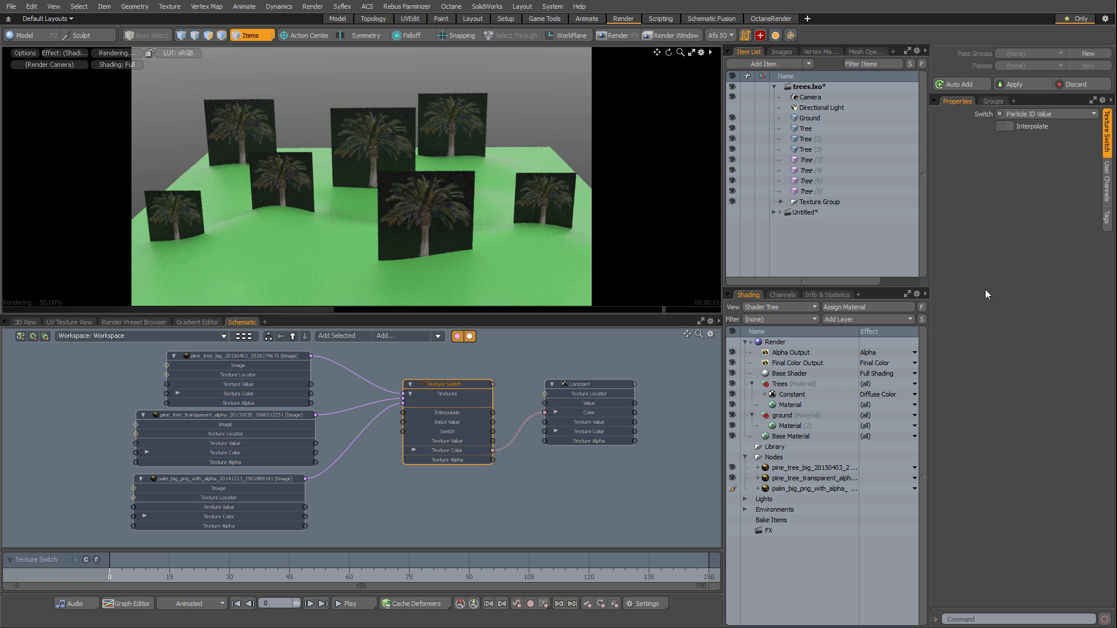
left_click(1023, 115)
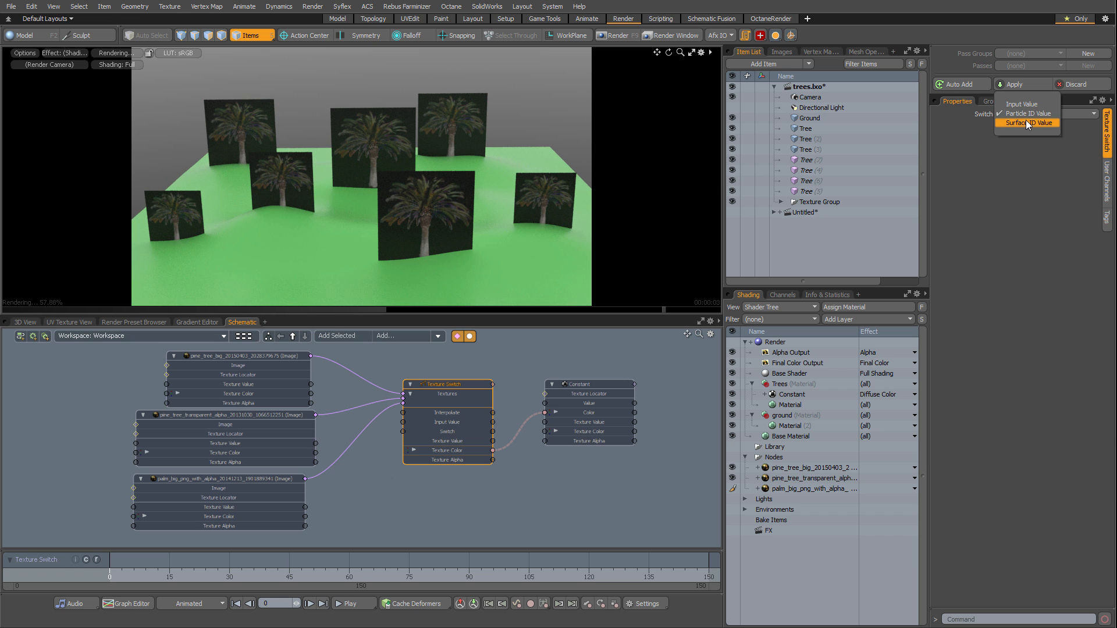
left_click(1026, 122)
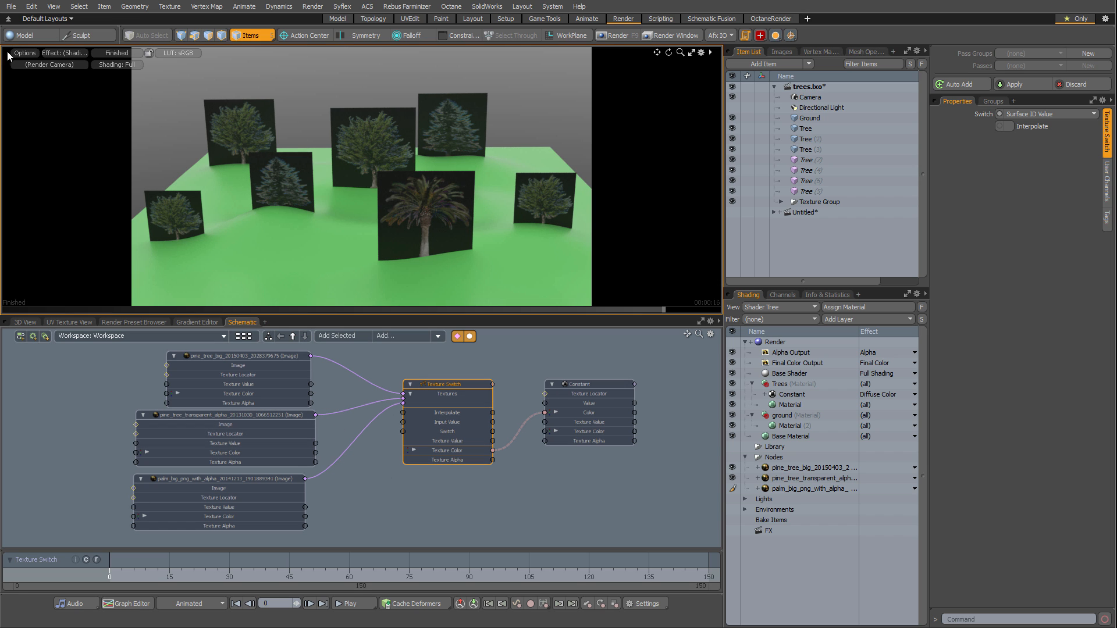
Split the render preview into two side-by-side viewports and set the new one's effect to surfaceID from the Surface Parameters.
left_click_drag(8, 52, 36, 56)
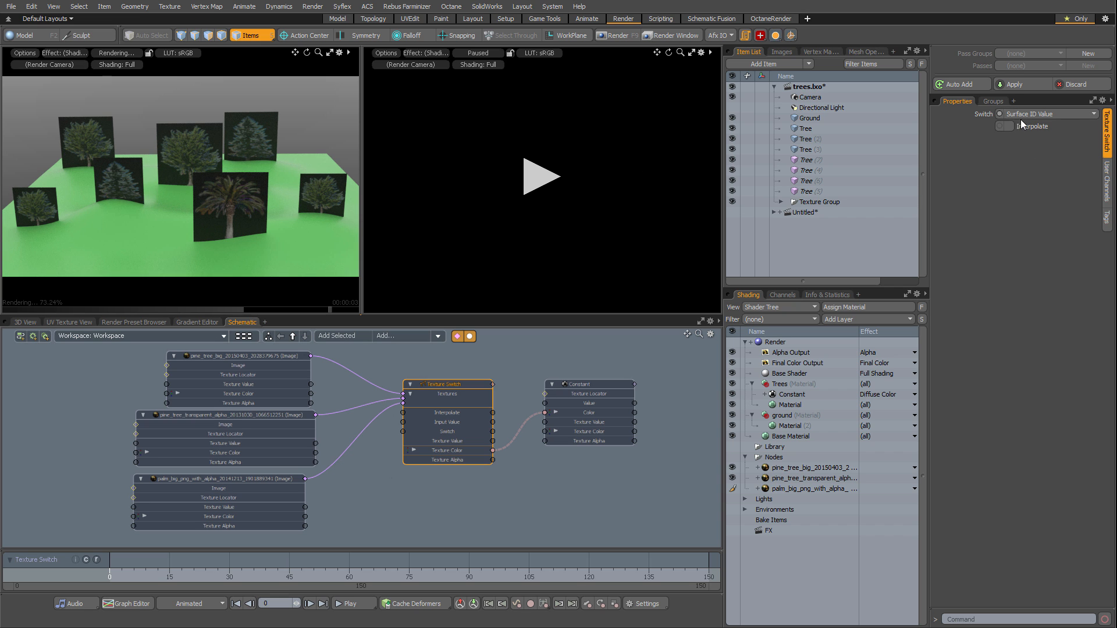
left_click(423, 53)
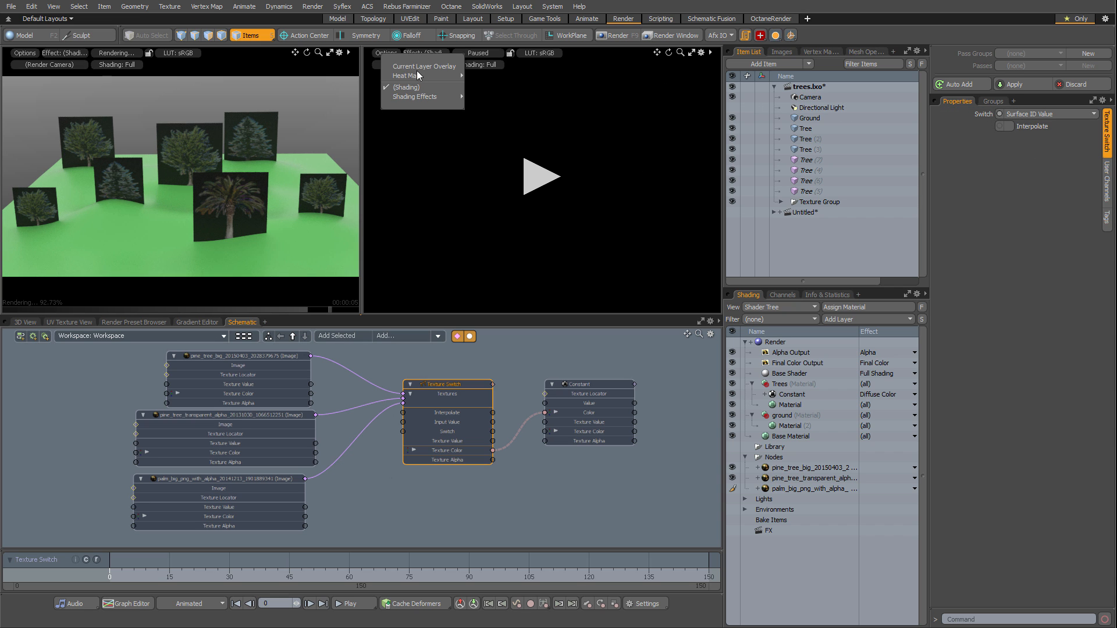
mouse_move(419, 97)
mouse_move(499, 184)
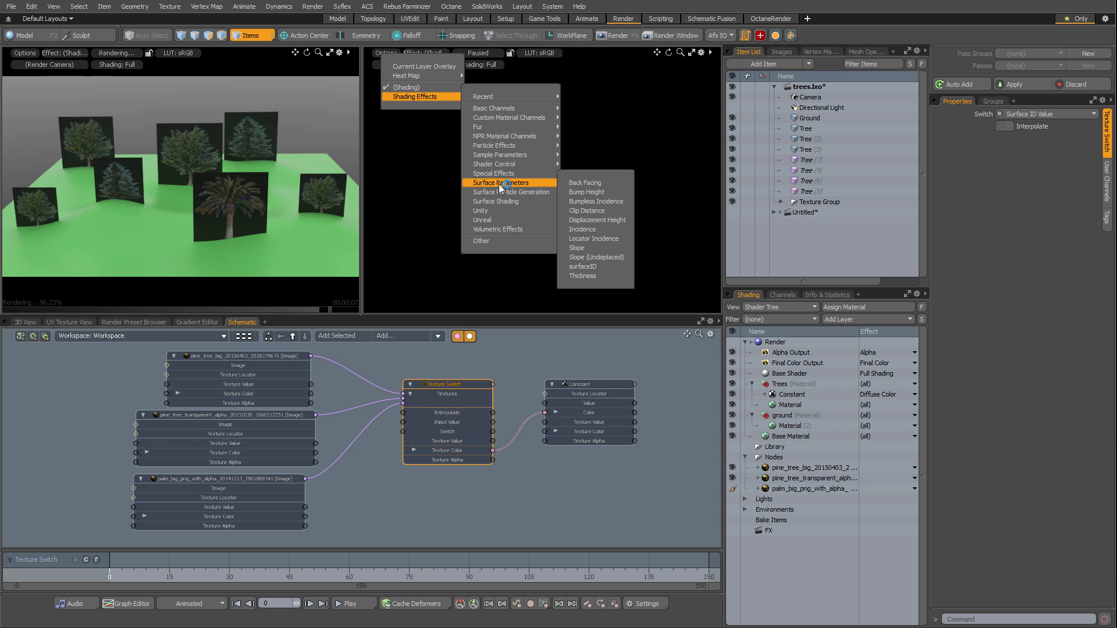
left_click(592, 267)
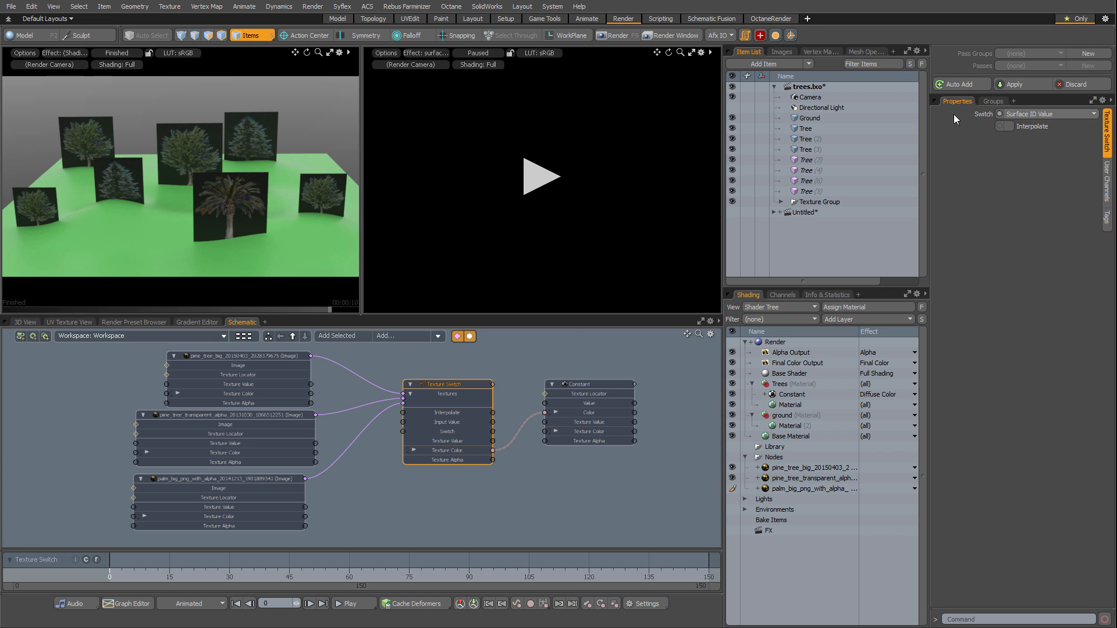
Start rendering the surfaceID preview and tidy the arrangement of the Texture Switch and the three image nodes in the schematic.
left_click(535, 186)
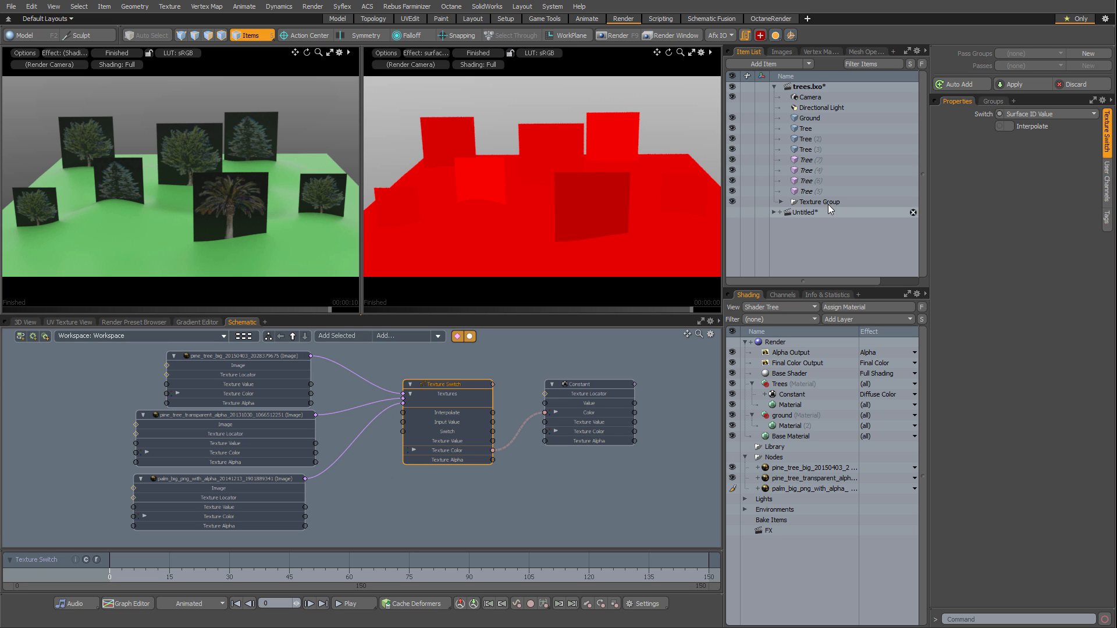
left_click_drag(454, 385, 452, 397)
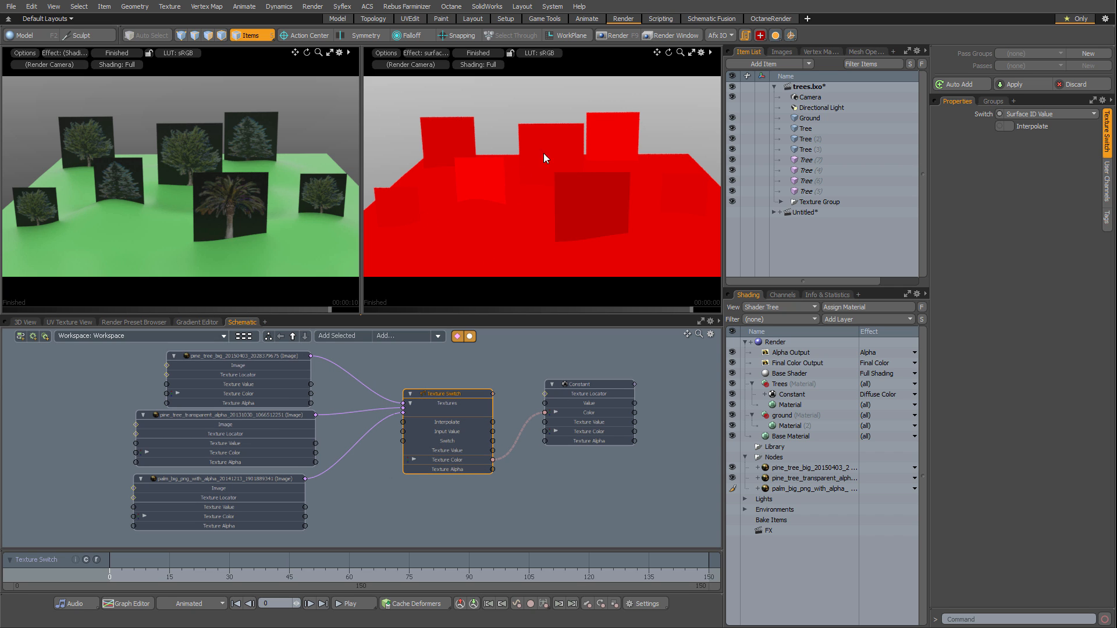
left_click_drag(267, 354, 269, 355)
left_click_drag(275, 418, 273, 418)
left_click_drag(284, 478, 295, 476)
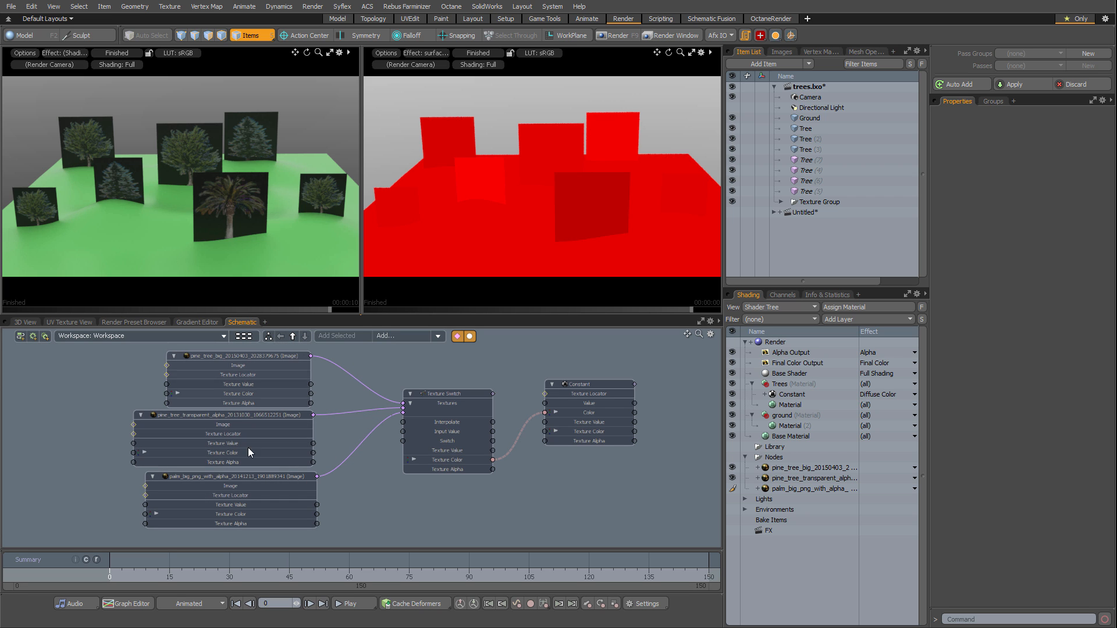
left_click_drag(463, 400, 456, 404)
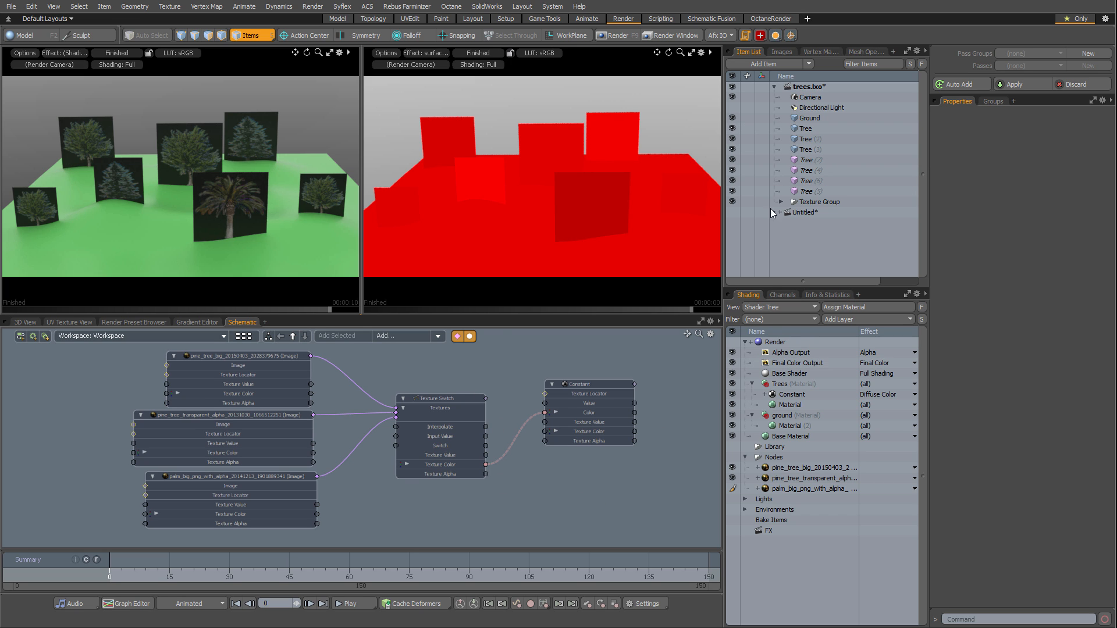
Try Input Value as the Texture Switch's switch mode.
left_click(452, 398)
left_click(1041, 114)
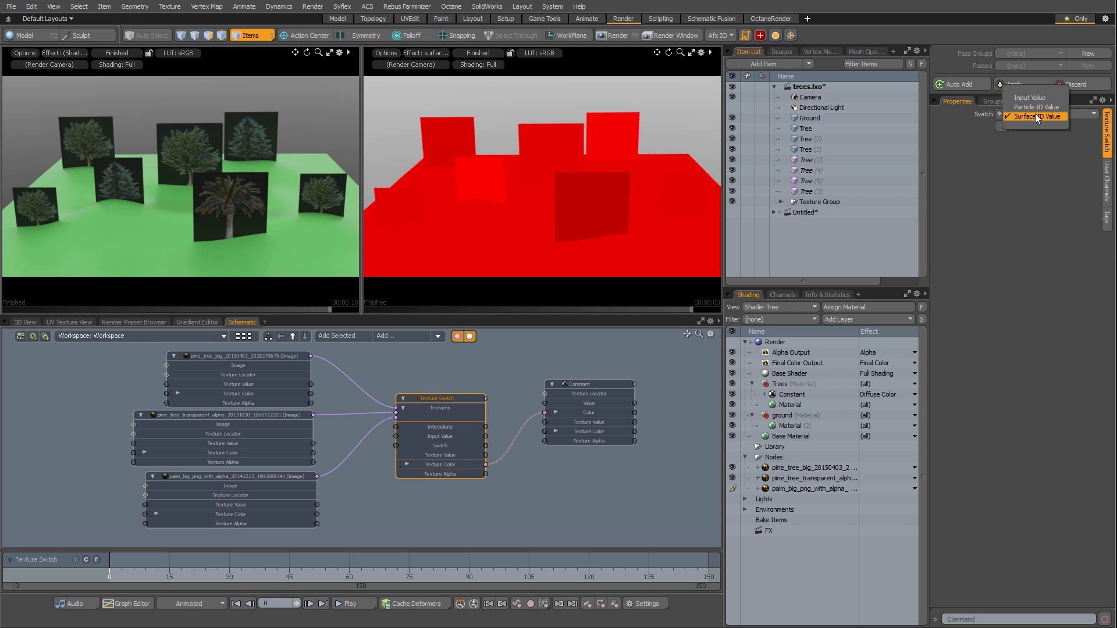
left_click(1039, 98)
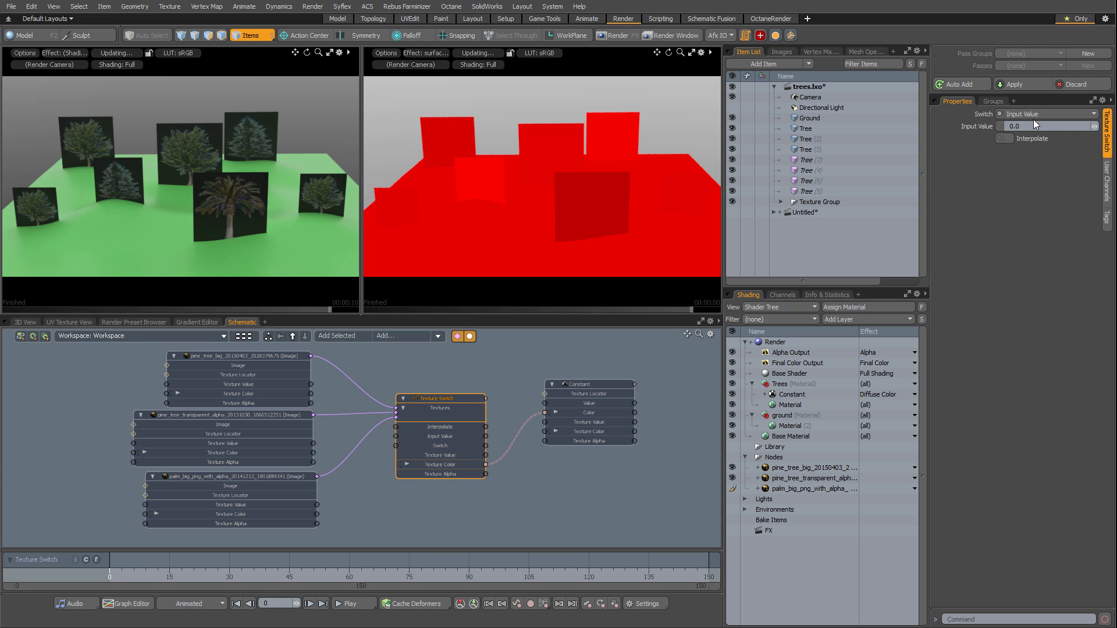
left_click(253, 476)
left_click(667, 430)
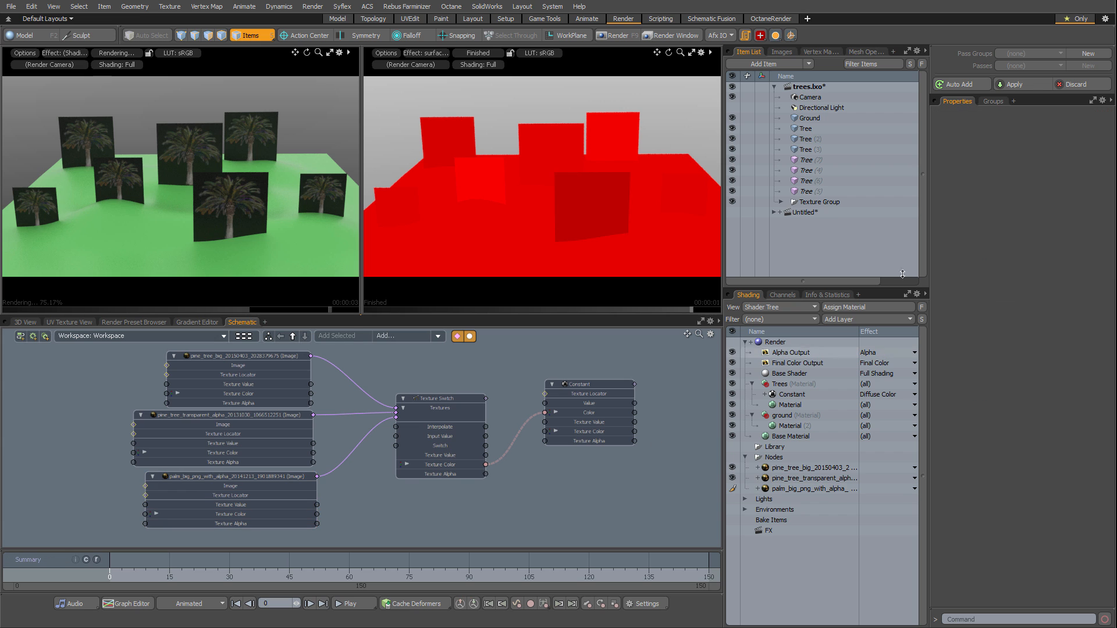
Set the Texture Switch's switch mode to Particle ID Value.
left_click(456, 403)
left_click(1023, 115)
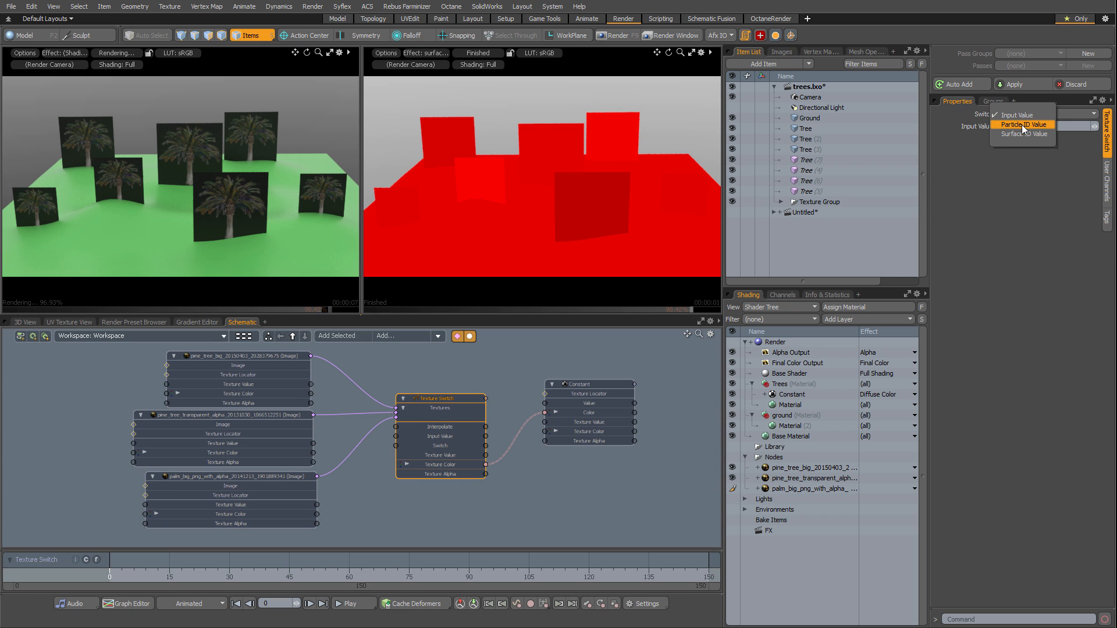
left_click(1024, 125)
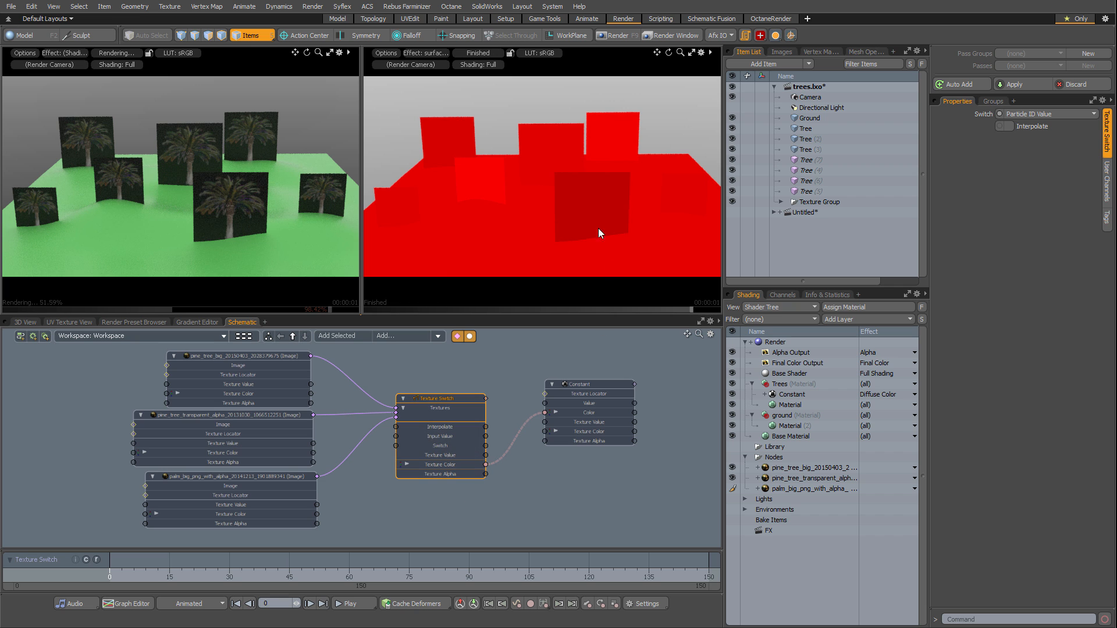
Try a Particle ID of 1 in the channels of the Tree (3) mesh.
left_click(807, 148)
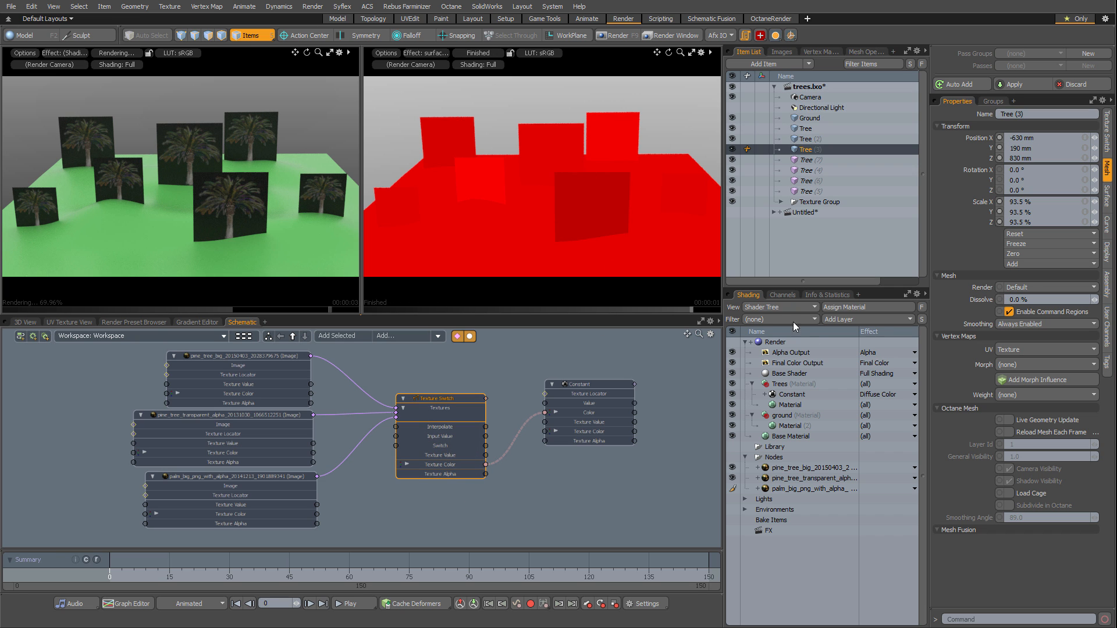
left_click(825, 295)
left_click(782, 295)
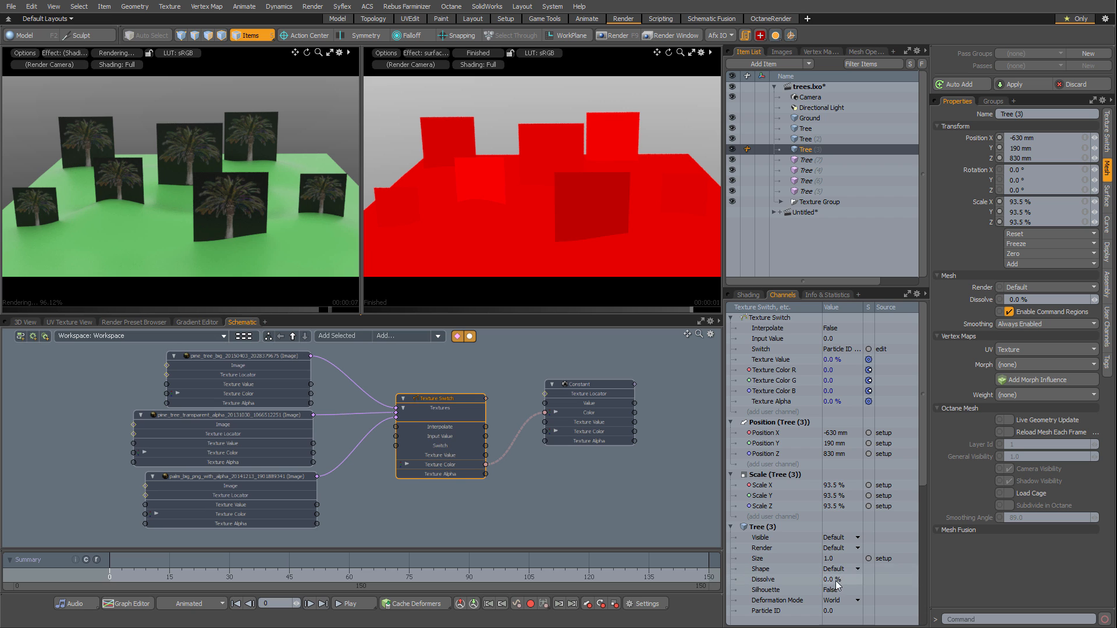
scroll(917, 459, "down", 3)
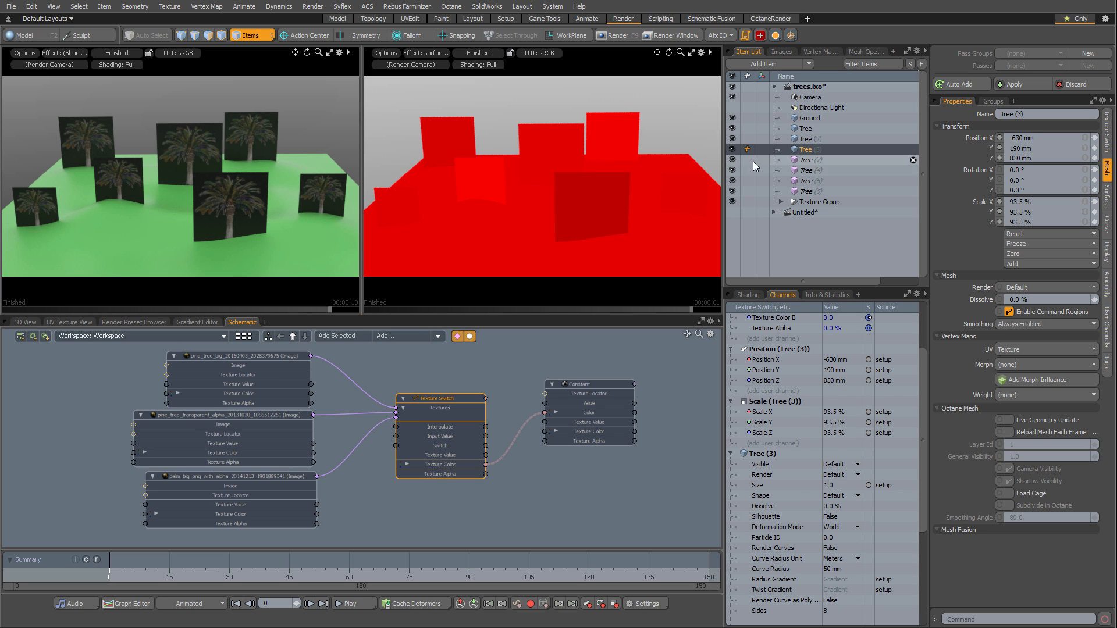
left_click(25, 322)
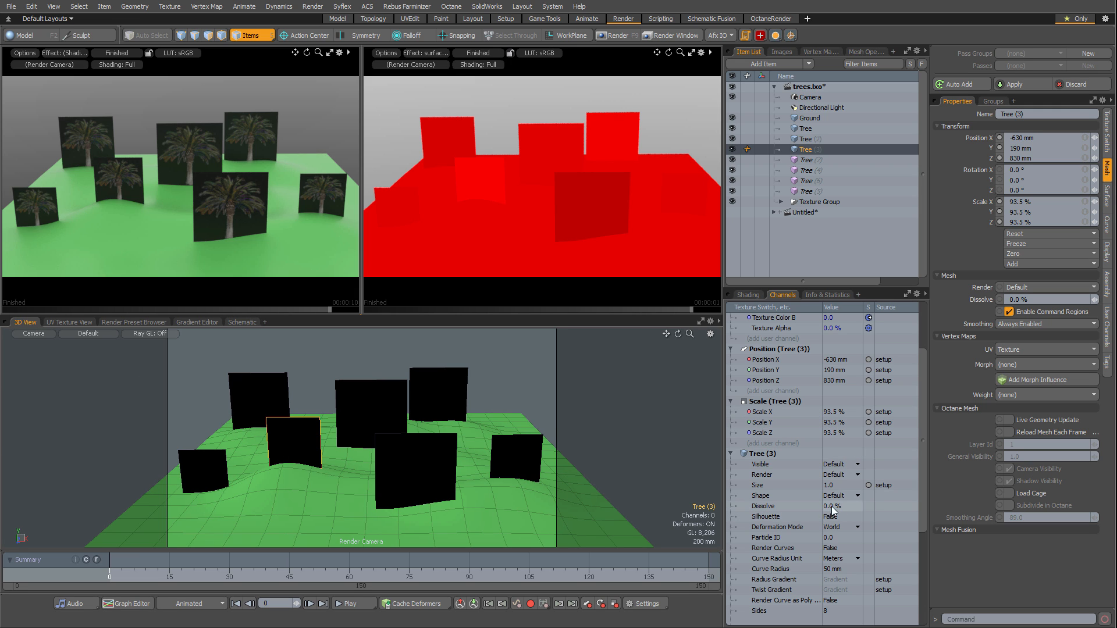
left_click(834, 539)
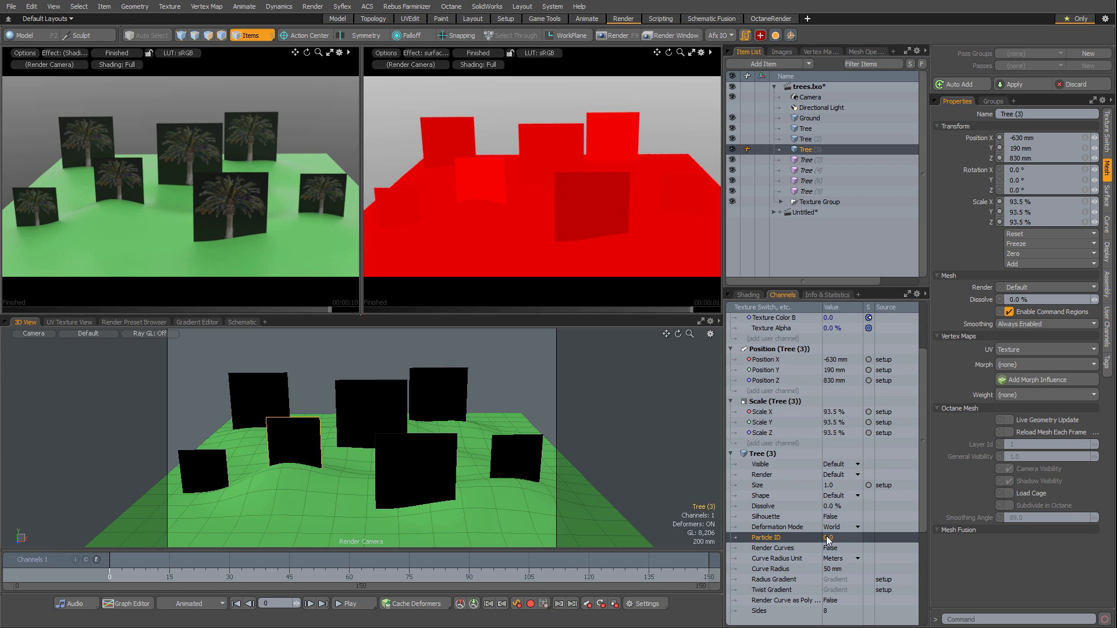
left_click(838, 543)
type("1")
key("Return")
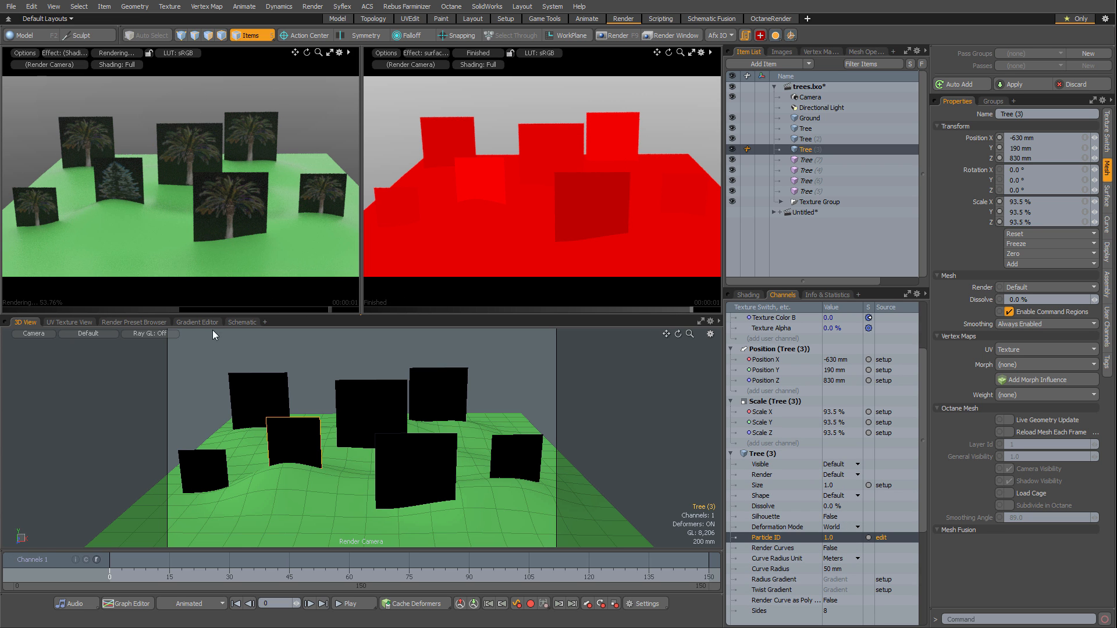
Examine the order of the image connections into the Texture Switch and set Tree (3)'s Particle ID back to 0.
left_click(235, 323)
scroll(395, 434, "up", 5)
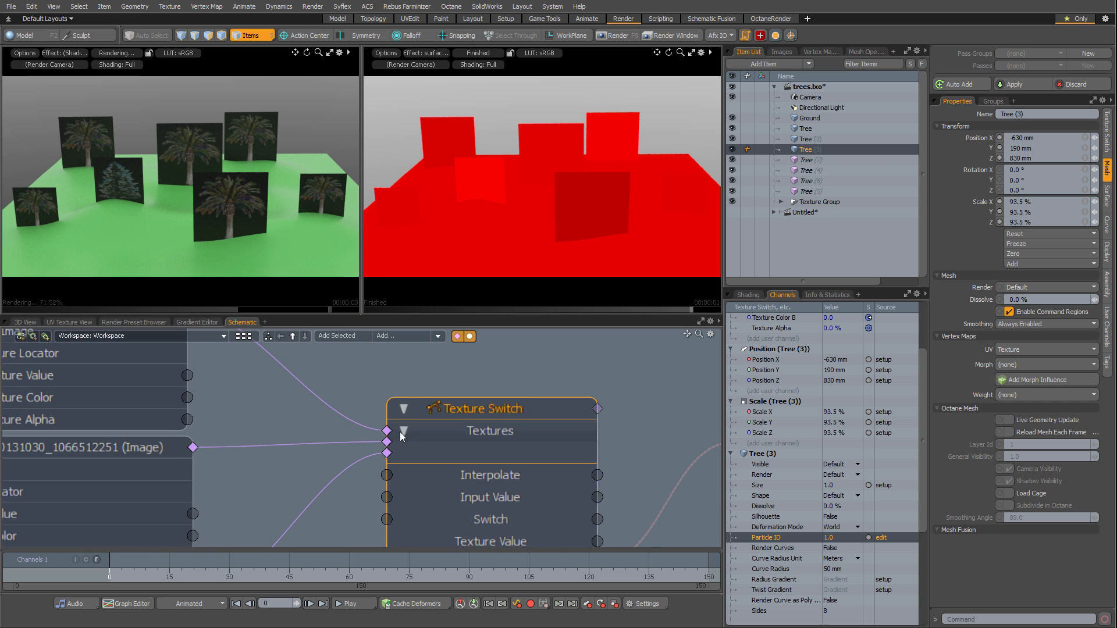
scroll(452, 430, "down", 6)
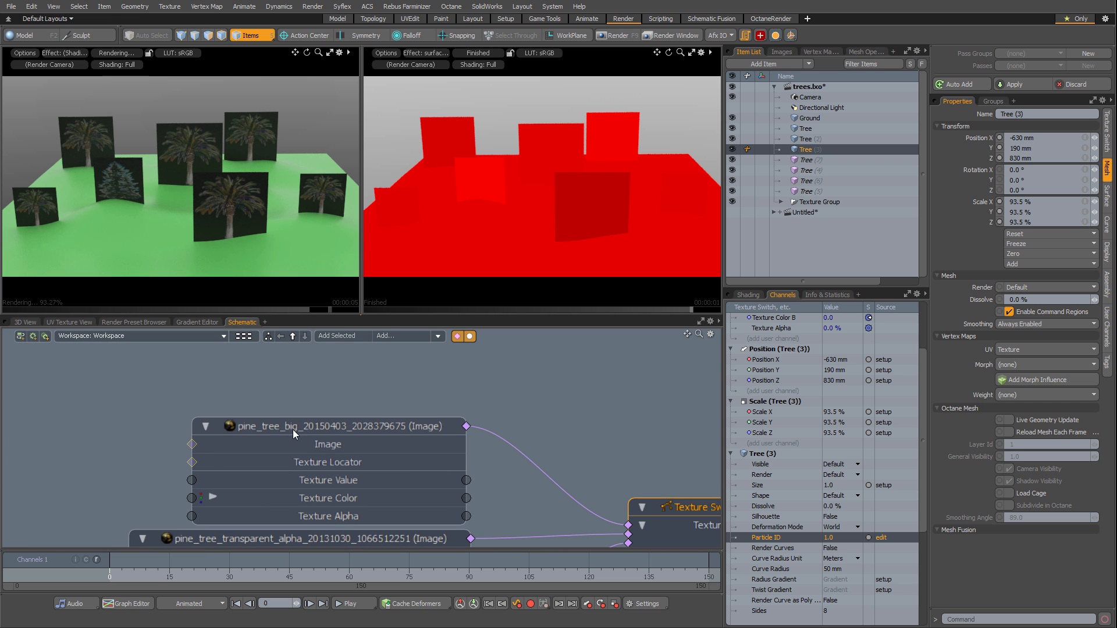
left_click_drag(319, 451, 240, 365, "alt")
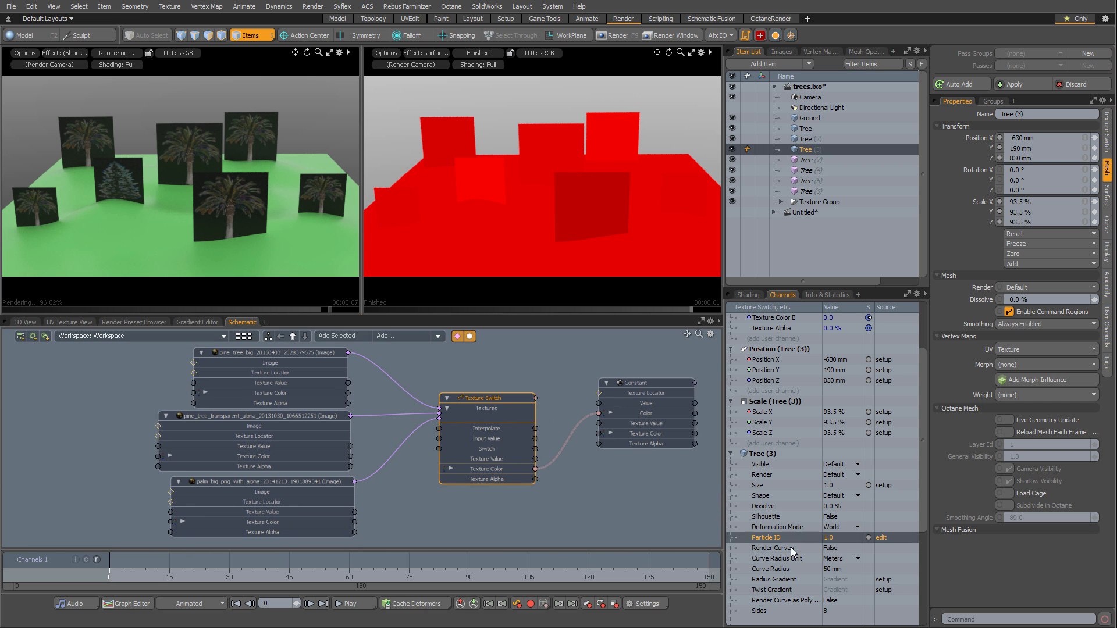
type("0")
key("Return")
scroll(441, 504, "down", 2)
mouse_move(442, 506)
left_mouse_down("alt")
mouse_move(411, 501)
mouse_move(433, 508)
left_mouse_up("alt")
scroll(425, 503, "up", 1)
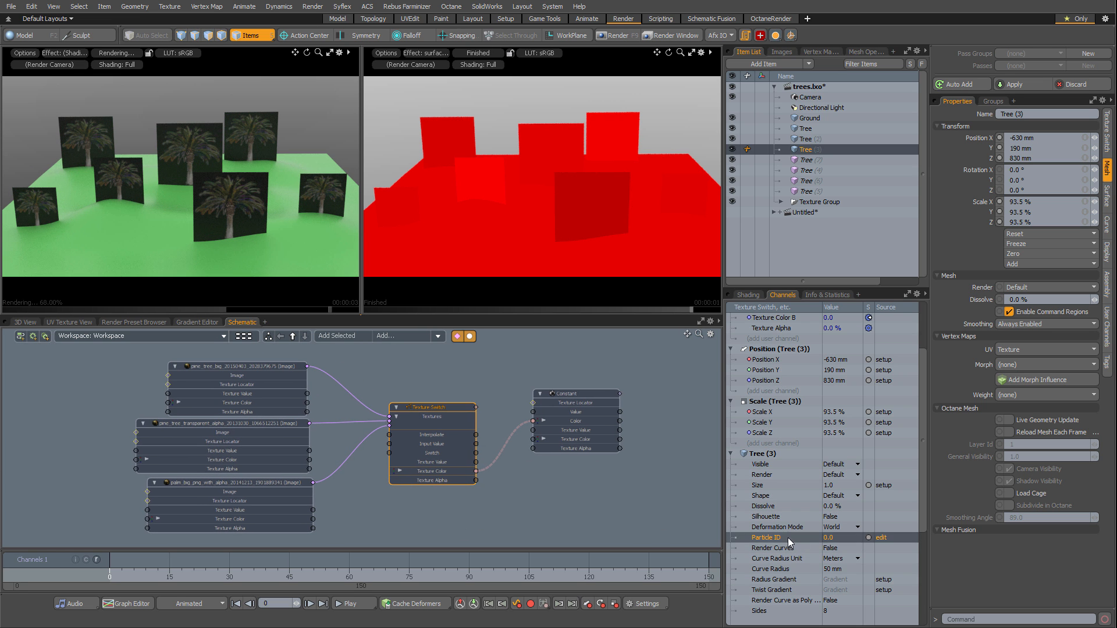
Add a Variation Texture inside the Trees material group and hide that group's Constant layer.
left_click(757, 295)
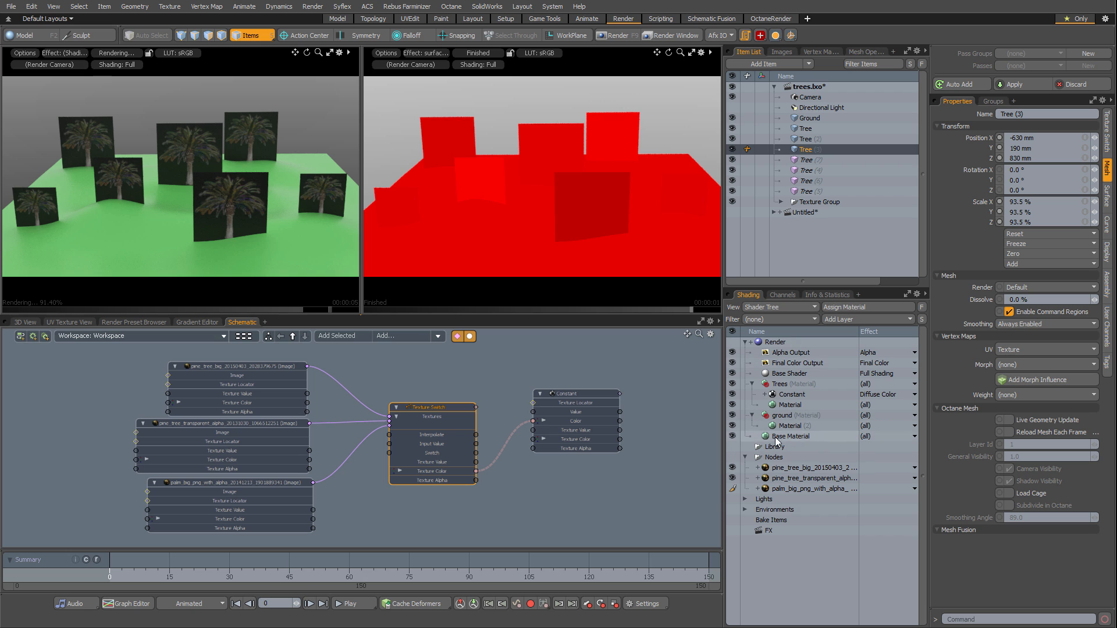
left_click(776, 385)
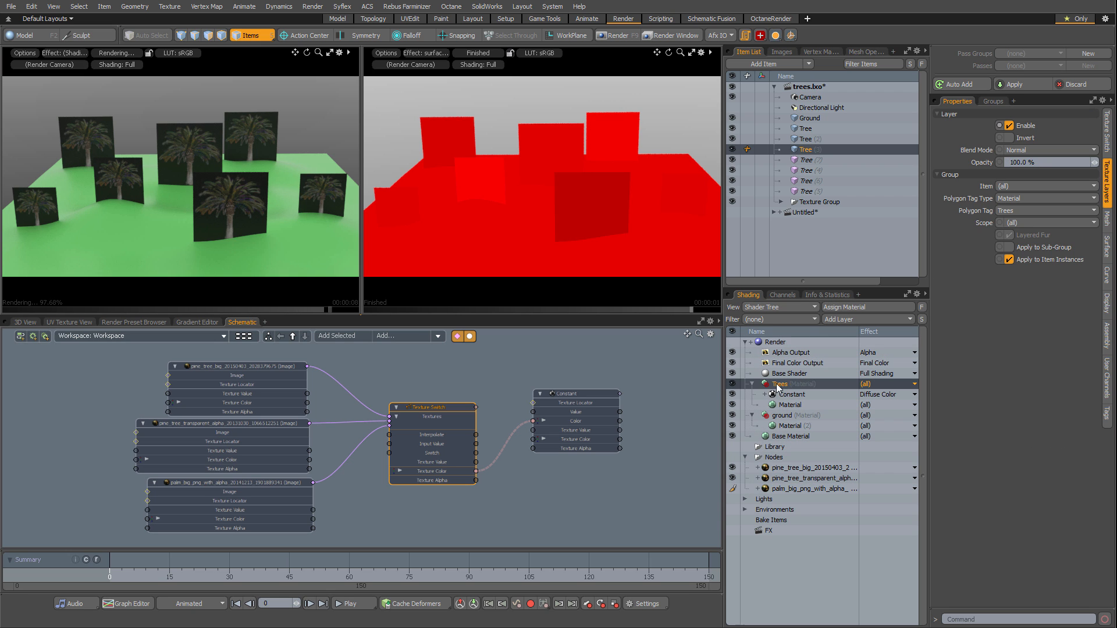
left_click(882, 319)
mouse_move(839, 436)
mouse_move(843, 408)
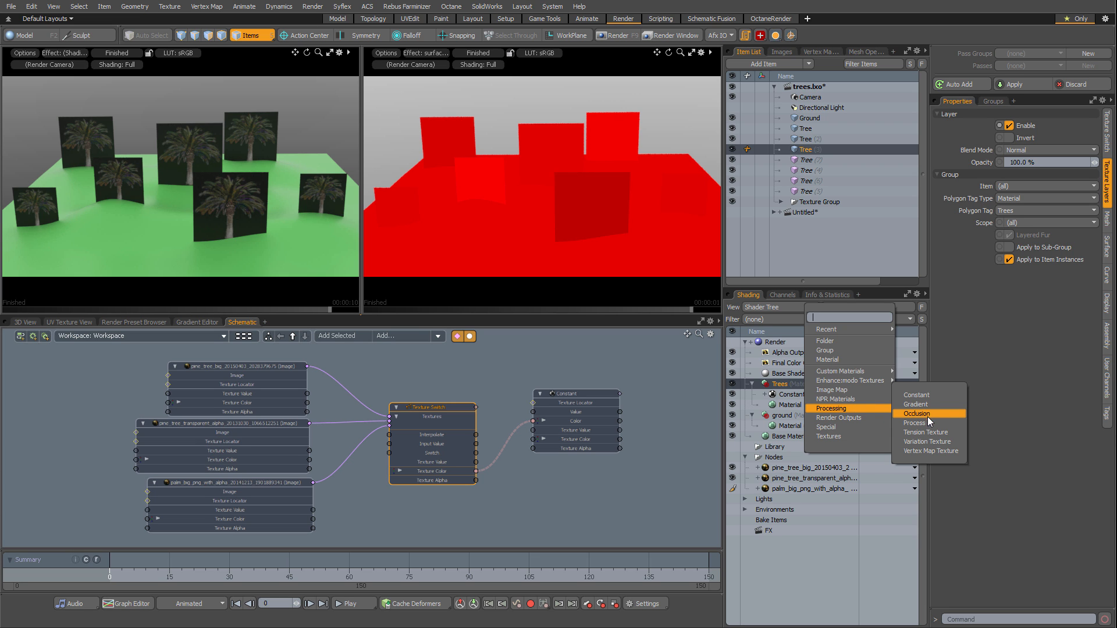
left_click(935, 442)
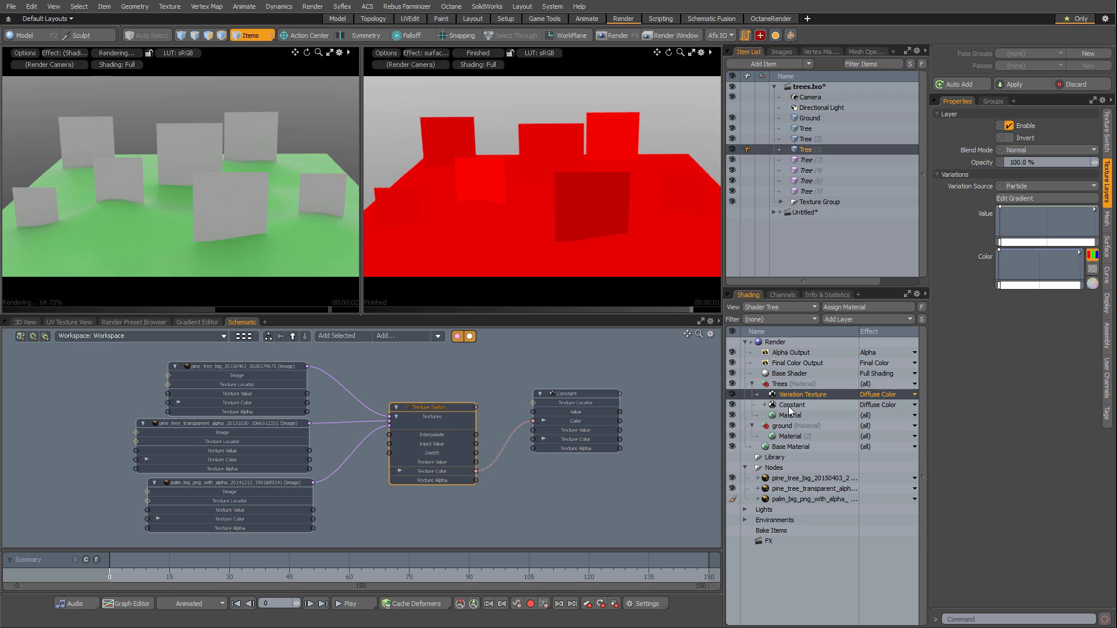
left_click(732, 405)
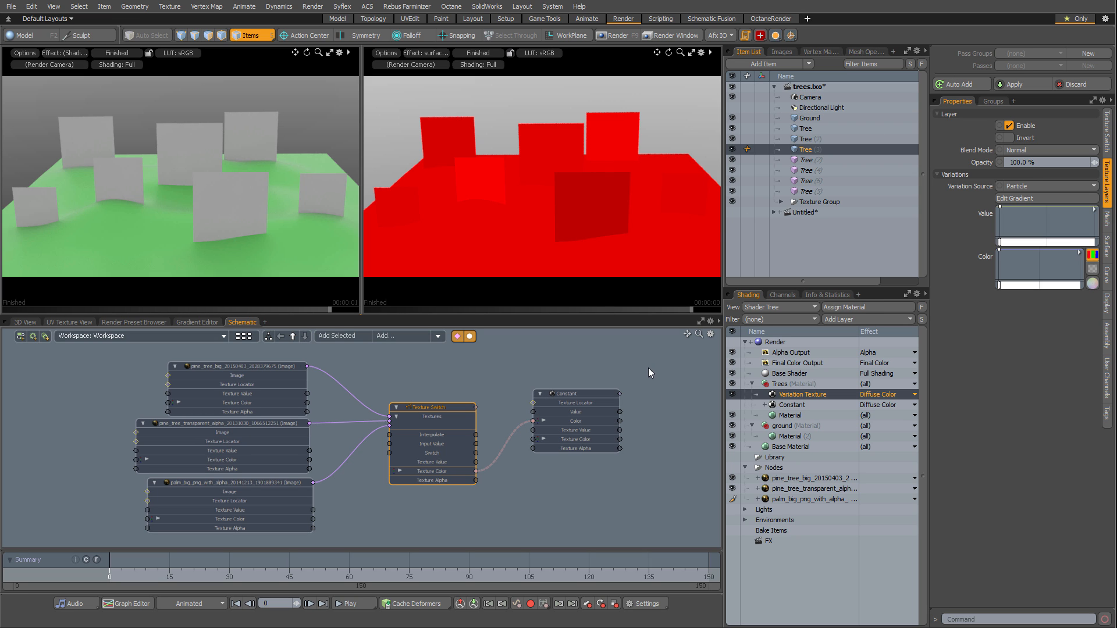
Open the Variation Texture's gradient for editing and set its Variation Source to Item.
left_click(1011, 198)
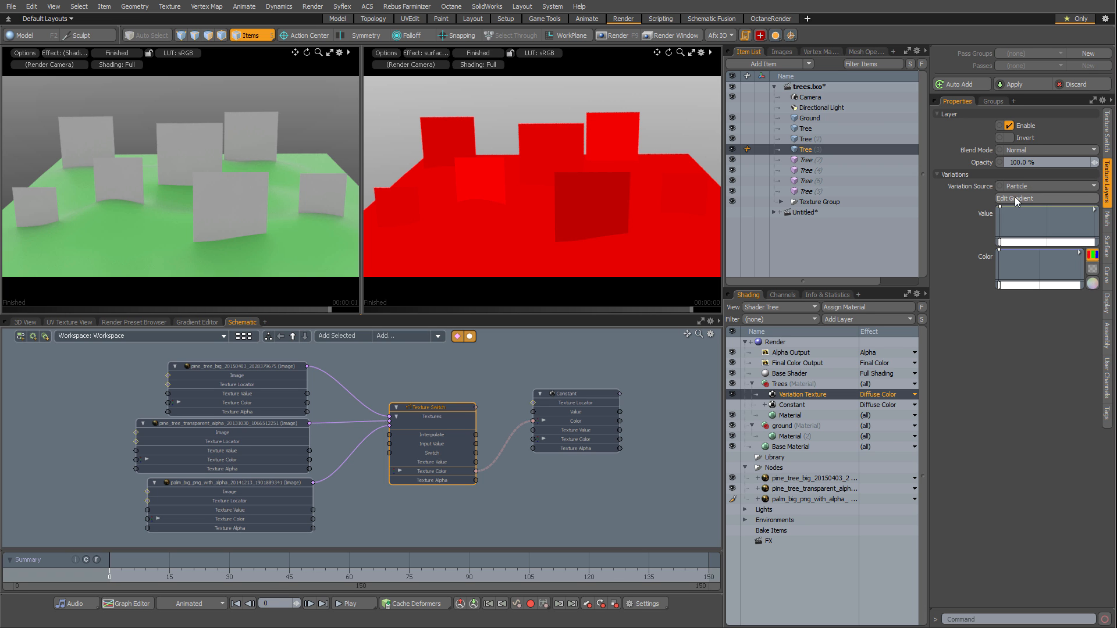
left_click_drag(584, 194, 337, 364)
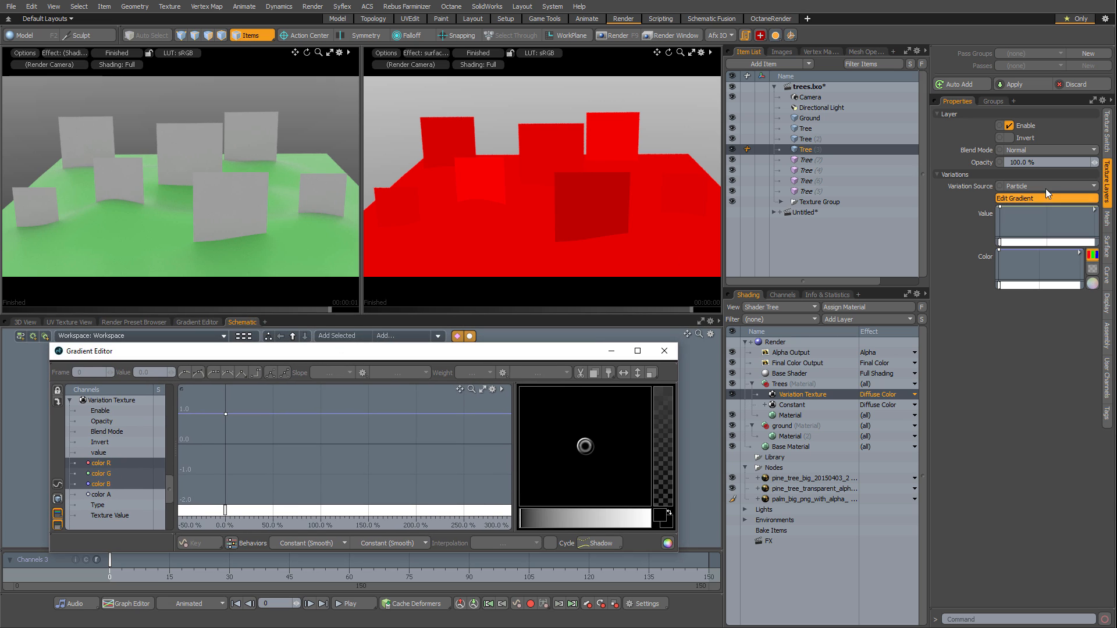
left_click(1020, 183)
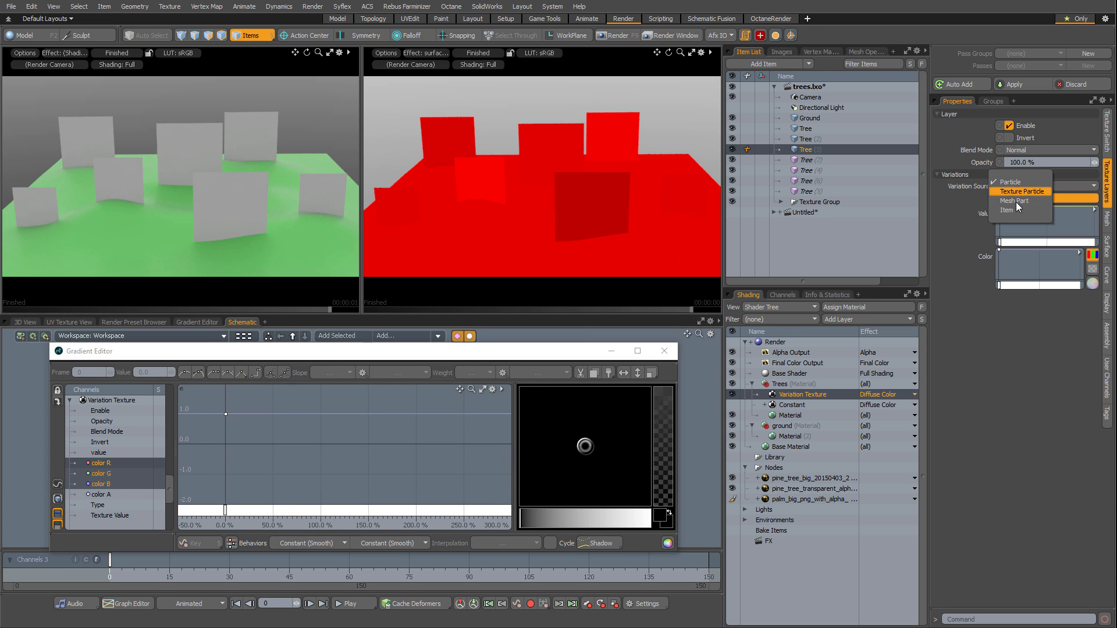
left_click(1014, 208)
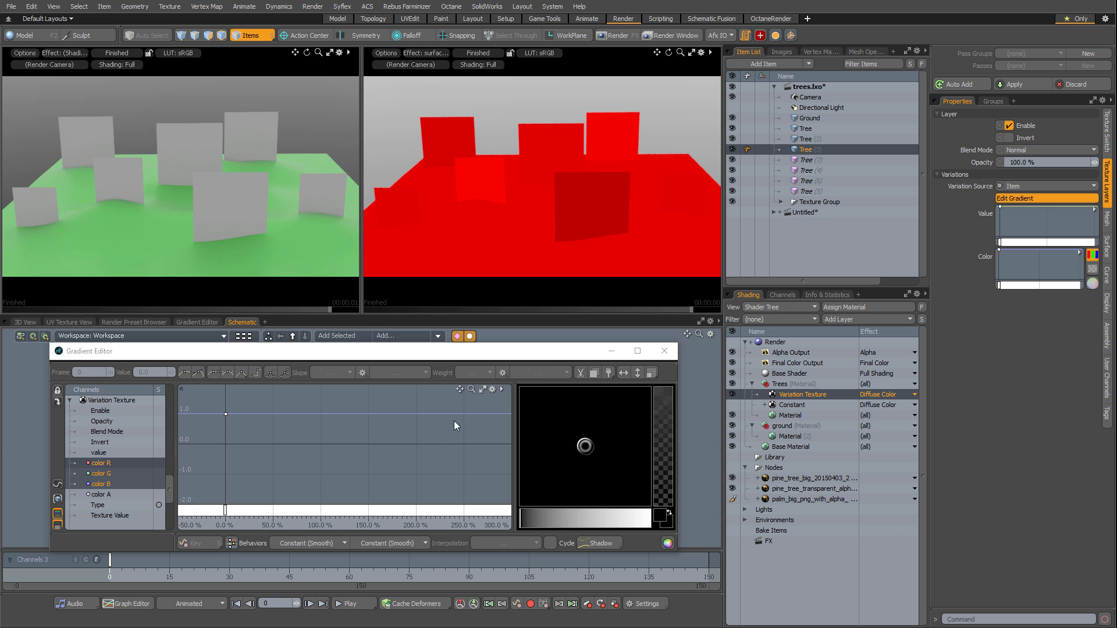
Add three keys to the Variation Texture's color gradient, at 28%, about 65% and about 110%.
left_click(327, 414)
left_click(287, 414)
left_click(251, 414)
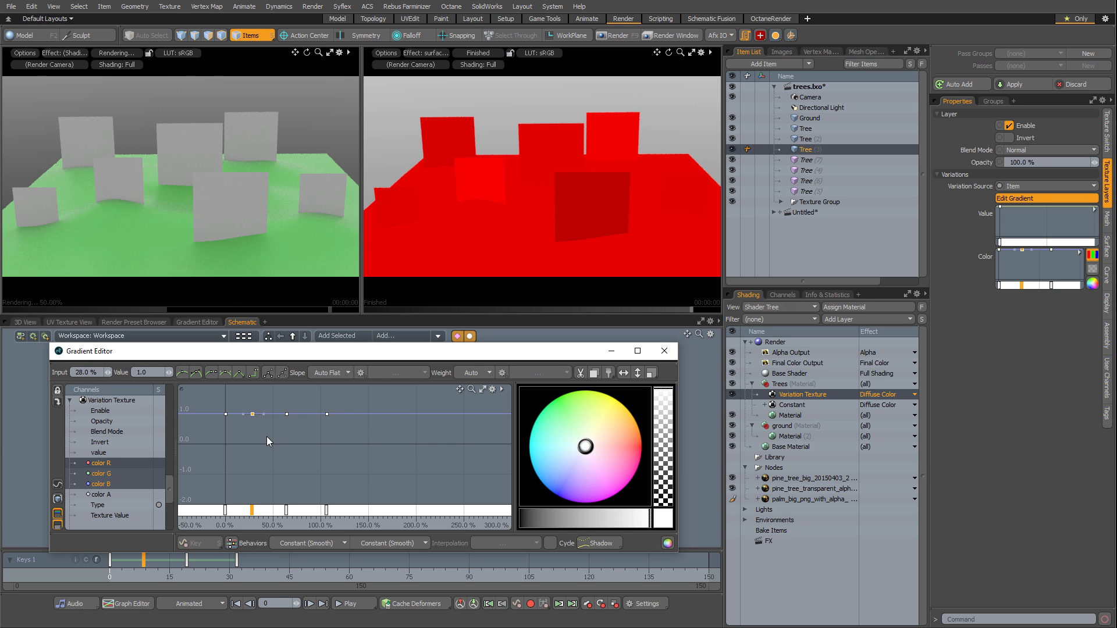
Color the gradient keys cyan, pink-red, magenta and yellow-green in order of input, and close the Gradient Editor.
left_click_drag(264, 436, 265, 461)
left_click_drag(588, 452, 581, 391)
left_click(327, 414)
left_click_drag(272, 402, 300, 426)
left_click_drag(554, 454, 606, 499)
mouse_move(246, 398)
left_mouse_down()
mouse_move(212, 431)
mouse_move(213, 447)
left_mouse_up()
left_click_drag(585, 447, 527, 447)
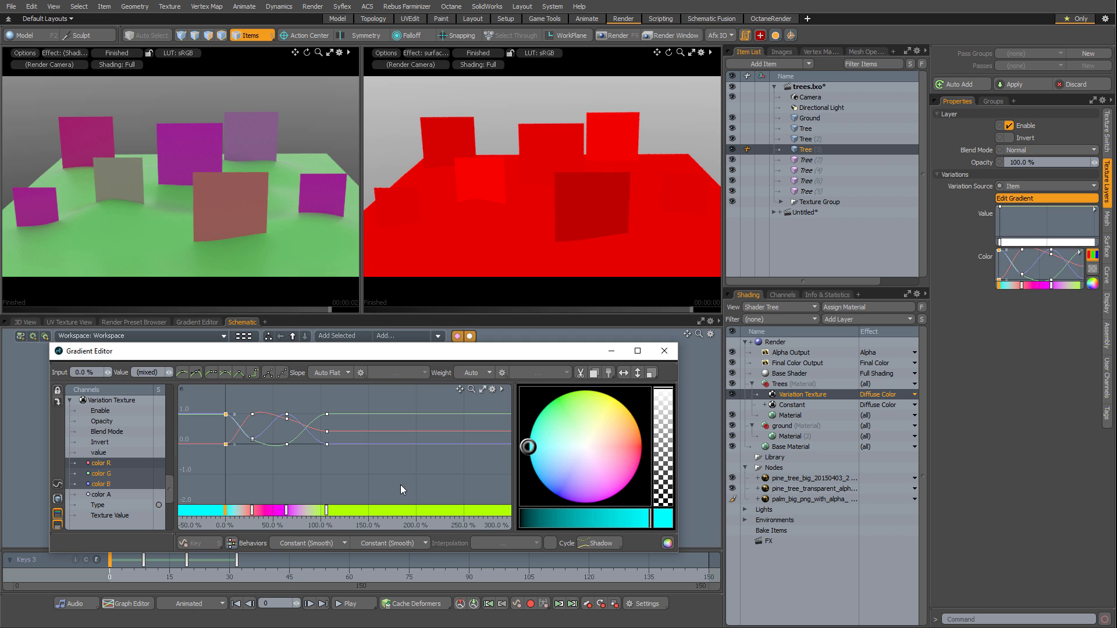
left_click(664, 351)
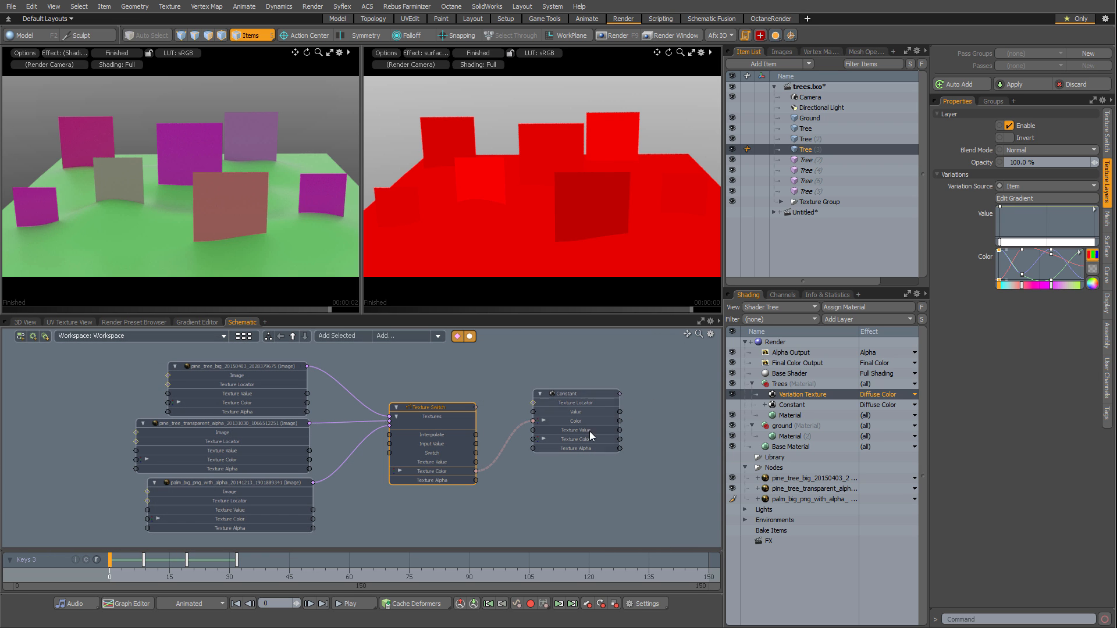
Reopen the Variation Texture's gradient and delete all of its color keys.
left_click(441, 519)
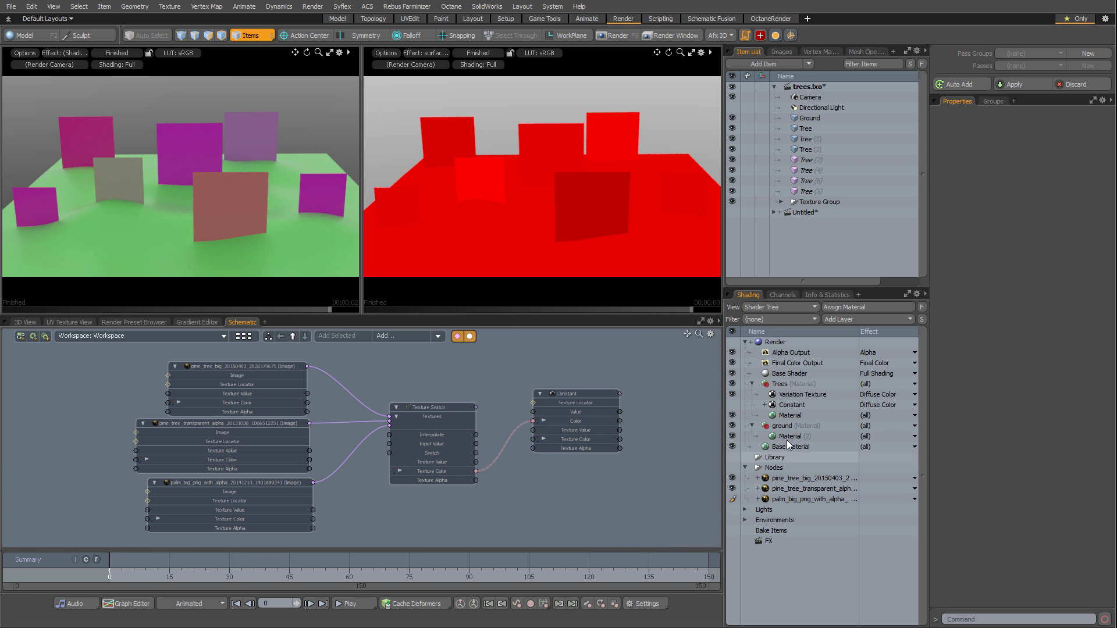
left_click(810, 396)
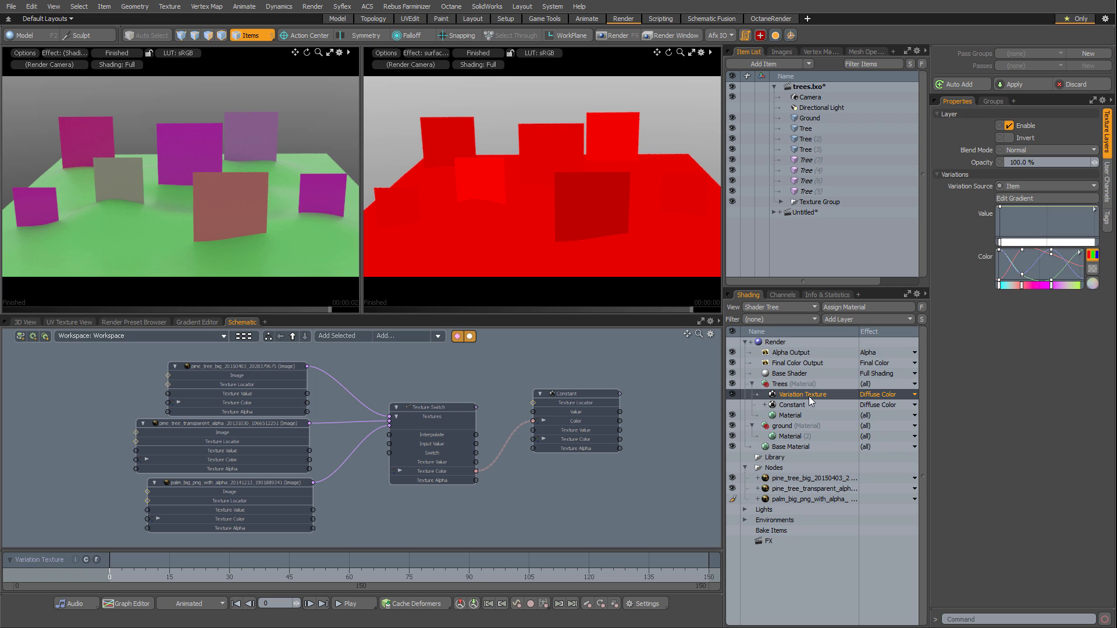
left_click(1027, 198)
key("ctrl+a")
key("Delete")
Add a single color key to the emptied gradient, with its input at 0% and a white color of value 1.0.
left_click(248, 446, "ctrl")
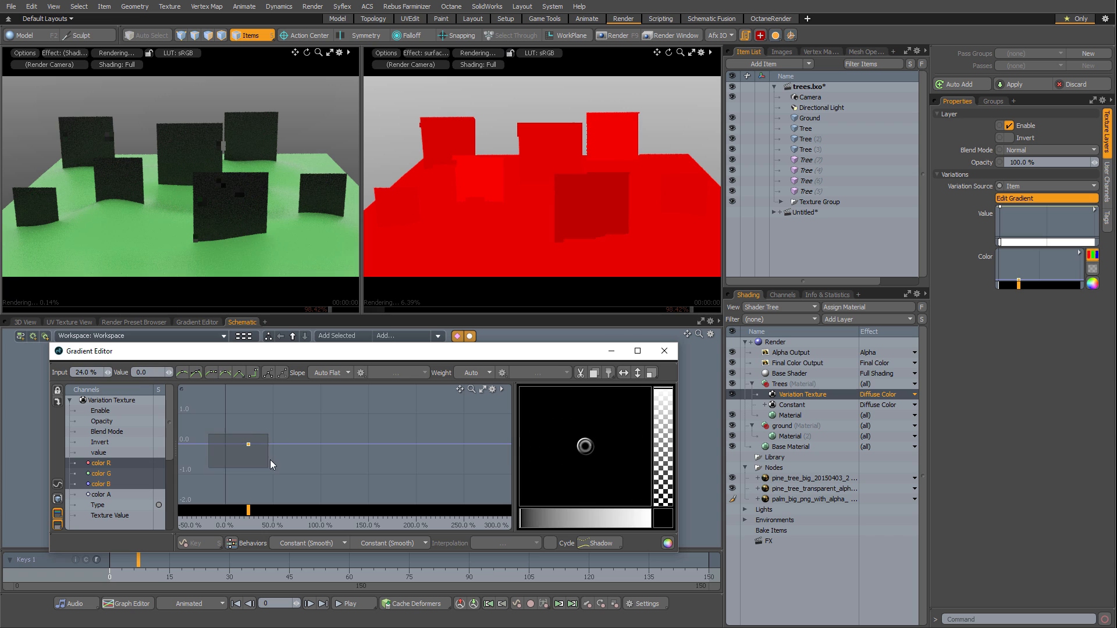
double_click(84, 372)
type("0")
key("Return")
left_click_drag(553, 515, 652, 517)
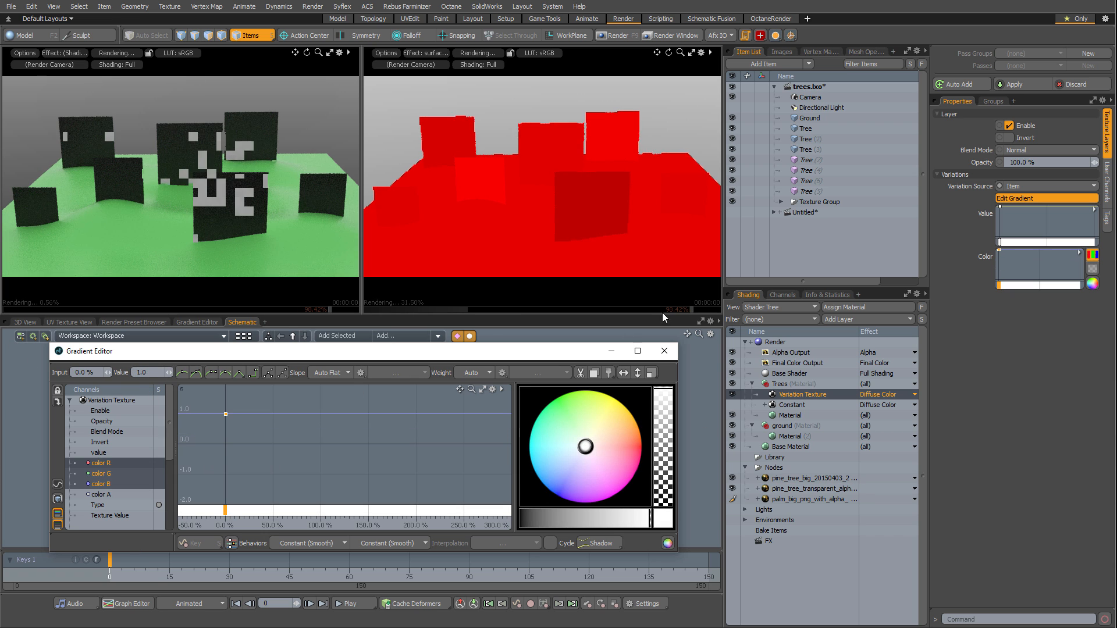
Close the Gradient Editor, disable the Variation Texture layer, and enable the Constant layer in the Trees material.
left_click(664, 351)
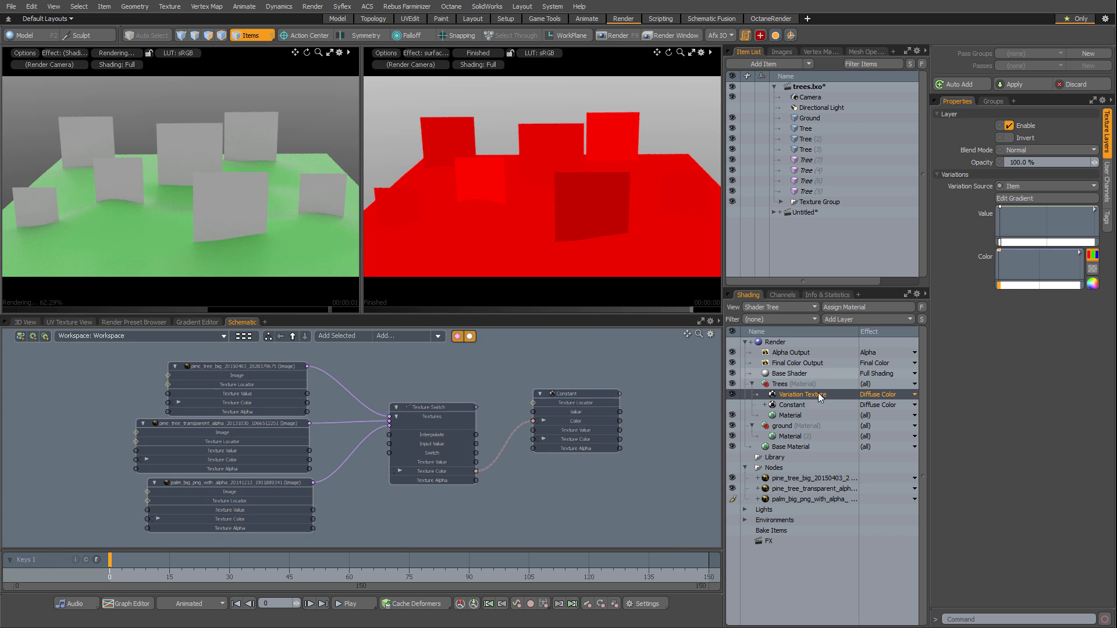
left_click(732, 394)
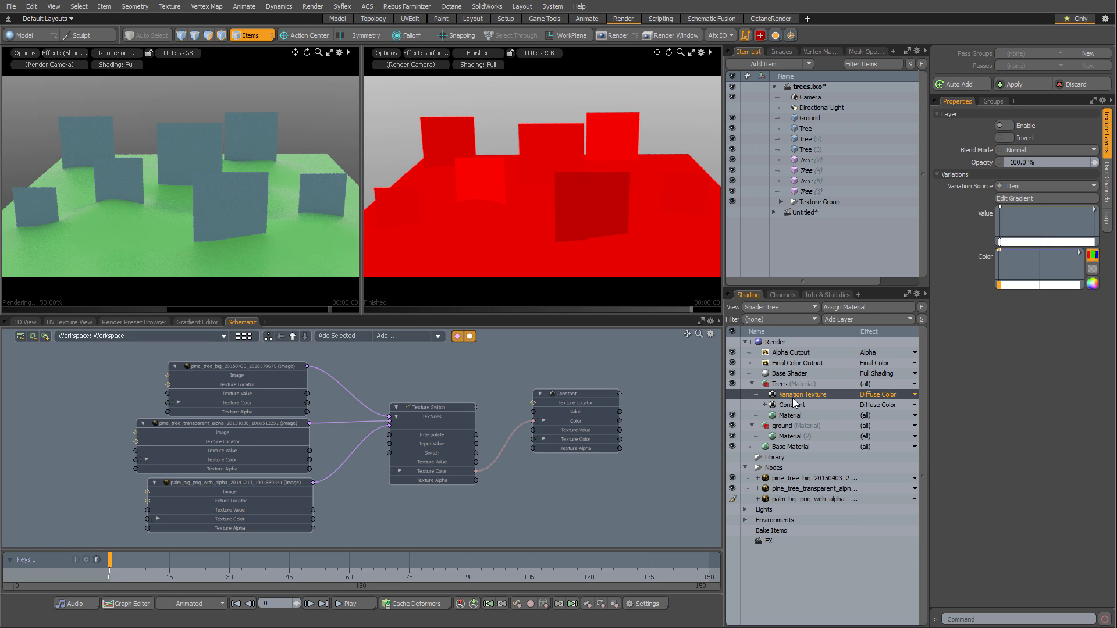
left_click(731, 404)
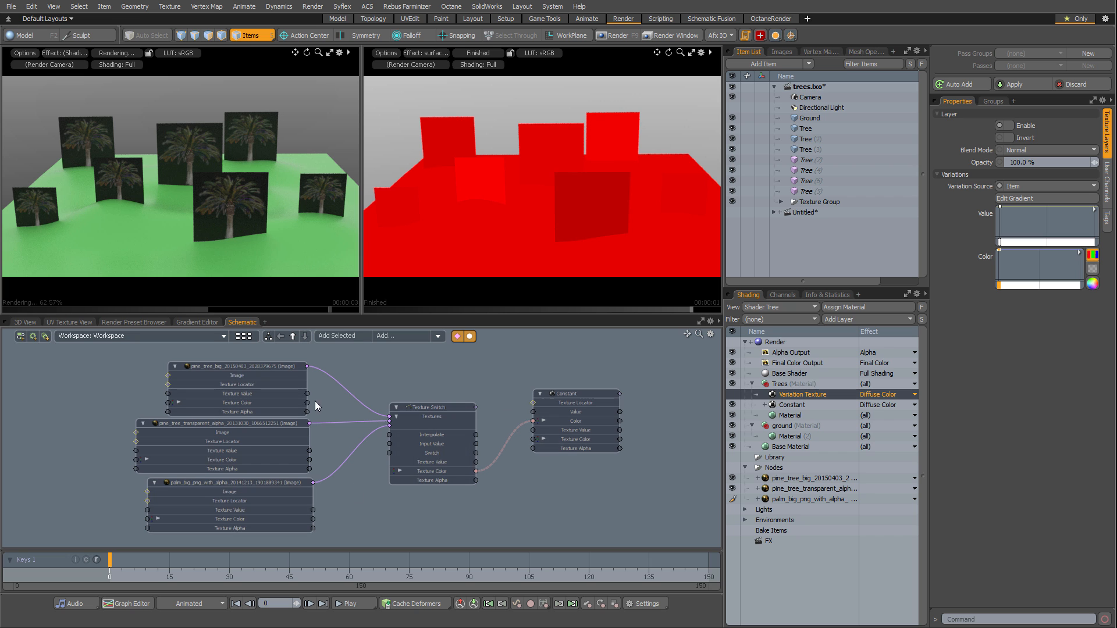
Move the Variation Texture from the Trees material into the Nodes group and enable it there.
left_click_drag(791, 394, 813, 478)
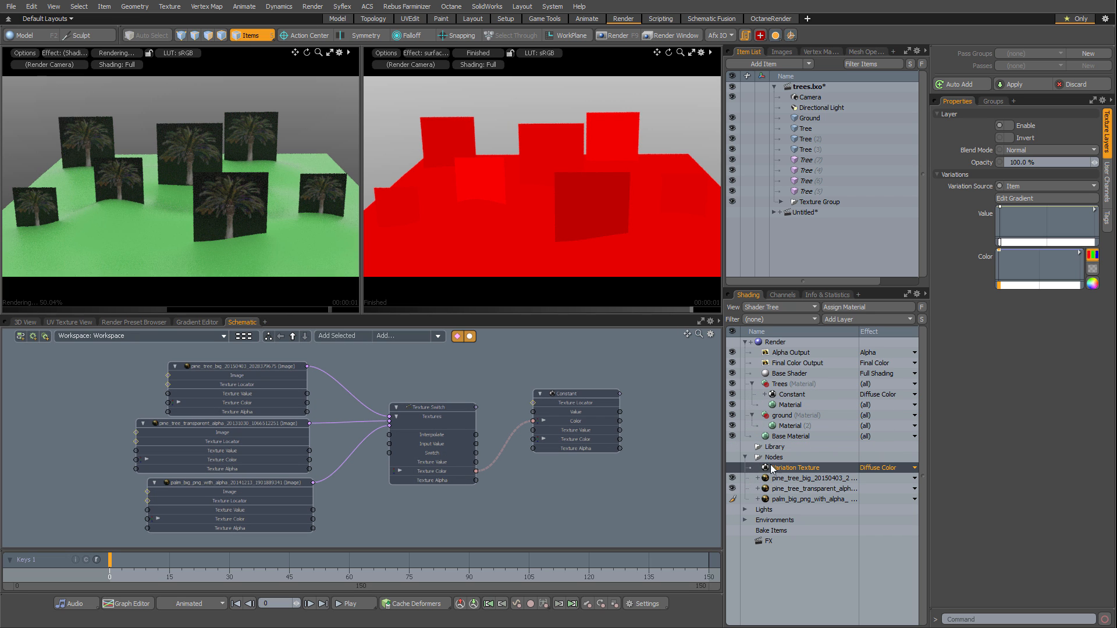
left_click(734, 468)
left_click(733, 469)
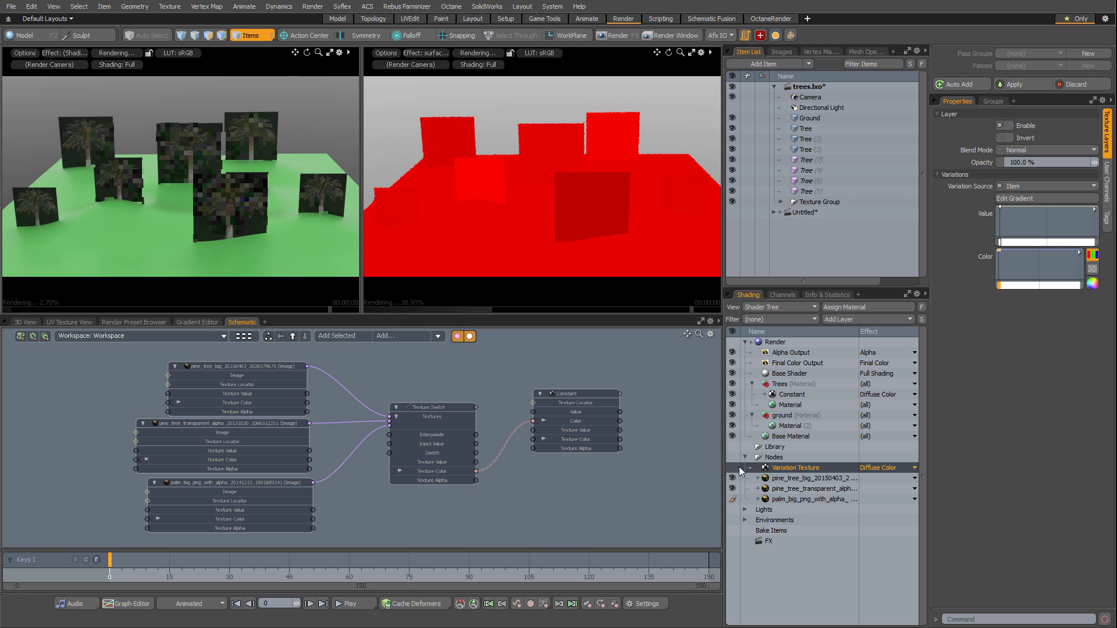
left_click(733, 468)
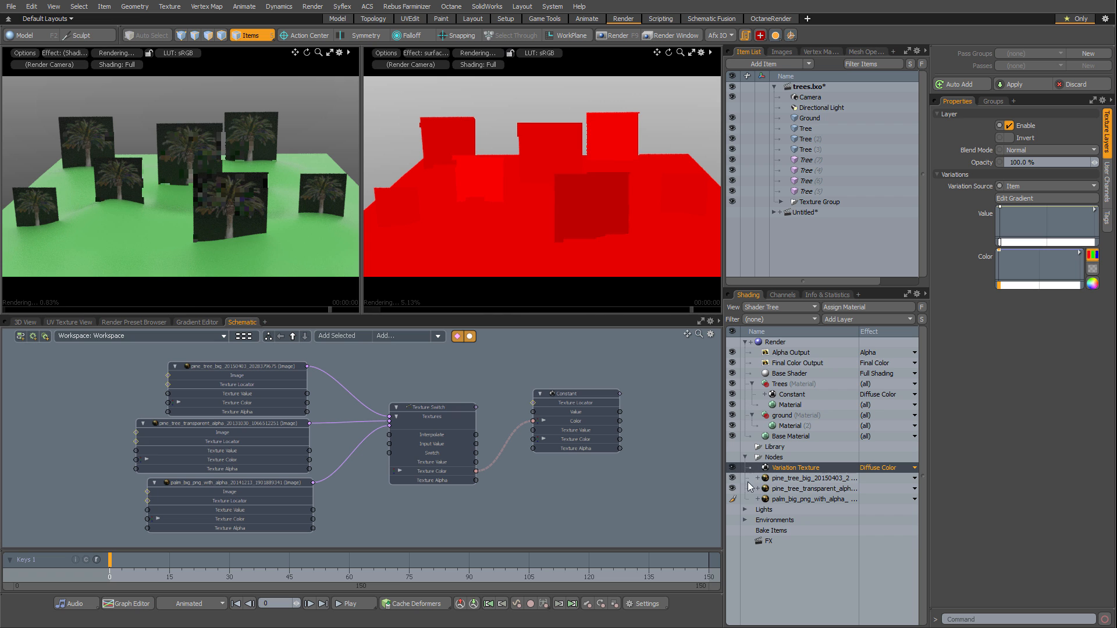
Add the Variation Texture to the schematic and arrange it below and to the left of the Texture Switch node.
left_click_drag(777, 472, 389, 514)
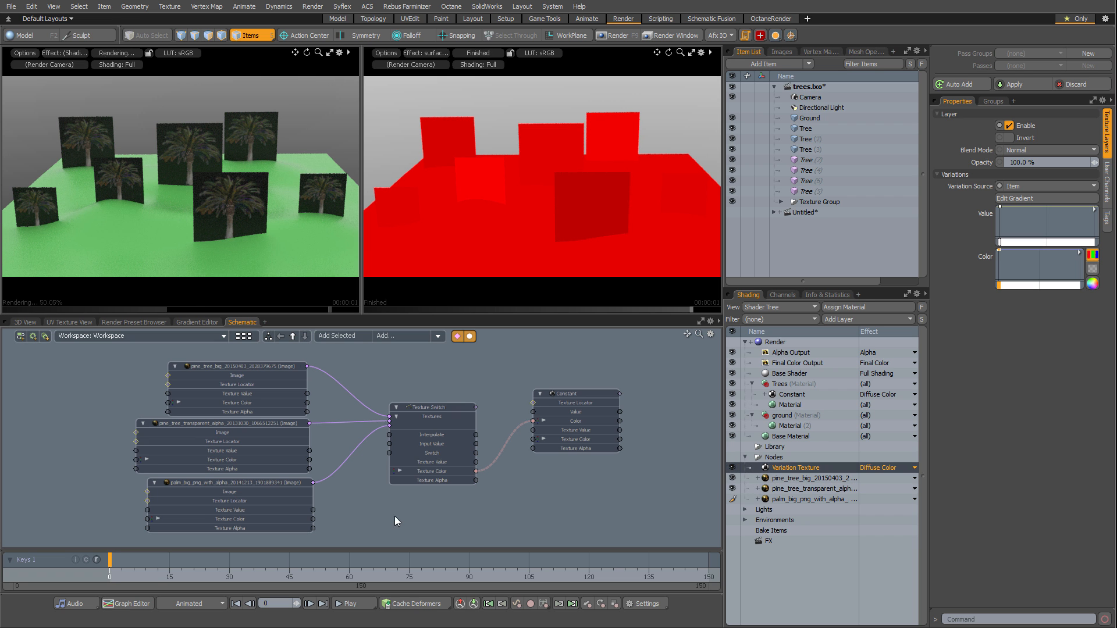
scroll(435, 407, "up", 3)
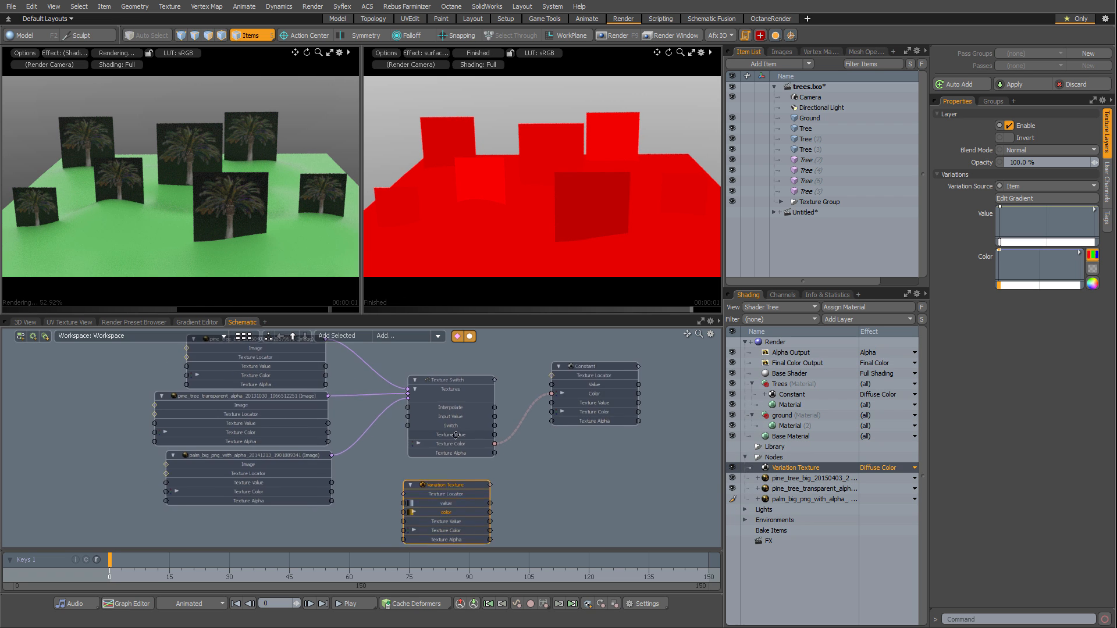
left_click_drag(445, 487, 471, 486)
scroll(465, 484, "down", 3)
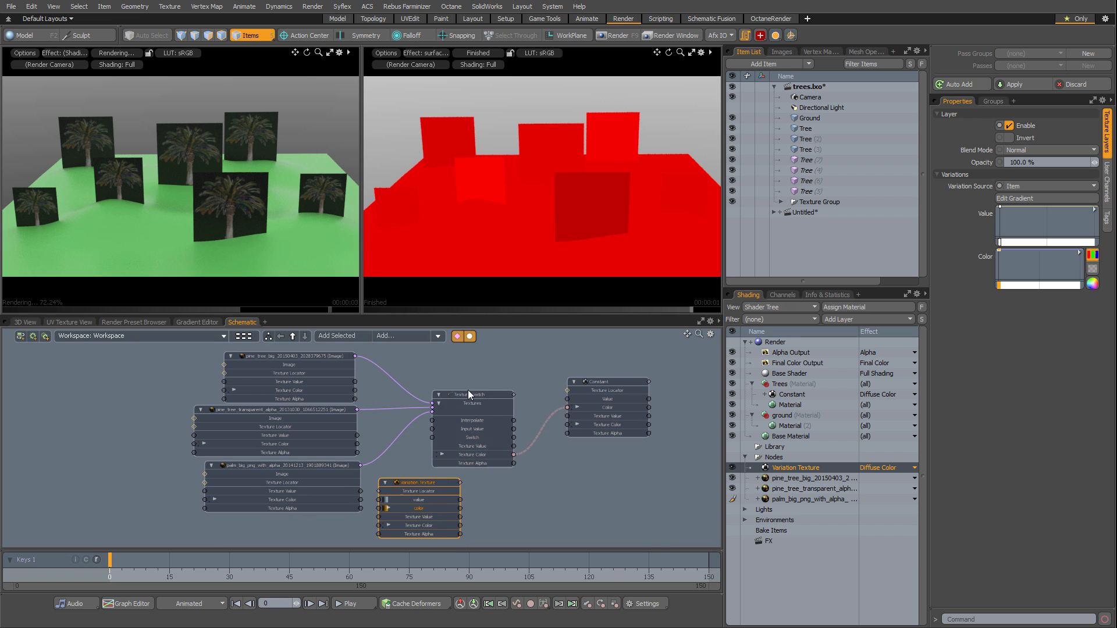
left_click_drag(468, 392, 485, 387)
left_click(435, 496)
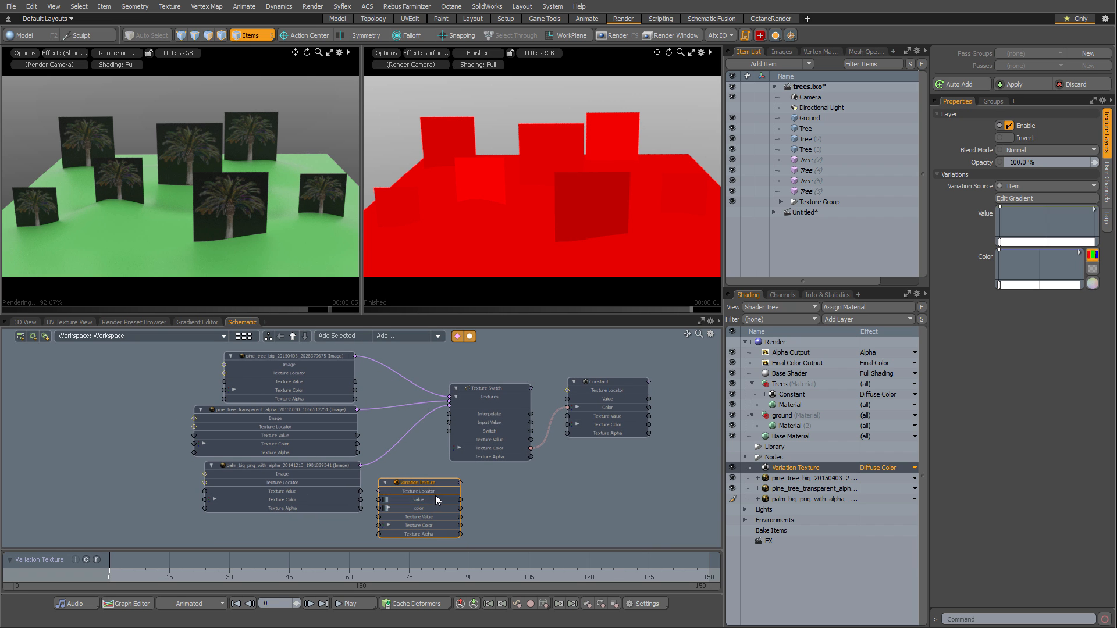
Keep the Variation Source on Item and connect the Variation Texture's Texture Value output to the Texture Switch's Input Value.
left_click(1012, 185)
left_click(1004, 187)
scroll(435, 507, "up", 3)
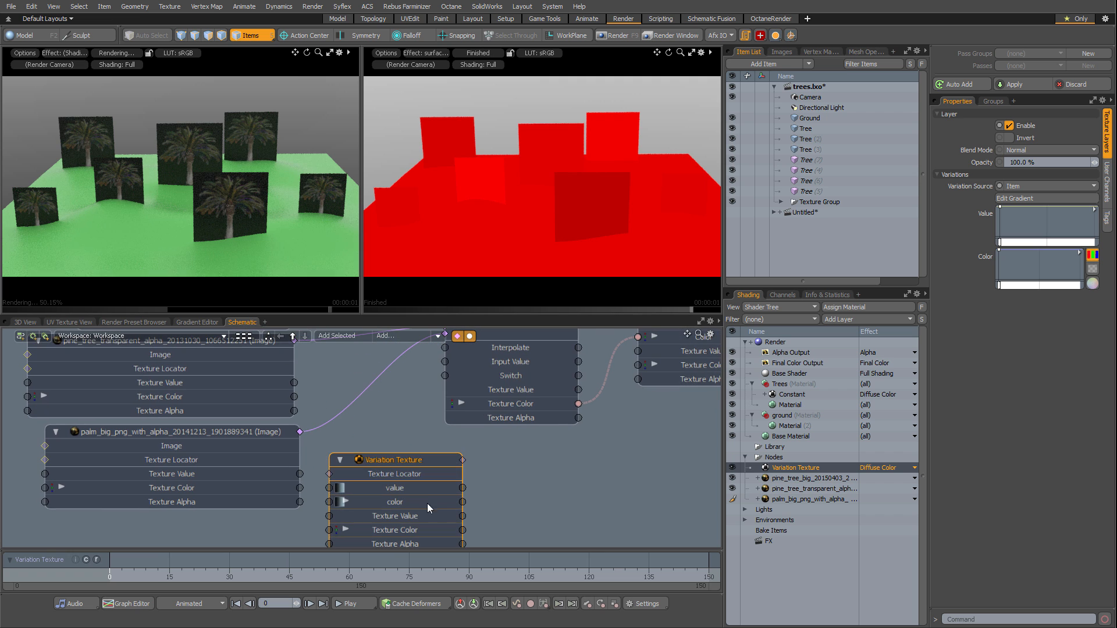
middle_click_drag(464, 492, 420, 471)
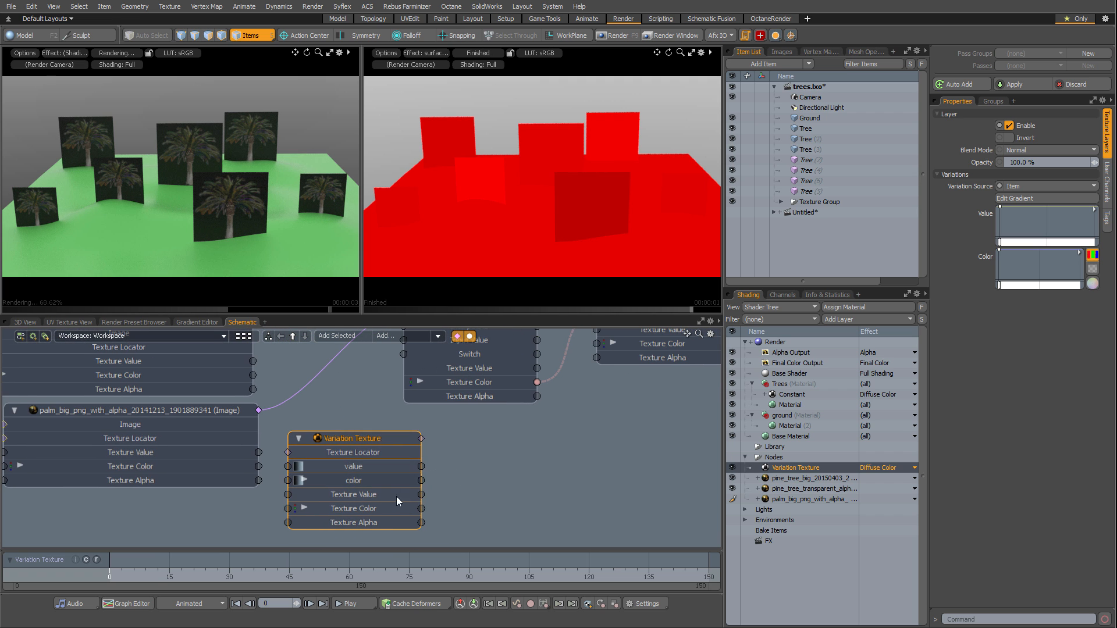
left_click_drag(421, 495, 448, 495)
left_click(428, 488)
scroll(465, 496, "down", 2)
middle_click_drag(473, 501, 452, 516)
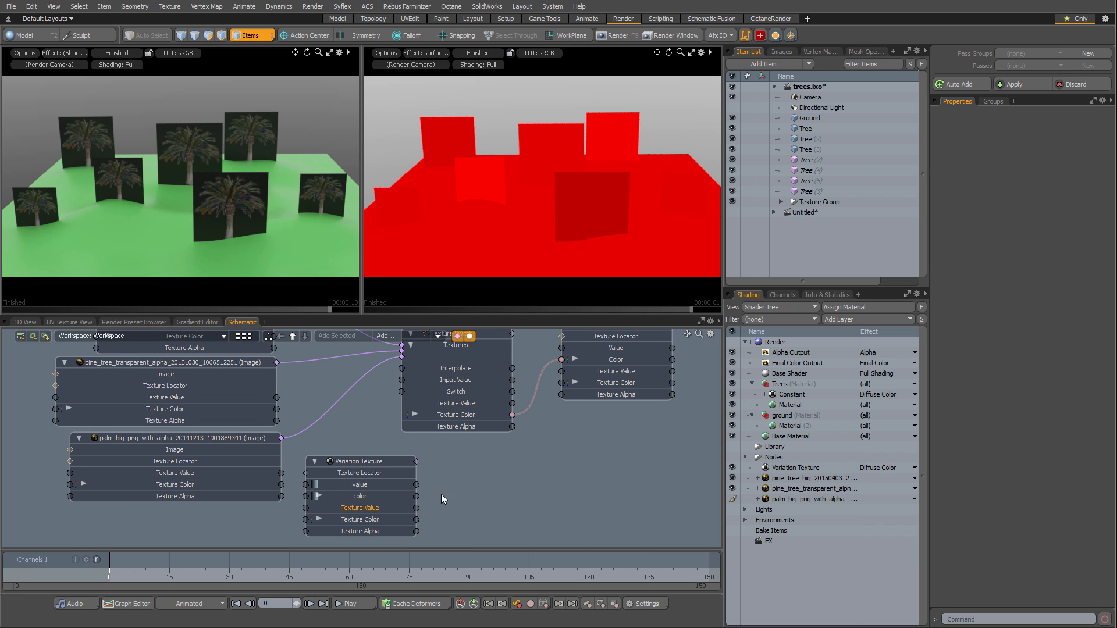
middle_click_drag(443, 483, 450, 490)
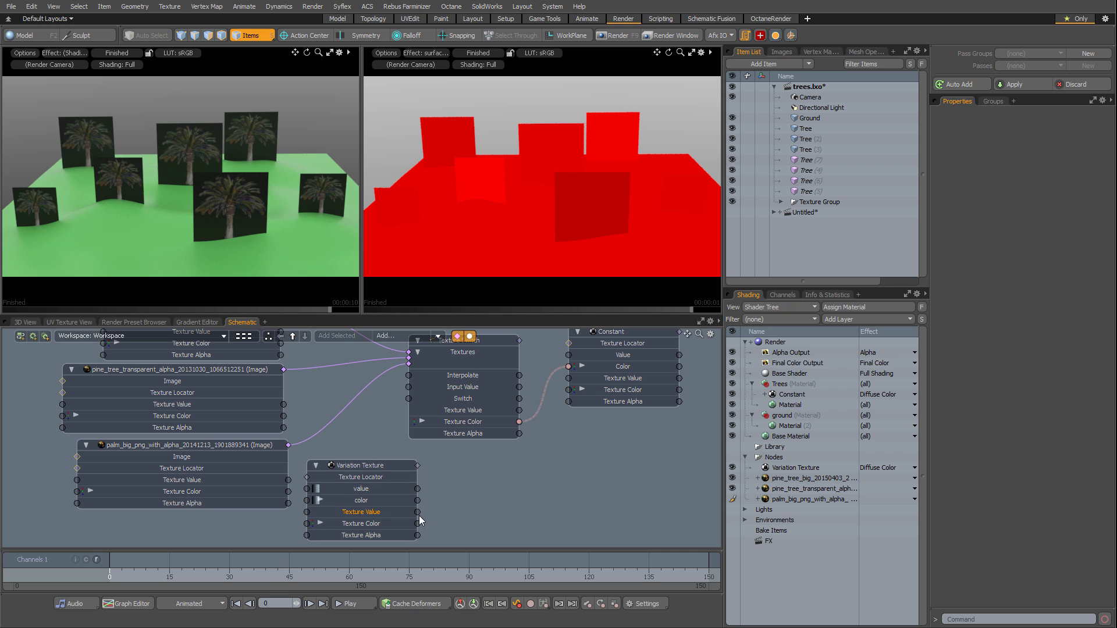
left_click_drag(452, 501, 460, 392)
Set the Texture Switch node's Switch mode to Input Value.
left_click(489, 342)
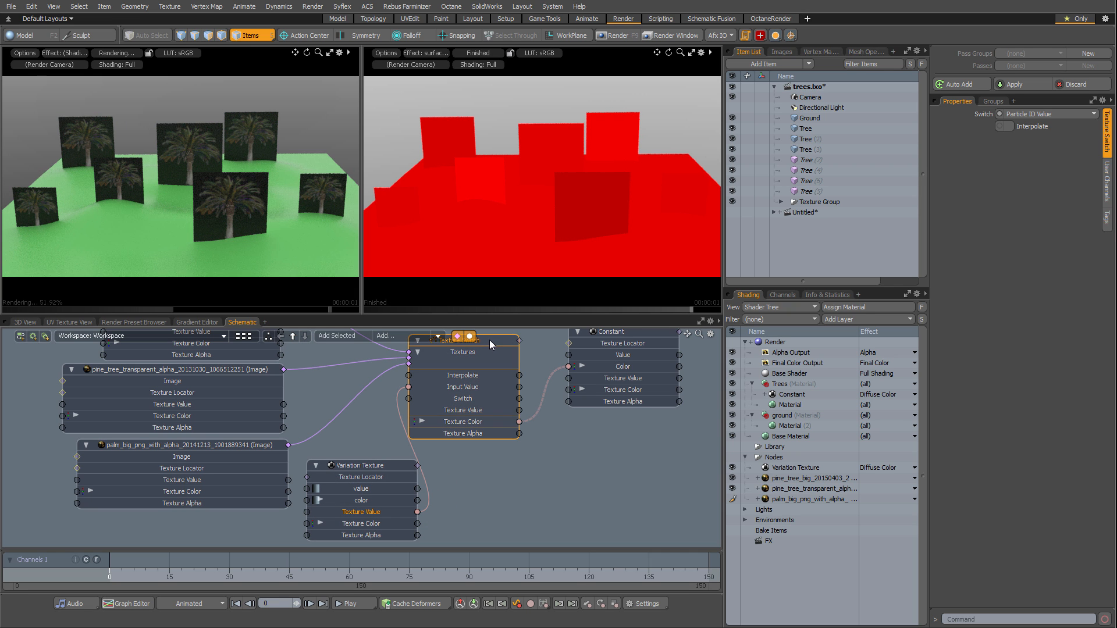
left_click(1032, 114)
left_click(1027, 104)
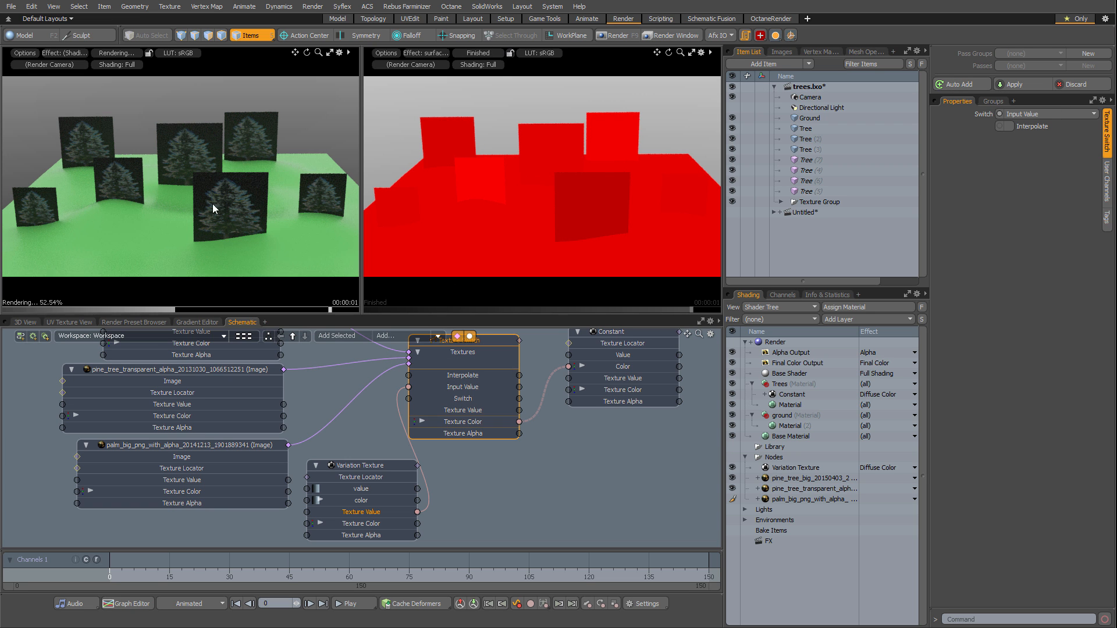
Open the Variation Texture's gradient for editing and show its value channel.
left_click_drag(246, 436, 272, 512, "alt")
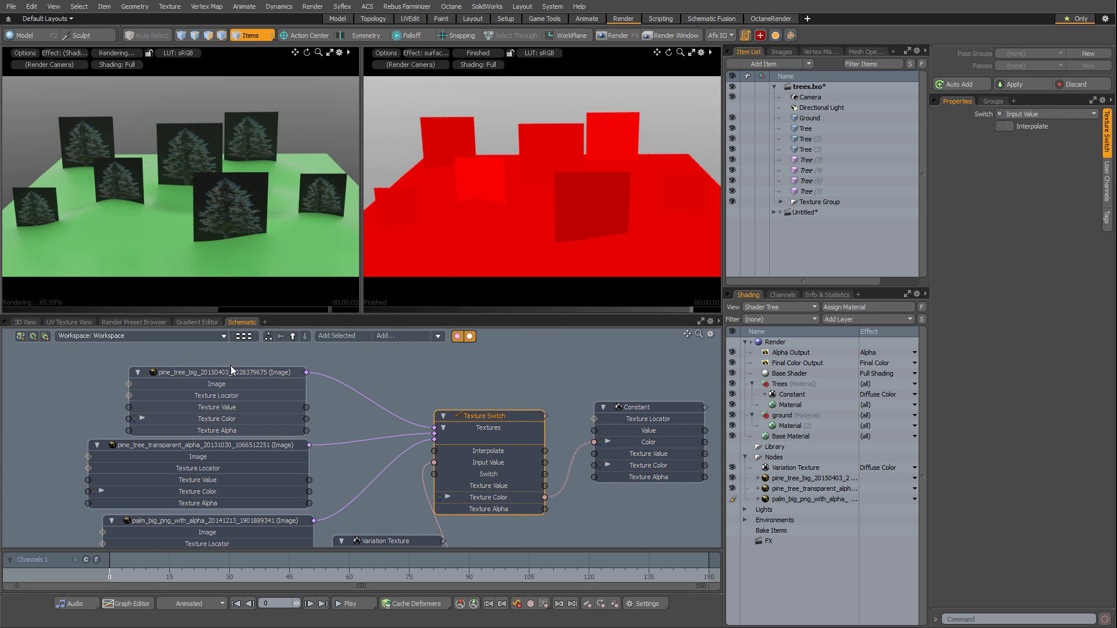
left_click_drag(378, 530, 362, 464, "alt")
scroll(362, 464, "down", 1)
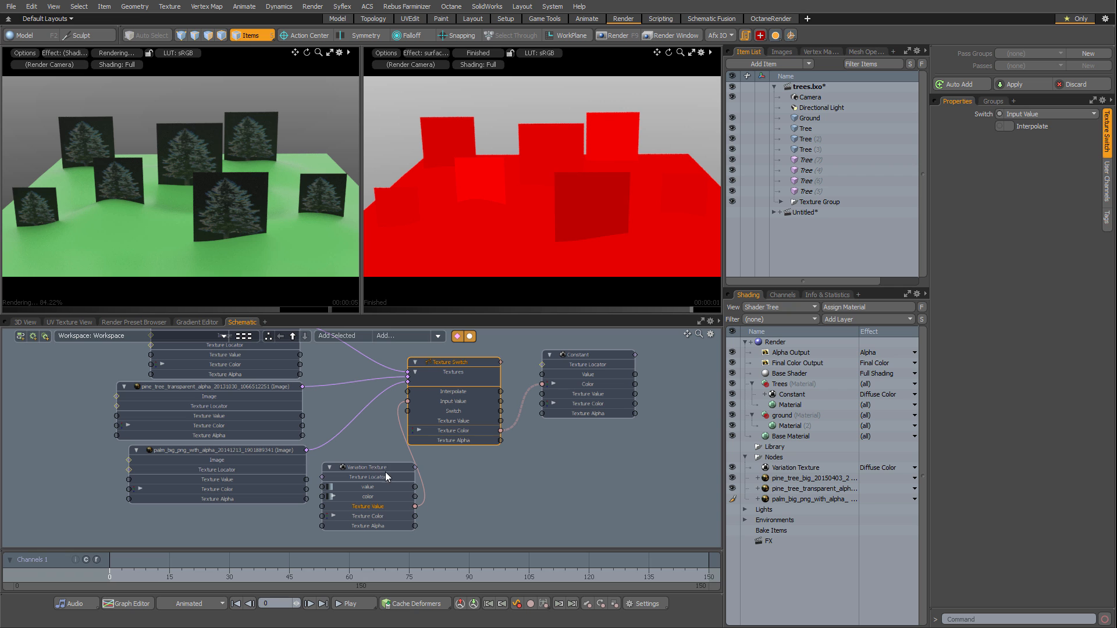
left_click(384, 471)
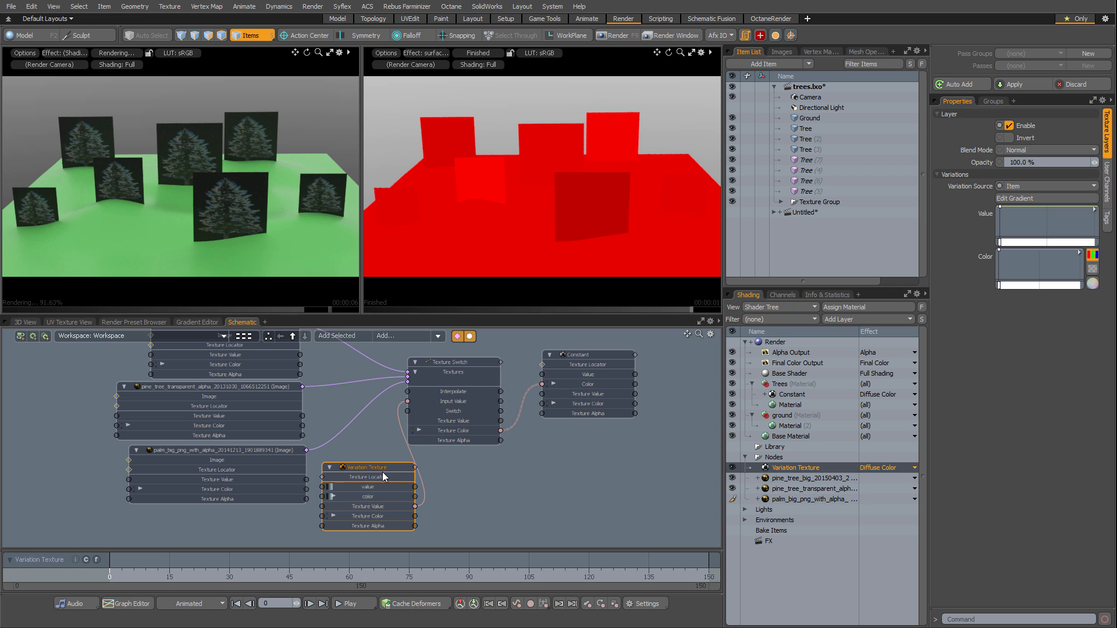
left_click(1013, 199)
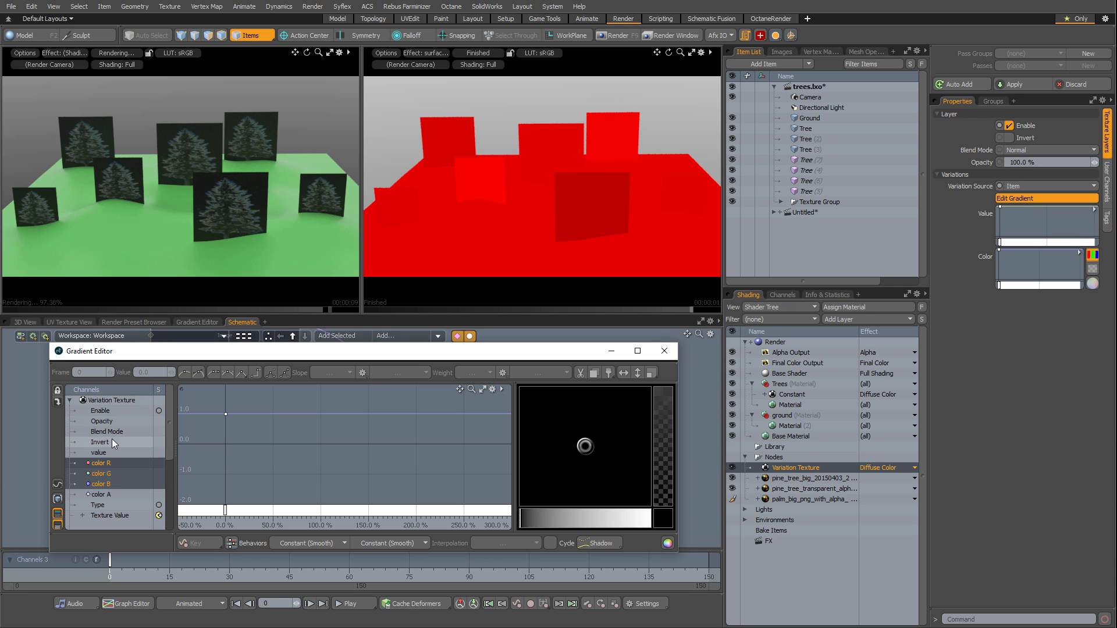
left_click(111, 452)
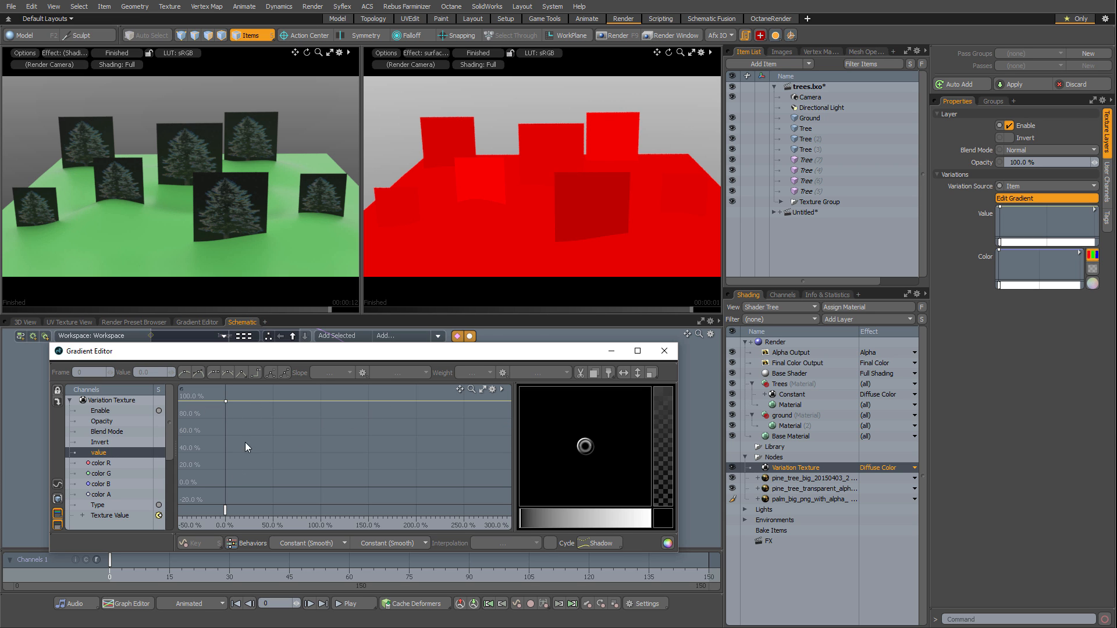
left_click_drag(326, 358, 391, 380)
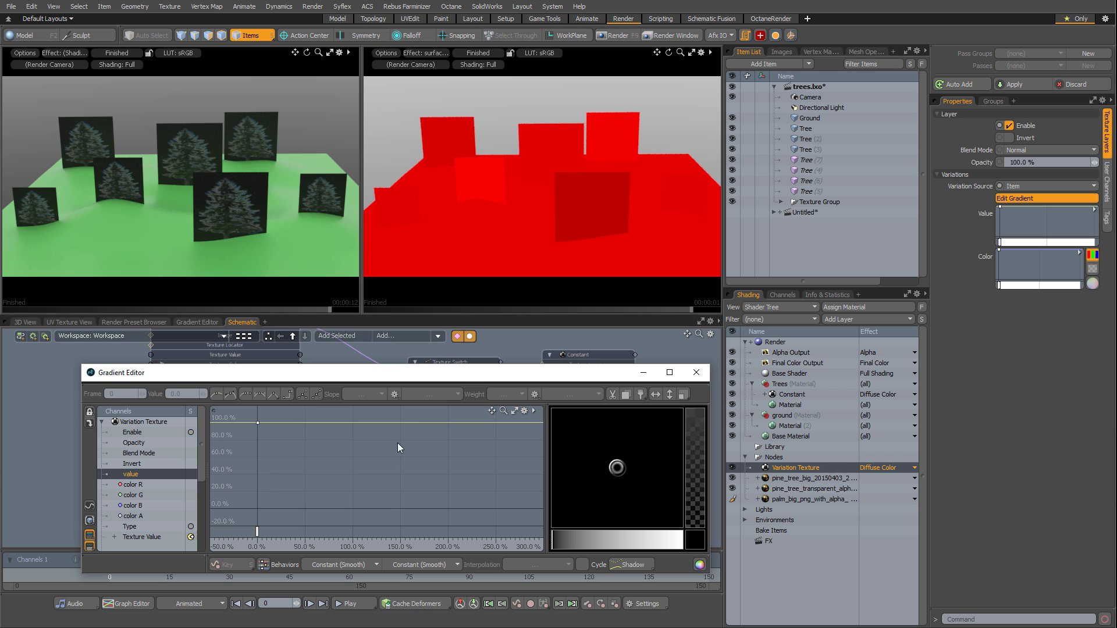
Add a value key at 100% input and set the value of the 0% input key to 0%.
left_click(352, 423)
left_click(257, 423)
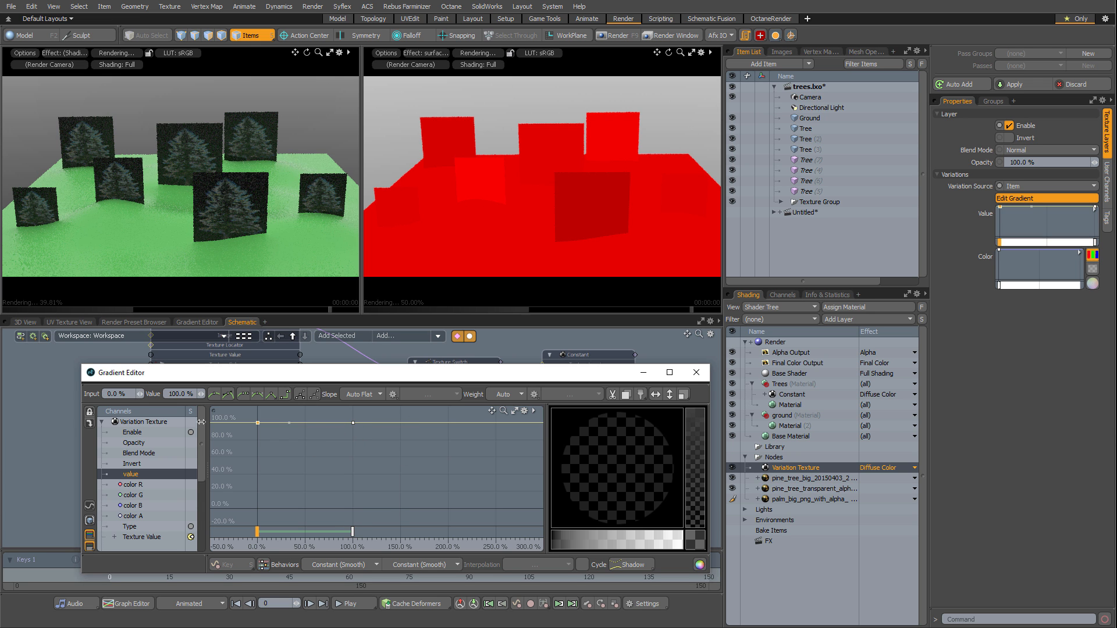
left_click_drag(193, 393, 148, 379)
type("0")
key("Return")
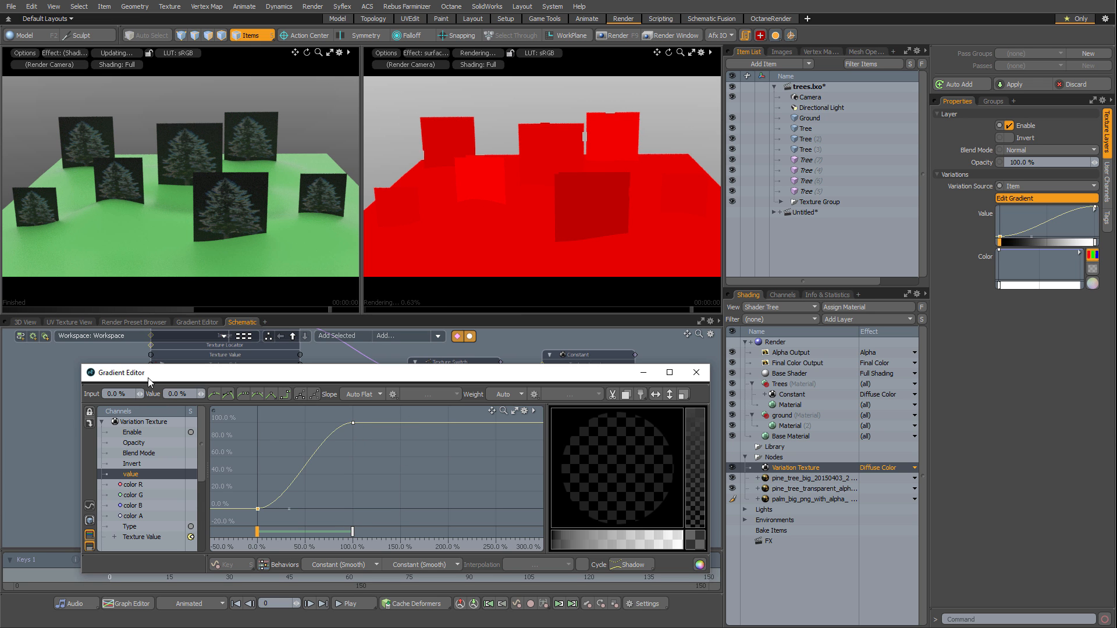
left_click(353, 424)
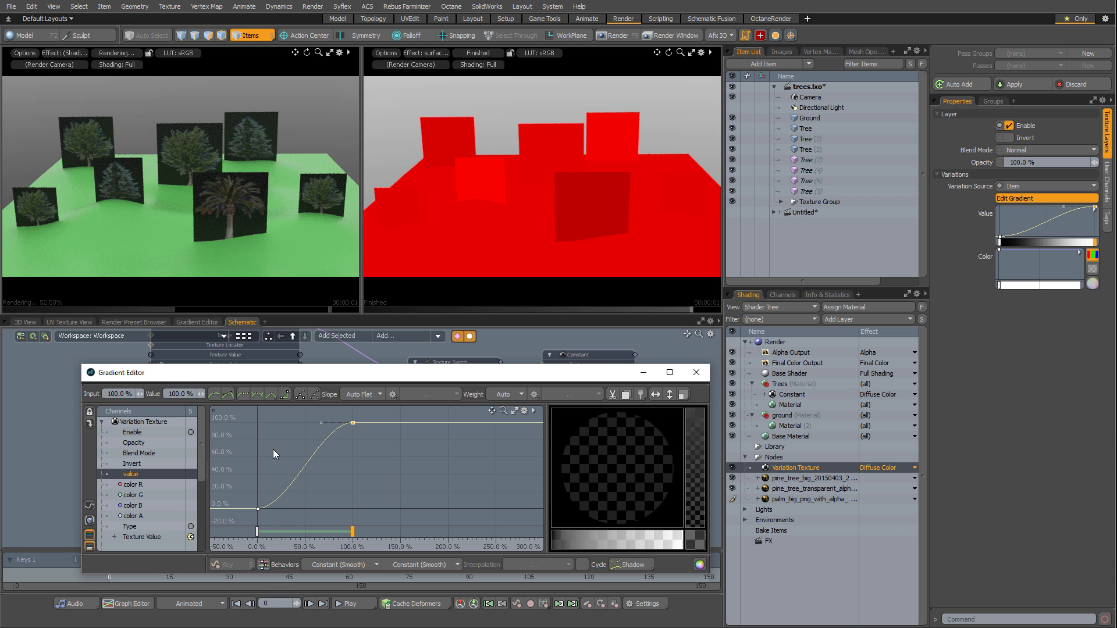
Set both the incoming and outgoing behaviors of the value curve to Linear.
left_click_drag(291, 511, 293, 512)
left_click(337, 564)
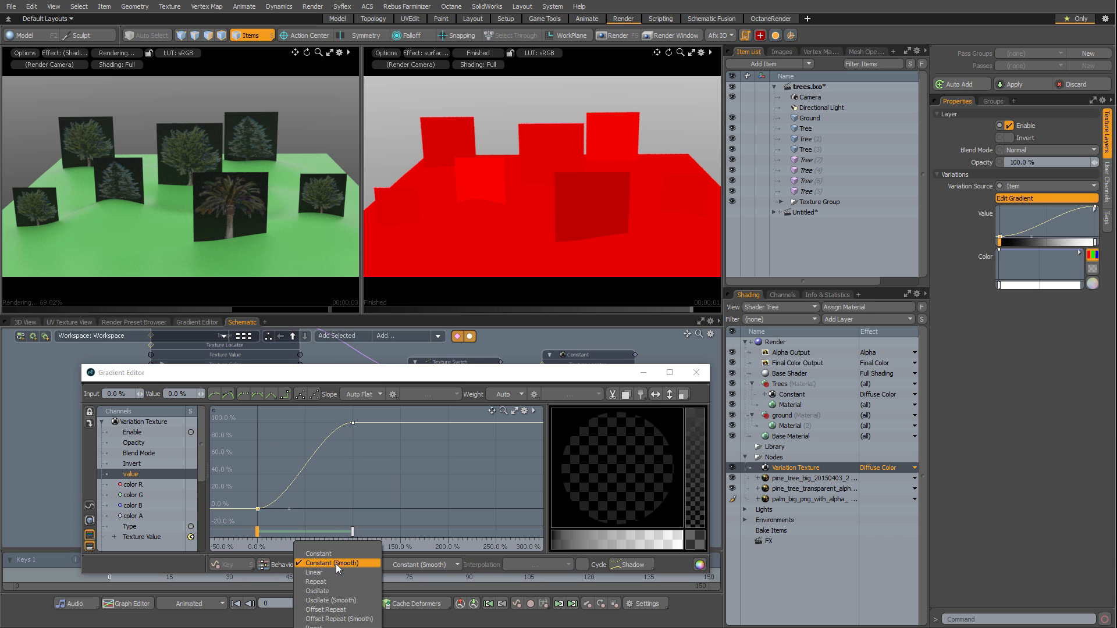
left_click(335, 573)
left_click(353, 423)
left_click(420, 564)
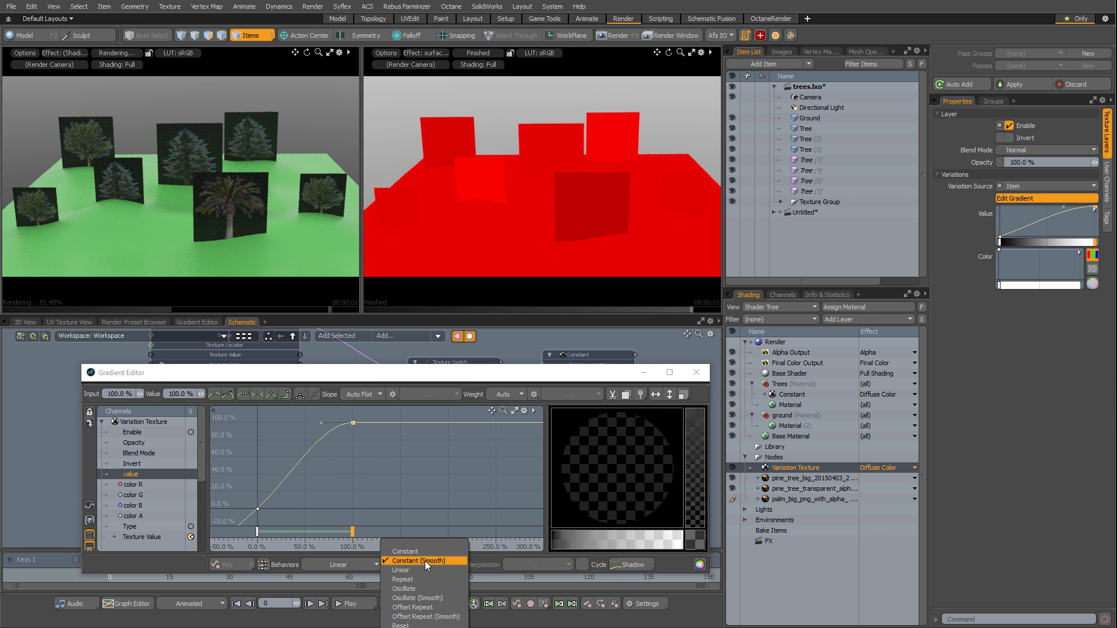
left_click(426, 571)
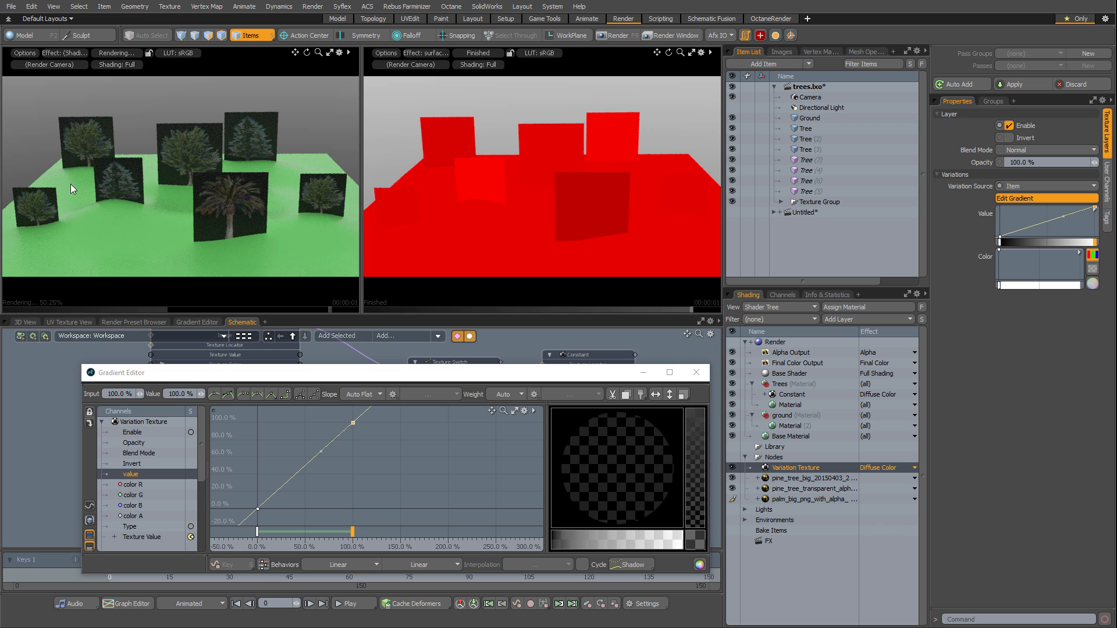
Review the Variation Texture's value curve alongside the Texture Switch node and its settings, and close the Gradient Editor.
left_click_drag(417, 448, 378, 466, "ctrl+alt")
left_click_drag(411, 372, 803, 123)
left_click_drag(701, 127, 578, 354)
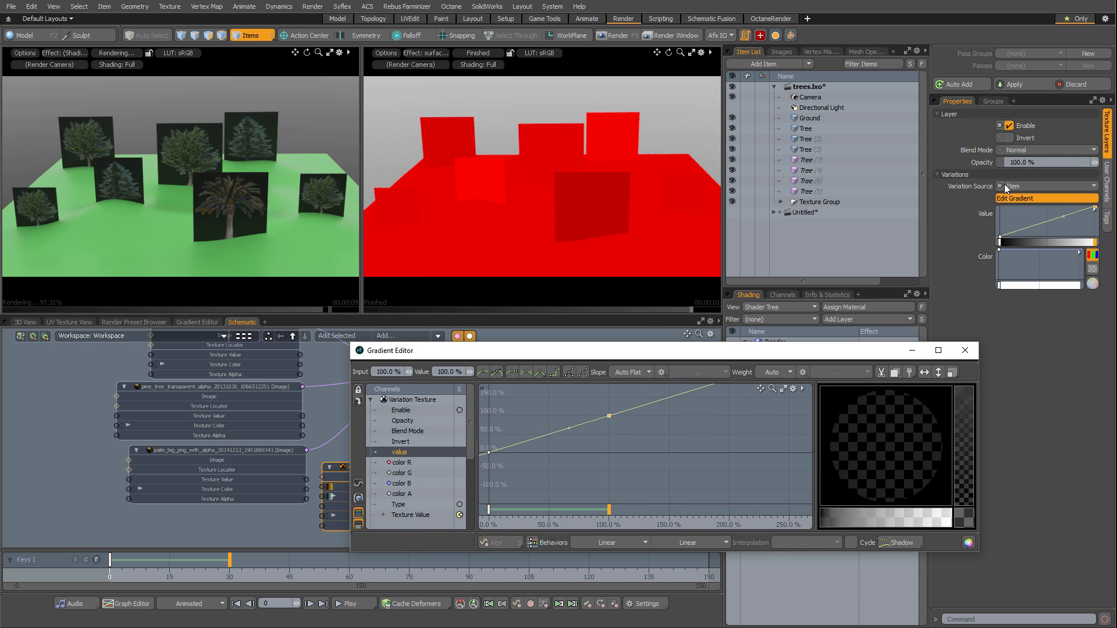
left_click_drag(686, 353, 752, 283)
left_click_drag(641, 390, 674, 406, "alt")
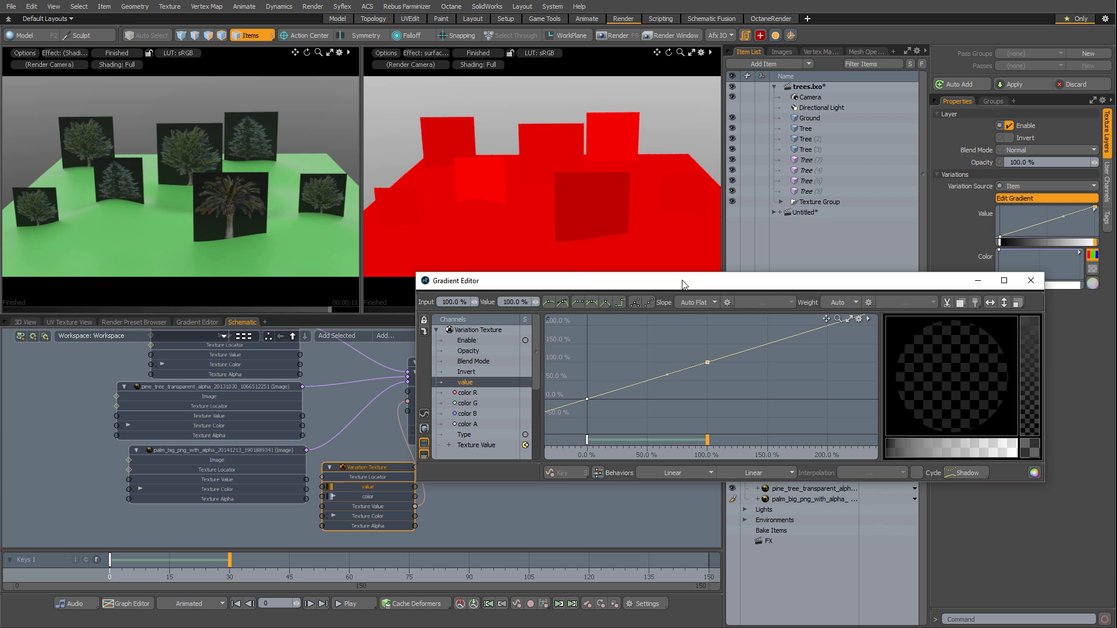
left_click_drag(574, 274, 716, 401)
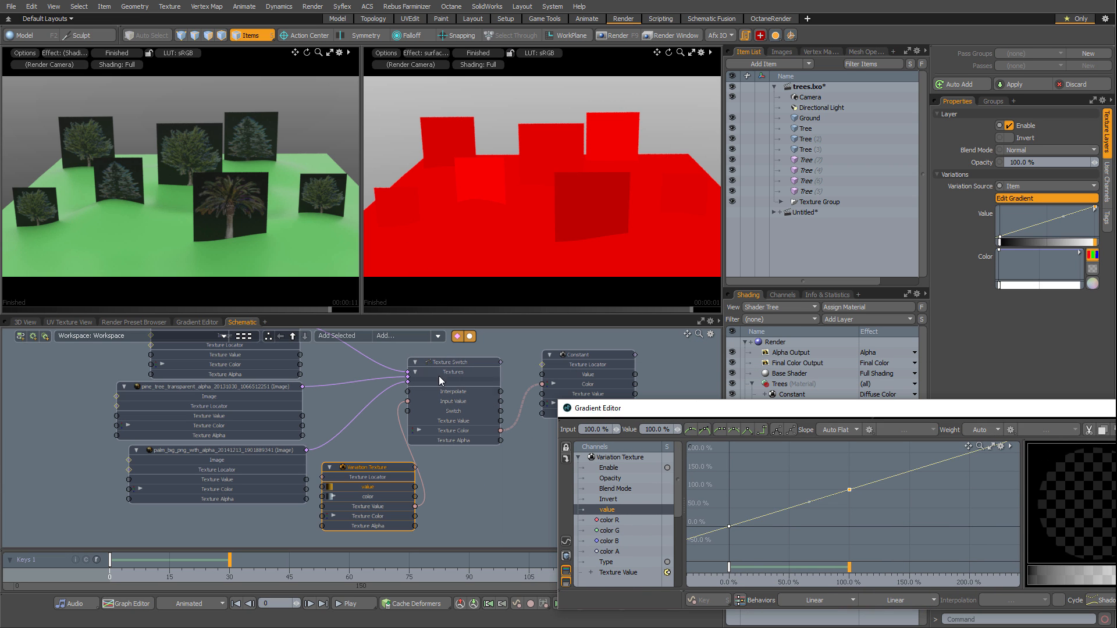
left_click(452, 359)
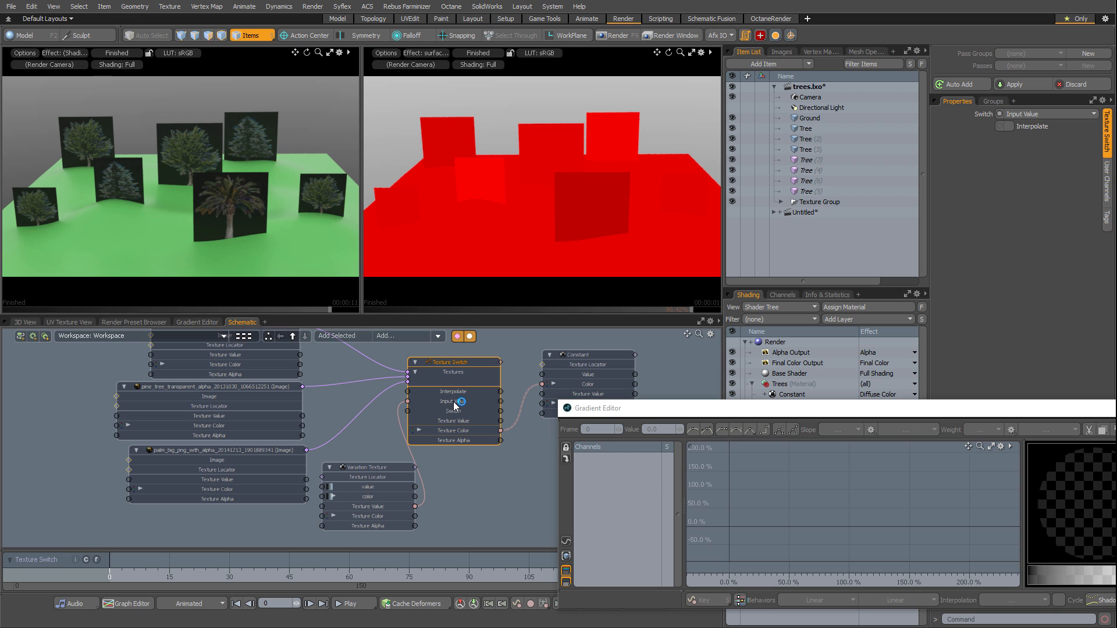
left_click(372, 469)
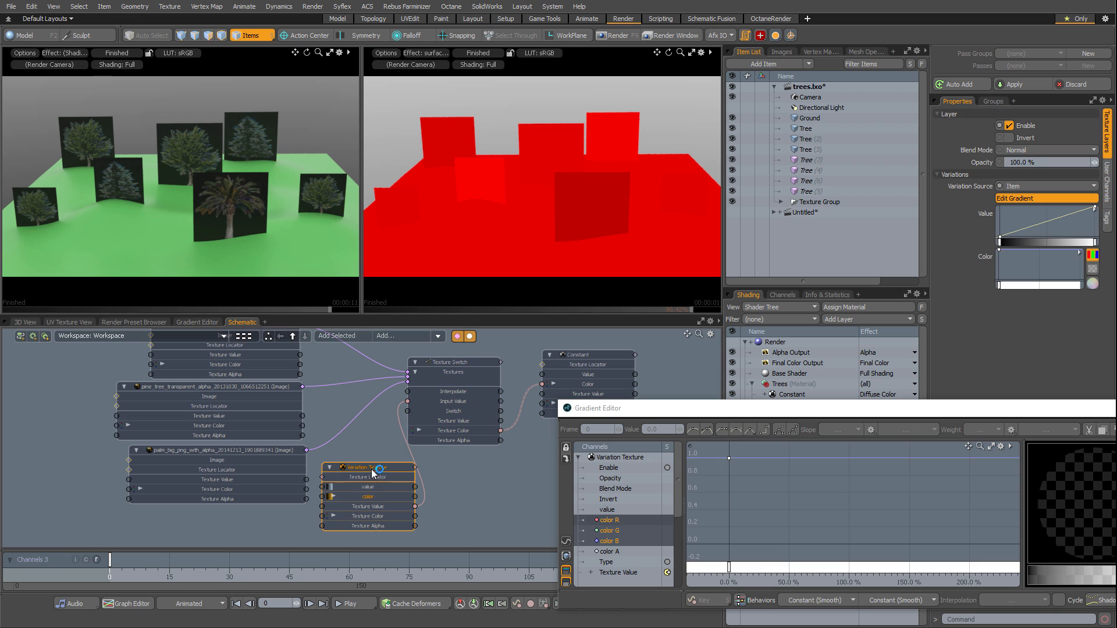
left_click(613, 509)
left_click_drag(862, 410, 643, 341)
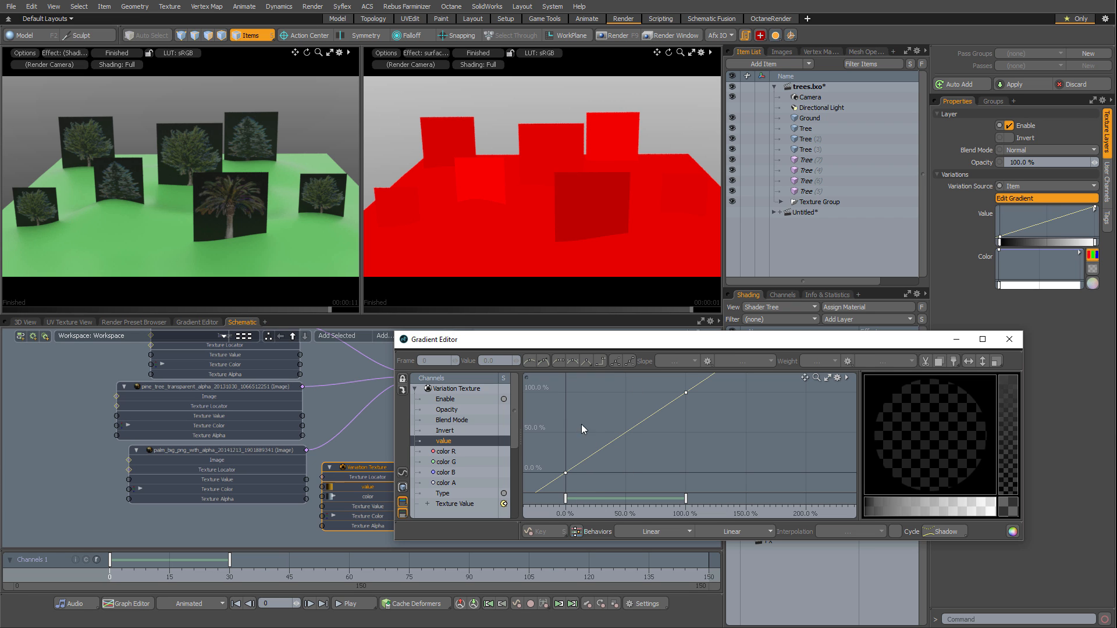
left_click(1005, 339)
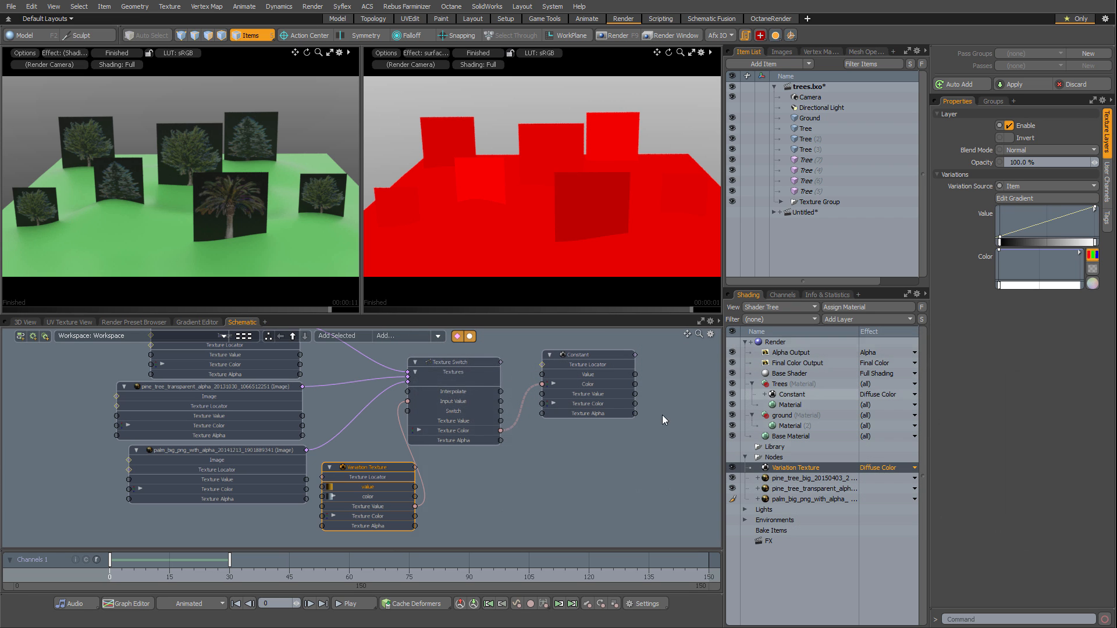
Examine the three tree image nodes that feed the Texture Switch, tidying their placement in the schematic.
scroll(485, 430, "down", 2)
left_click_drag(440, 402, 467, 415, "alt")
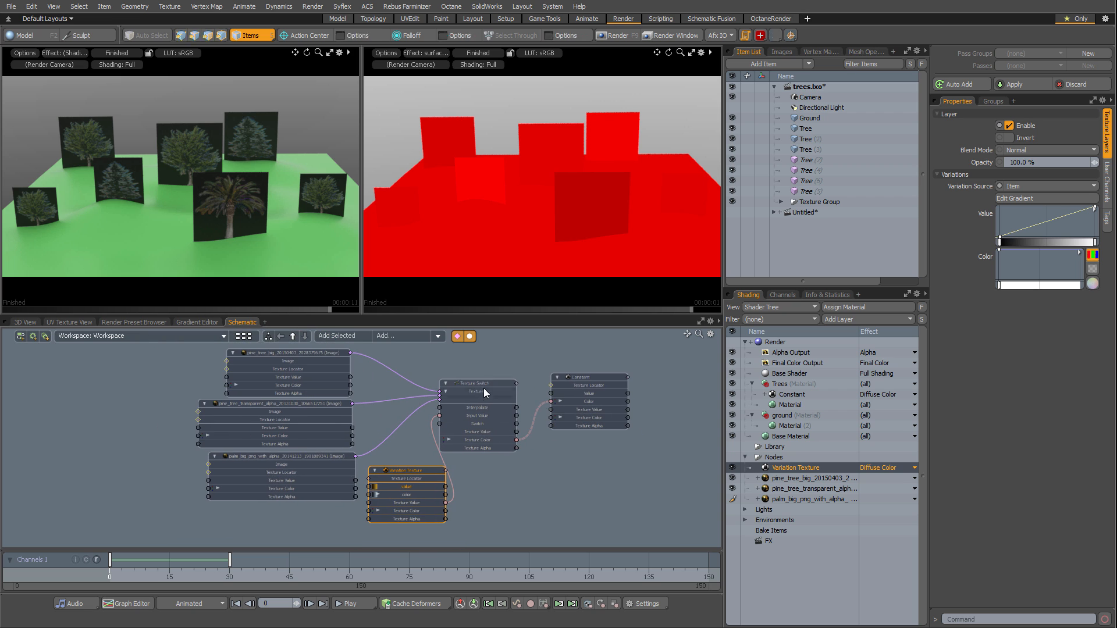
left_click_drag(315, 456, 310, 454)
left_click(312, 460)
scroll(314, 468, "up", 1)
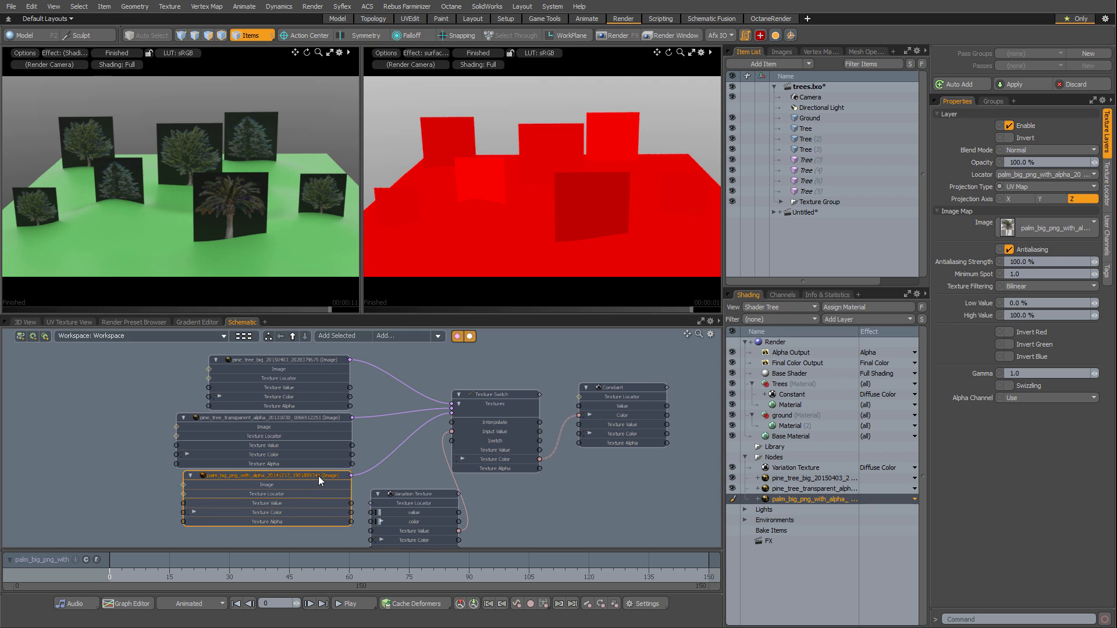
left_click_drag(314, 474, 310, 474)
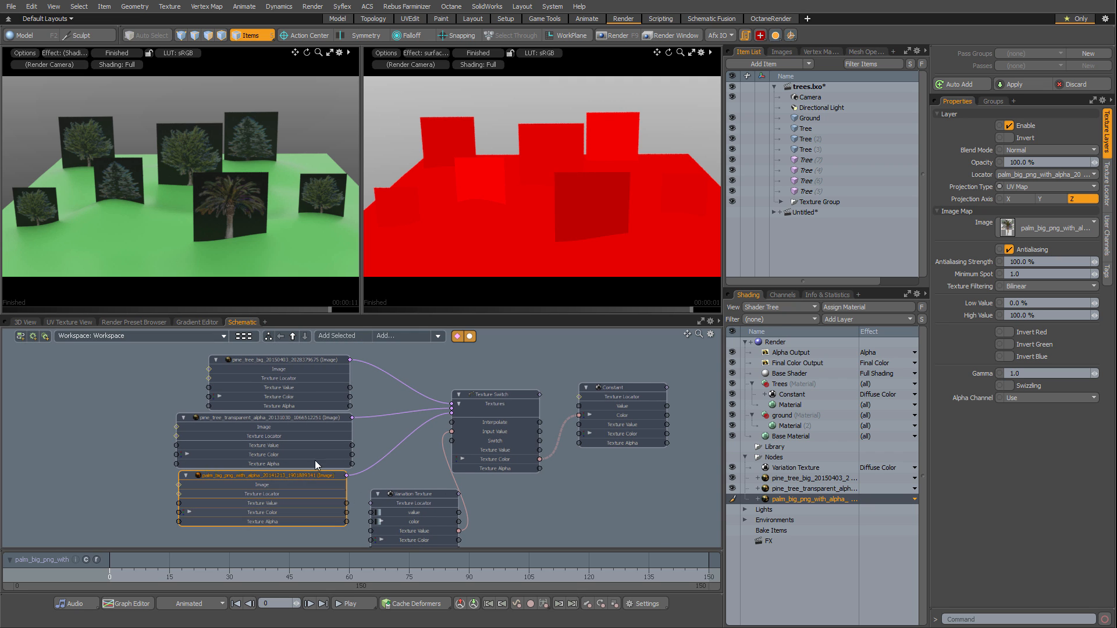
left_click(317, 417)
left_click_drag(327, 359, 317, 360)
left_click(318, 361)
left_click(406, 358)
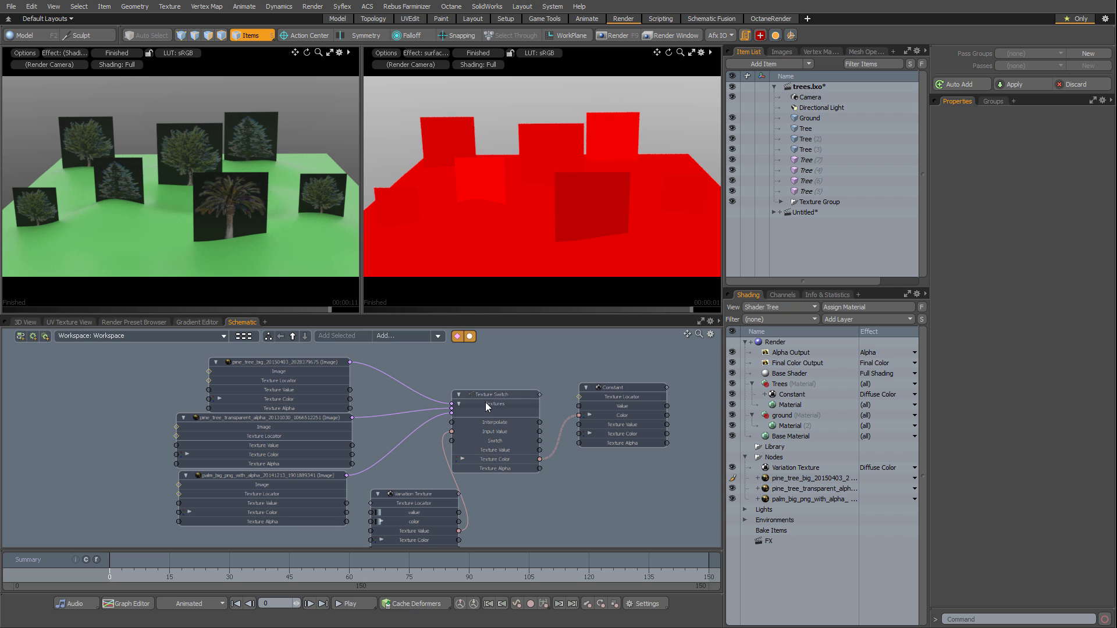
Try Surface ID Value and Particle ID Value as the Texture Switch's switch mode.
left_click(498, 395)
left_click(1022, 117)
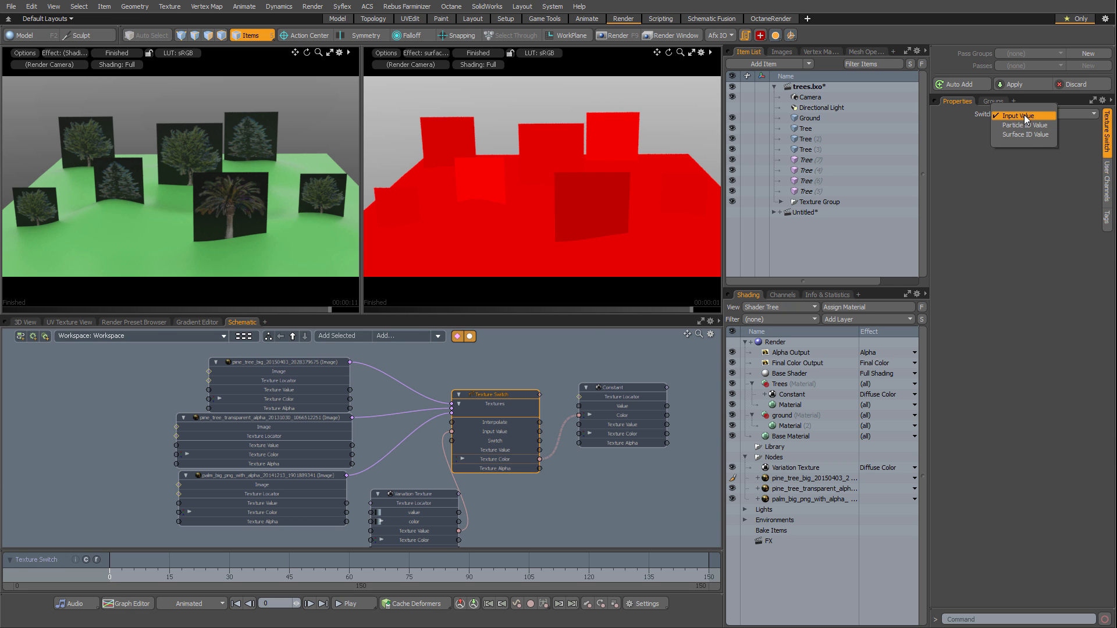
left_click(1028, 134)
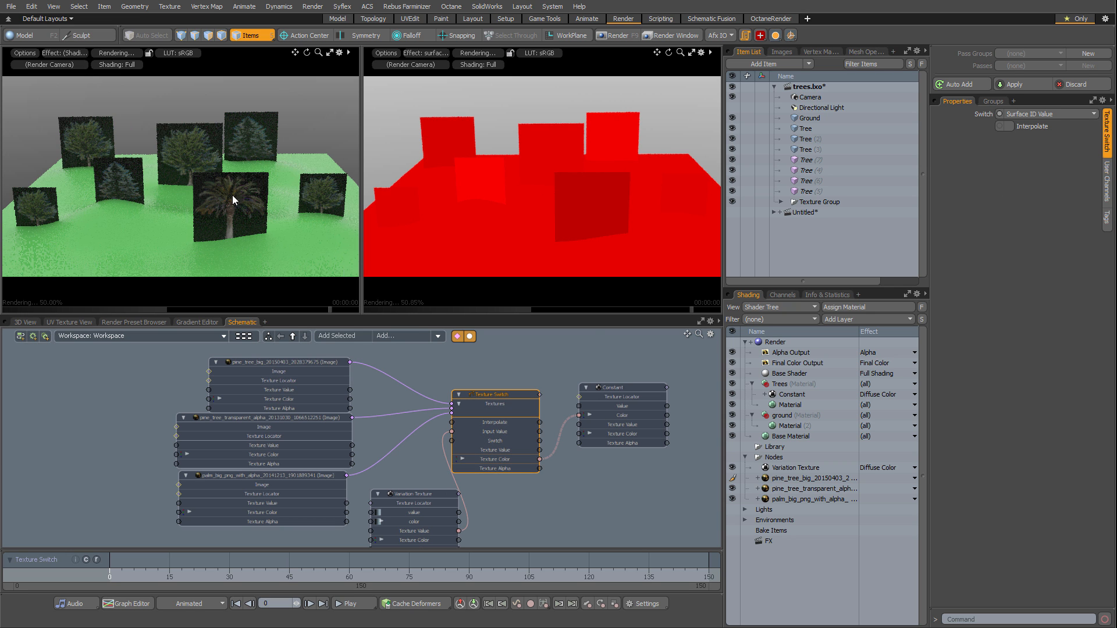
left_click(1032, 115)
left_click(1021, 110)
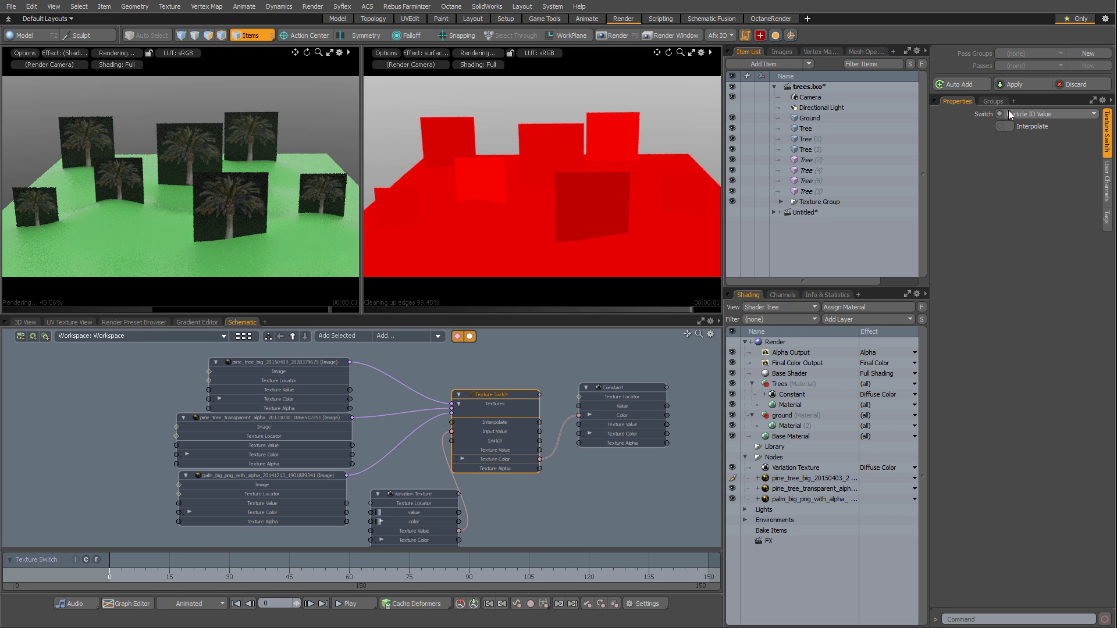
Check the available Variation Source options of the Variation Texture, keeping Item as the source.
left_click_drag(419, 493, 464, 478)
scroll(457, 483, "down", 1)
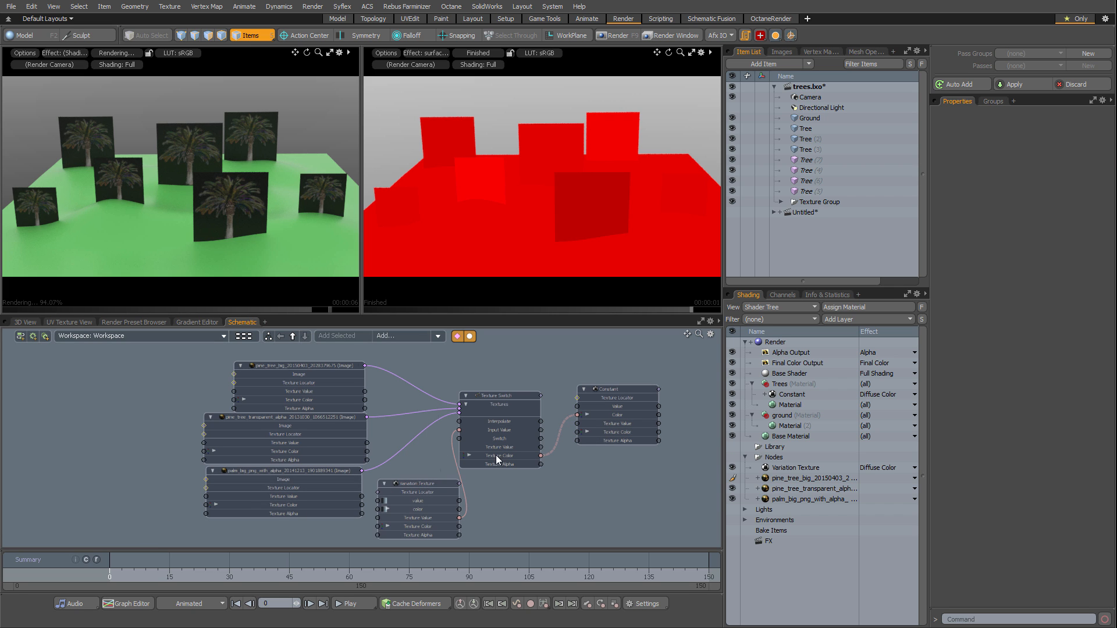
left_click(448, 484)
left_click(1025, 185)
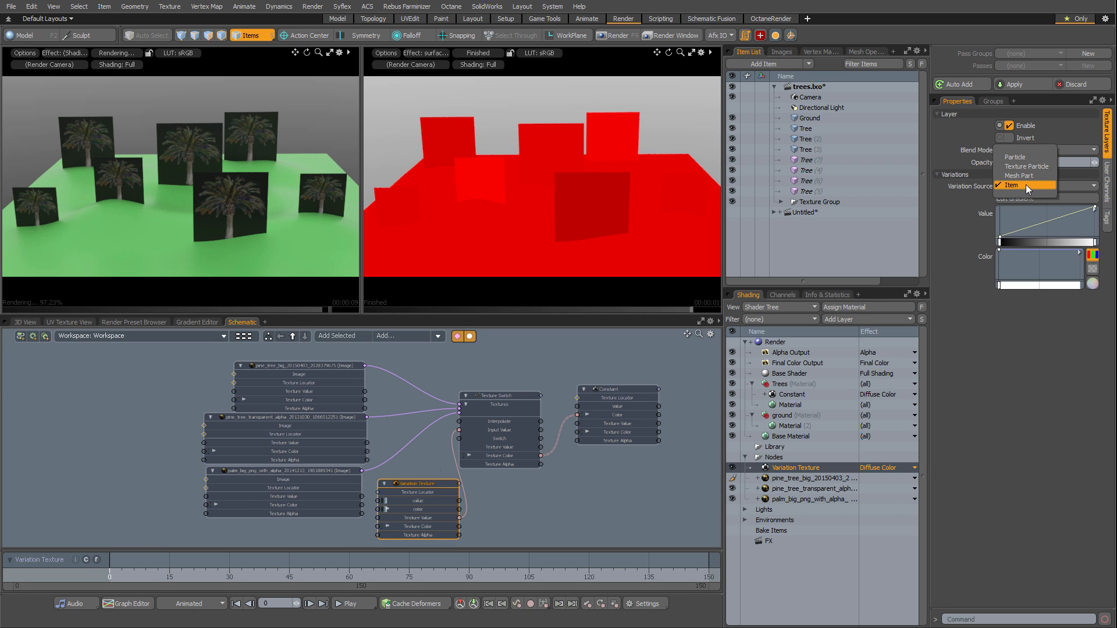
left_click(1031, 186)
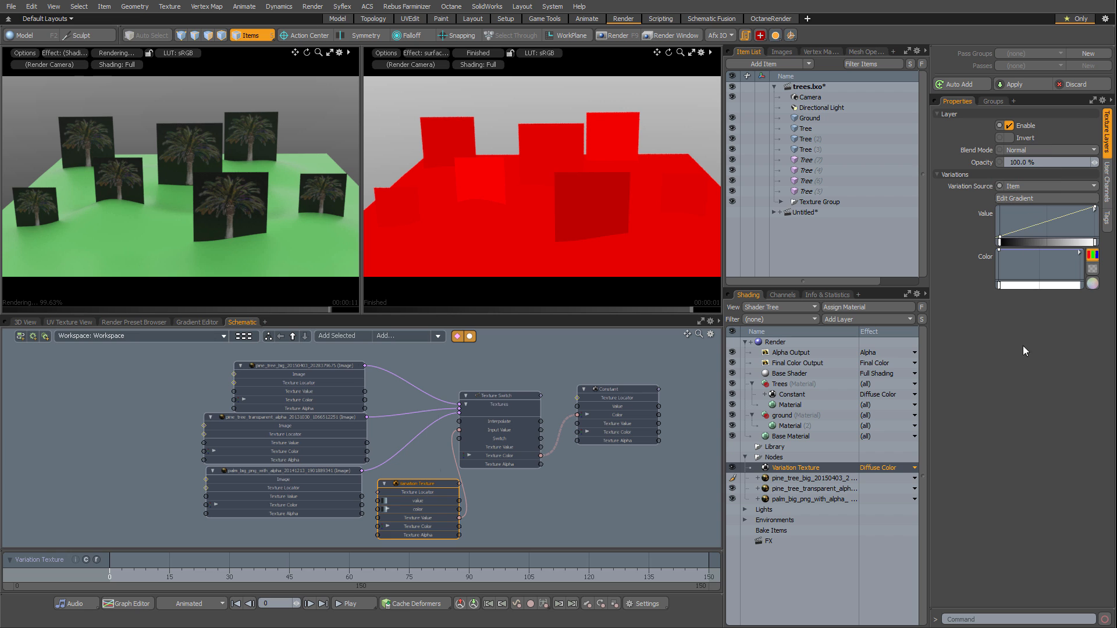
scroll(476, 516, "down", 1)
left_click_drag(476, 517, 470, 510, "alt")
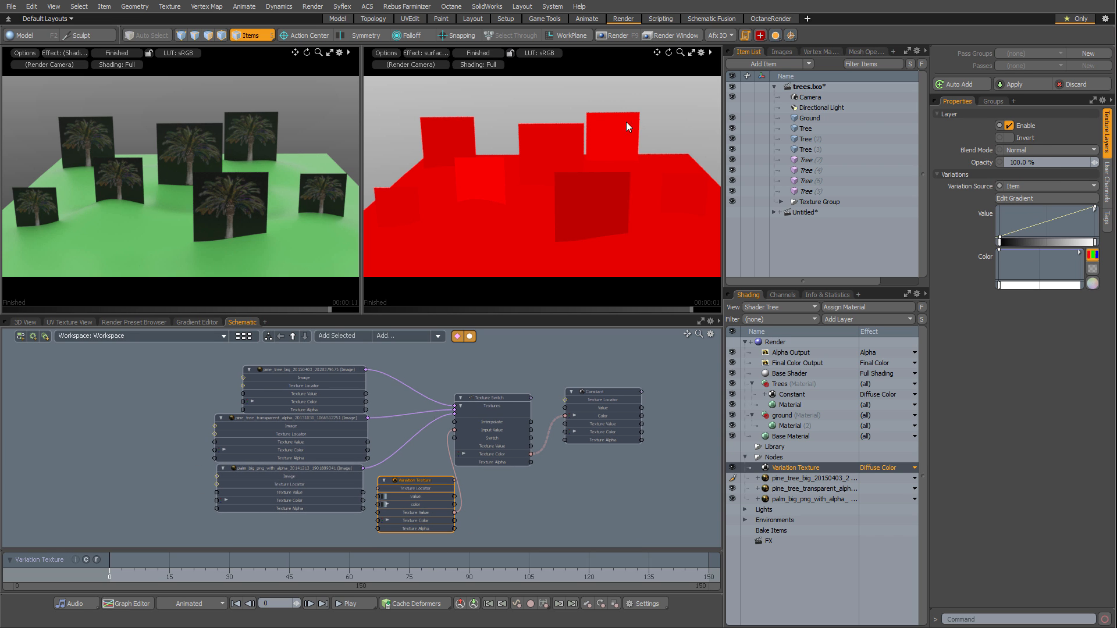
Change the type of the four instanced Tree items to Mesh.
left_click(809, 190)
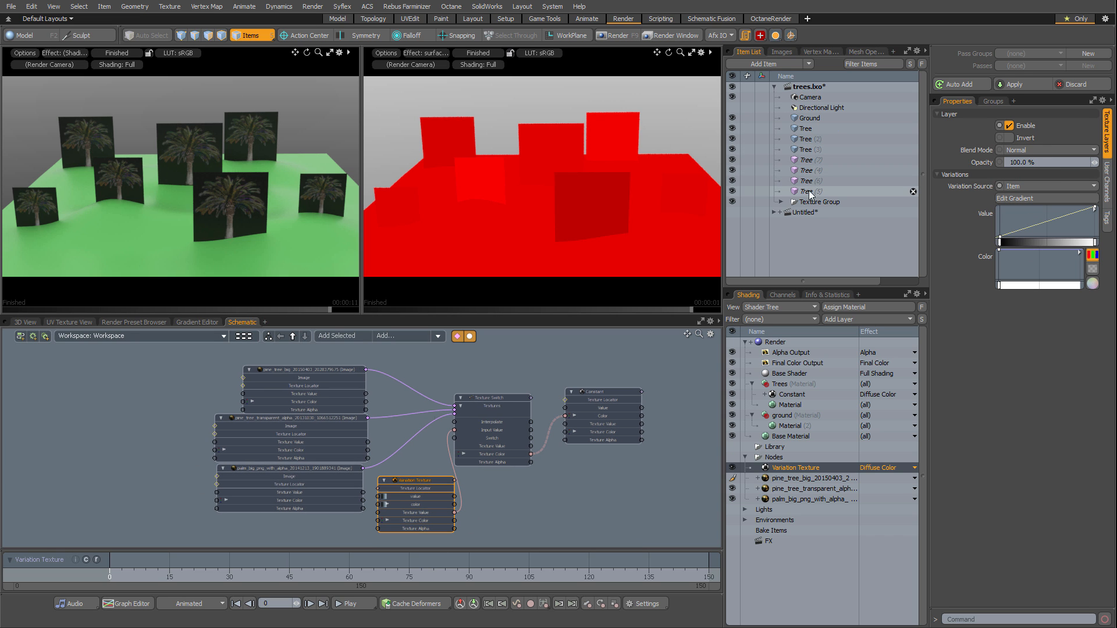
right_click(812, 160)
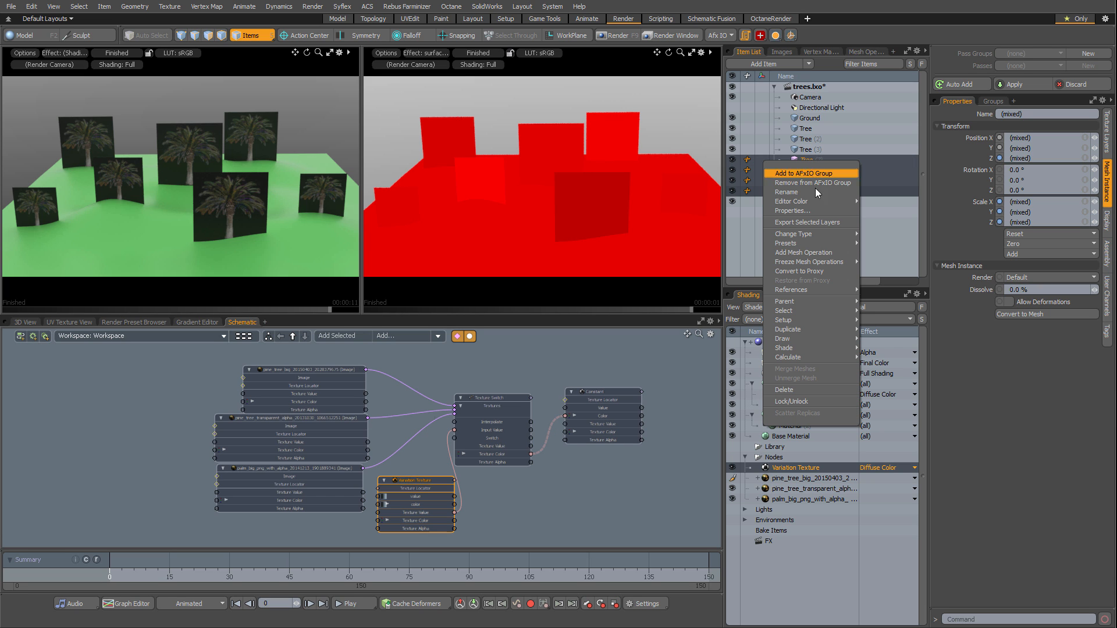
mouse_move(814, 307)
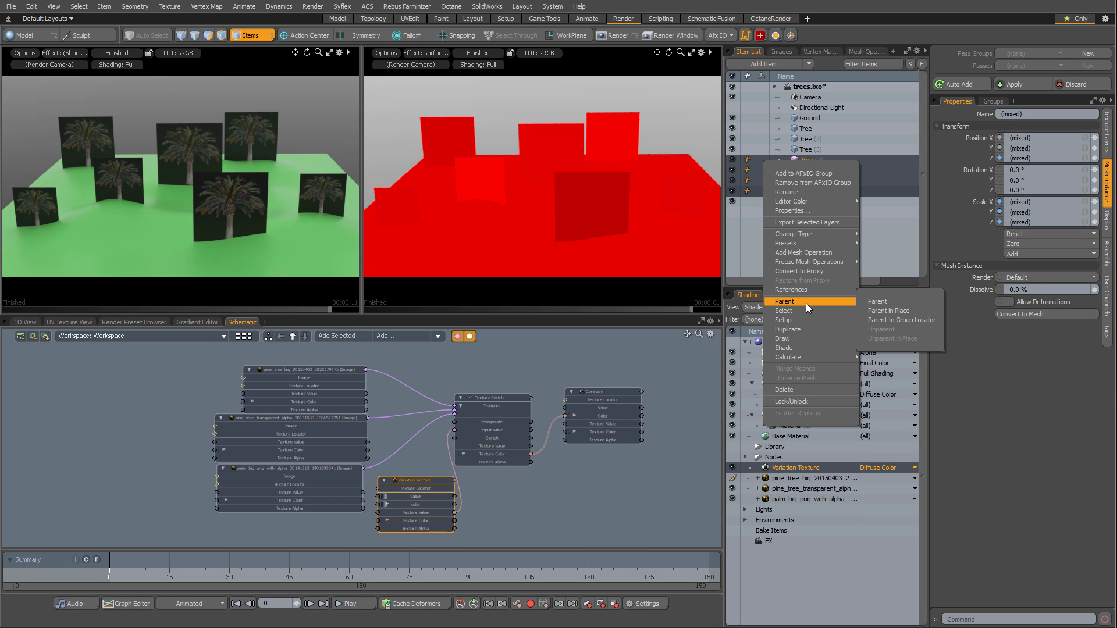
mouse_move(808, 237)
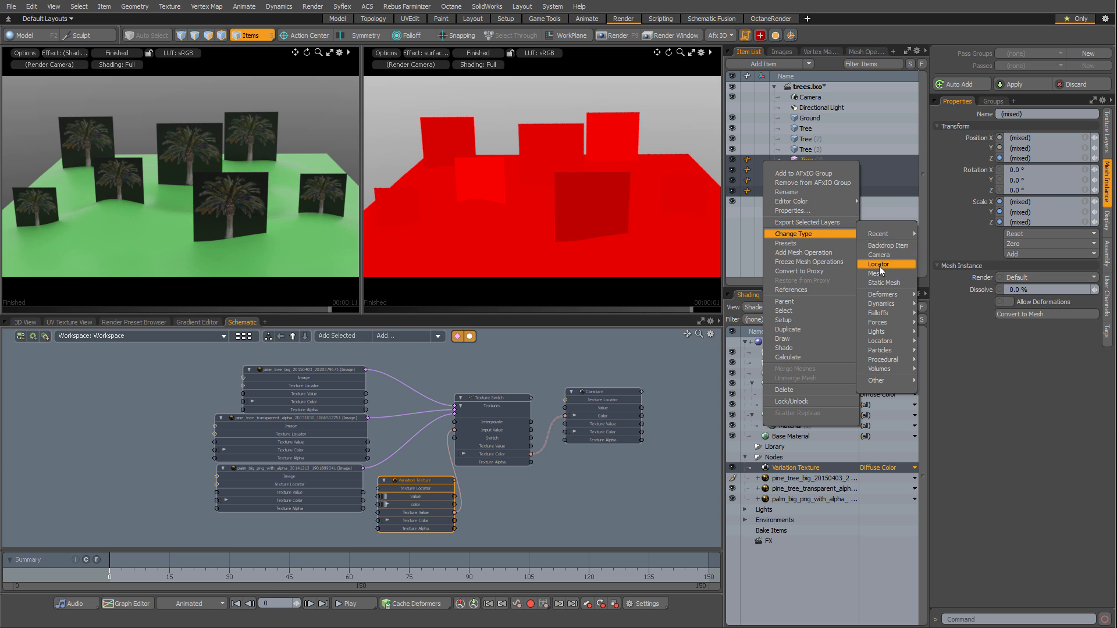
left_click(878, 273)
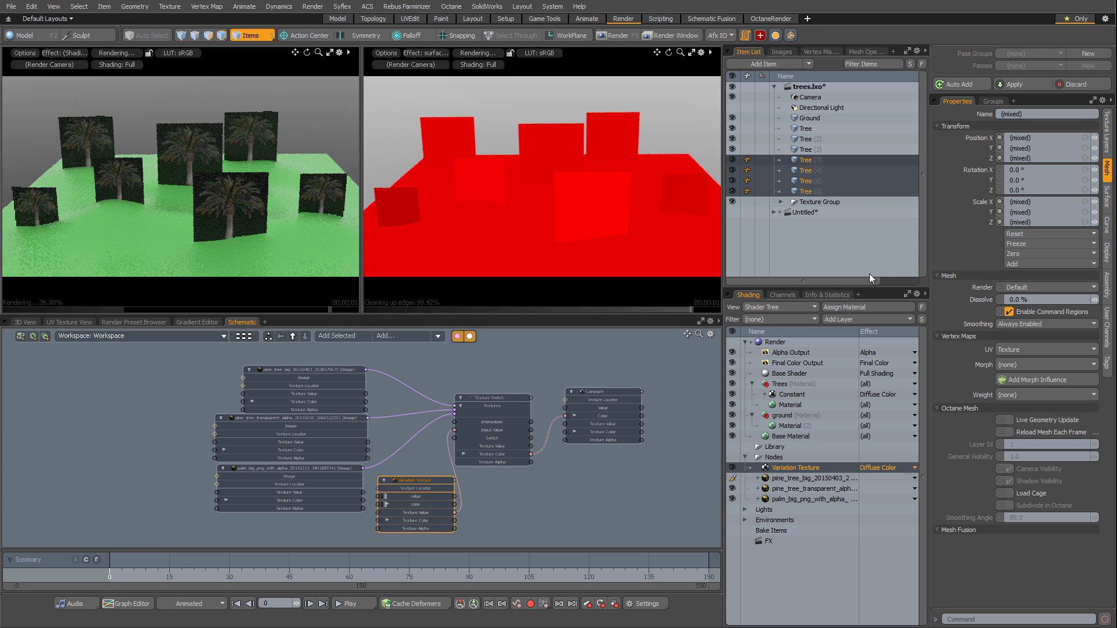
Merge all seven Tree meshes into a single mesh item.
left_click(806, 129)
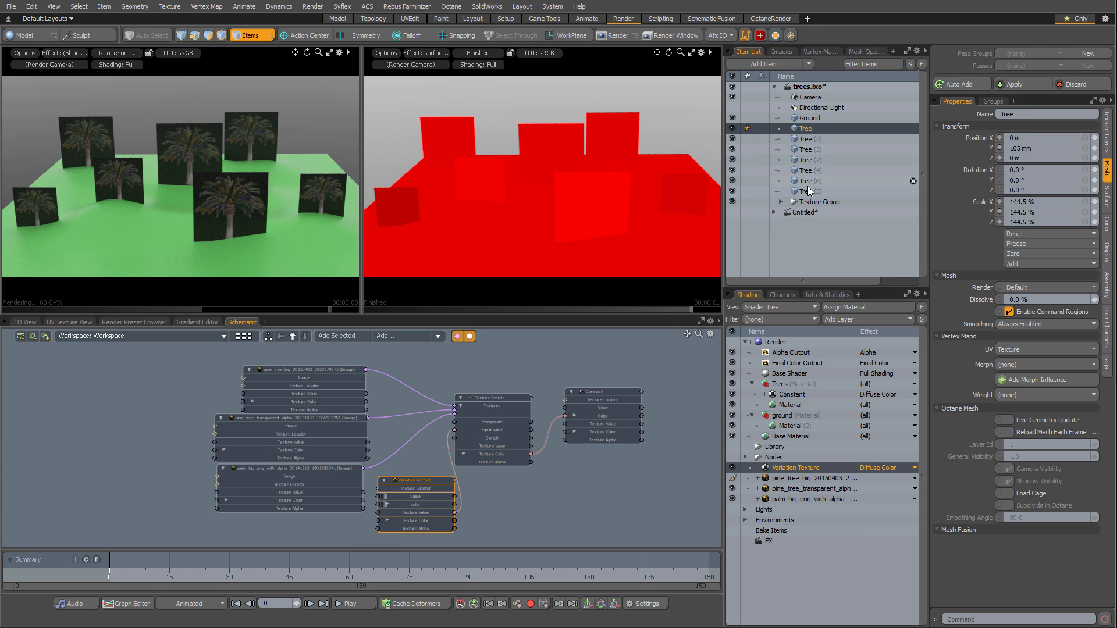
left_click(812, 187, "shift")
right_click(805, 130)
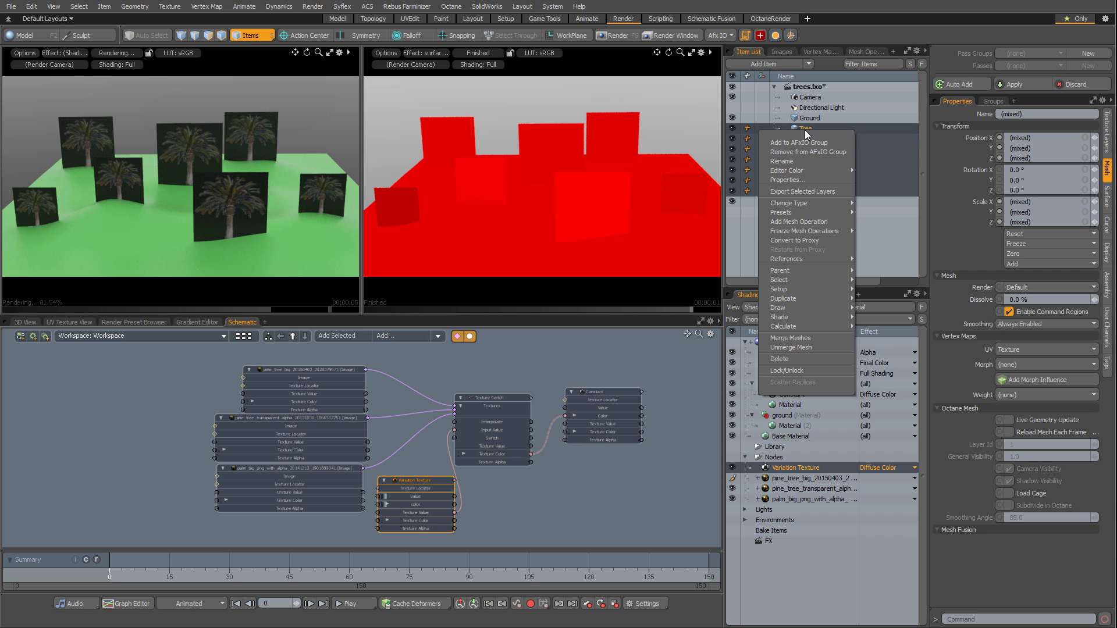
mouse_move(802, 232)
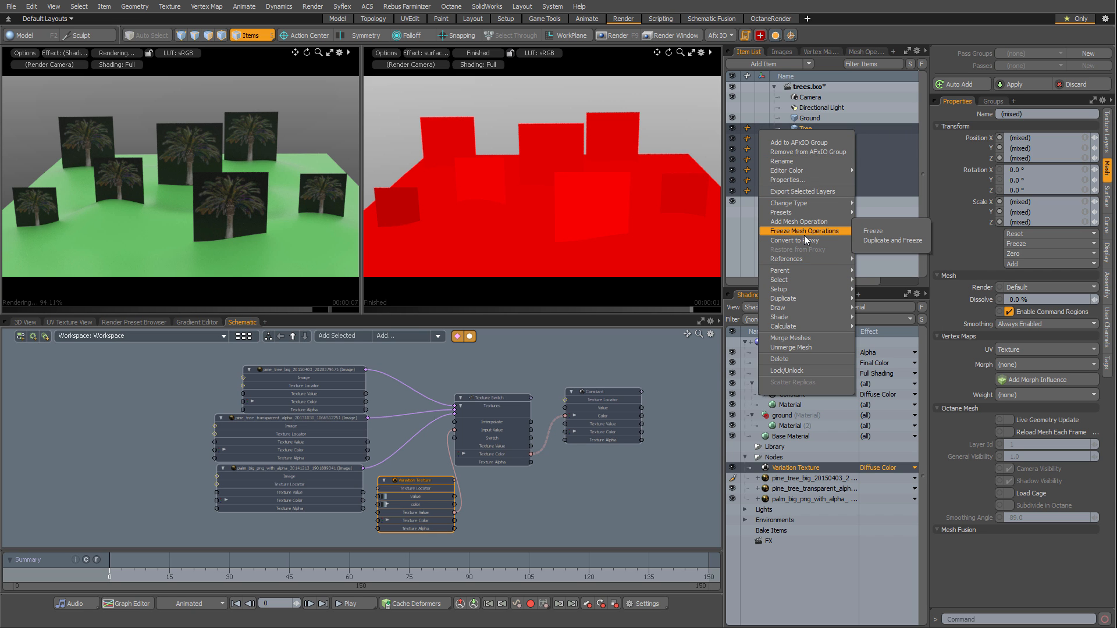
left_click(791, 338)
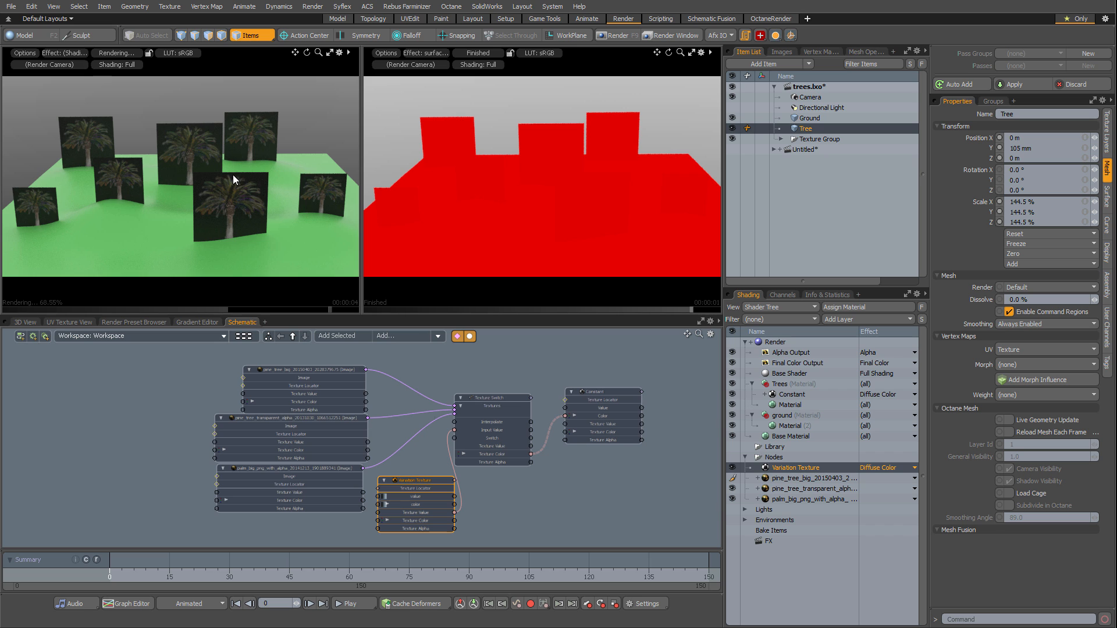
Set the Texture Switch's switch mode to Input Value.
left_click_drag(420, 479, 425, 487)
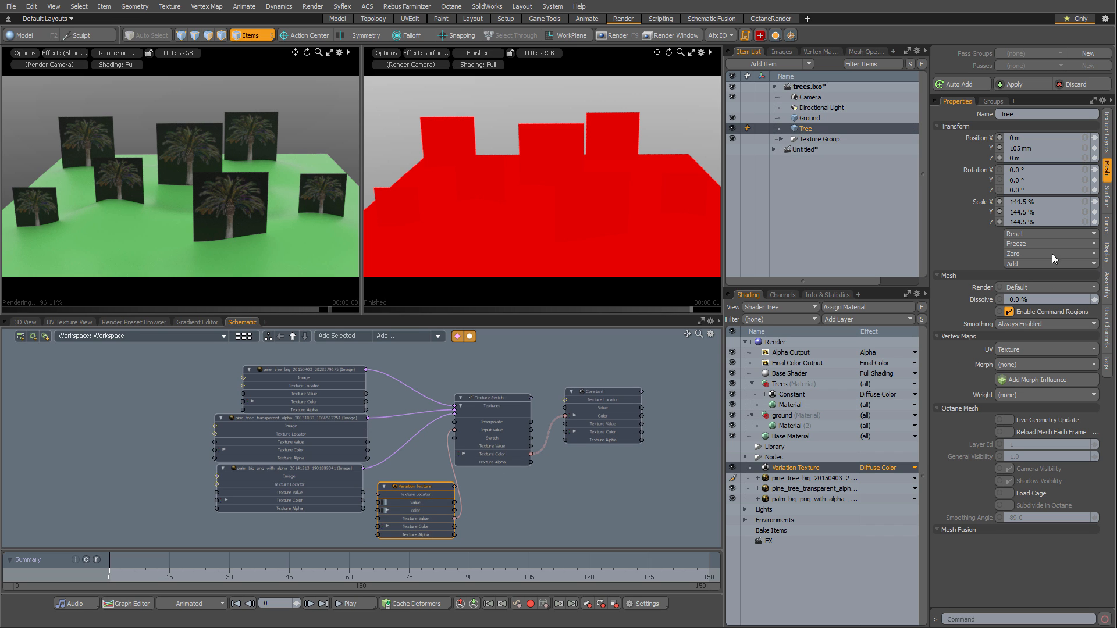
left_click(882, 274)
left_click(412, 496)
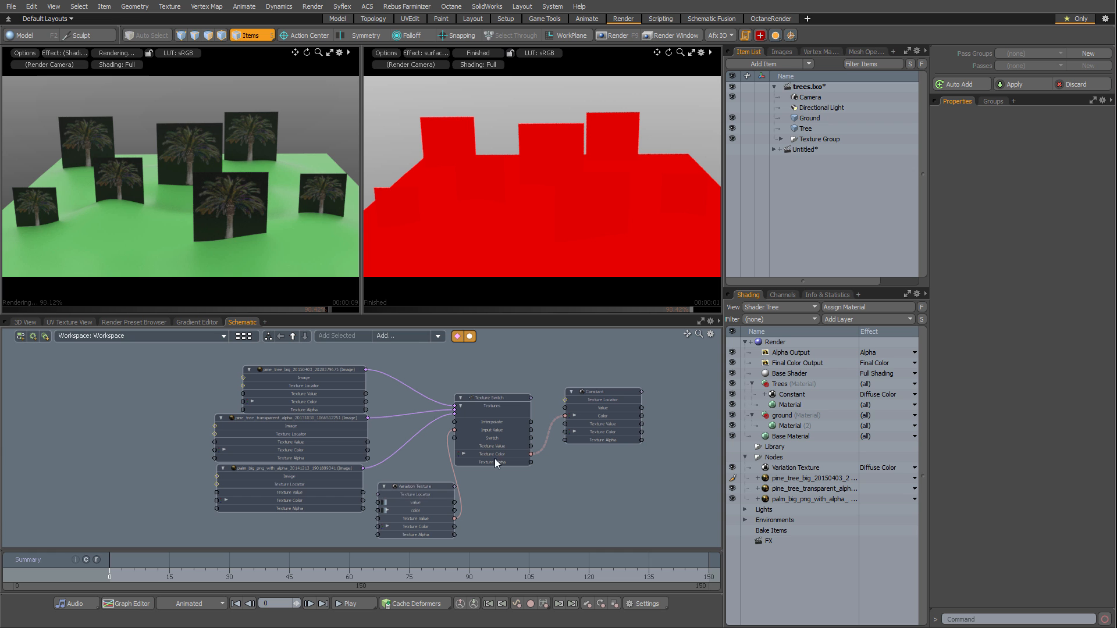
scroll(514, 412, "up", 5)
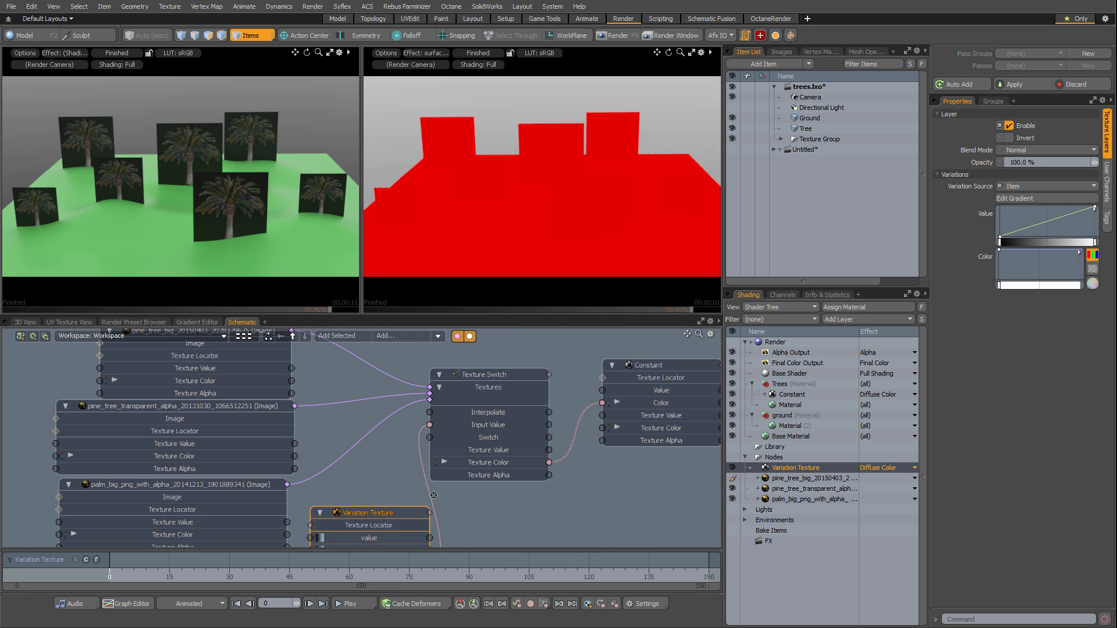
scroll(515, 412, "down", 5)
left_click(492, 354)
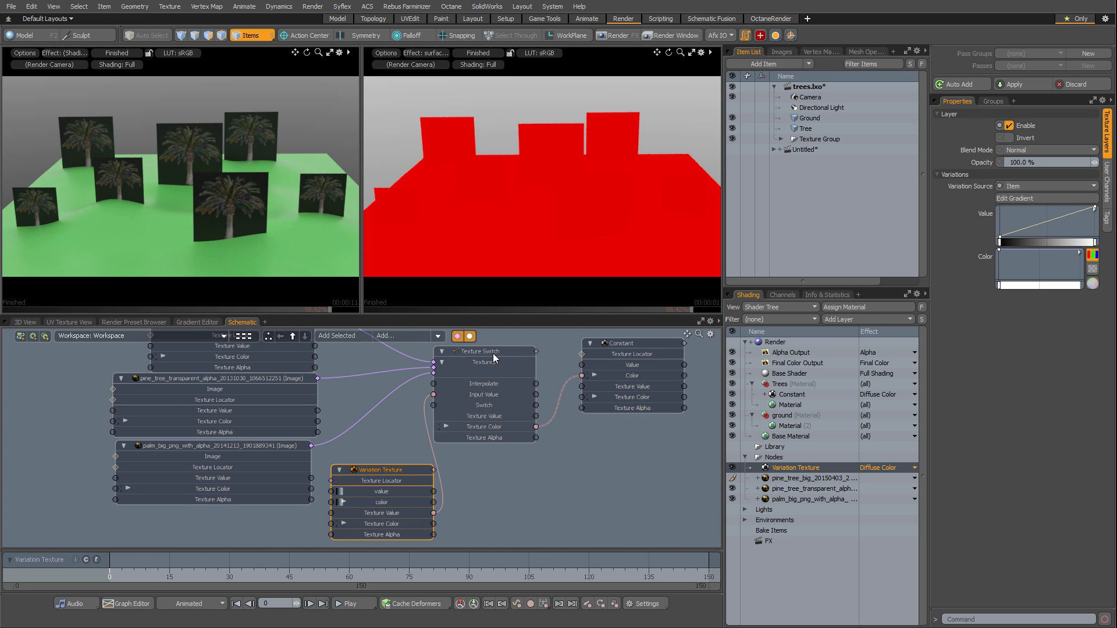
left_click(1036, 115)
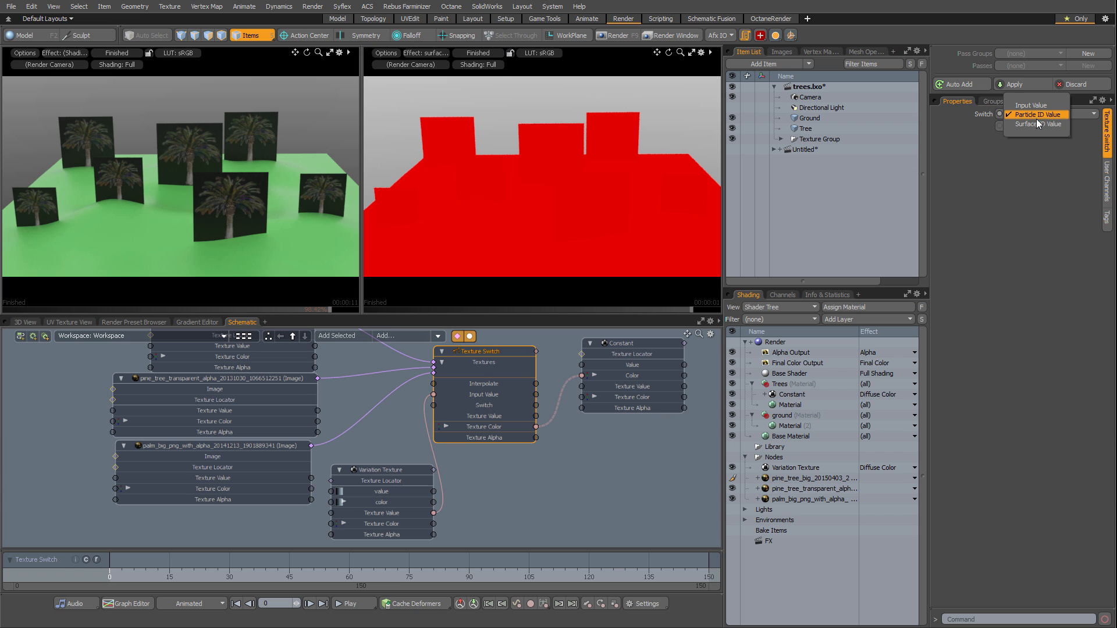
left_click(1033, 106)
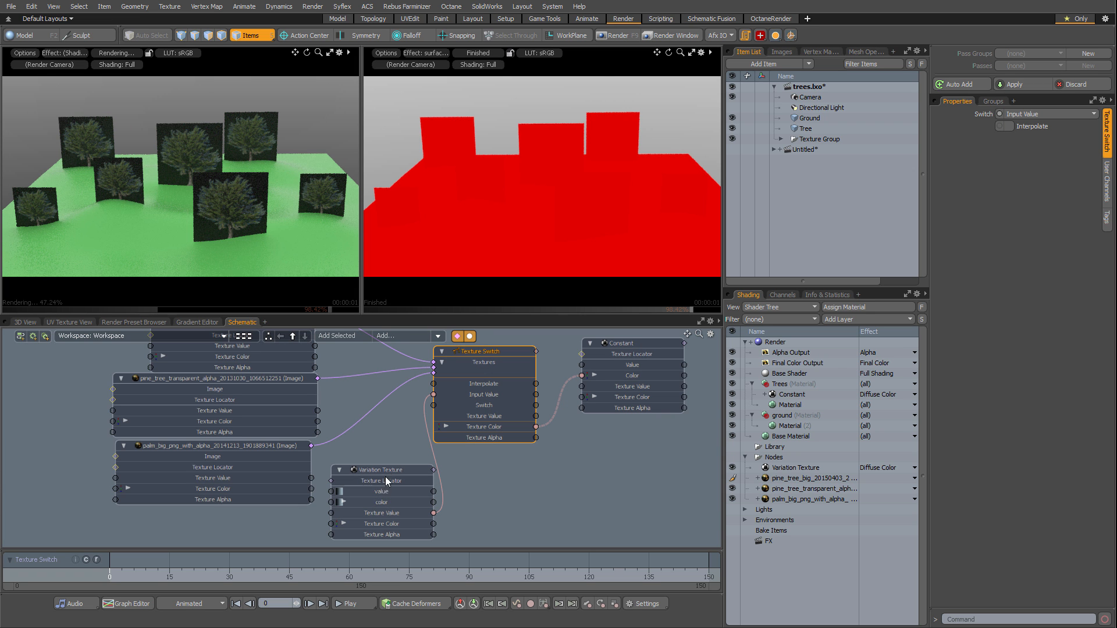
Set the Variation Texture's Variation Source to Mesh Part.
left_click_drag(387, 478, 384, 473)
scroll(403, 473, "up", 1)
left_click(404, 471)
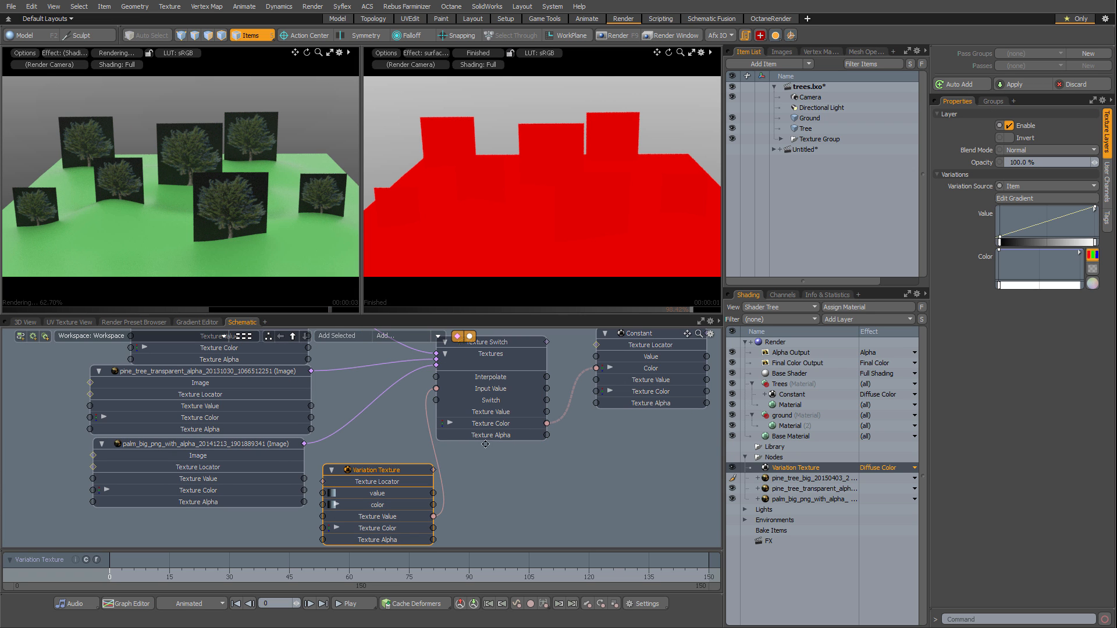
left_click(534, 352)
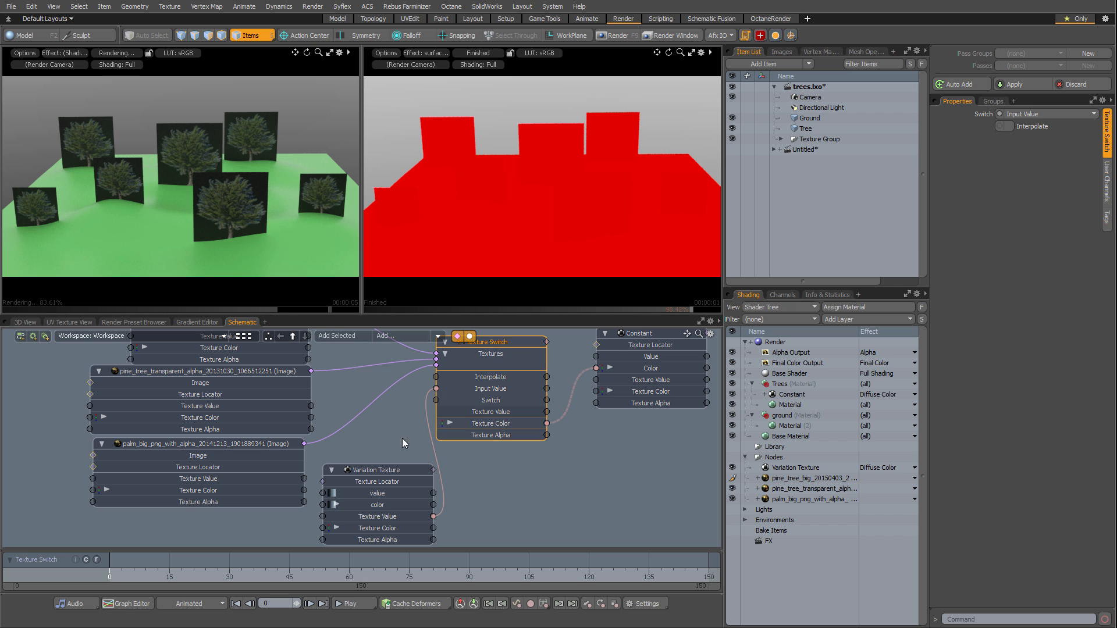
left_click(384, 473)
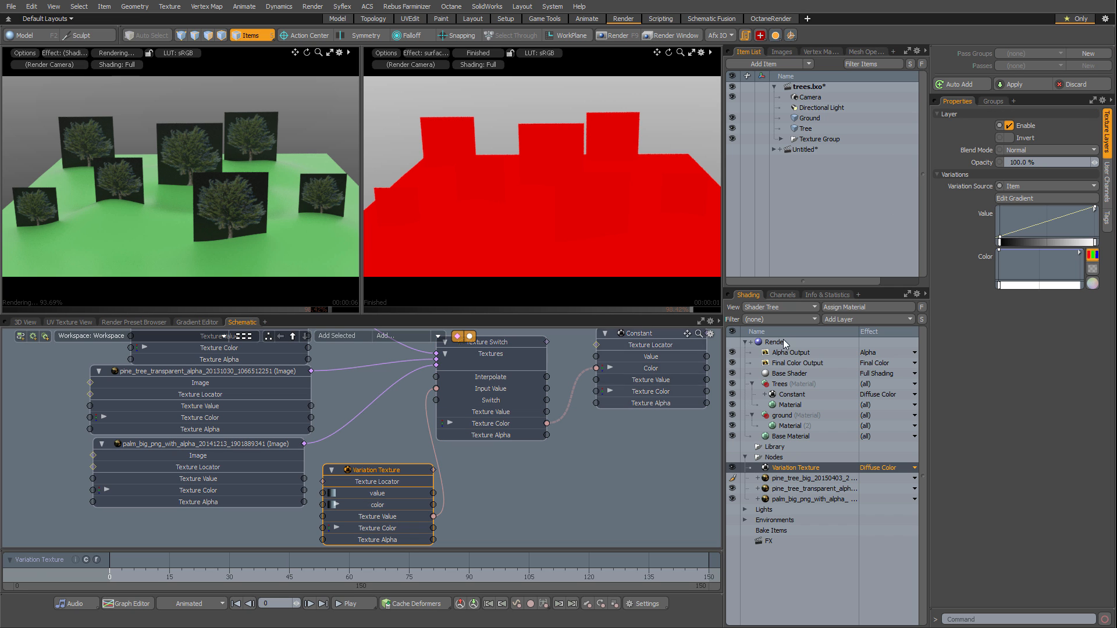
left_click(1020, 182)
left_click(1022, 173)
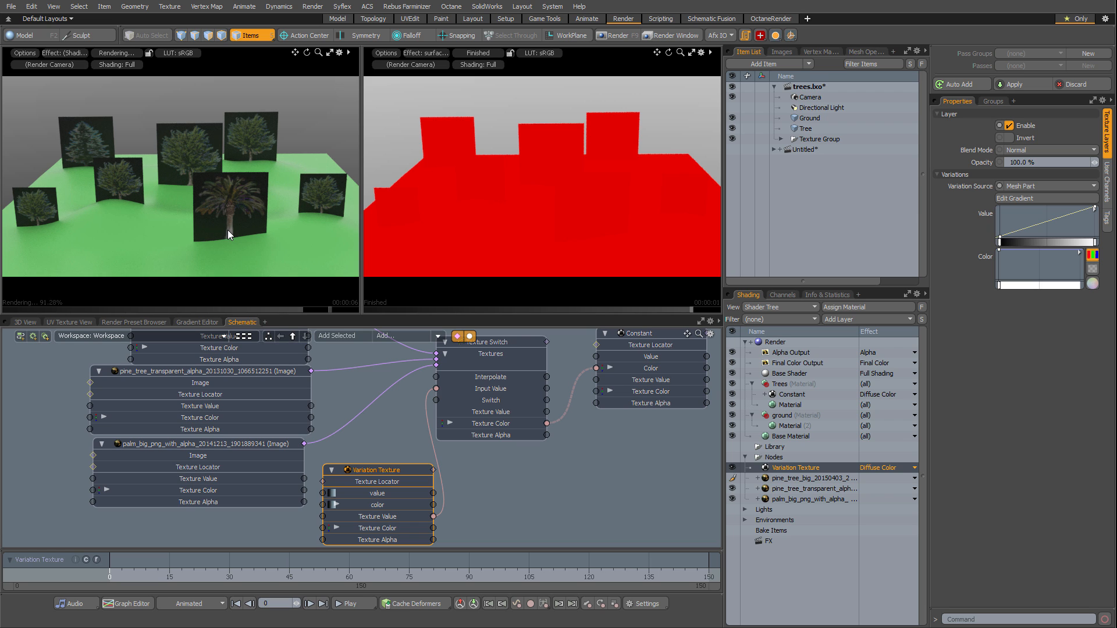
Show the Variation Texture's value channel in the Gradient Editor and examine its linear curve against the merged trees.
left_click(808, 130)
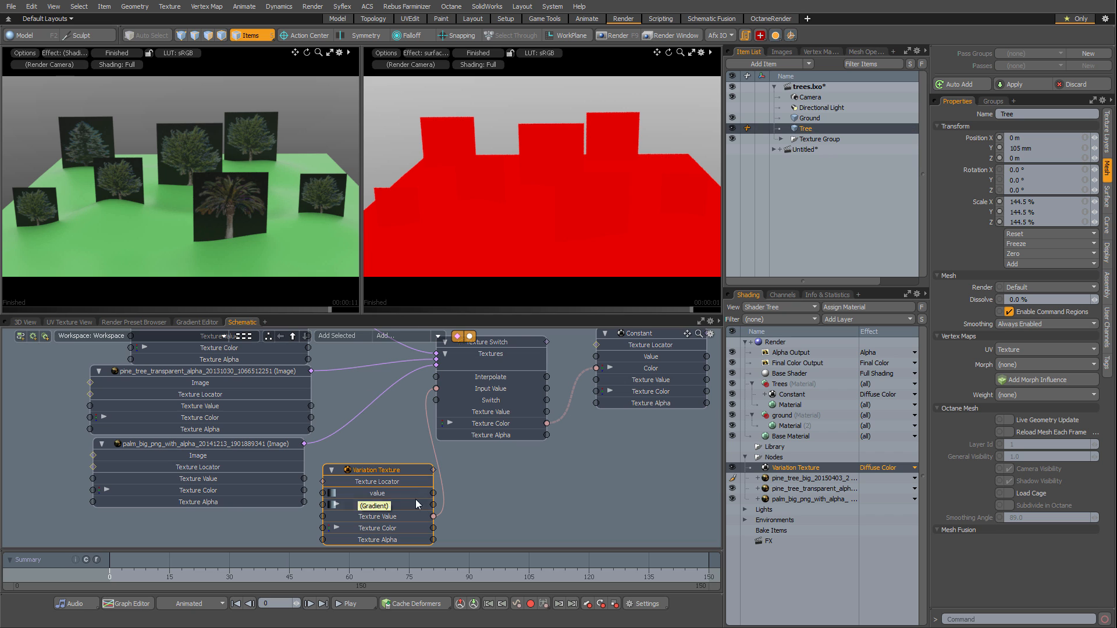
left_click(205, 322)
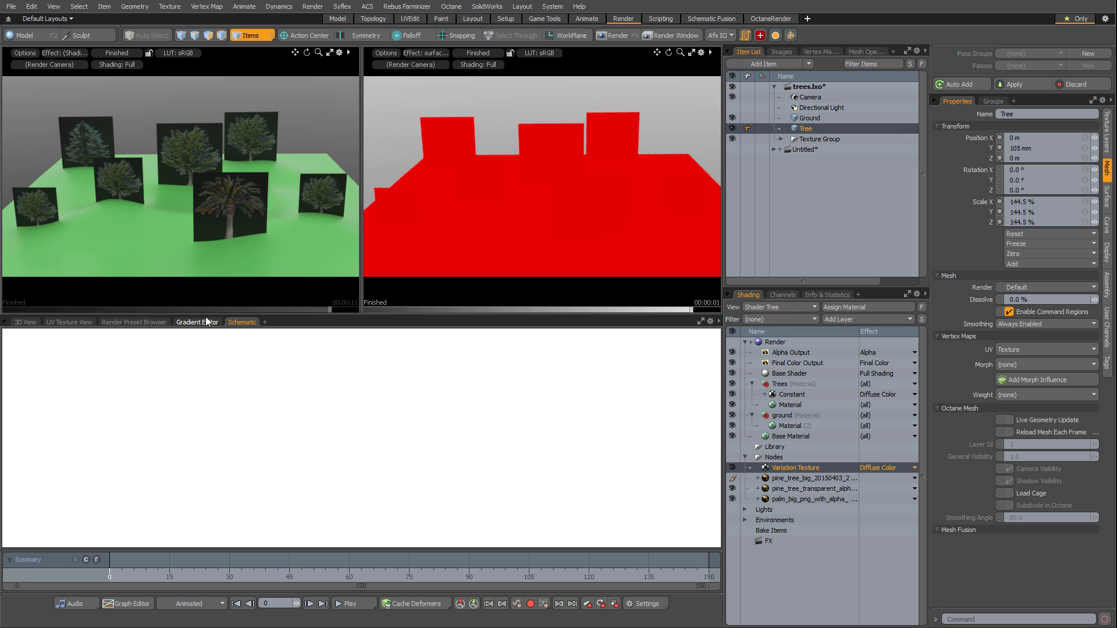
left_click(801, 263)
left_click(783, 469)
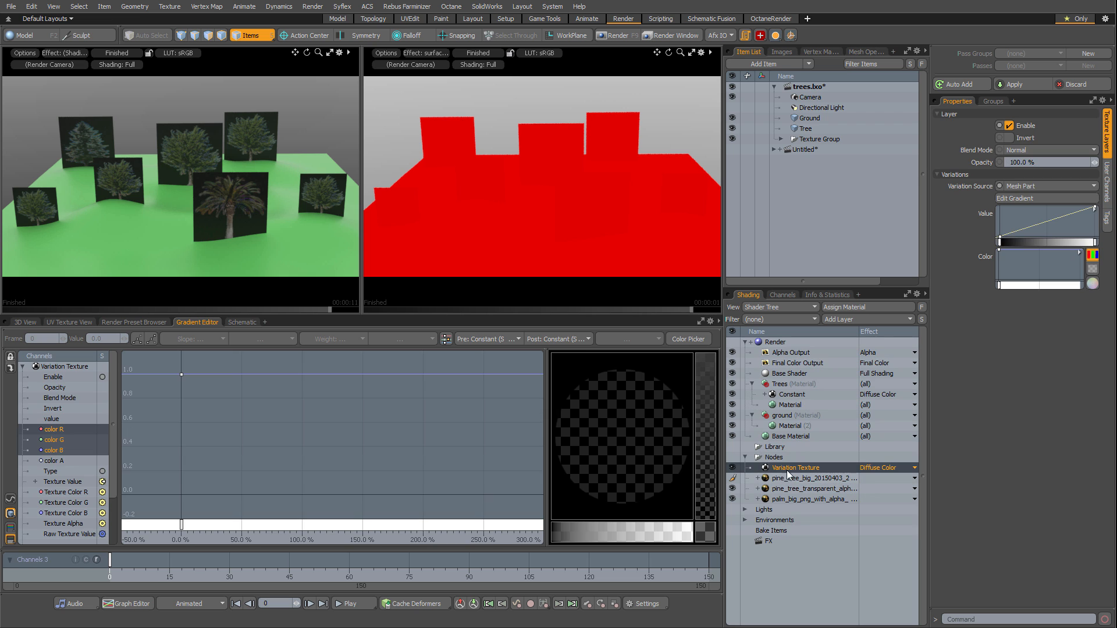
left_click(62, 417)
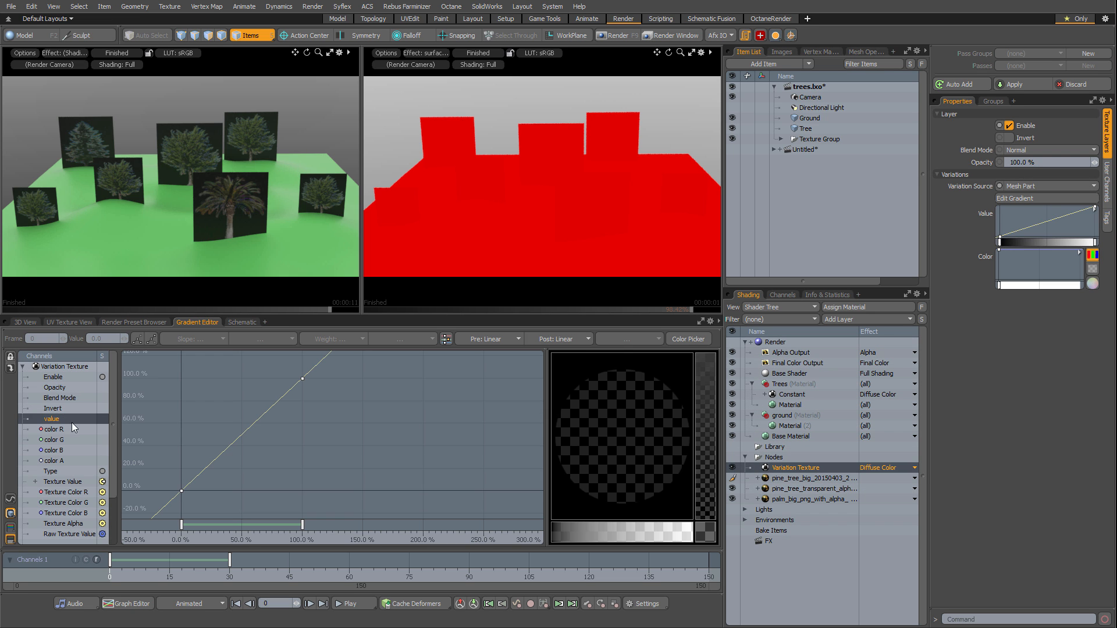
left_click_drag(359, 406, 392, 394, "ctrl+alt")
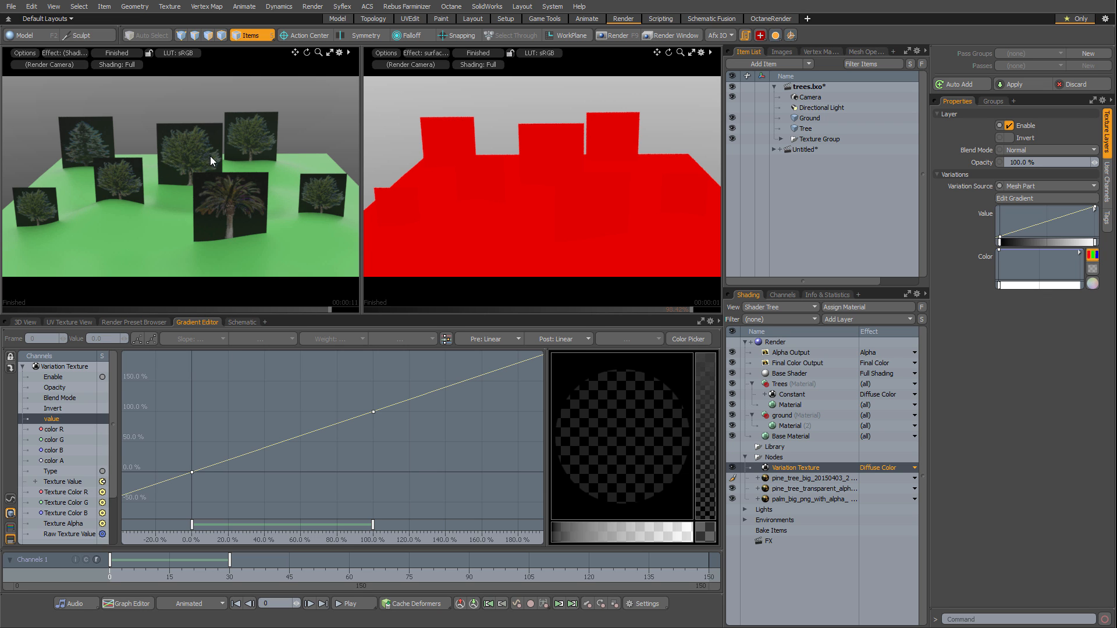
Move the value curve's starting key to about 31.5% input and check the Variation Texture's connection to the Texture Switch.
left_click_drag(183, 394, 246, 485)
middle_click_drag(246, 486, 305, 480)
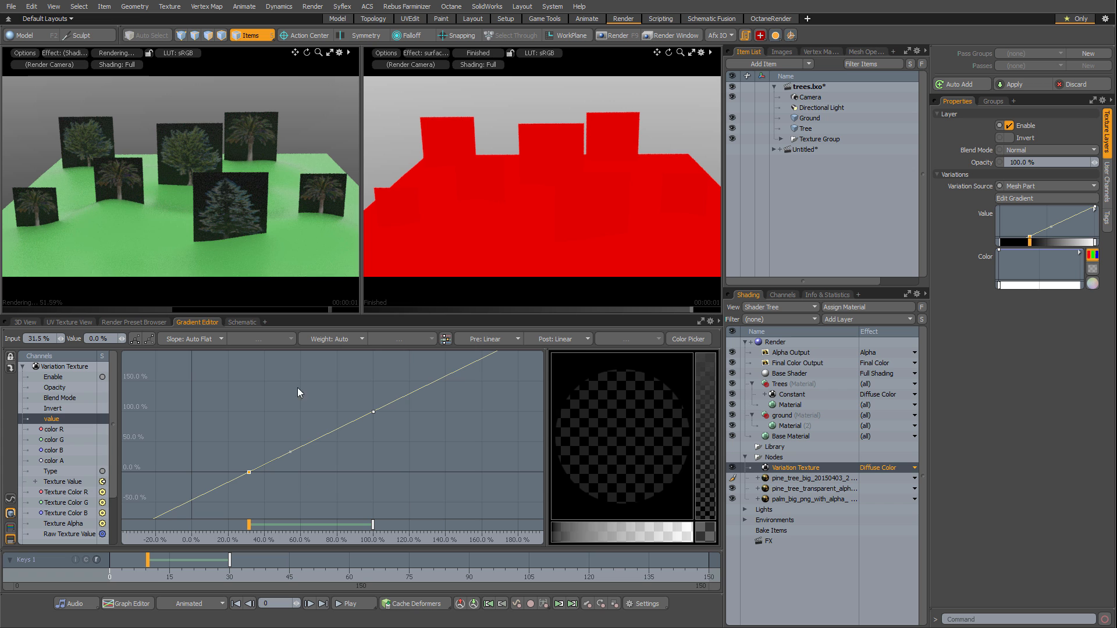
left_click(241, 321)
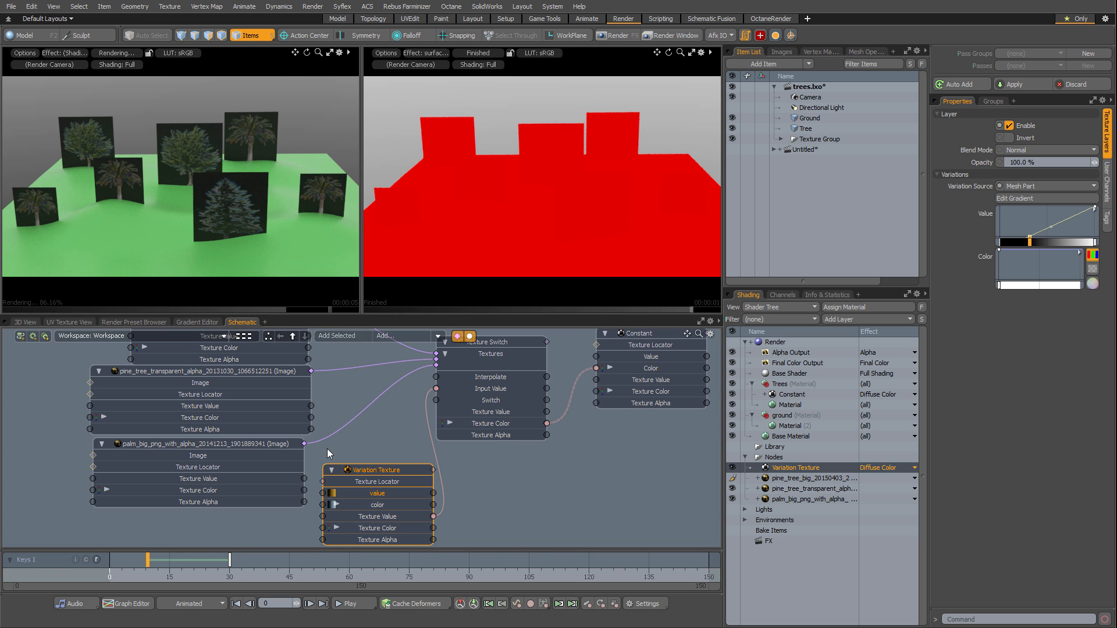
mouse_move(259, 439)
left_mouse_down("ctrl+alt")
mouse_move(326, 439)
mouse_move(258, 438)
left_mouse_up("ctrl+alt")
left_click_drag(440, 373, 432, 381, "alt")
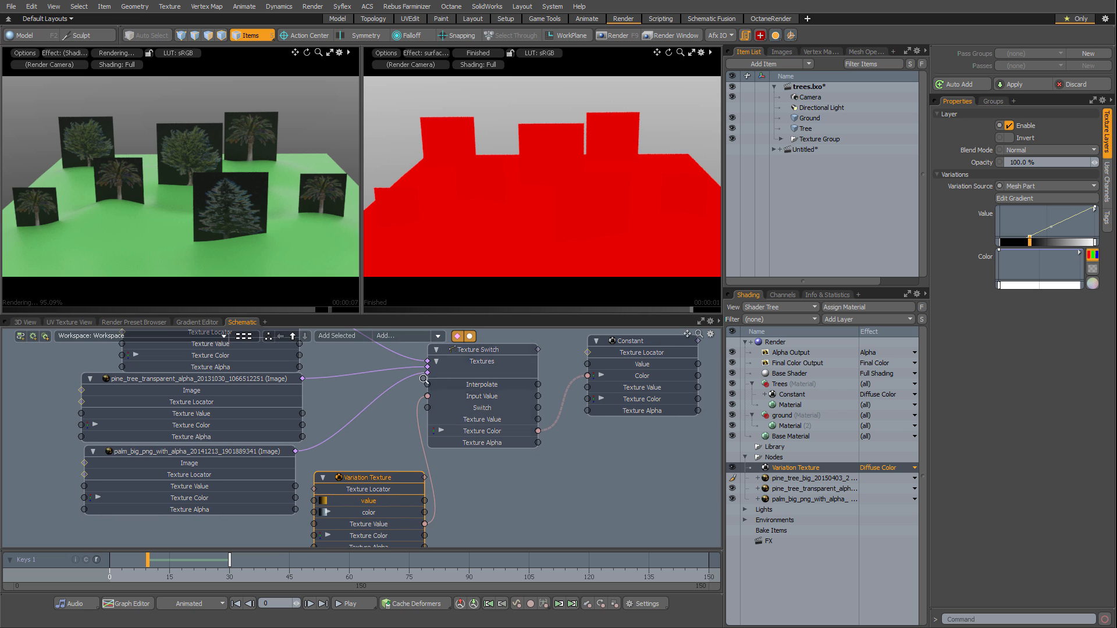
left_click(197, 322)
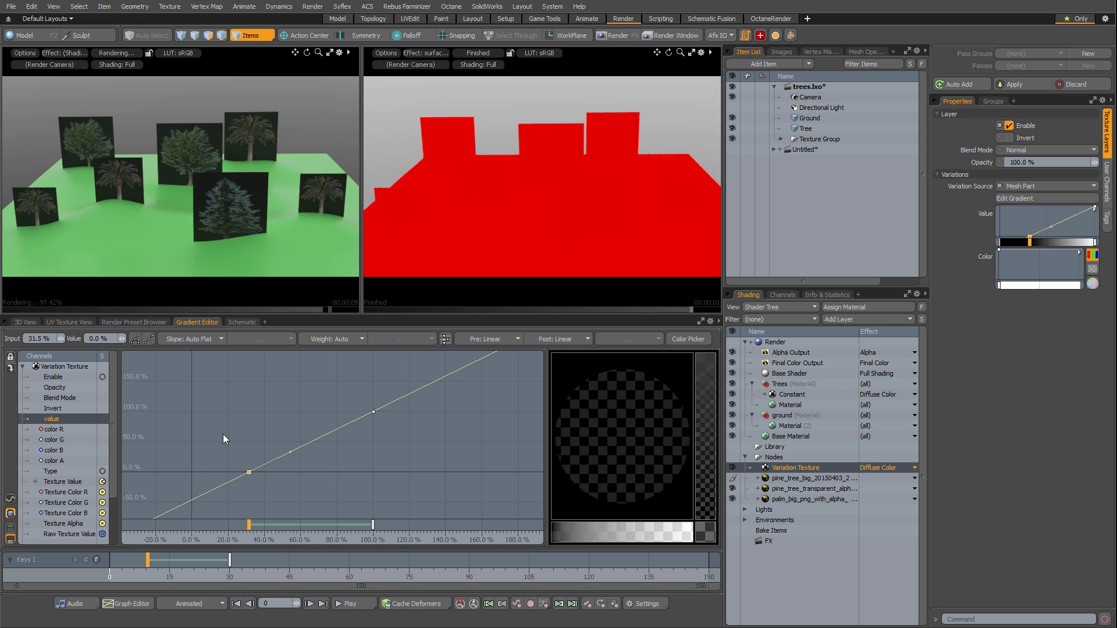
Set the value curve's starting key to 30% input and move its end key to about 72.5% input.
left_click_drag(273, 432, 262, 457, "ctrl+alt")
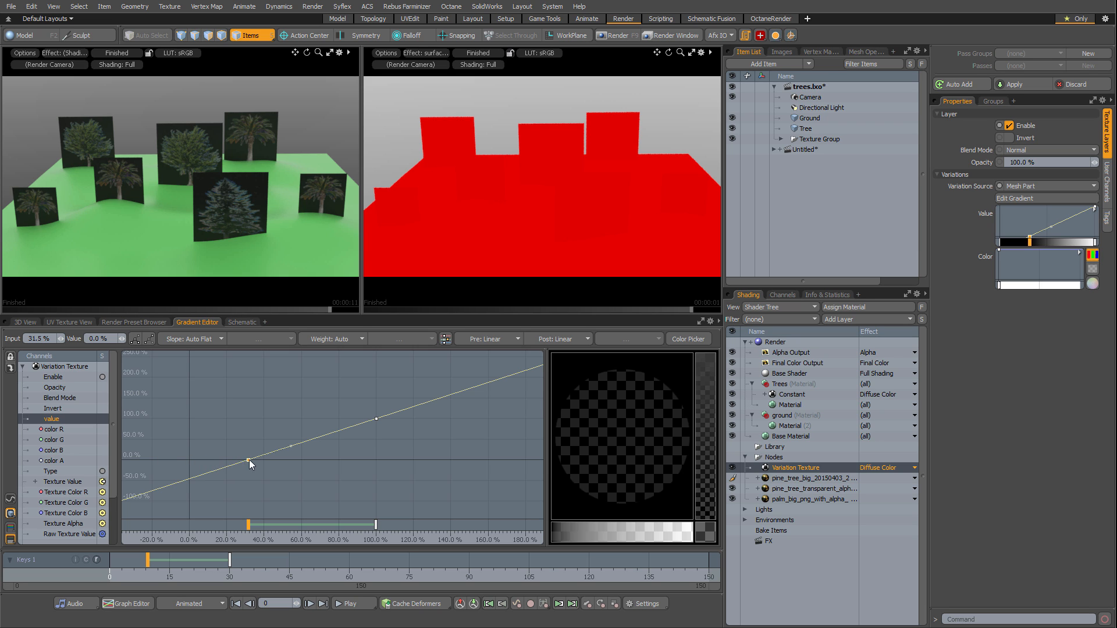
left_click(49, 339)
type("30")
key("Return")
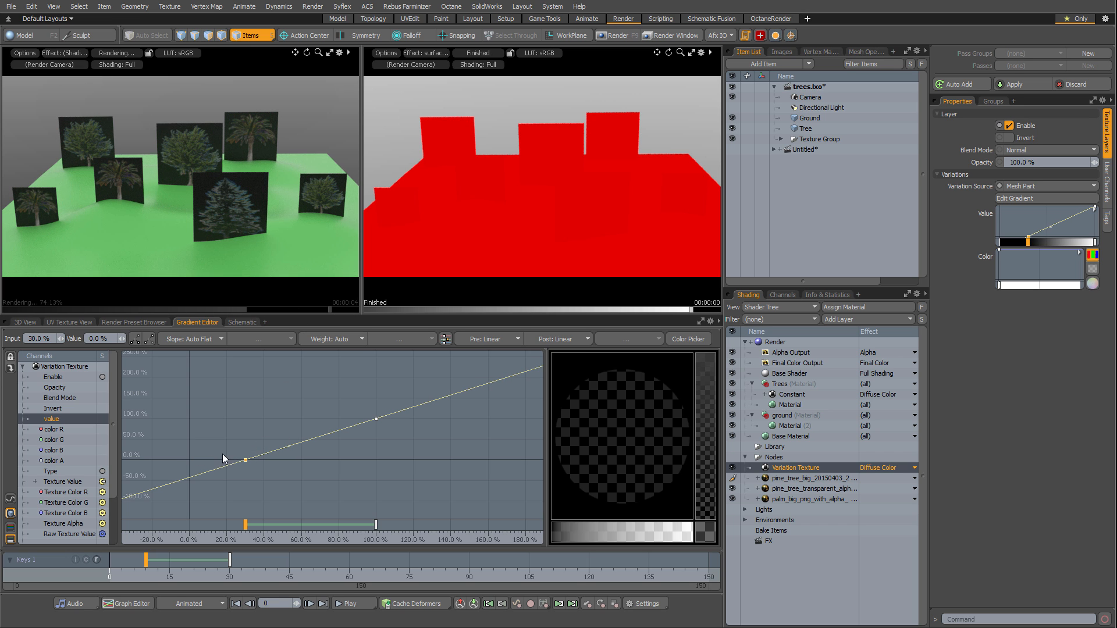
left_click(245, 459)
left_click_drag(376, 410, 324, 408)
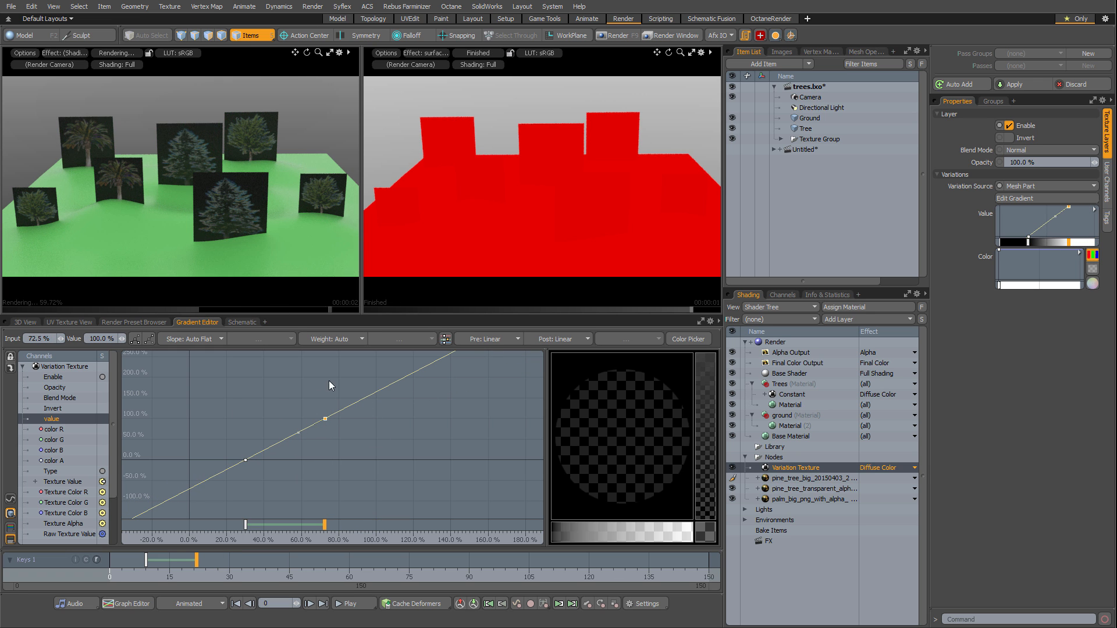
Undo the end key's move, add a middle key, and return the curve's end keys to 0% and 100% input.
left_click_drag(306, 382, 326, 396, "ctrl+alt")
middle_click(312, 391)
key("ctrl+z")
middle_click(296, 433)
left_click_drag(246, 459, 190, 474)
left_click_drag(319, 405, 376, 431)
left_click(51, 339)
type("100")
key("Return")
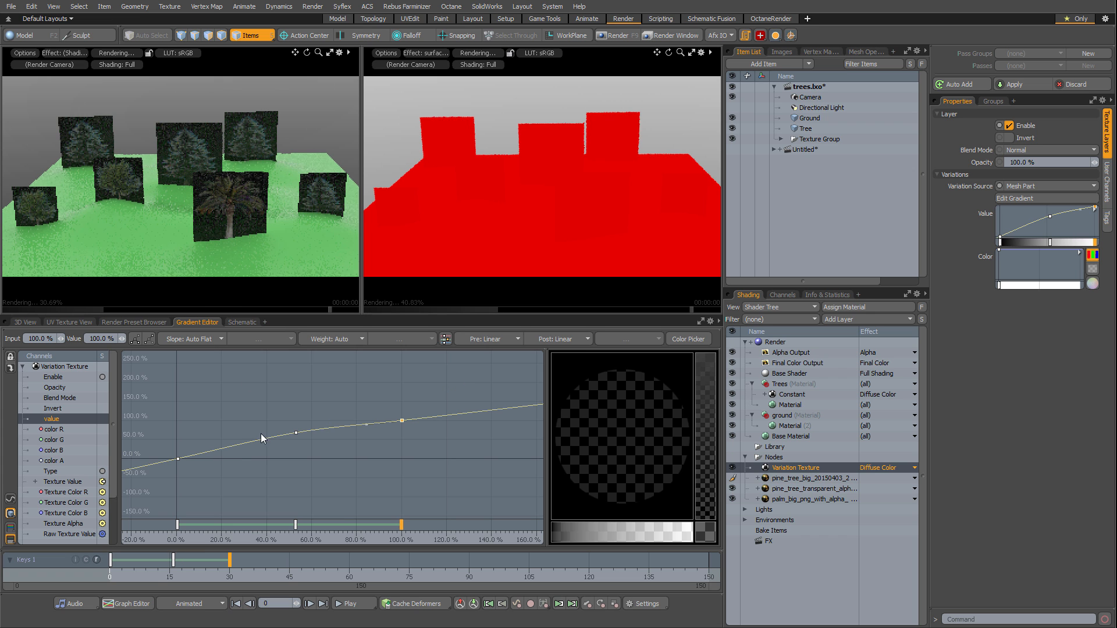
Try several positions for the value curve's middle key while comparing the trees, and delete that key.
middle_click(231, 444)
key("a")
left_click_drag(247, 452, 248, 481)
middle_click(415, 394)
left_click_drag(416, 394, 409, 459)
left_click(343, 415)
left_click_drag(298, 483, 314, 483)
left_click(364, 467)
left_click_drag(224, 483, 436, 391)
key("Delete")
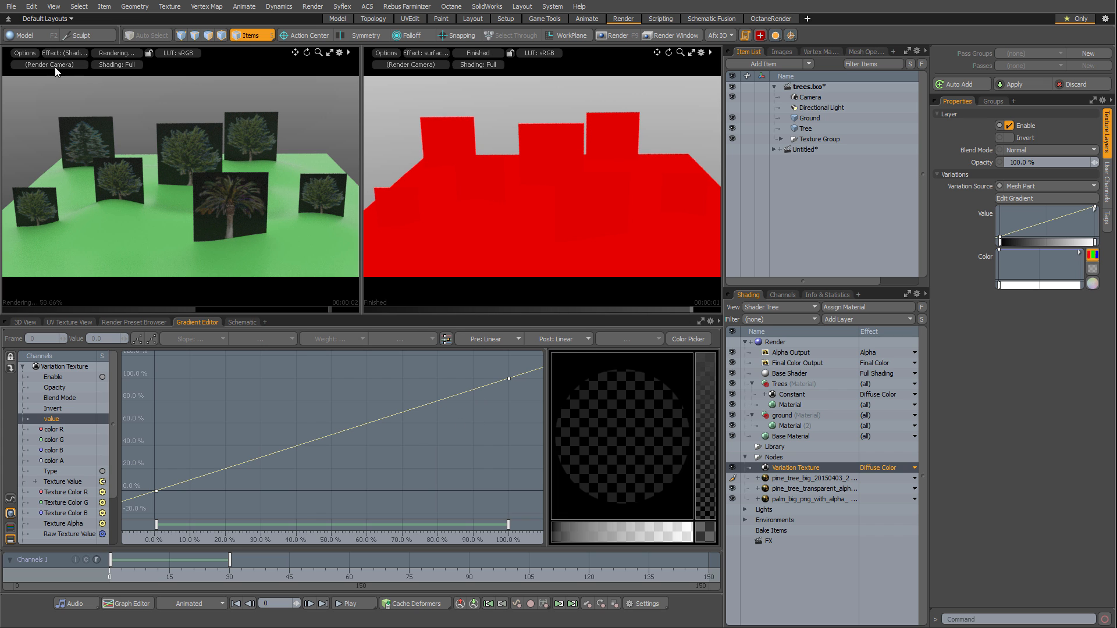
Pause the shaded render preview and make the Untitled scene active in the 3D view.
left_click(120, 52)
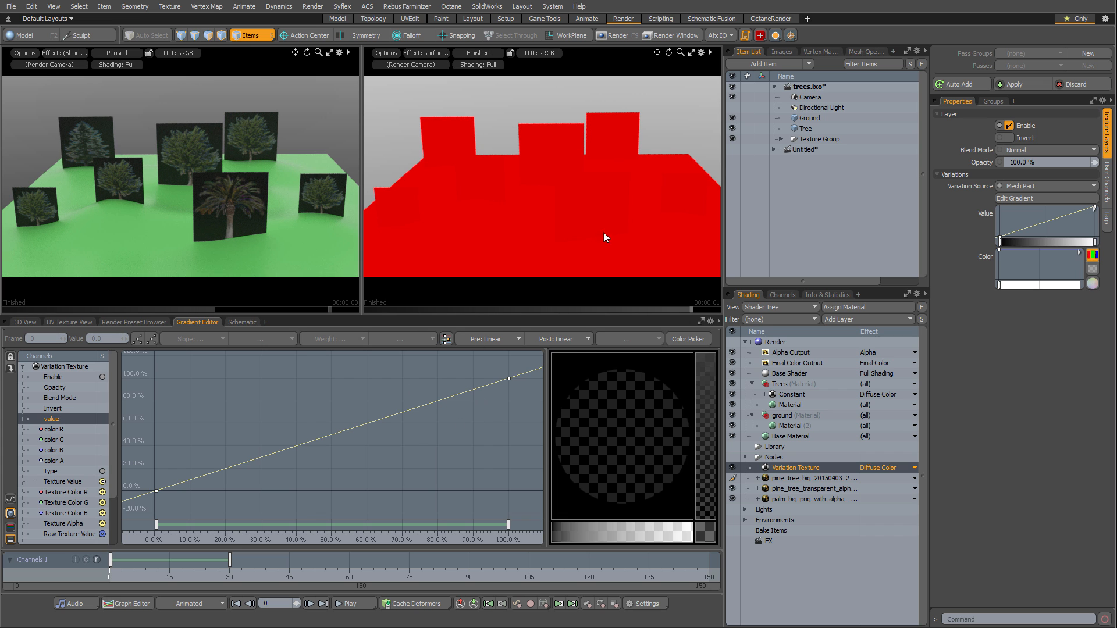
left_click(803, 149)
left_click(25, 322)
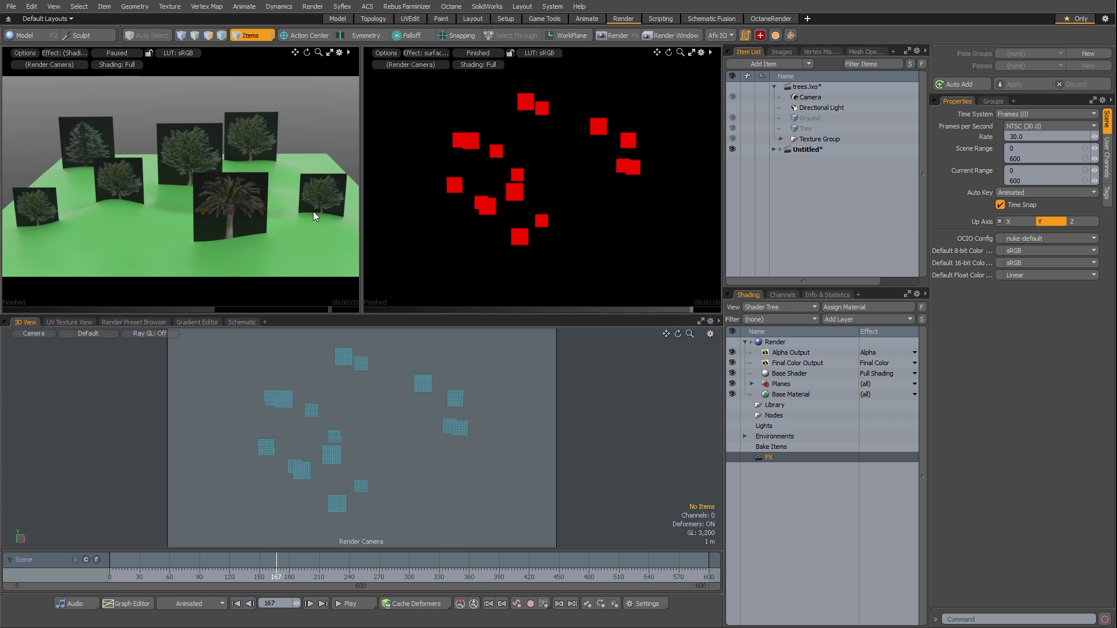
Remove the red surface preview pane and update the remaining shaded preview for the Untitled scene.
key("ctrl+space")
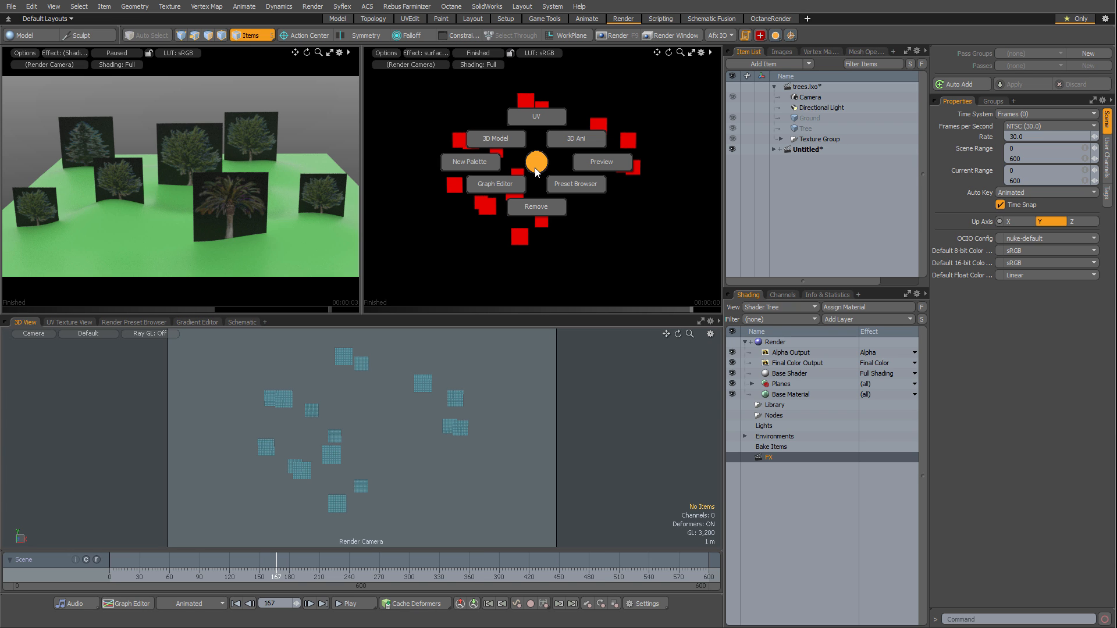
left_click(529, 222)
left_click(118, 52)
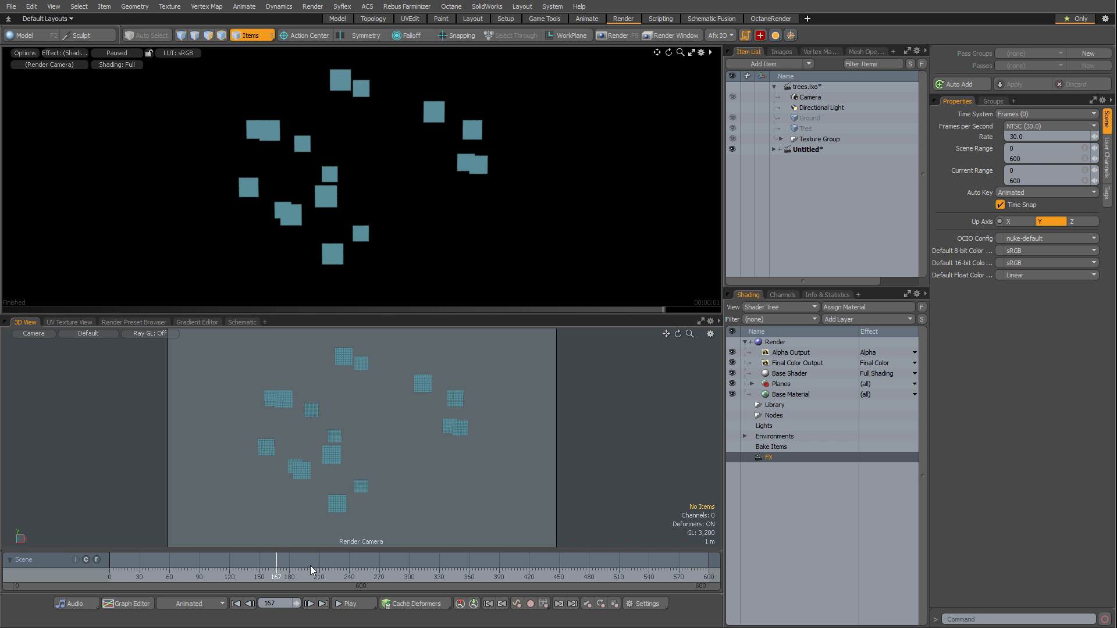
Scrub the animation to frame 283 and expand the Cubical_Cloud_3 hierarchy to inspect Mash Planes and its MASH3_ReproMesh item.
left_click_drag(269, 577, 392, 576)
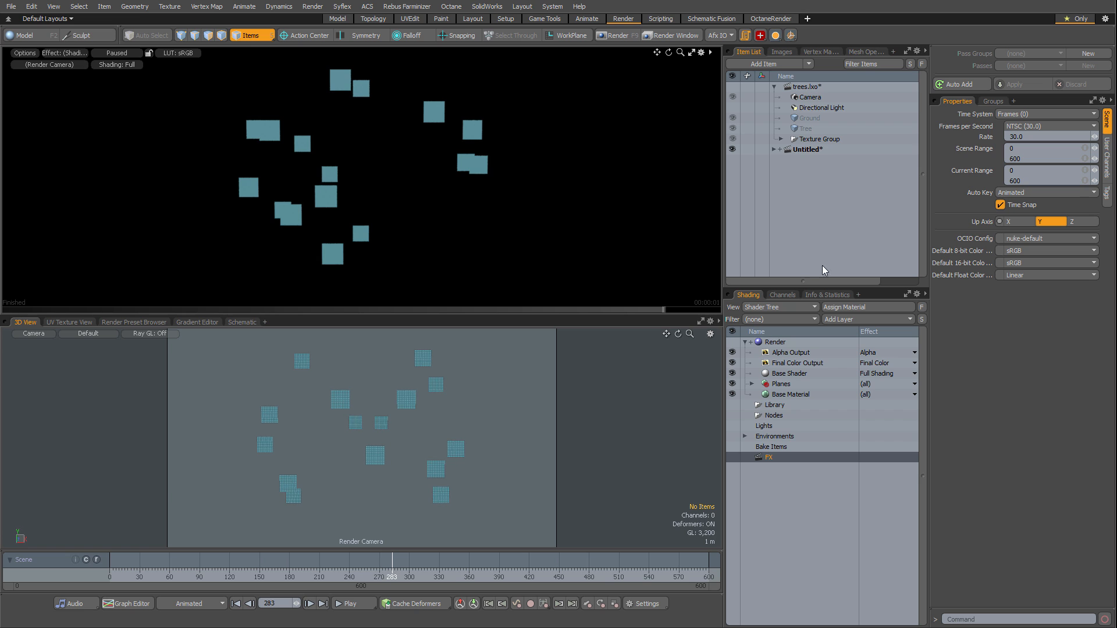
left_click(773, 149)
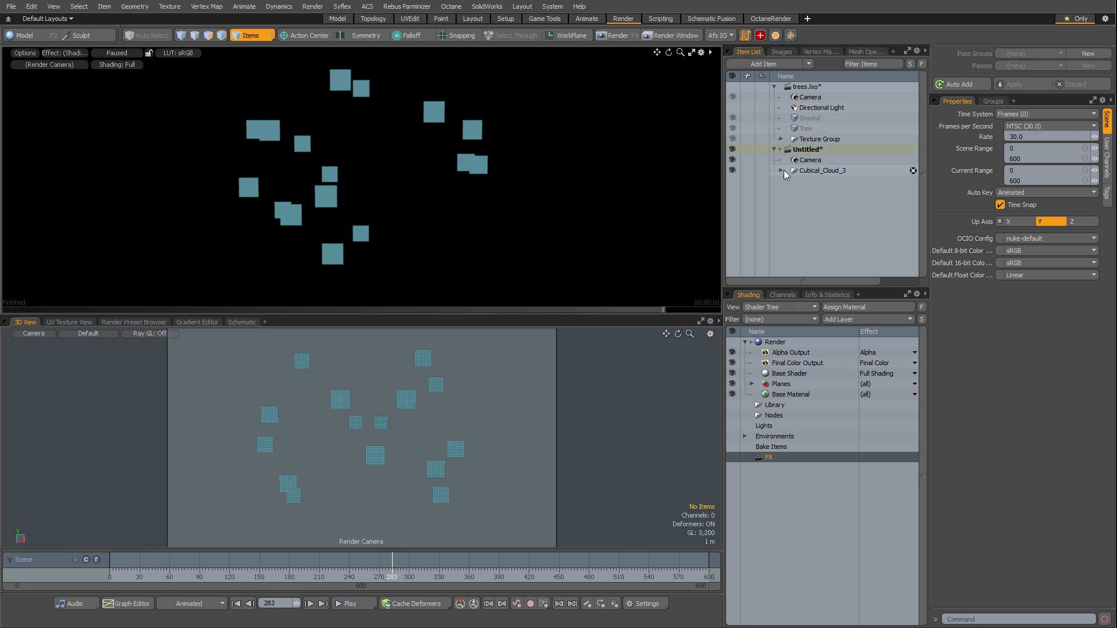
left_click(781, 170)
left_click(828, 181)
left_click(794, 181)
left_click(820, 201)
Play the Mash Planes animation from frame 0, check that the planes form one mesh, and park the timeline at frame 210.
left_click_drag(390, 575, 109, 576)
left_click(351, 604)
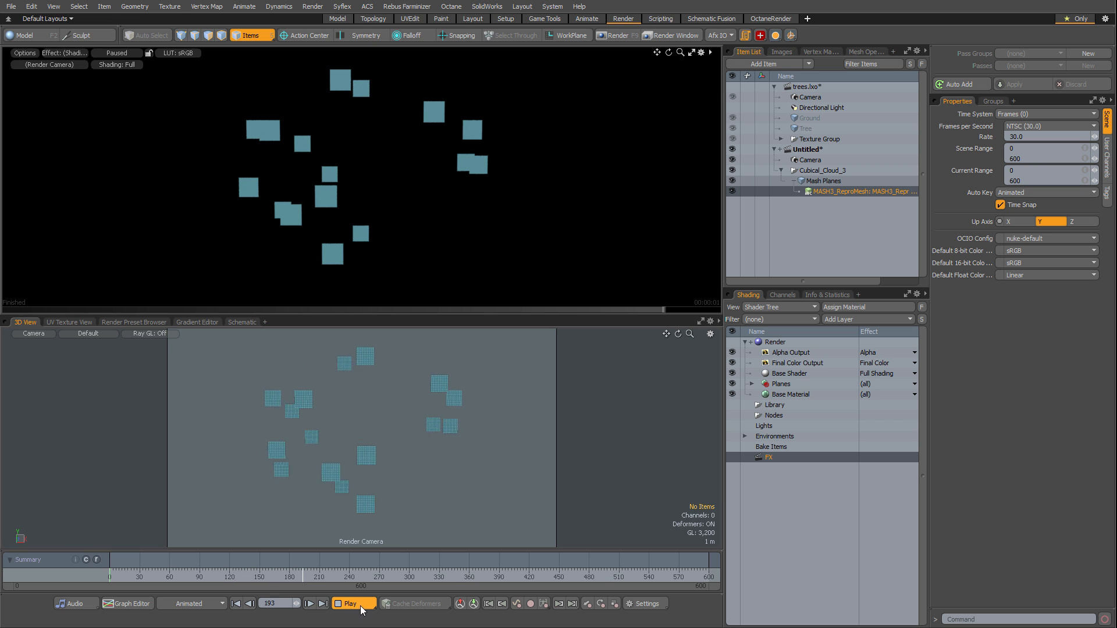
left_click(358, 599)
left_click_drag(292, 576, 431, 576)
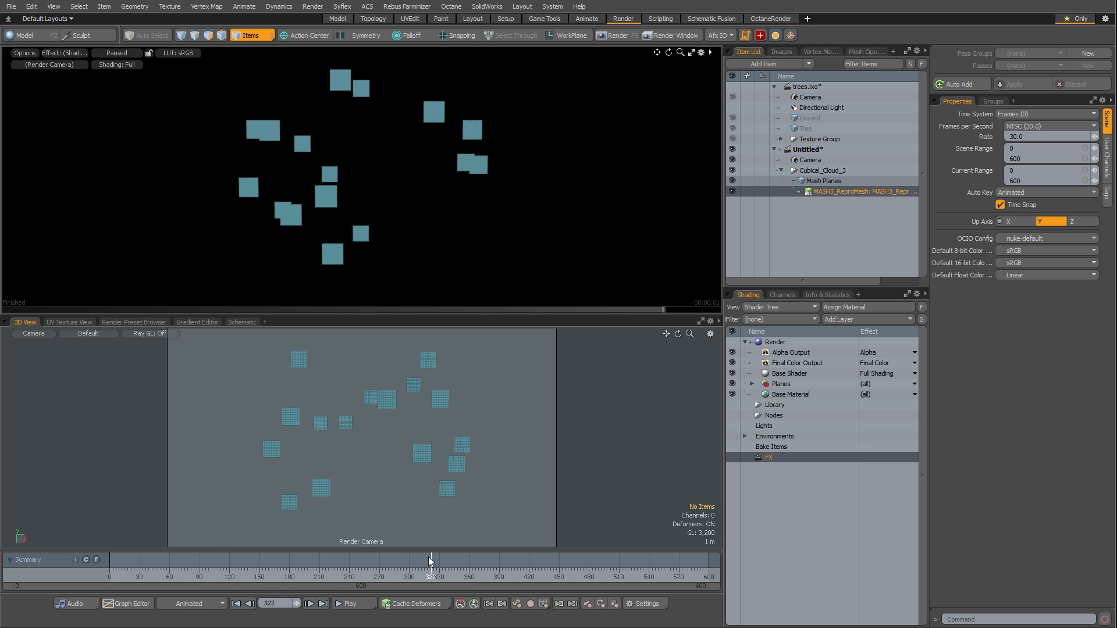
left_click(323, 492)
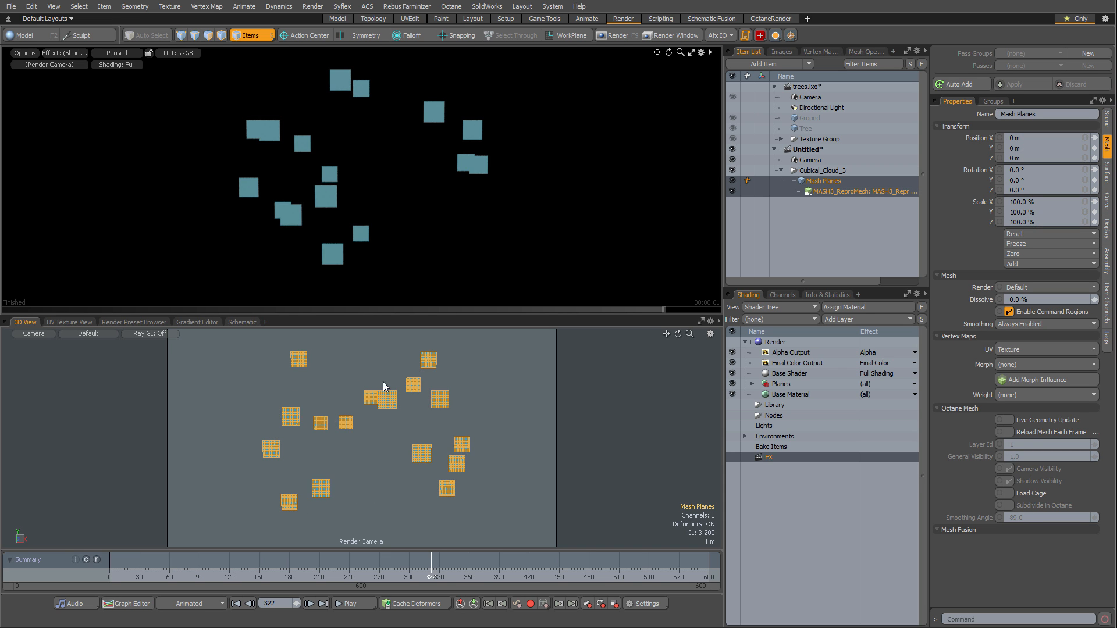
left_click_drag(431, 556, 319, 558)
left_click(481, 491)
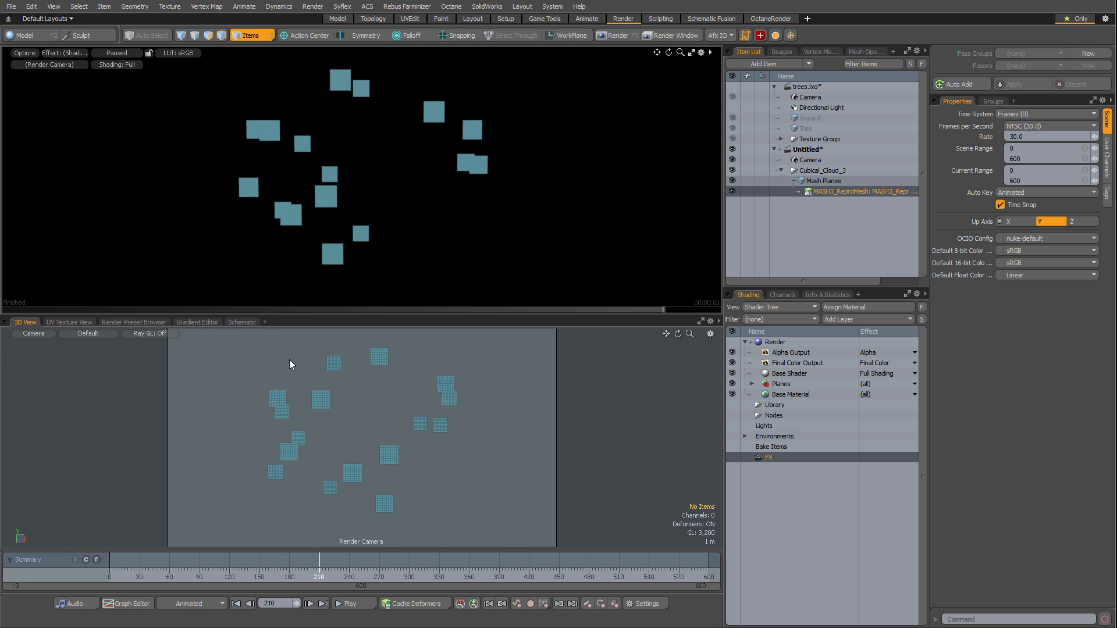
Add a Constant texture above the Material in the Planes group and place it in the Schematic workspace.
left_click(239, 323)
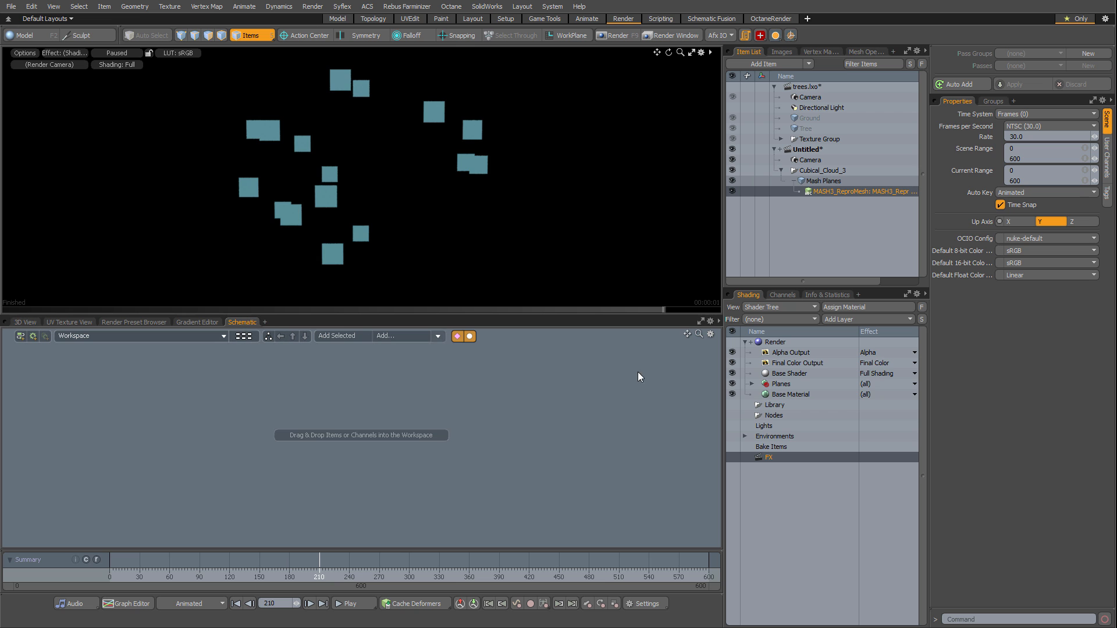
left_click(751, 384)
left_click(782, 394)
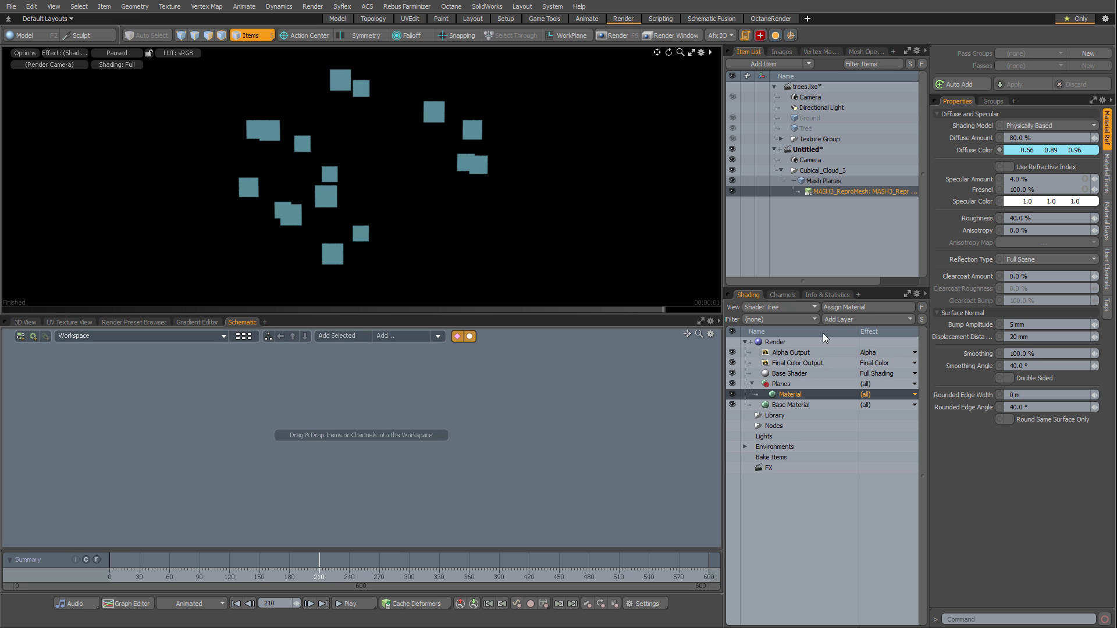
left_click(862, 319)
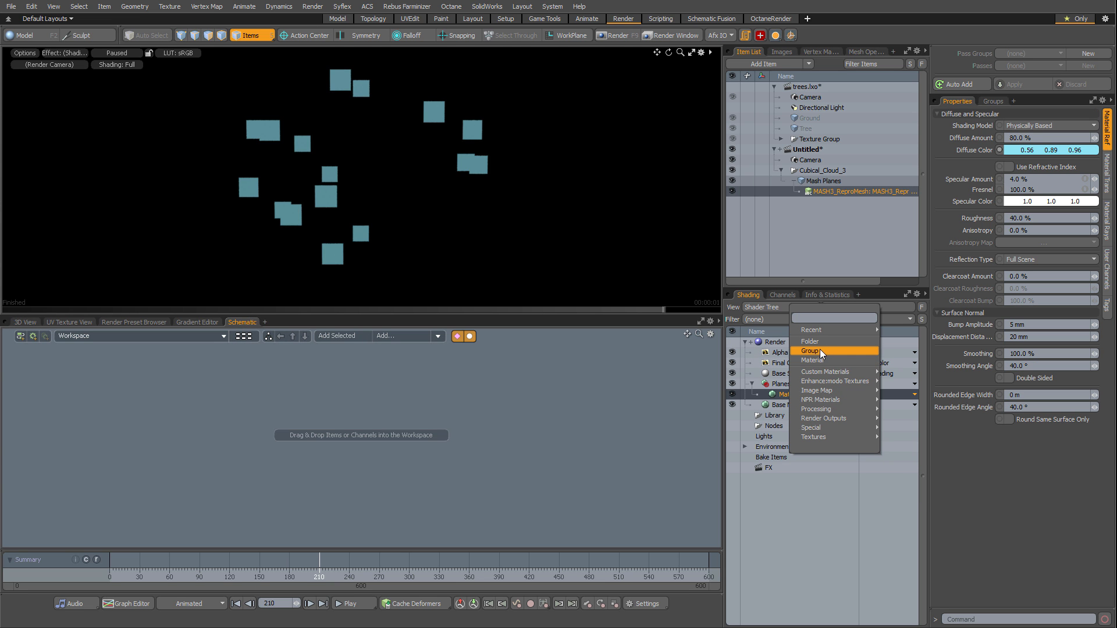
mouse_move(824, 391)
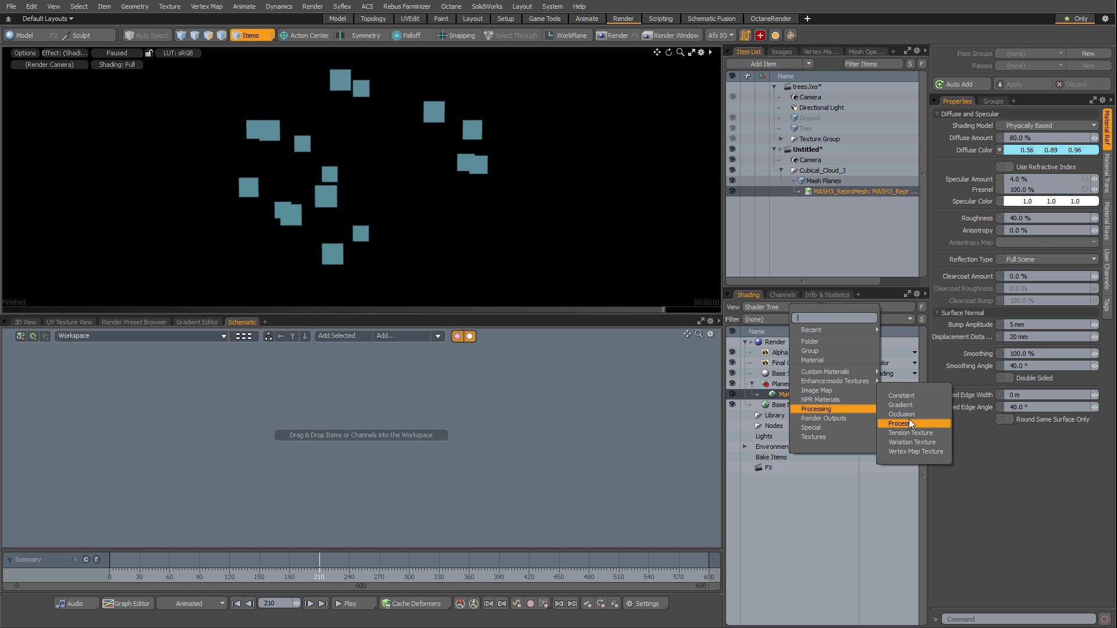
left_click(906, 396)
left_click_drag(791, 394, 518, 413)
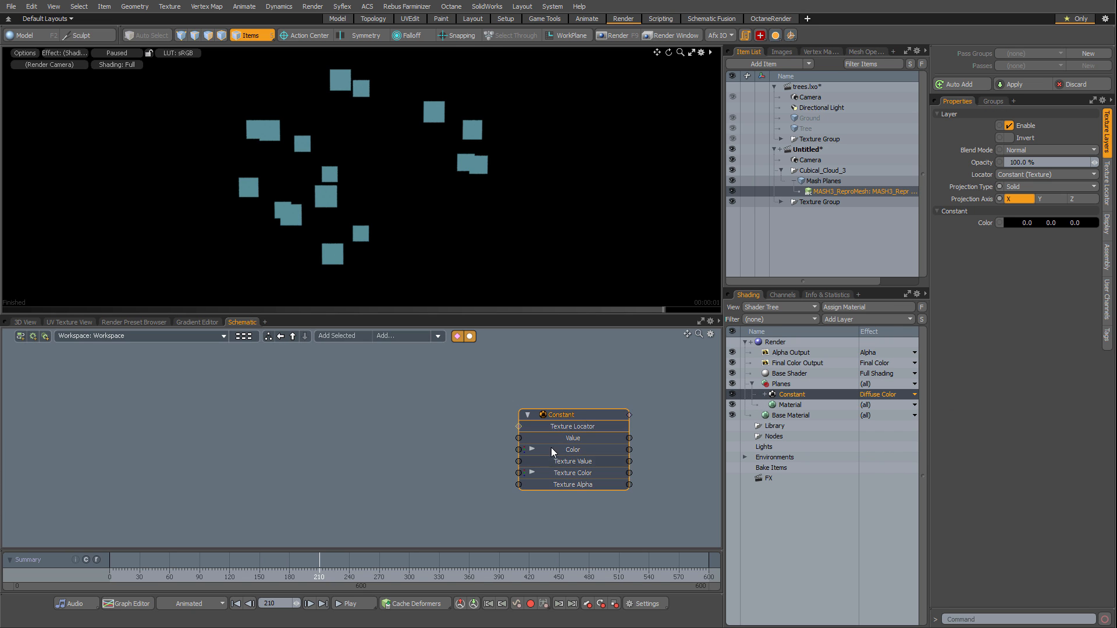
Add a Texture Switch node beside the Constant and connect its Texture Color output to the Constant's Color input.
left_click(389, 337)
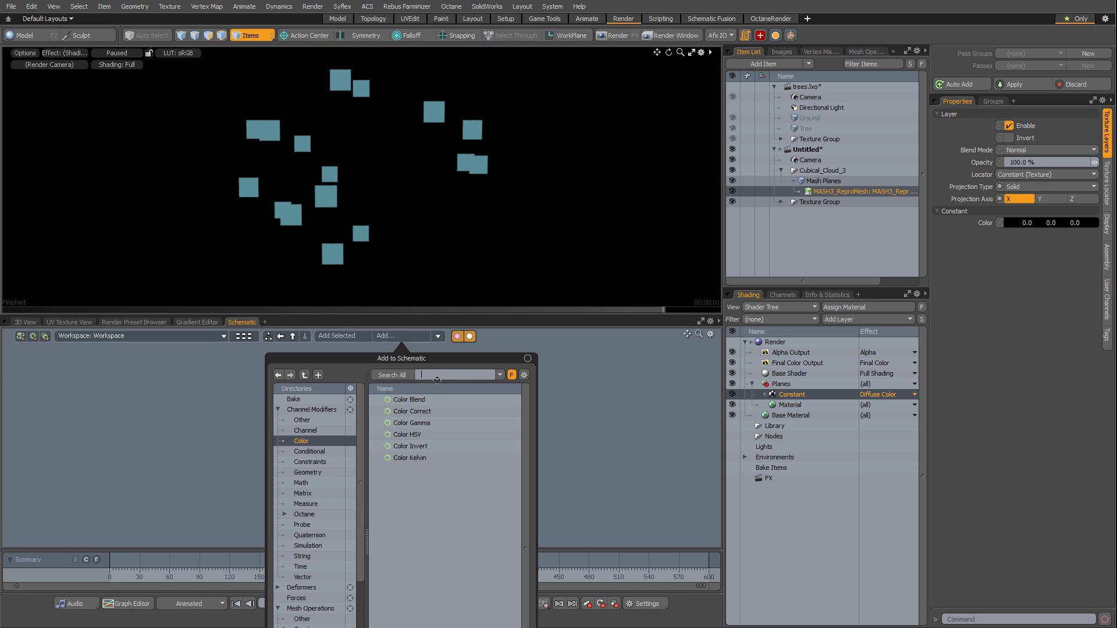
type("text")
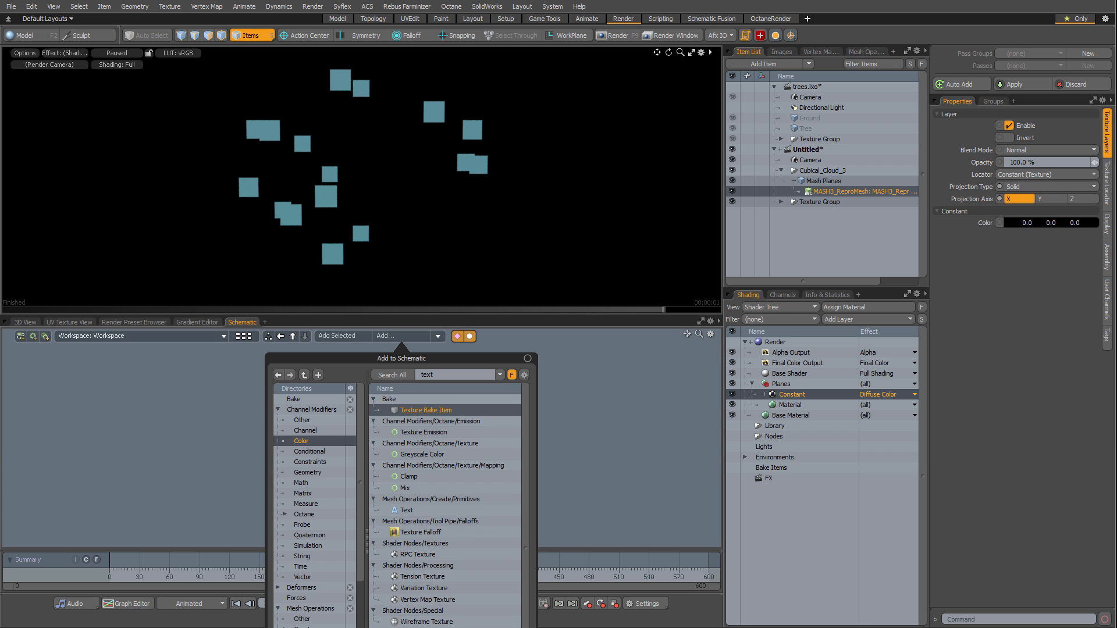
left_click(426, 623)
left_click_drag(391, 455, 294, 399)
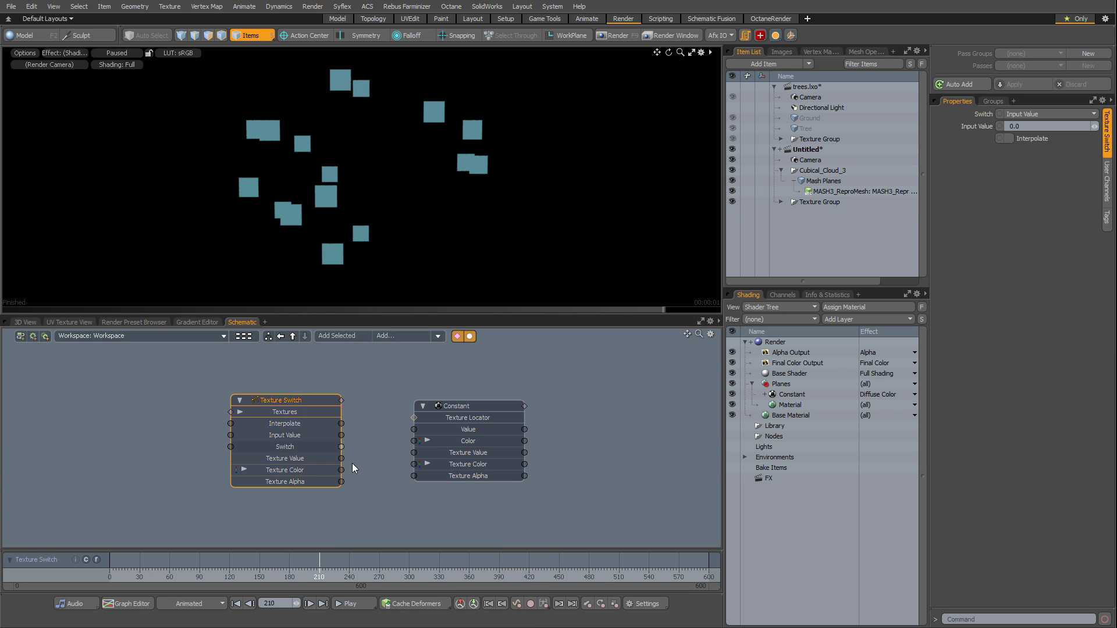
left_click_drag(341, 470, 414, 441)
left_click_drag(308, 400, 328, 406)
middle_click_drag(359, 374, 385, 375)
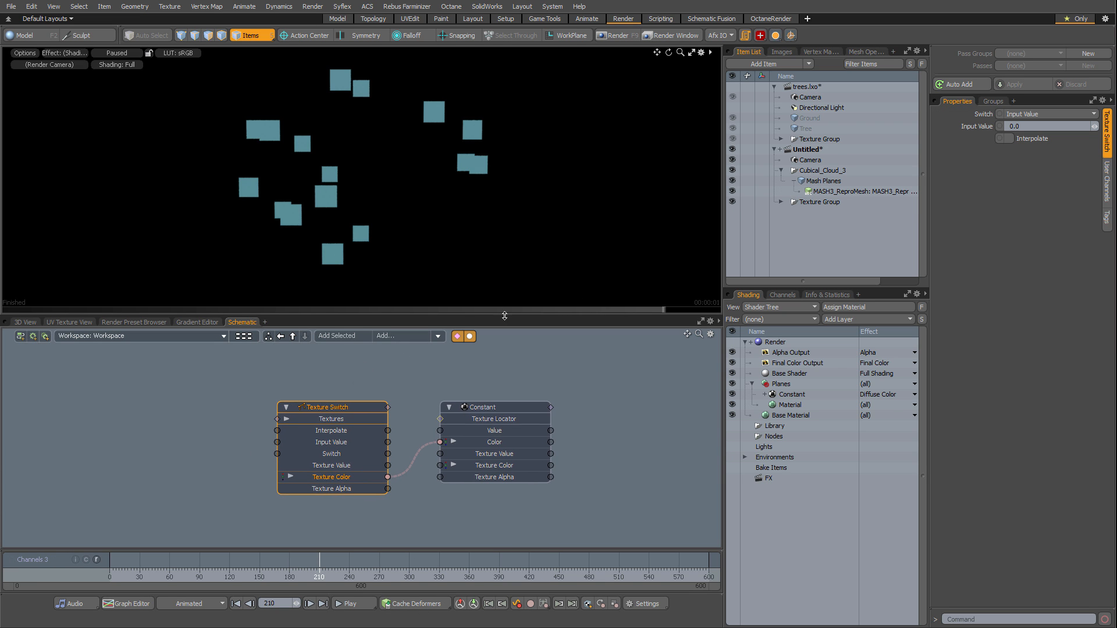
Load the Engineering, Marketing, PM, R and D, Sales, Support and Training images as clips.
left_click(782, 52)
left_click(844, 63)
left_click(843, 73)
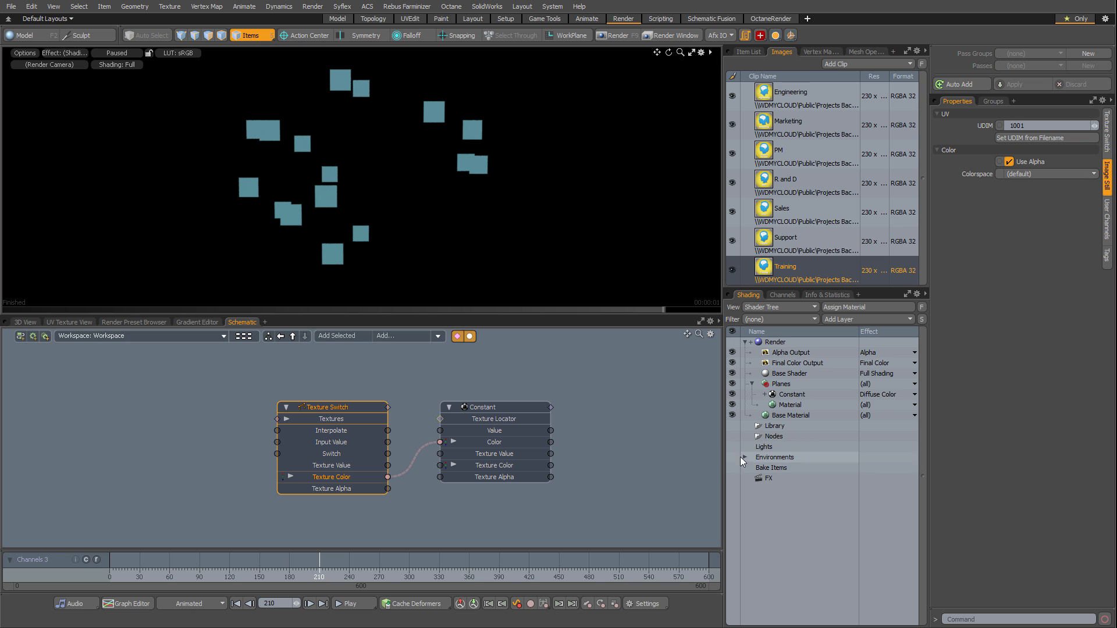
Add an empty Image Map node to the Schematic and place it on the input side of the Texture Switch.
left_click(755, 437)
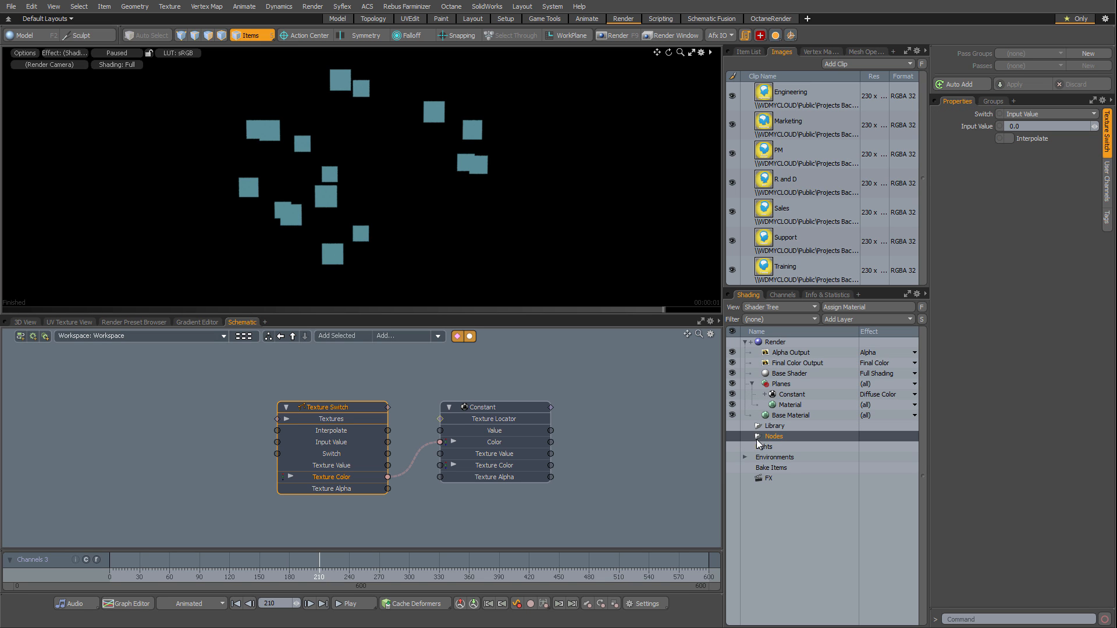
left_click(393, 336)
type("image")
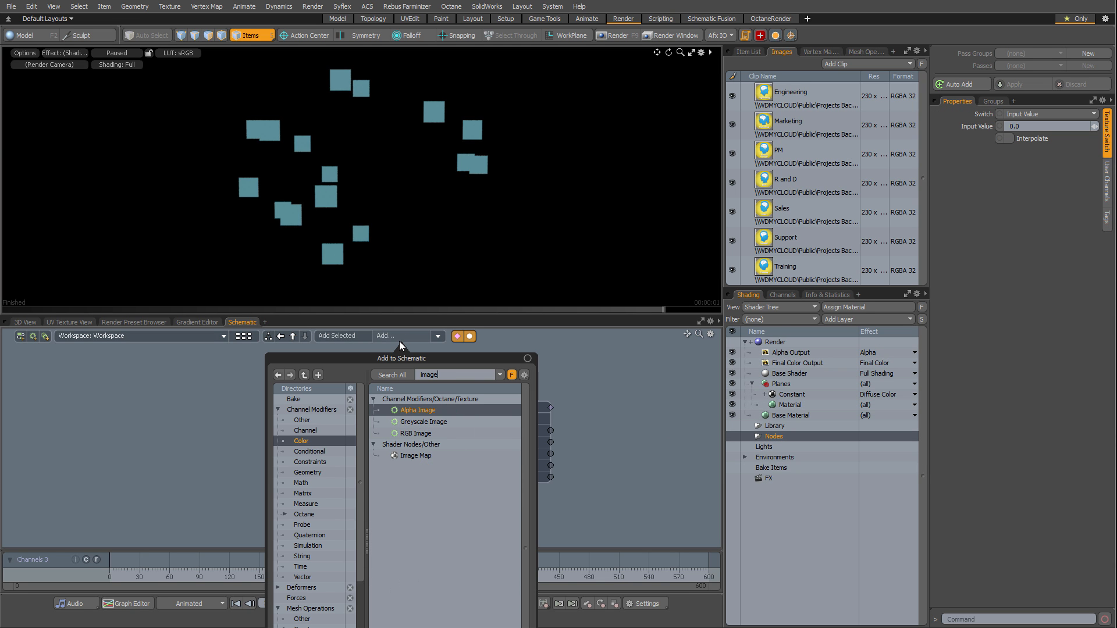
double_click(415, 456)
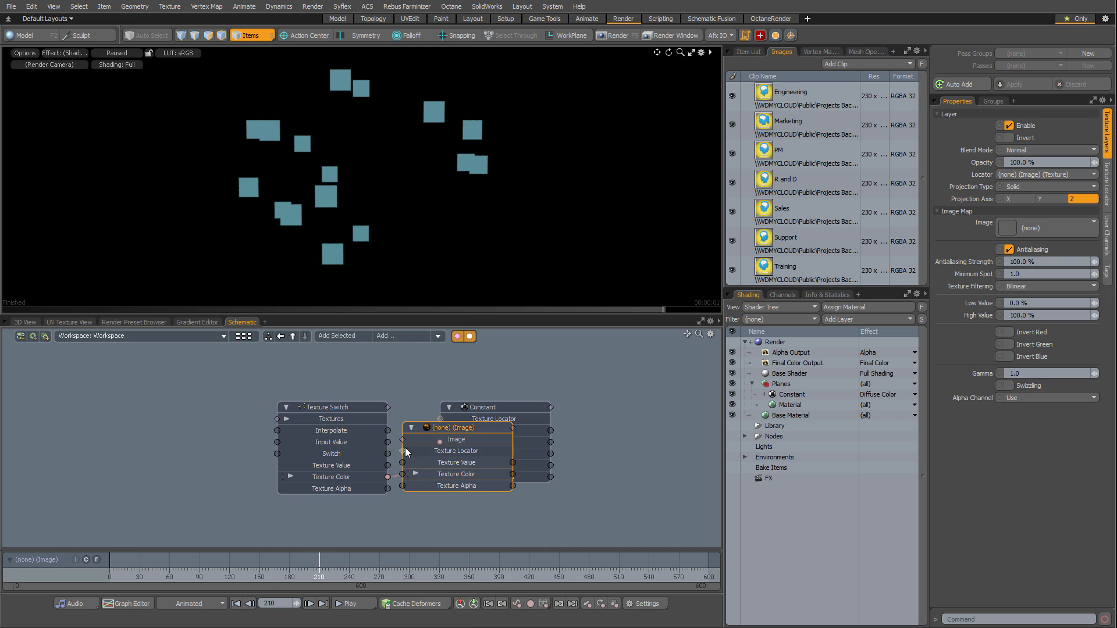
left_click_drag(437, 420, 156, 401)
left_click_drag(252, 412, 304, 394, "alt")
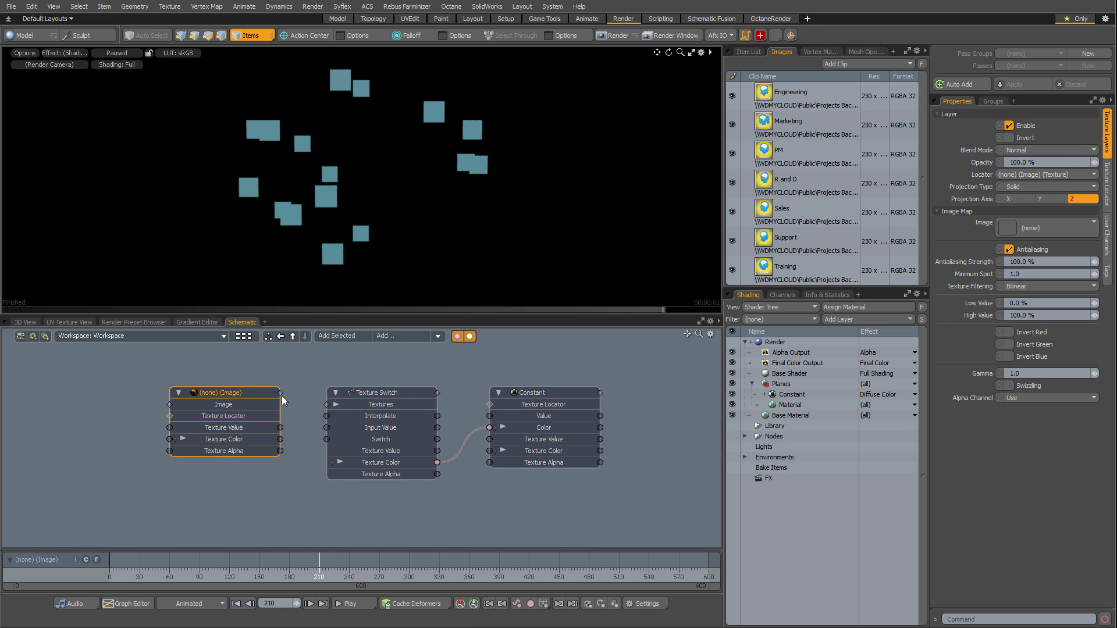
scroll(304, 394, "up", 2)
left_click_drag(233, 393, 215, 386)
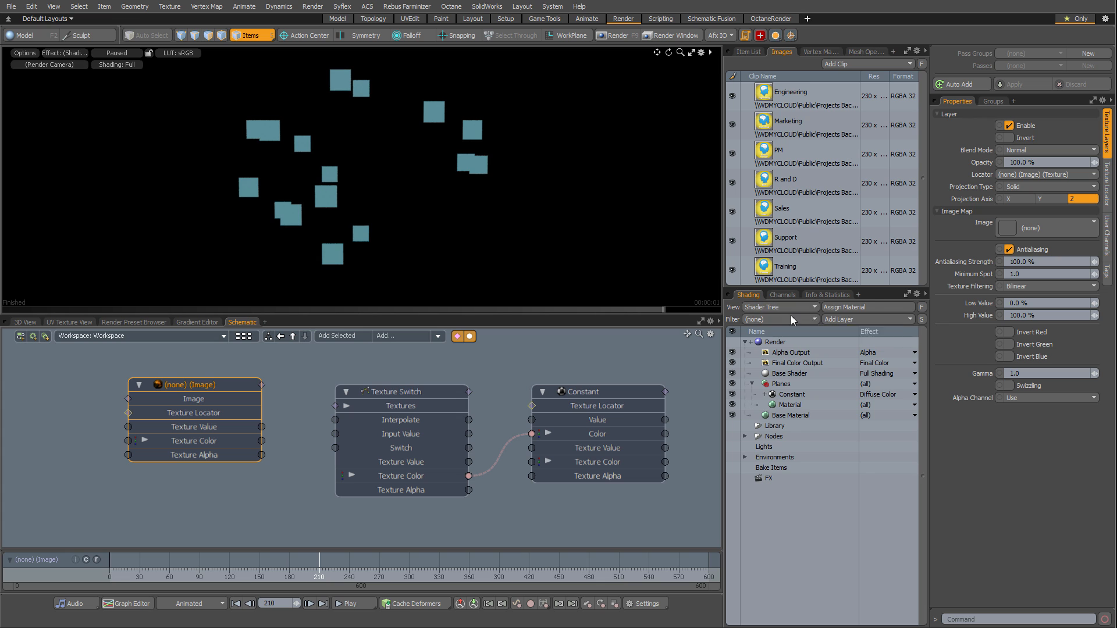
left_click(844, 320)
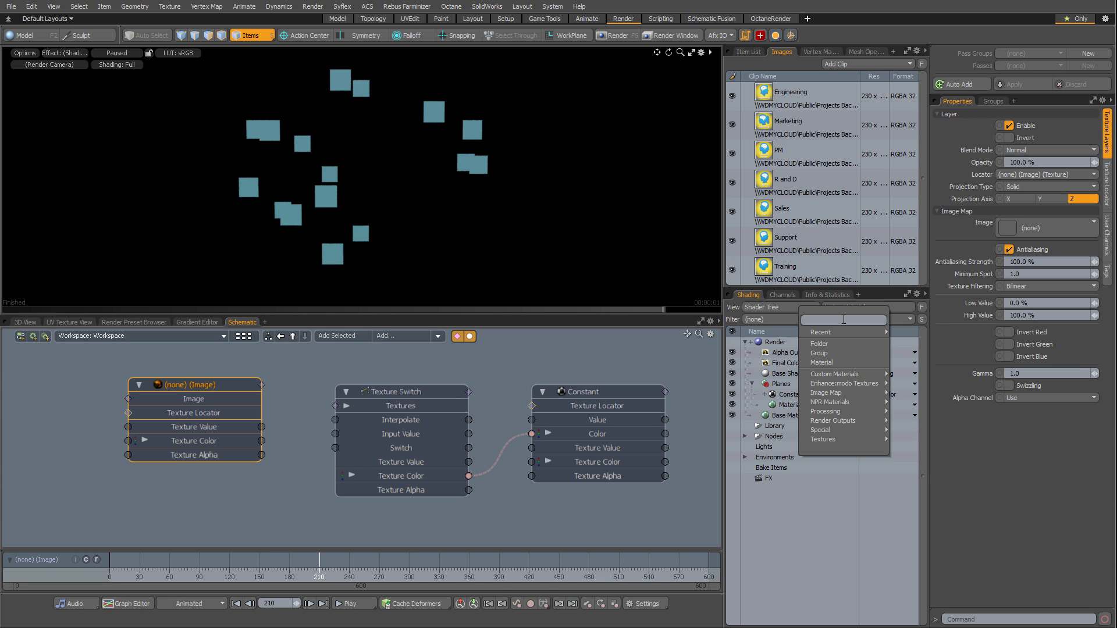
left_click(851, 62)
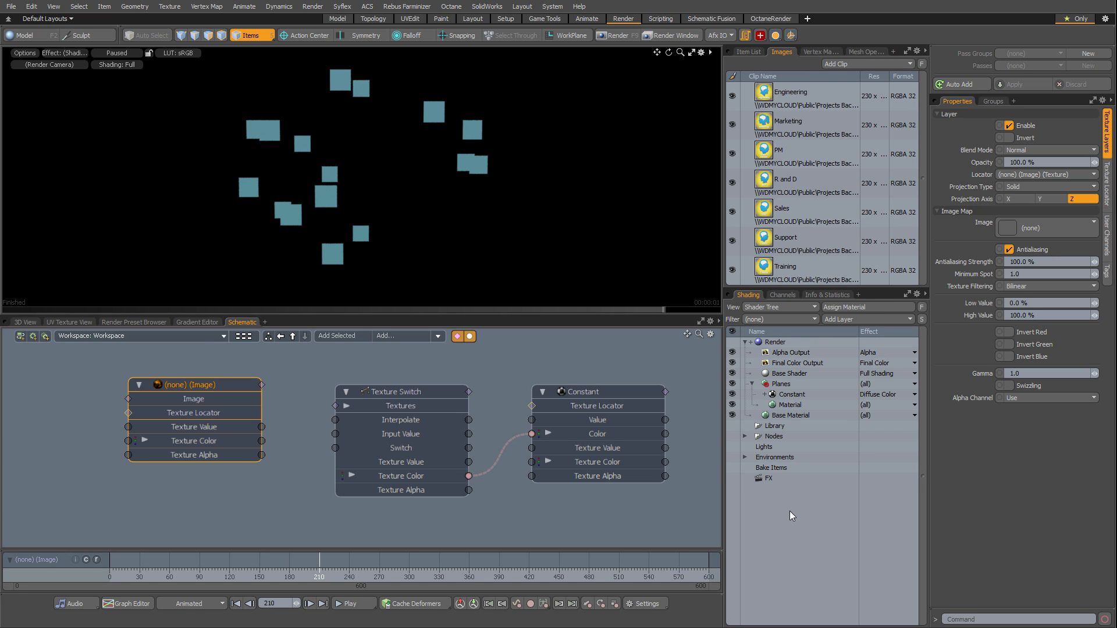
Duplicate the empty Image Map node three times and stack the four image nodes in a column on the input side of the Texture Switch.
mouse_move(226, 381)
left_mouse_down()
mouse_move(201, 390)
mouse_move(208, 371)
left_mouse_up()
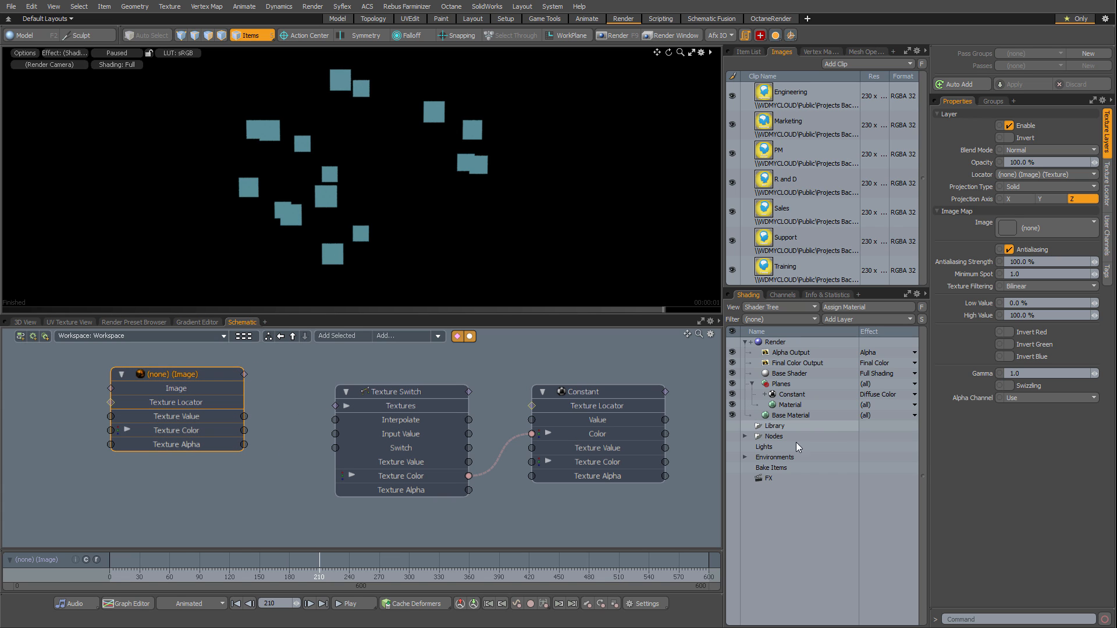
left_click(745, 436)
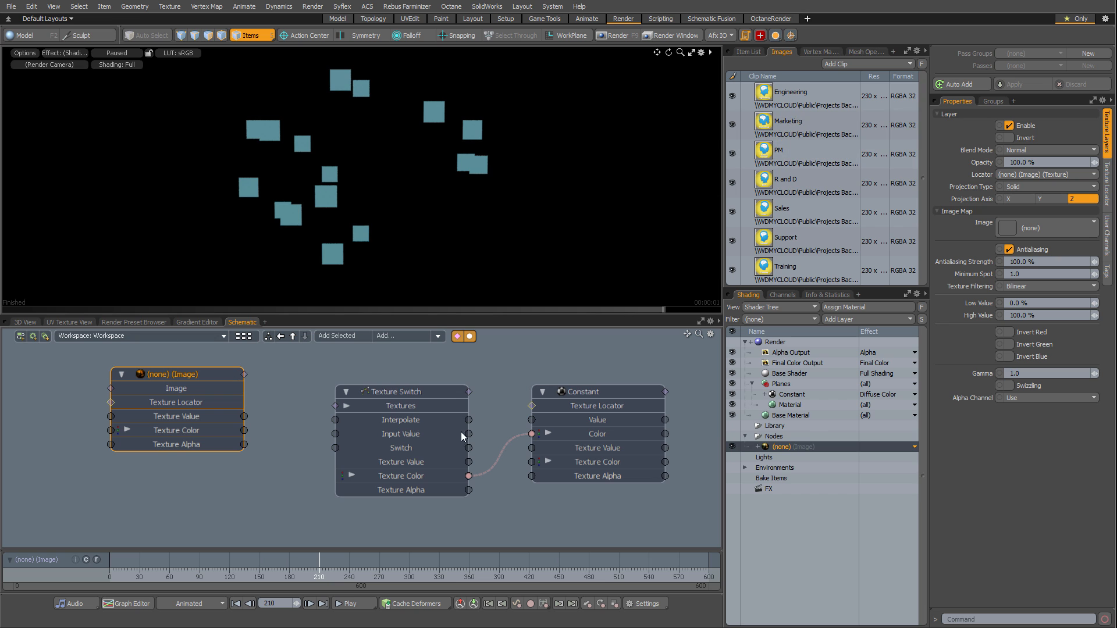
key("ctrl+d")
key("ctrl+d")
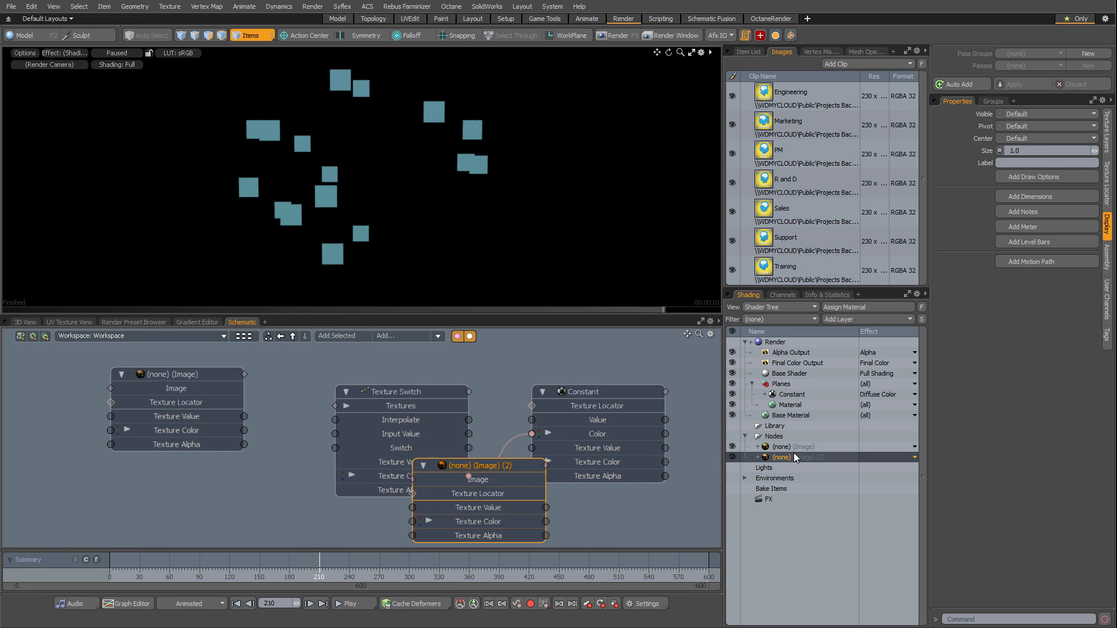
key("ctrl+d")
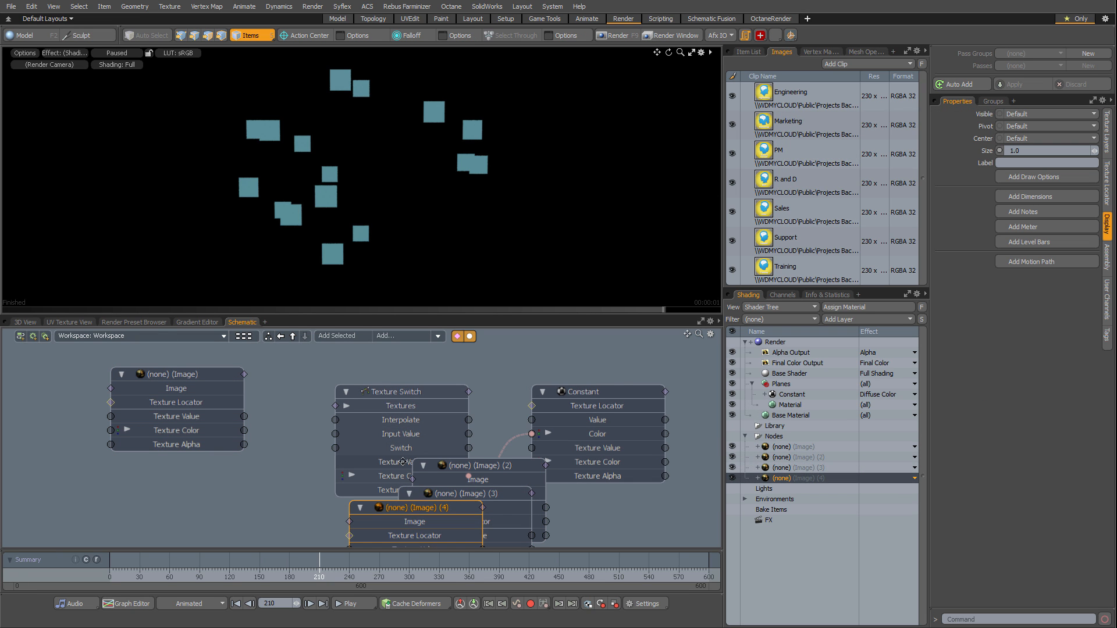
left_click_drag(428, 439, 211, 399)
left_click_drag(513, 416, 214, 480)
left_click_drag(561, 396, 373, 343)
Set the projection type of the four image nodes and the Constant together to UV Map, using the Texture UV map.
scroll(349, 496, "down", 5)
scroll(268, 504, "down", 1)
left_click(561, 372)
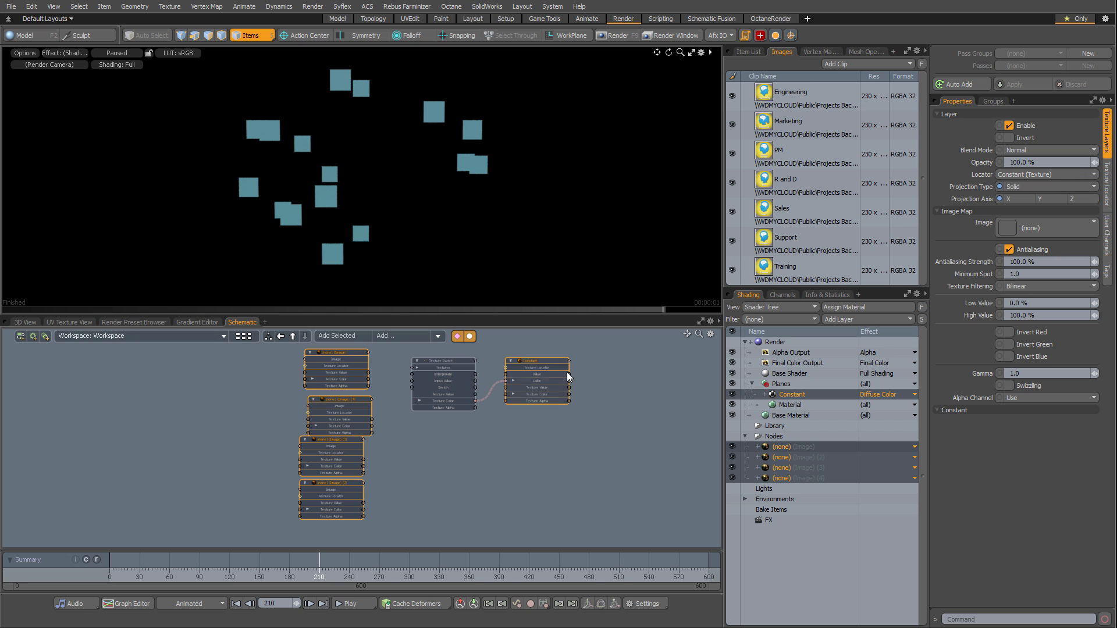
left_click(1109, 202)
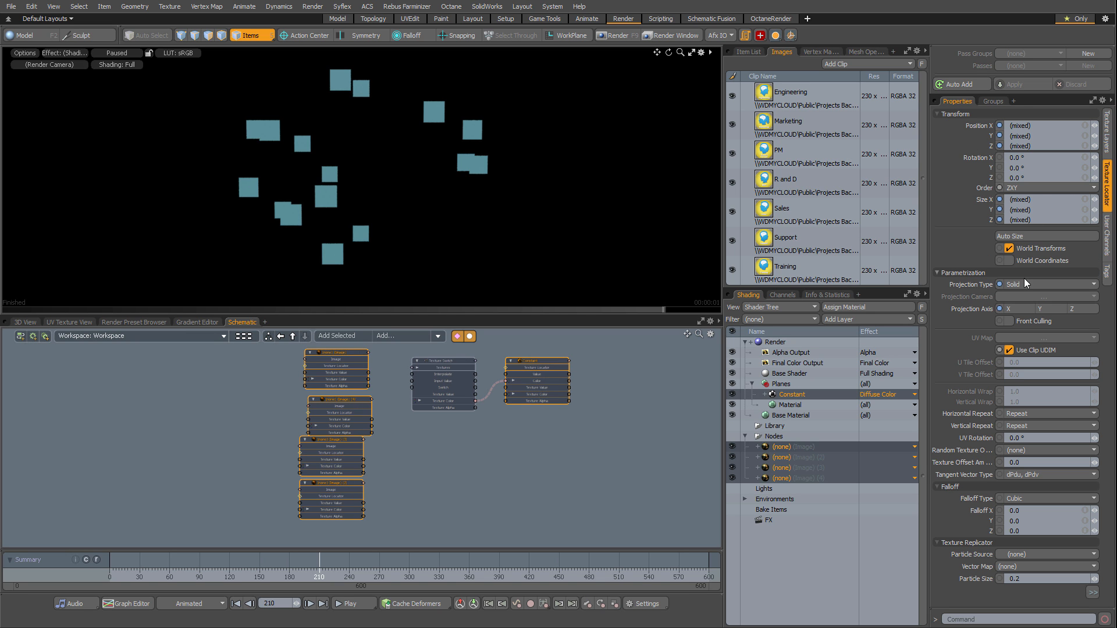
left_click(1023, 281)
left_click(1018, 323)
left_click(1020, 336)
left_click(1022, 344)
scroll(471, 506, "down", 1)
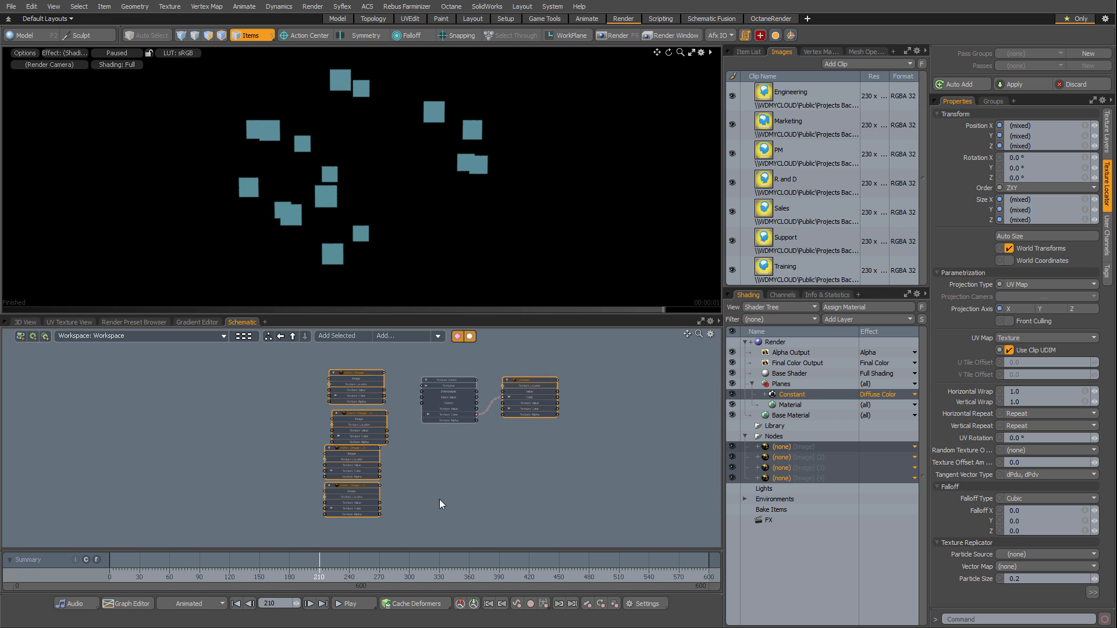
Connect all four image nodes to the Textures input of the Texture Switch.
left_click(444, 508)
left_click_drag(277, 379, 412, 531)
scroll(399, 402, "up", 5)
left_click_drag(367, 434, 461, 360)
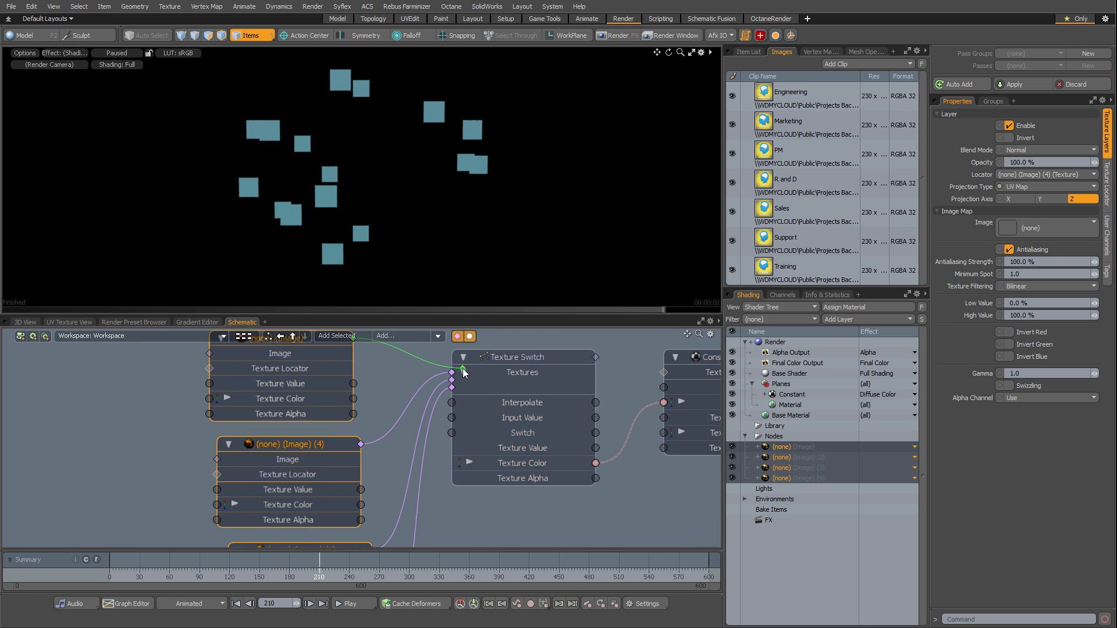
scroll(444, 420, "down", 2)
scroll(443, 420, "down", 3)
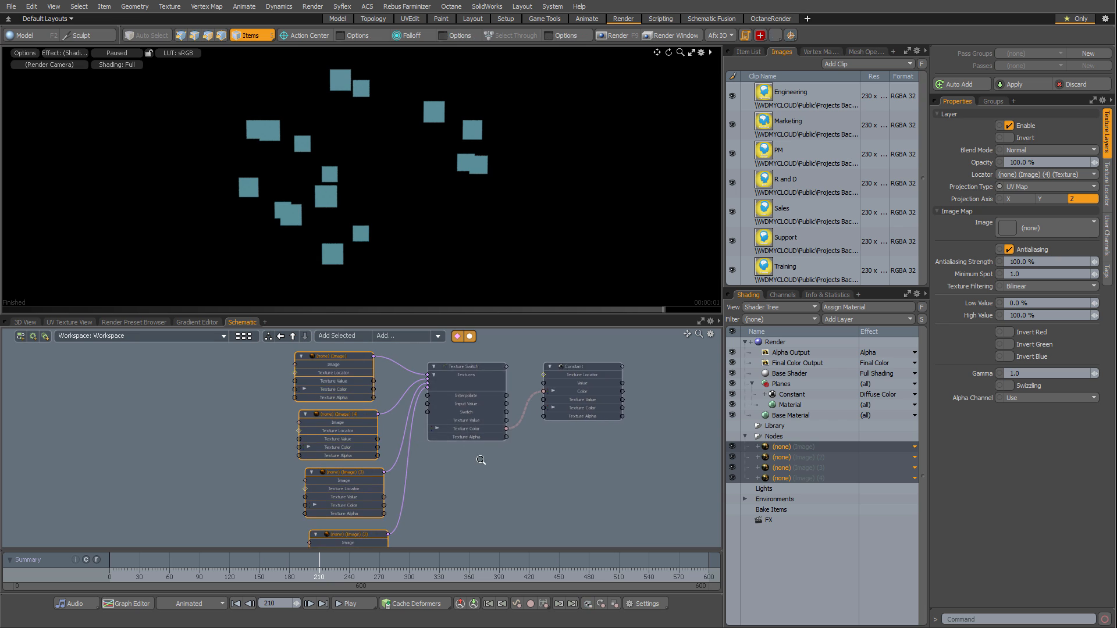
Assign the Engineering image to the first empty image node and the Marketing image to the one below it.
left_click(347, 366)
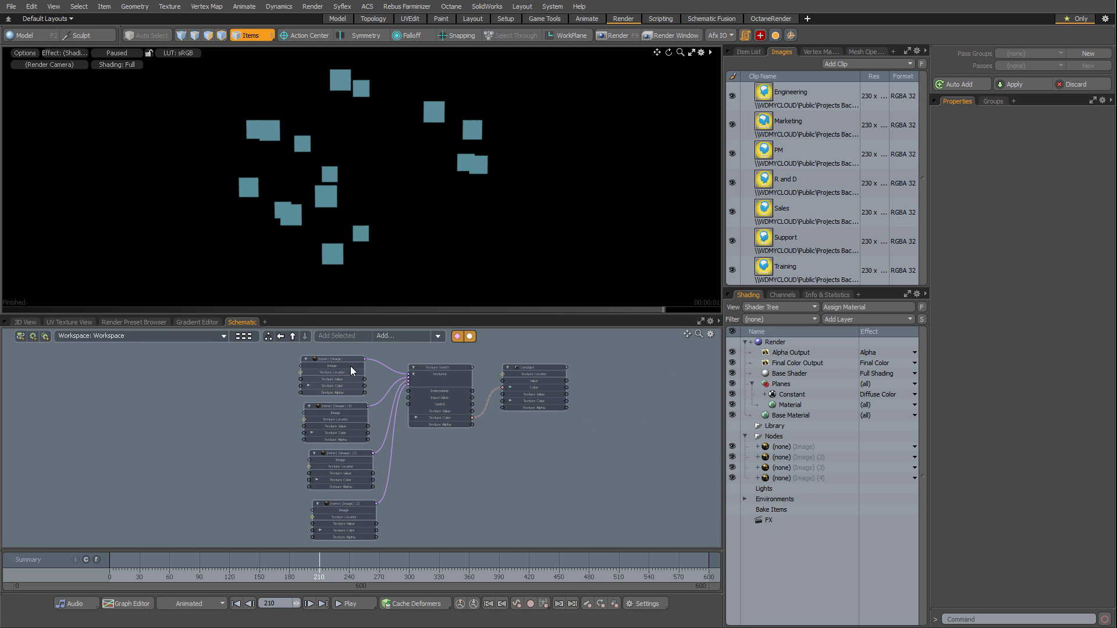
left_click(1025, 227)
left_click(1108, 280)
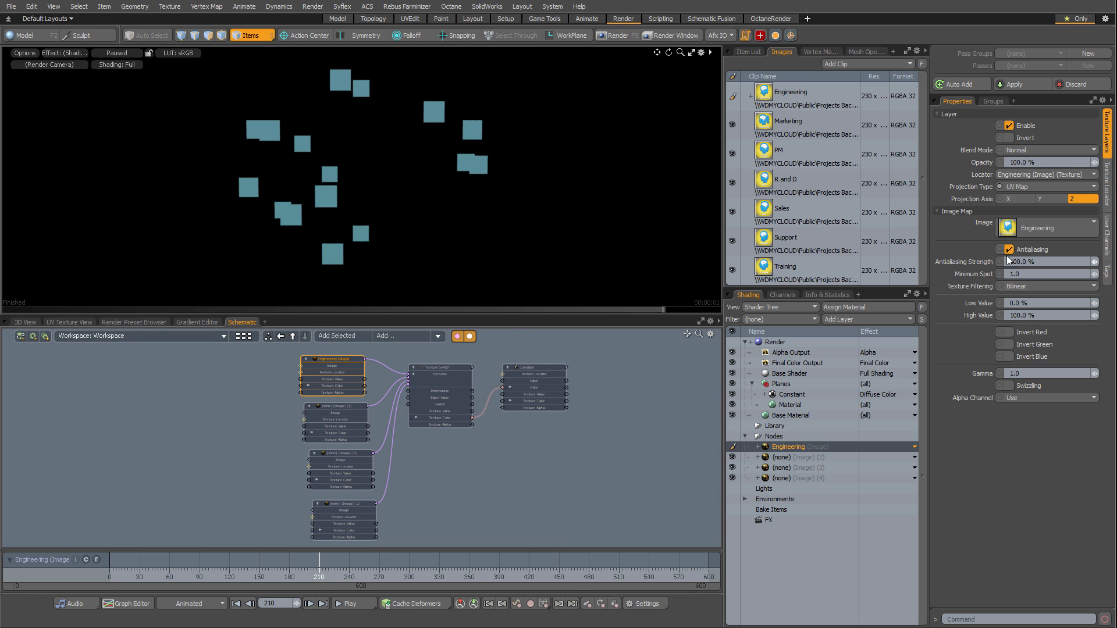
left_click(464, 410)
left_click(348, 426)
left_click(1065, 228)
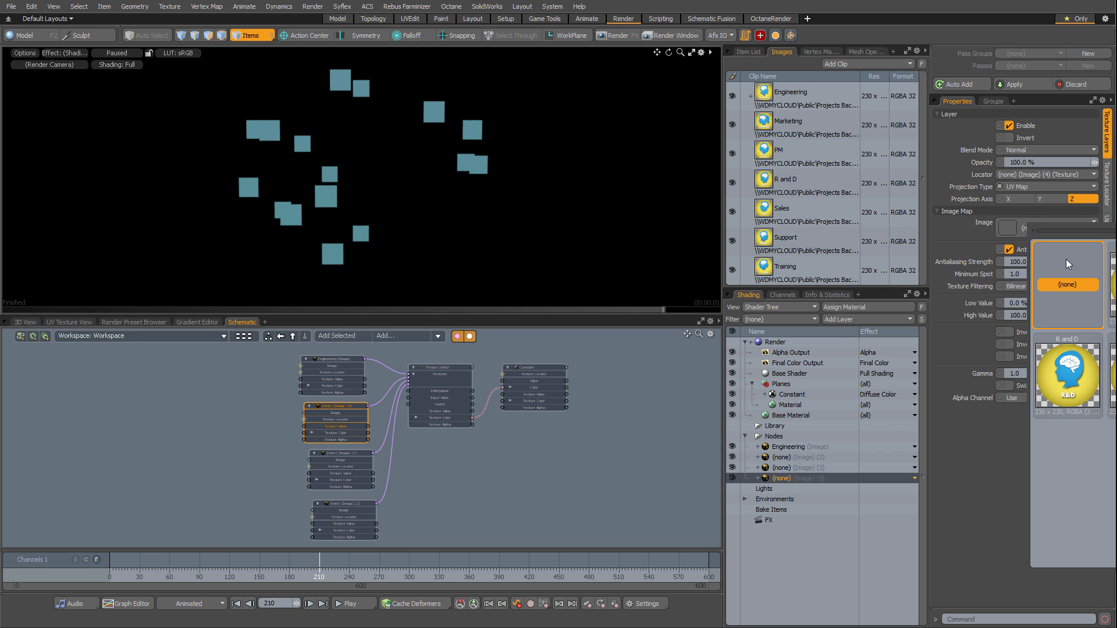
left_click(1108, 373)
Assign the PM image to the third image node and the R and D image to the fourth.
left_click(343, 466)
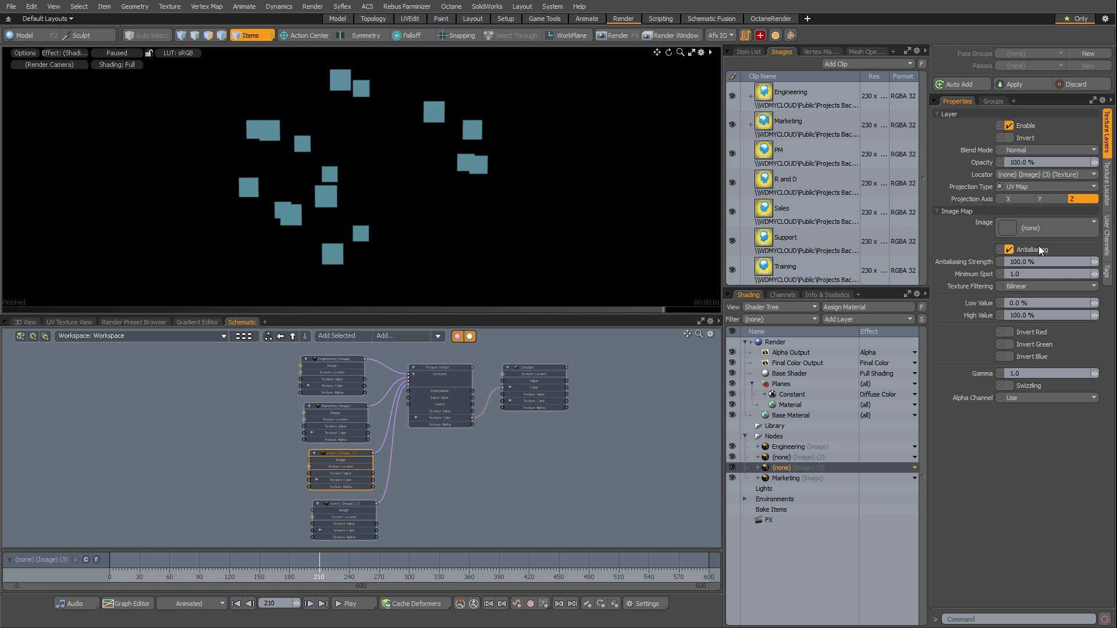
left_click(1036, 228)
left_click(1113, 283)
left_click(364, 506)
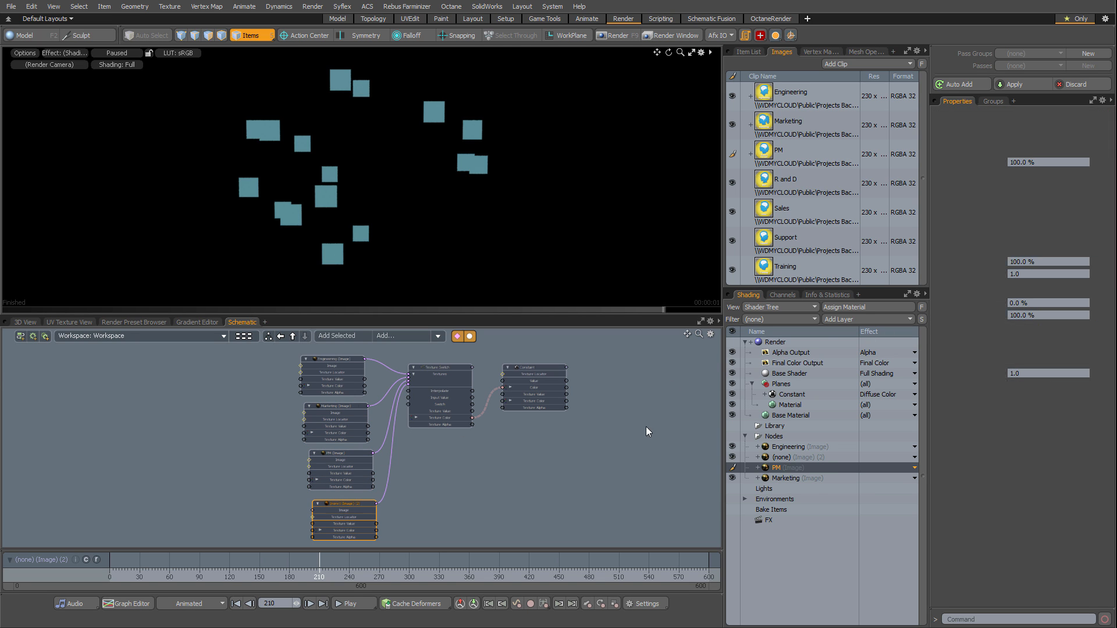
left_click(1056, 226)
left_click(1039, 400)
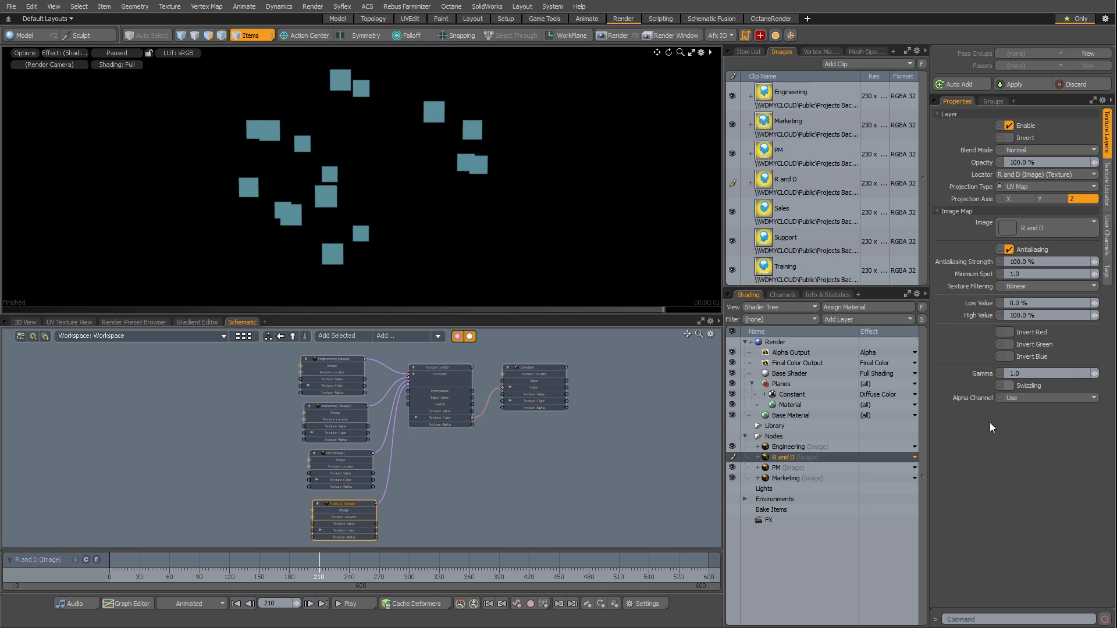
Set the Texture Switch to switch by Input Value and move the four image nodes farther away from it.
left_click(451, 370)
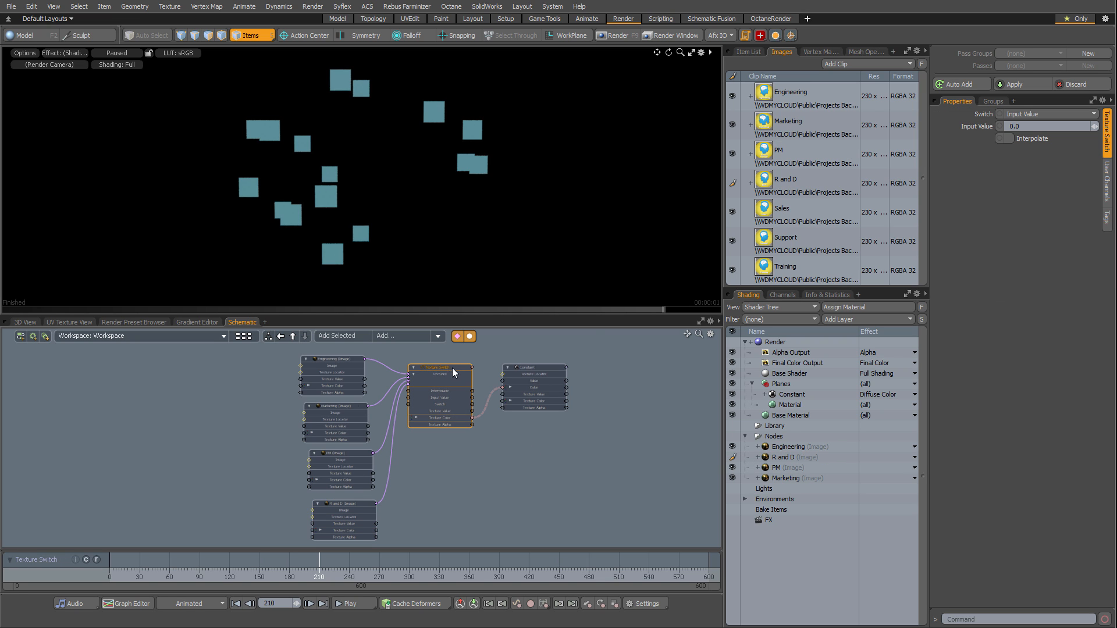
left_click(1023, 114)
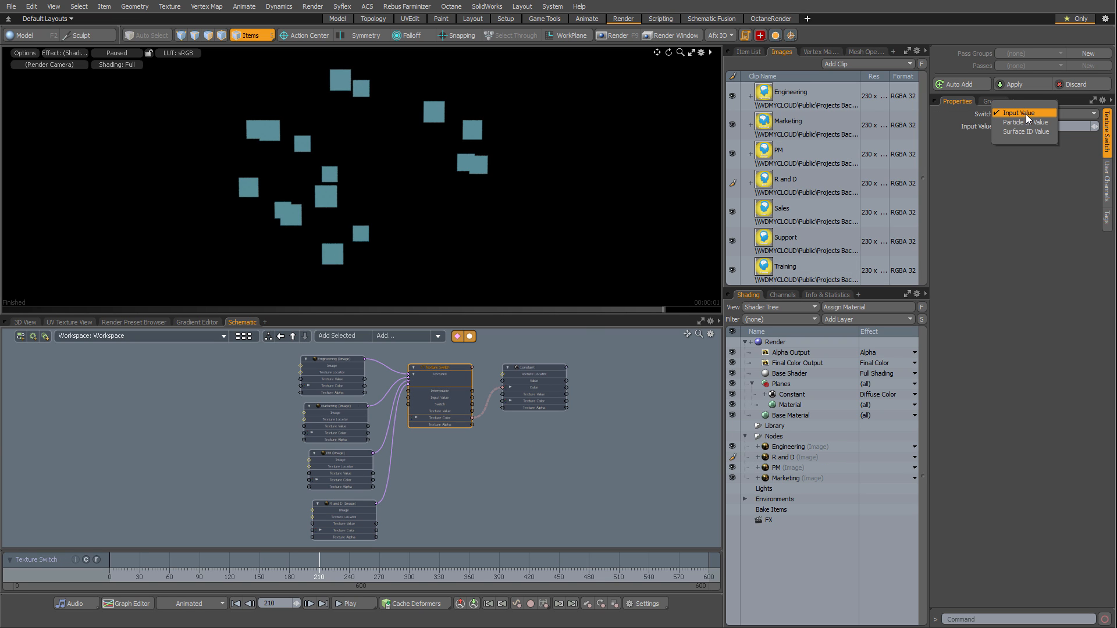
left_click(1025, 112)
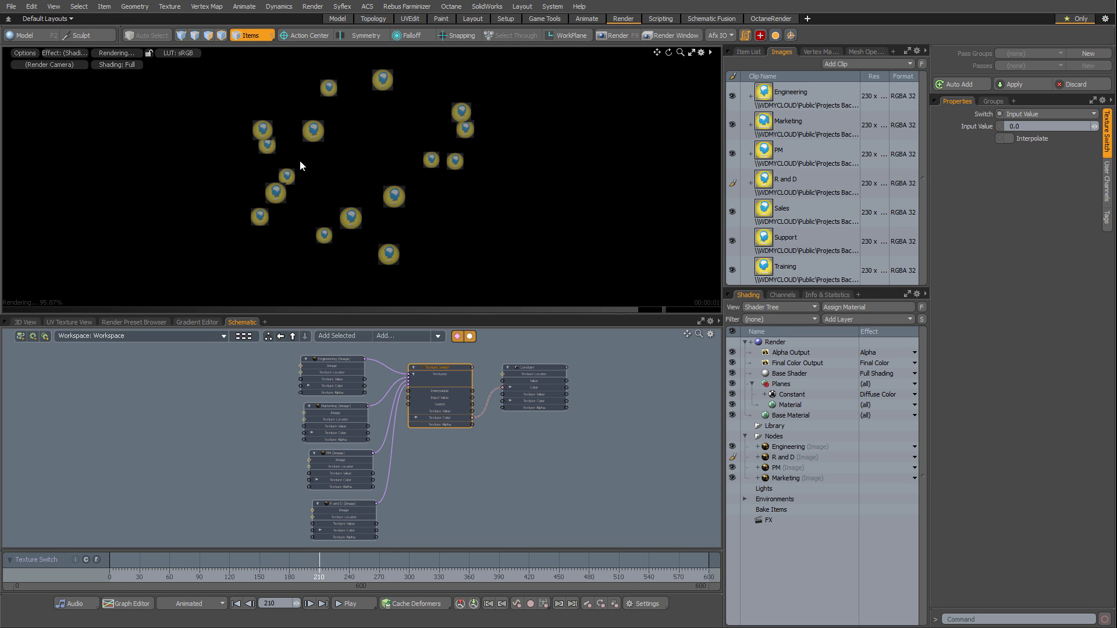
left_click_drag(245, 358, 271, 494)
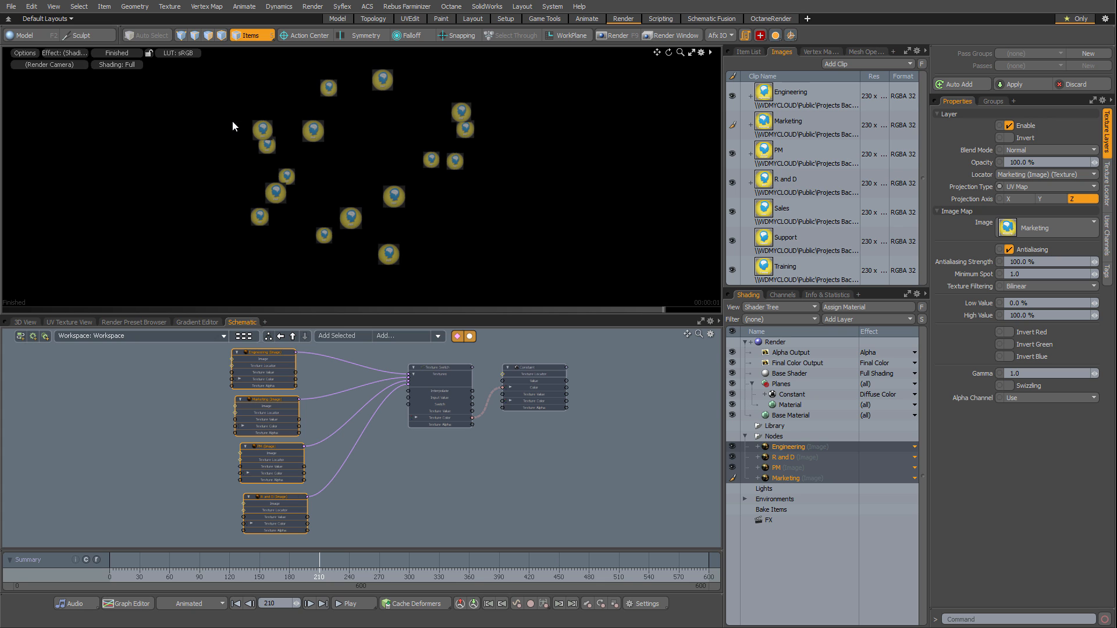
Add an Engineering image map layer to the Planes group and set its alpha channel to Alpha Only.
left_click(810, 386)
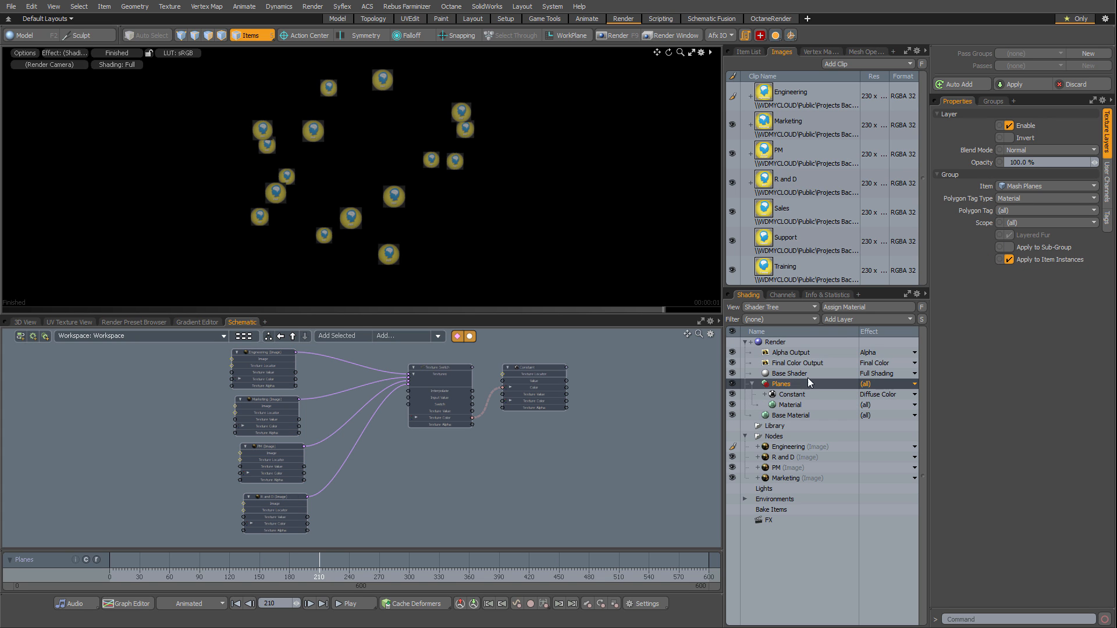
left_click(867, 319)
mouse_move(881, 393)
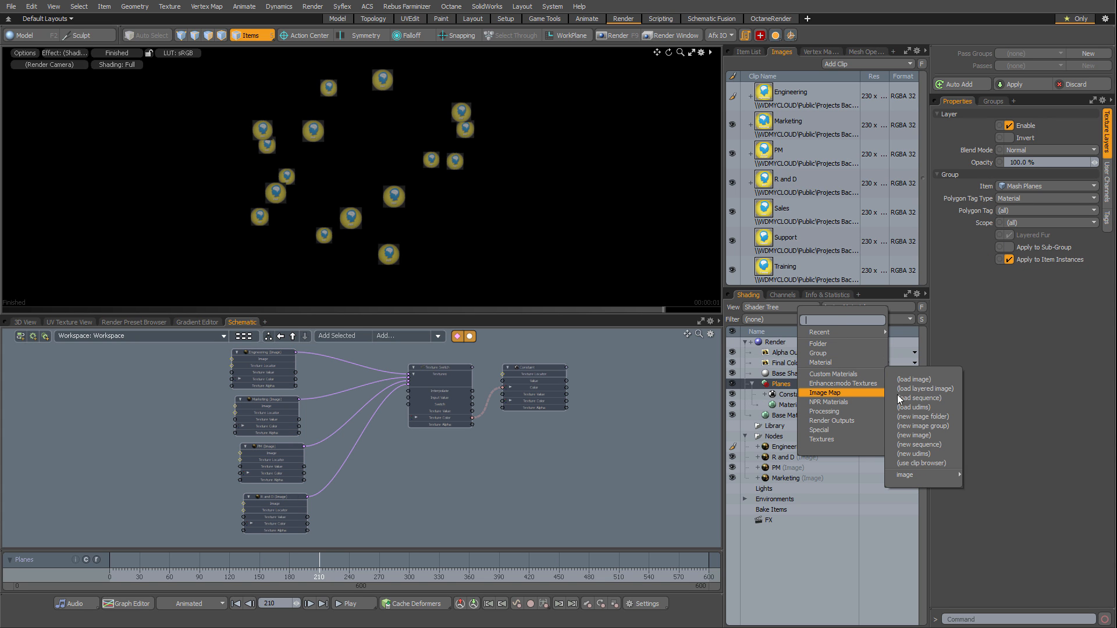
left_click(922, 464)
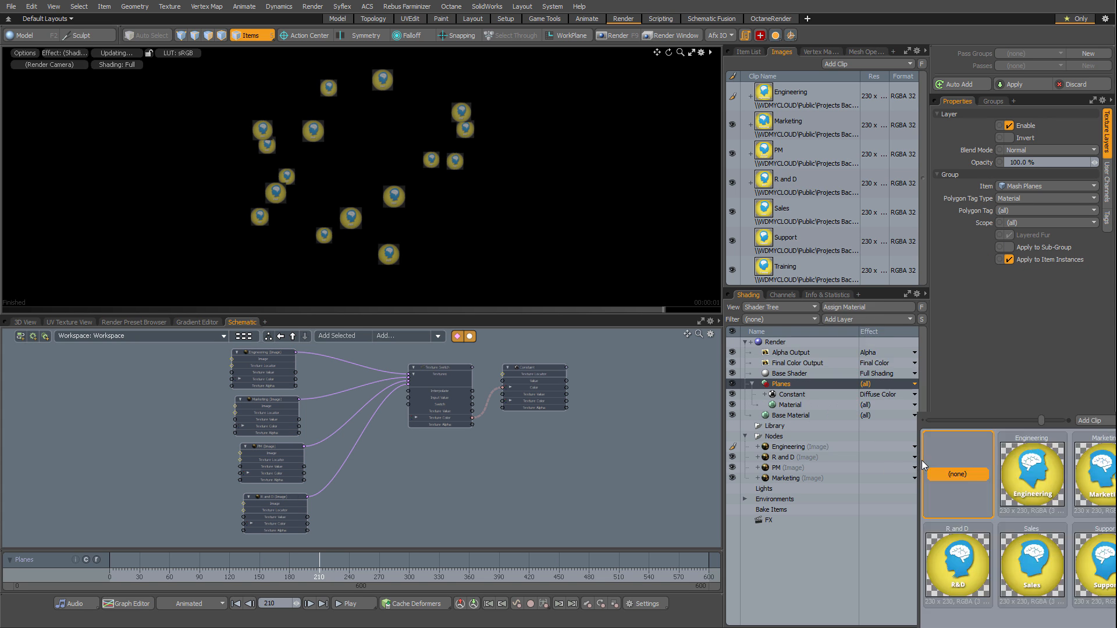
left_click(1040, 497)
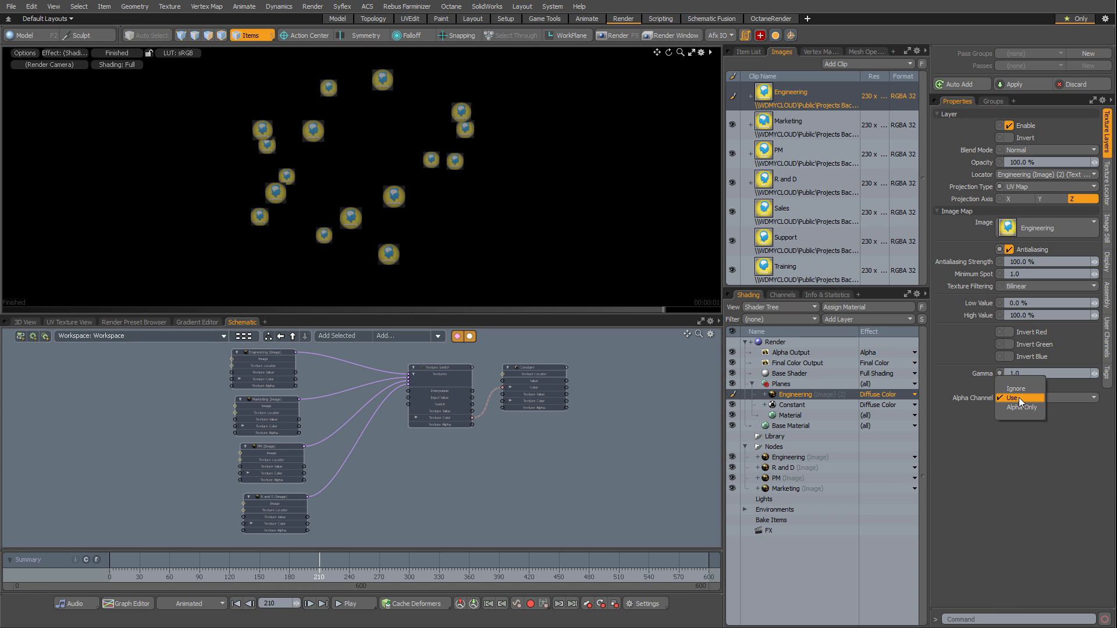
left_click(1020, 407)
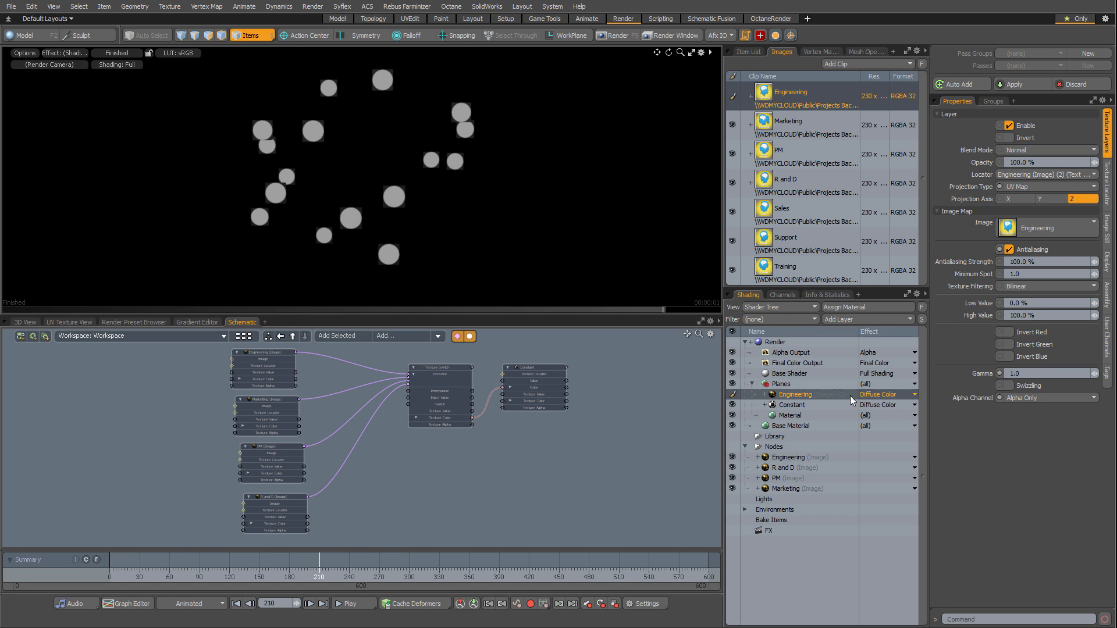
left_click(878, 396)
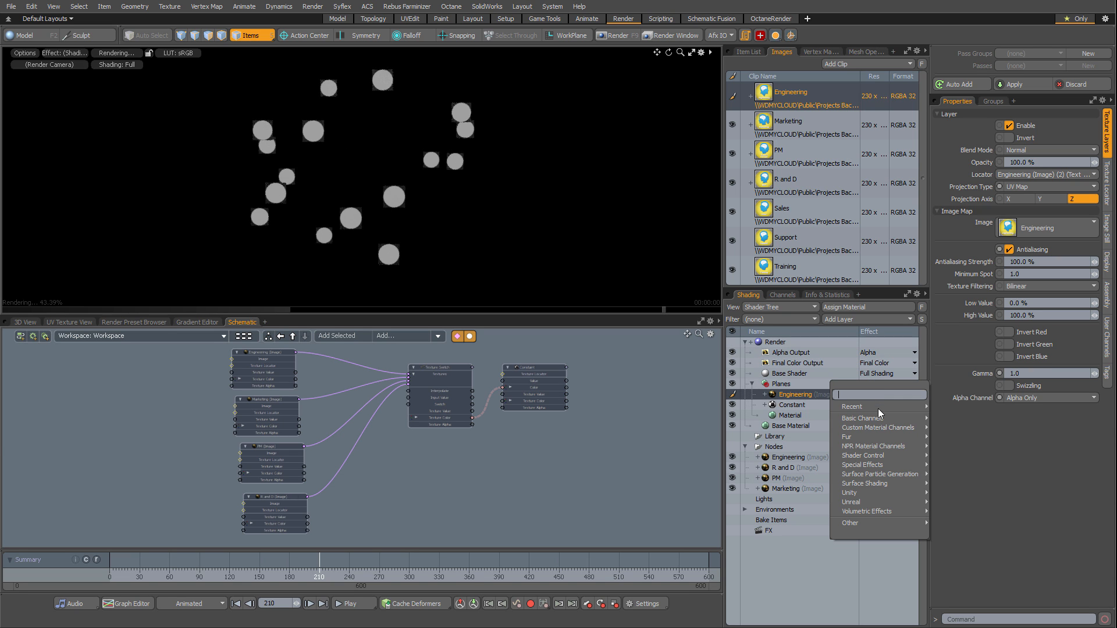
mouse_move(882, 465)
left_click(942, 461)
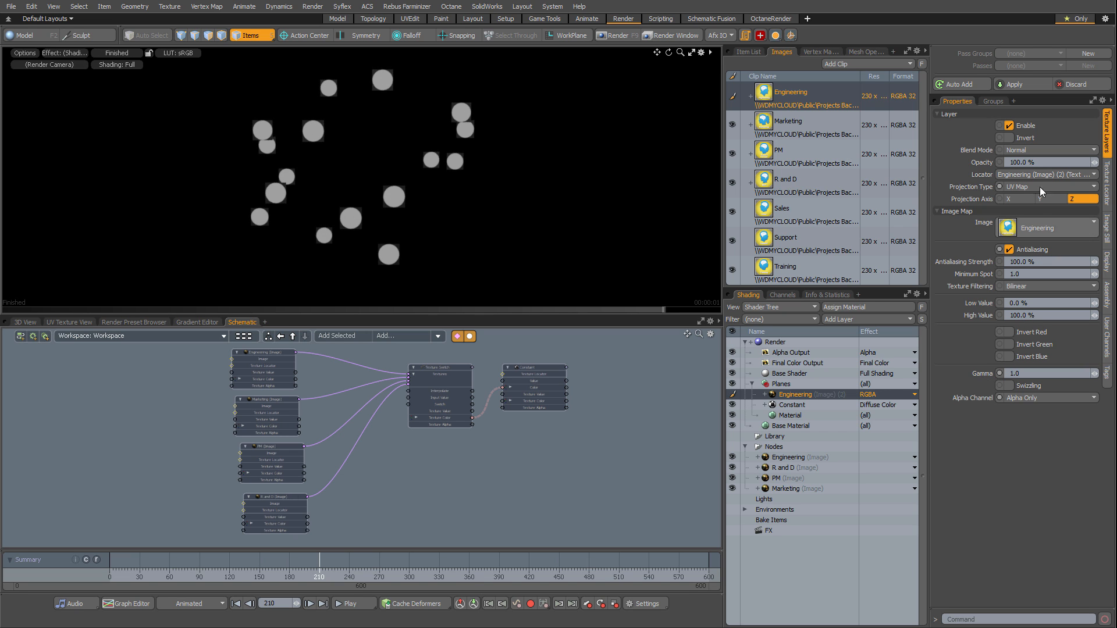
Invert the Engineering layer in the Planes group and set its effect to Stencil.
left_click(1023, 138)
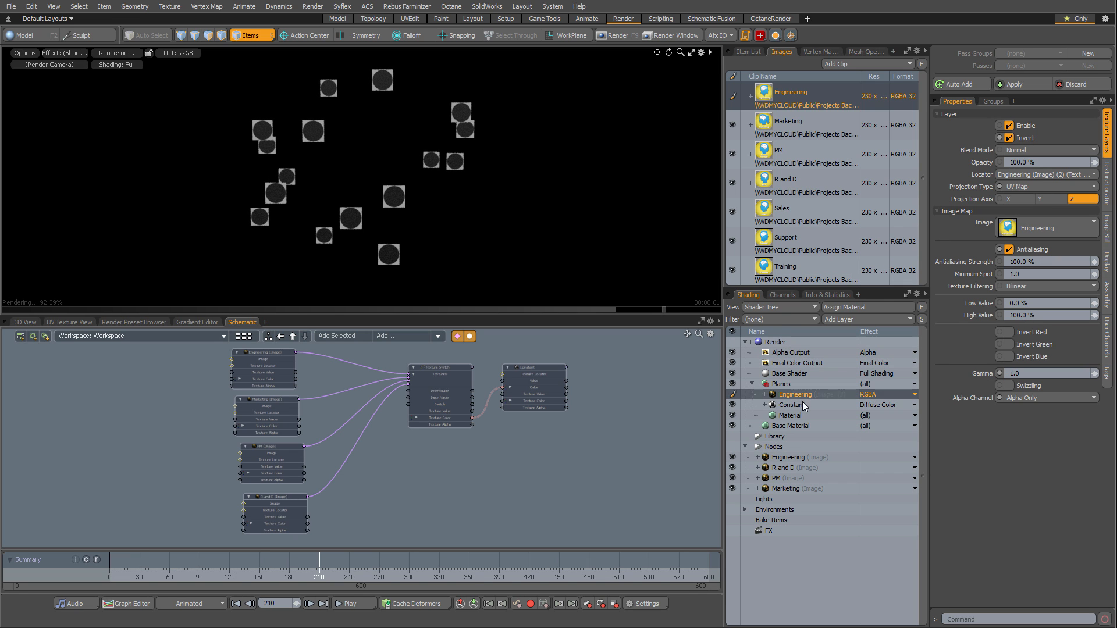
left_click(869, 395)
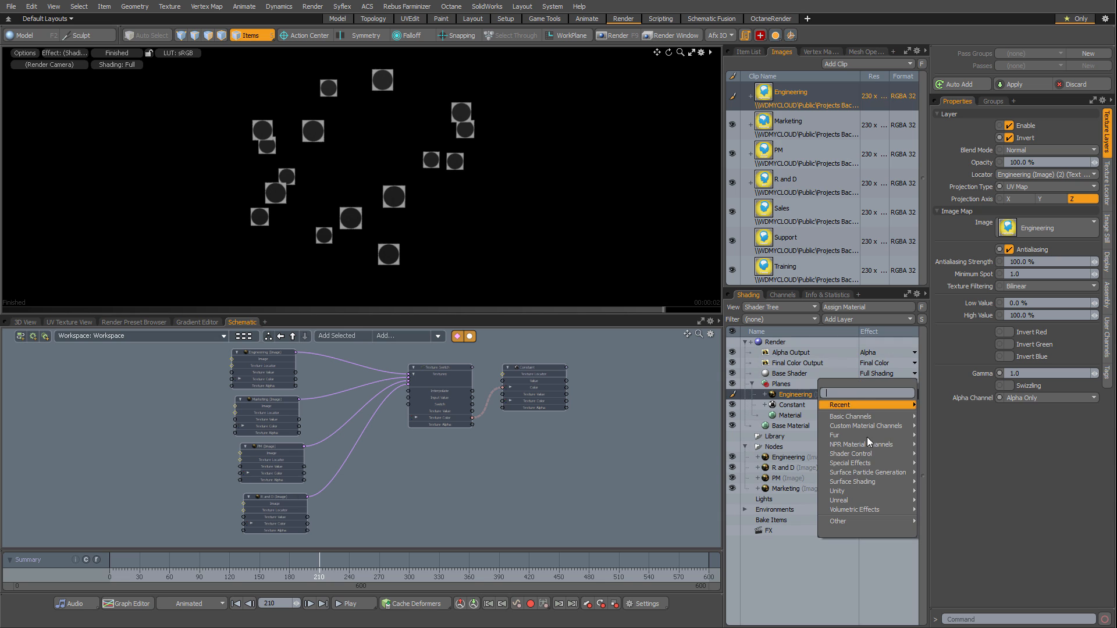
mouse_move(861, 472)
left_click(931, 470)
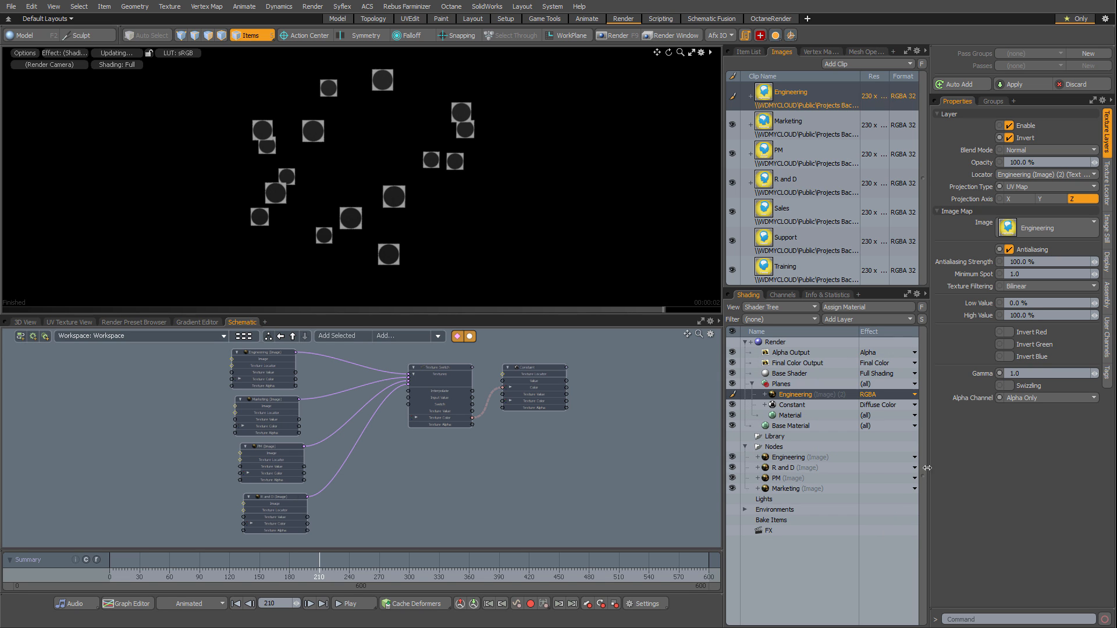
Check the alpha output of the planes in the render preview, and return the preview to final shading.
left_click(121, 54)
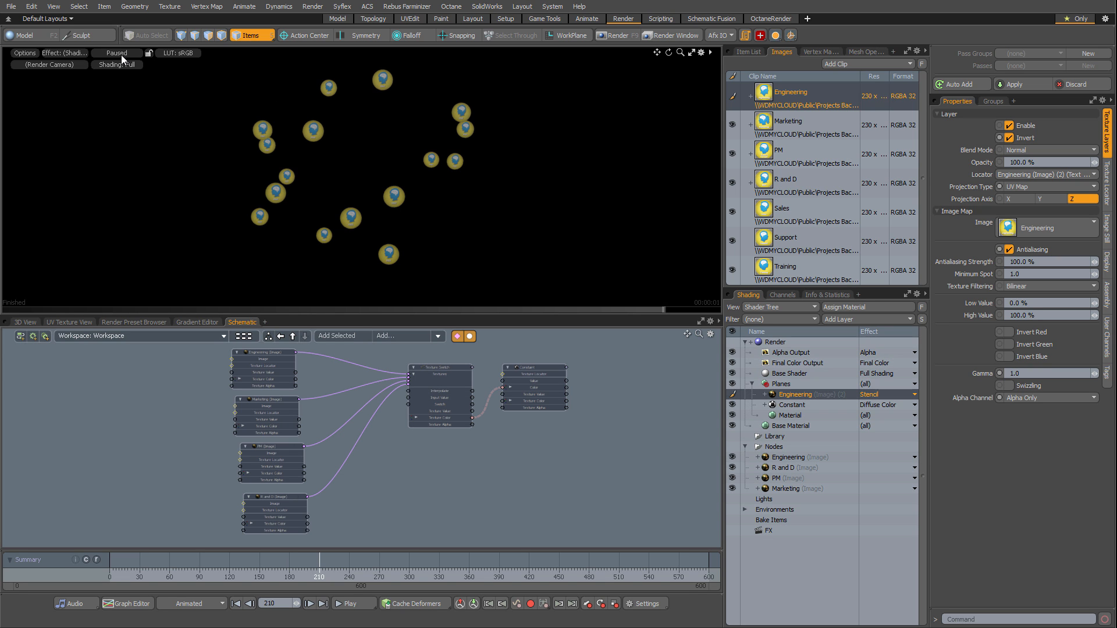
left_click(66, 53)
left_click(66, 96)
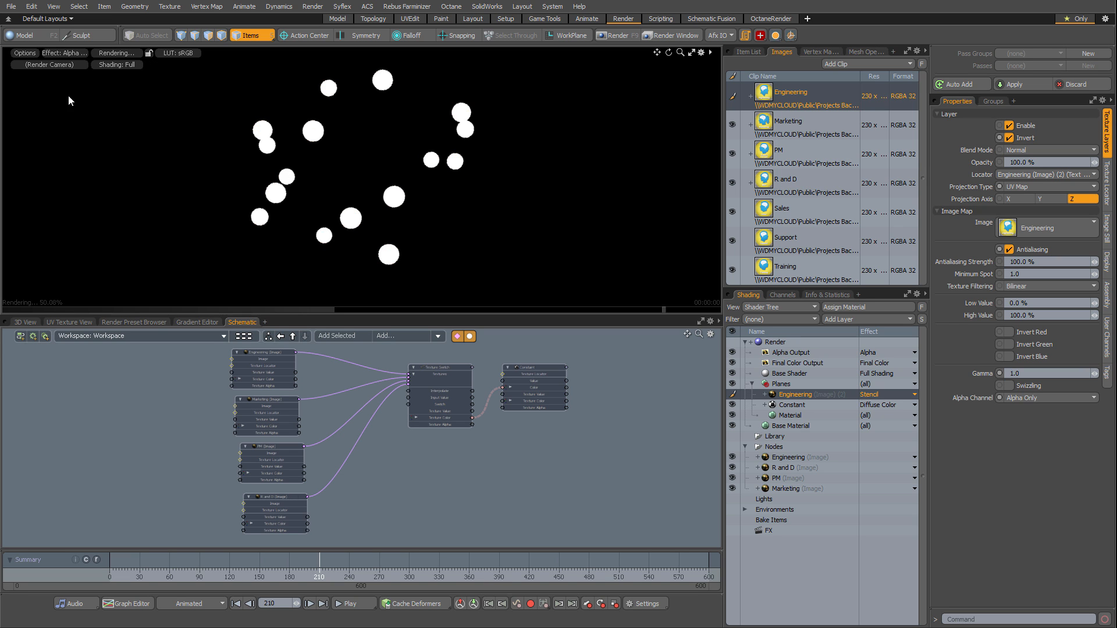
left_click(78, 51)
left_click(70, 82)
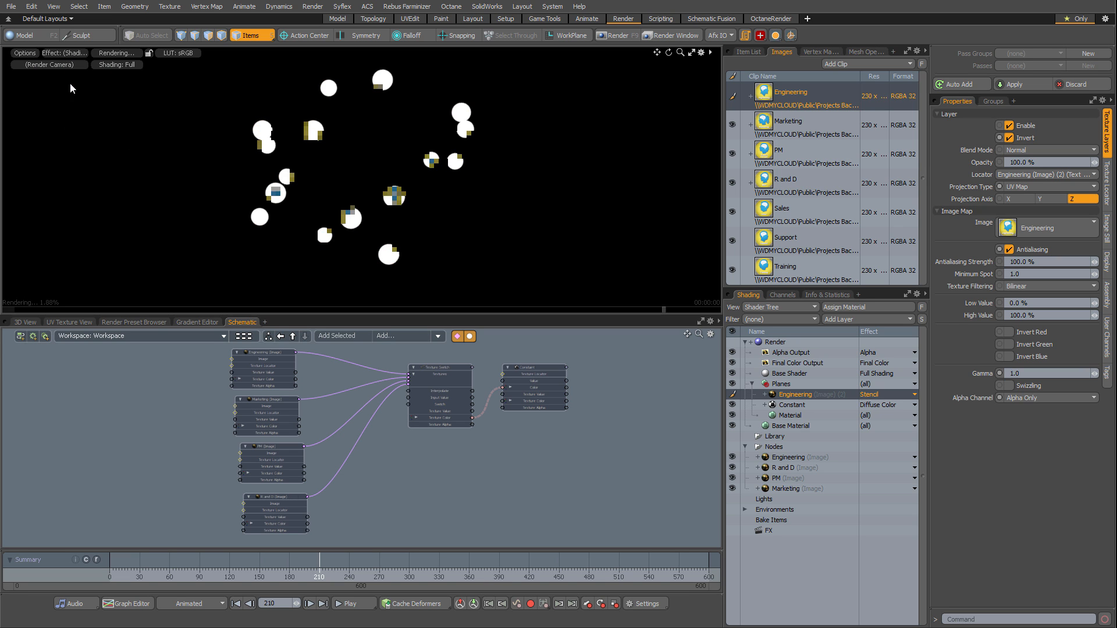
Show the Environment item's settings to review its visibility to the camera.
left_click(745, 509)
left_click(789, 520)
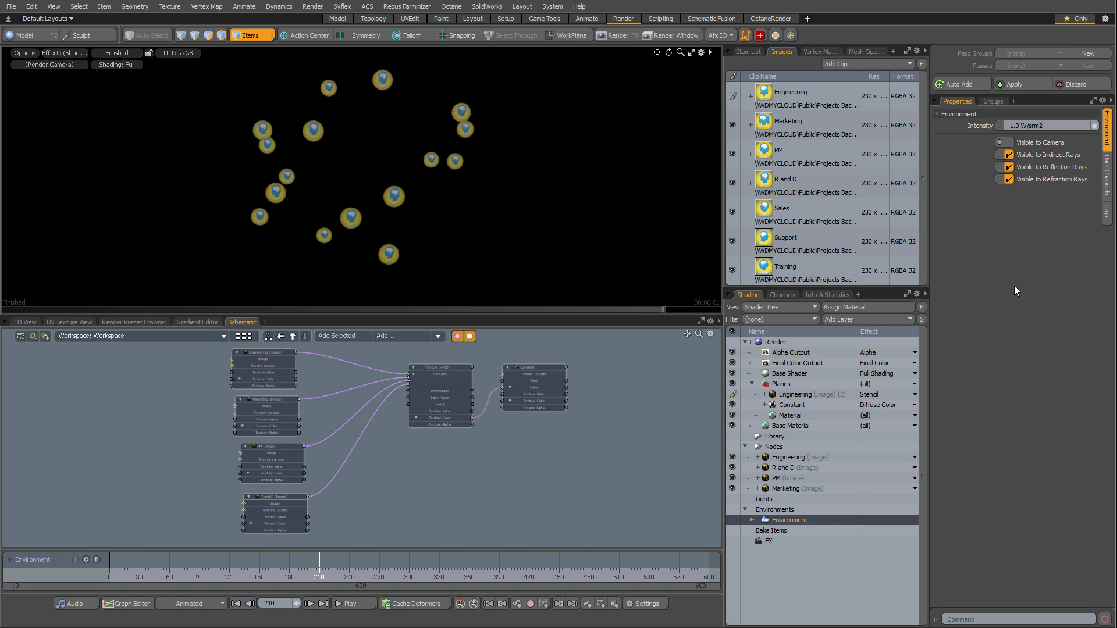
Make the environment visible to the camera and set the Constant layer's effect to Luminous Color.
left_click(1051, 141)
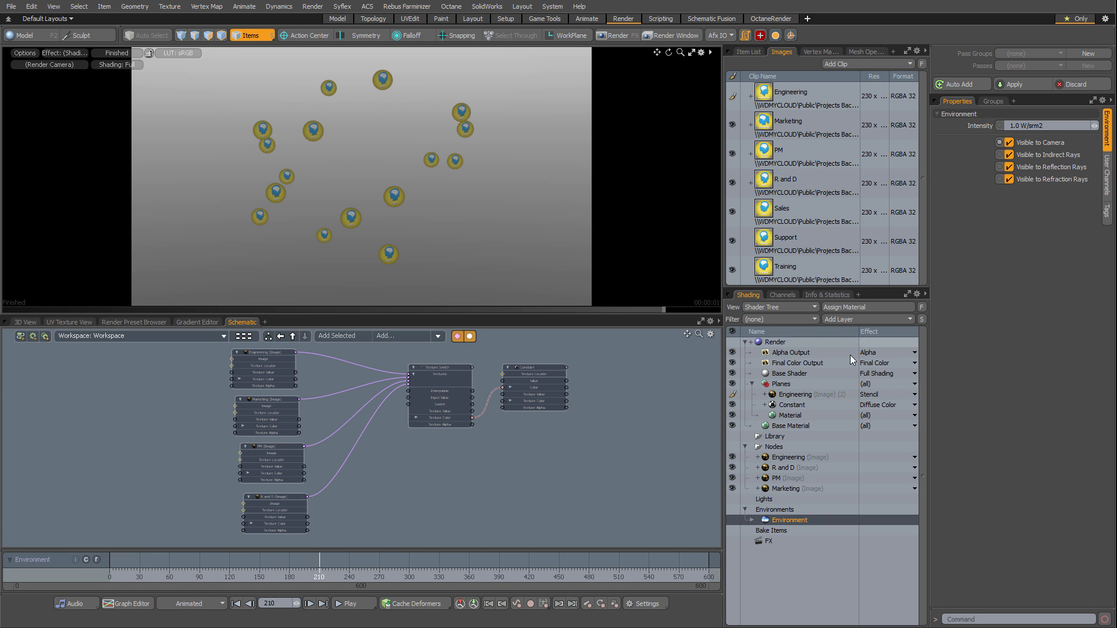
left_click(875, 404)
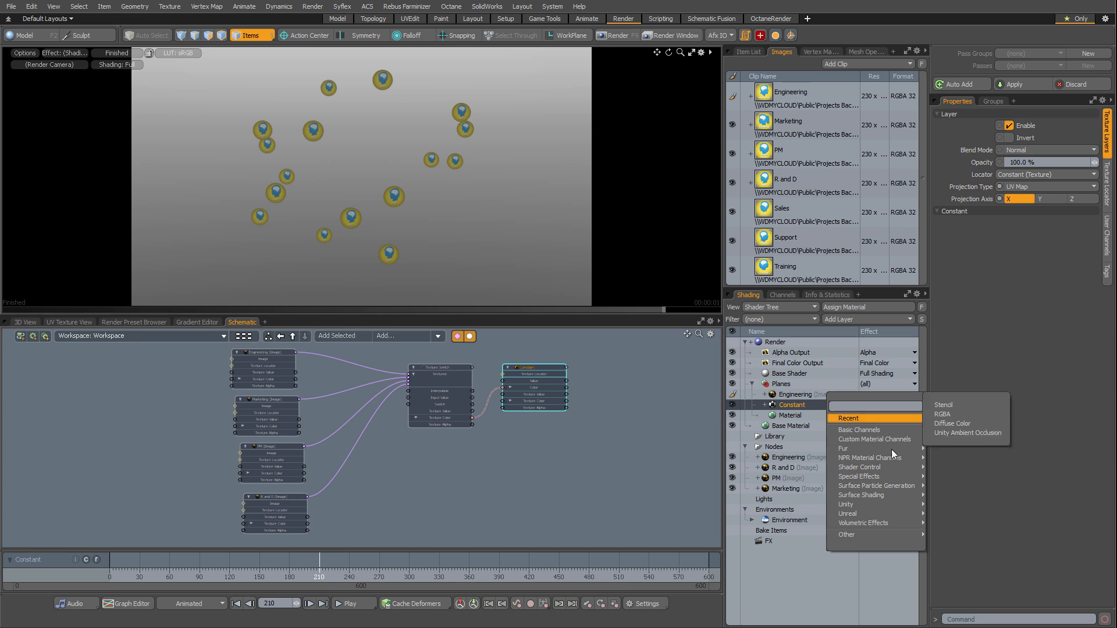
mouse_move(872, 469)
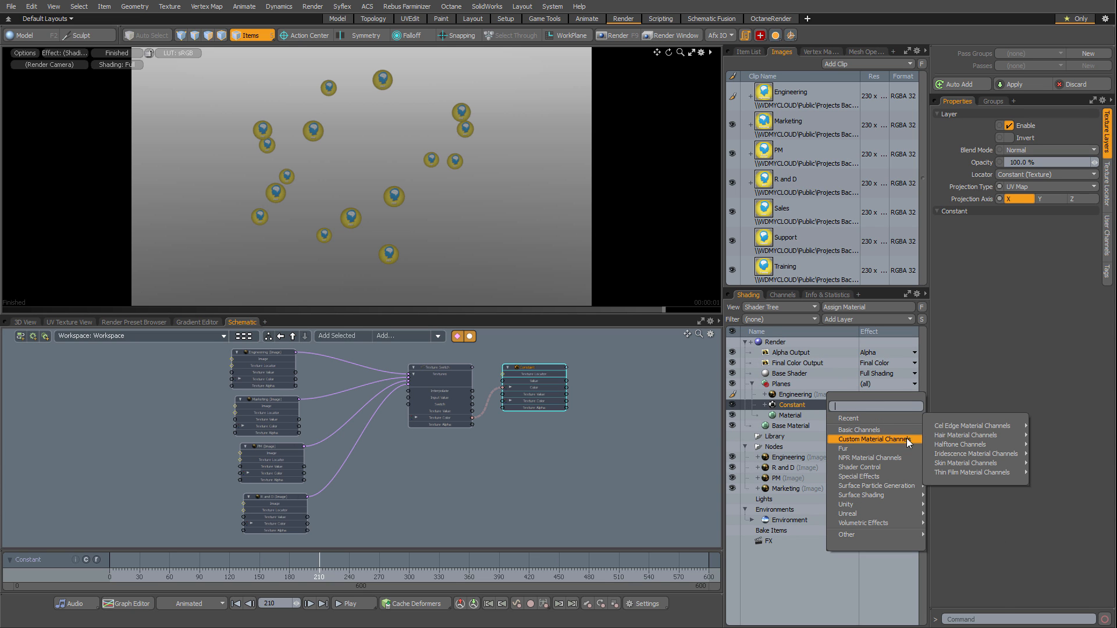
mouse_move(882, 430)
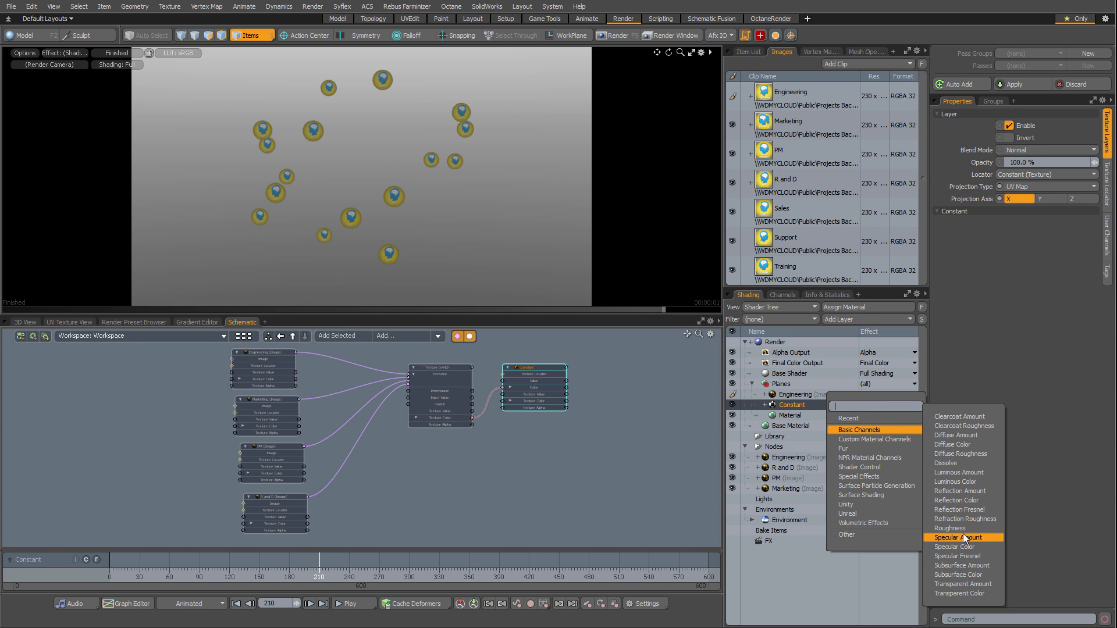
left_click(969, 482)
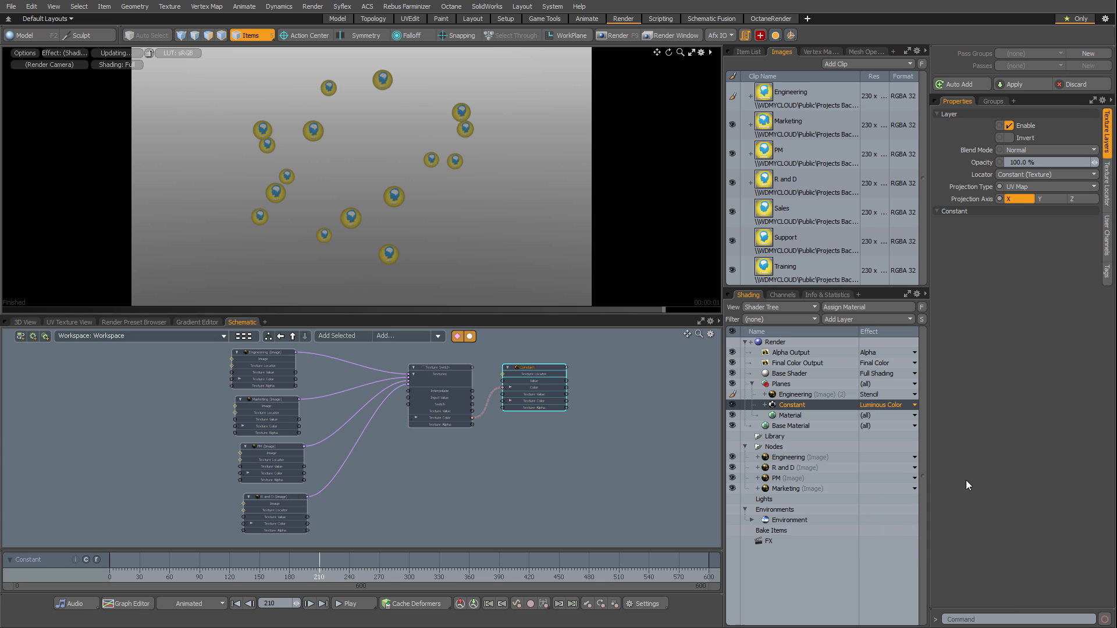
Set the Planes material's diffuse amount to 0% and its luminous intensity to 1.0 W/srm2.
left_click(801, 415)
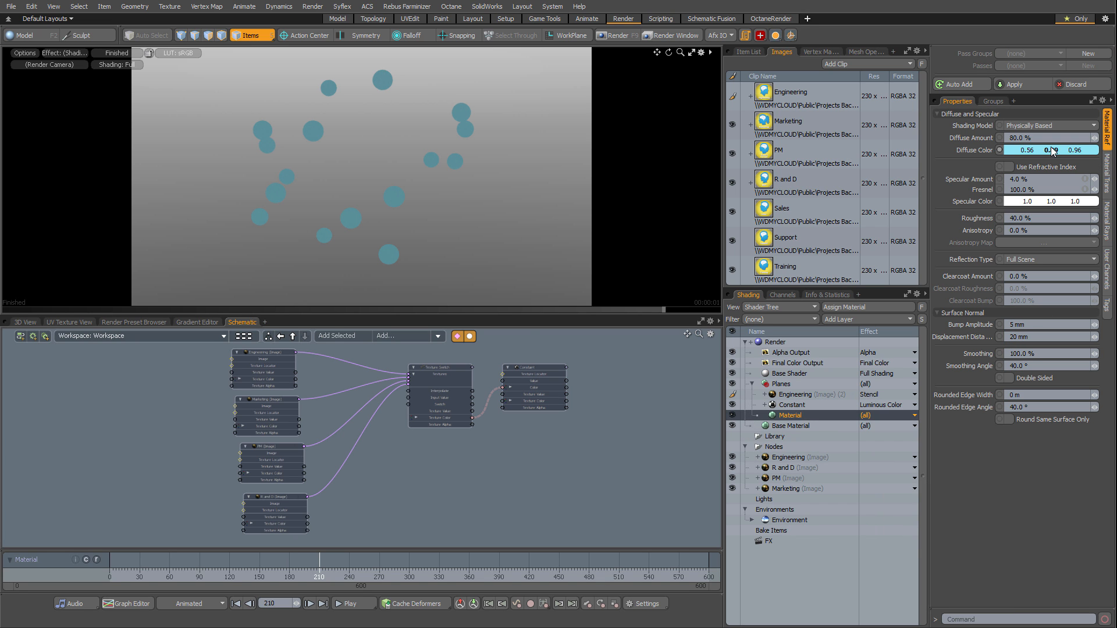
left_click(1037, 141)
type("0")
key("Return")
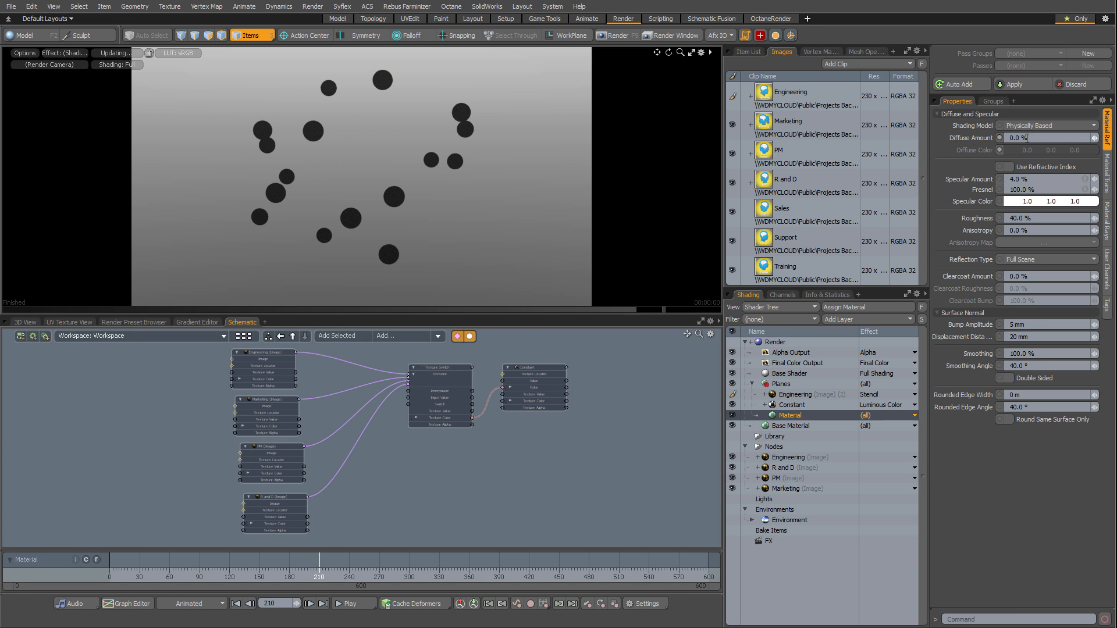
left_click(1107, 172)
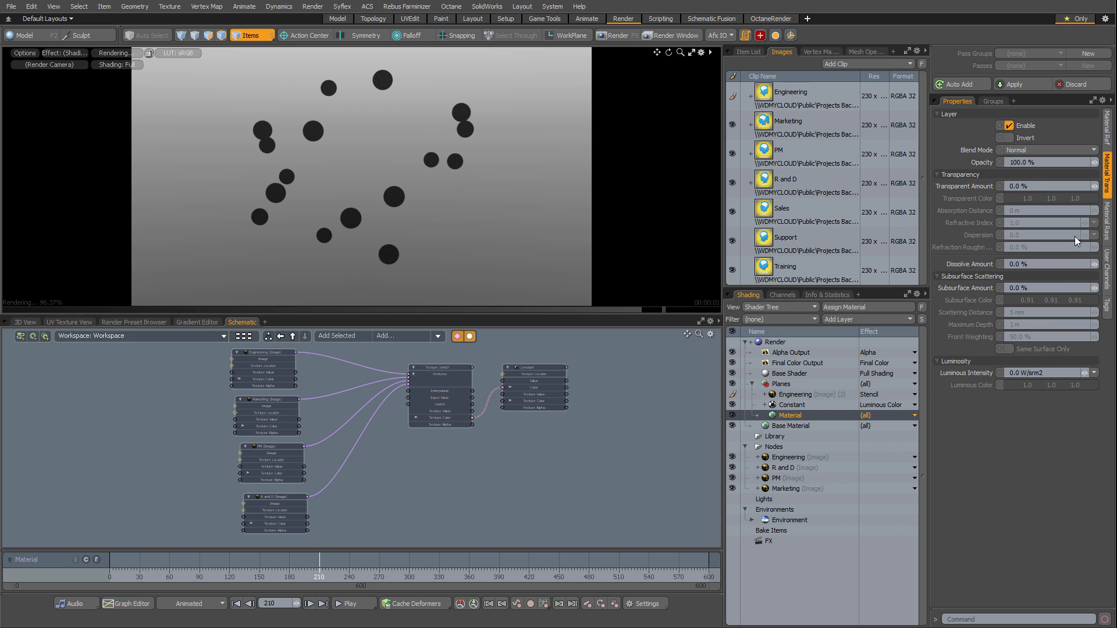
left_click(1050, 373)
type("1")
key("Return")
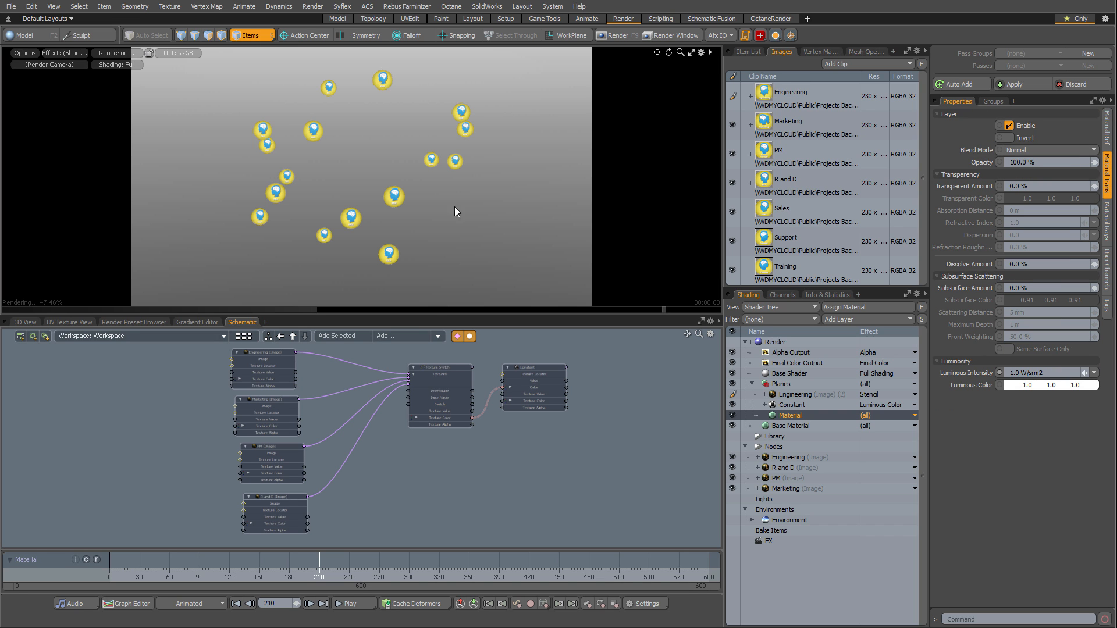
Add a Variation Texture node below the Texture Switch in the schematic and set its variation source to Mesh Part.
scroll(338, 454, "down", 3)
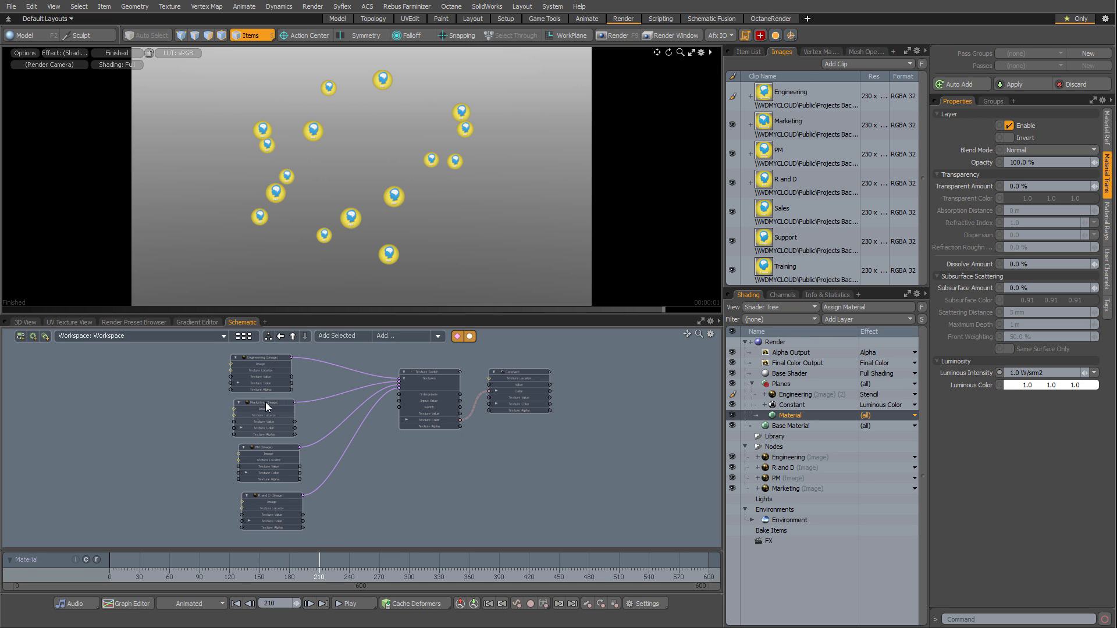
left_click(472, 465)
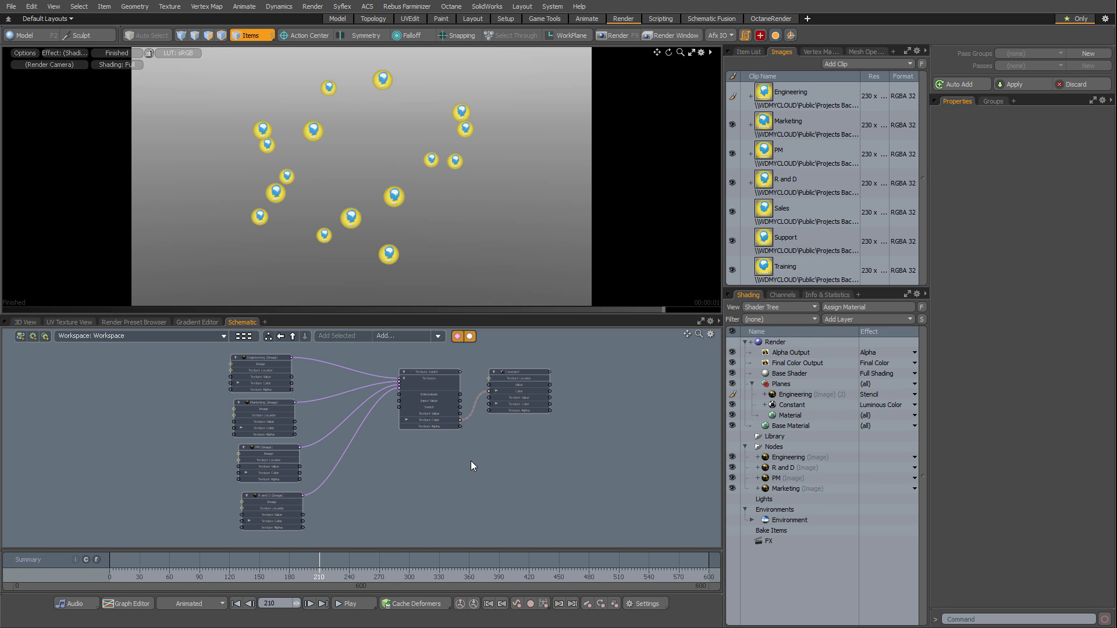
left_click(403, 336)
double_click(430, 412)
left_click_drag(436, 444, 403, 456)
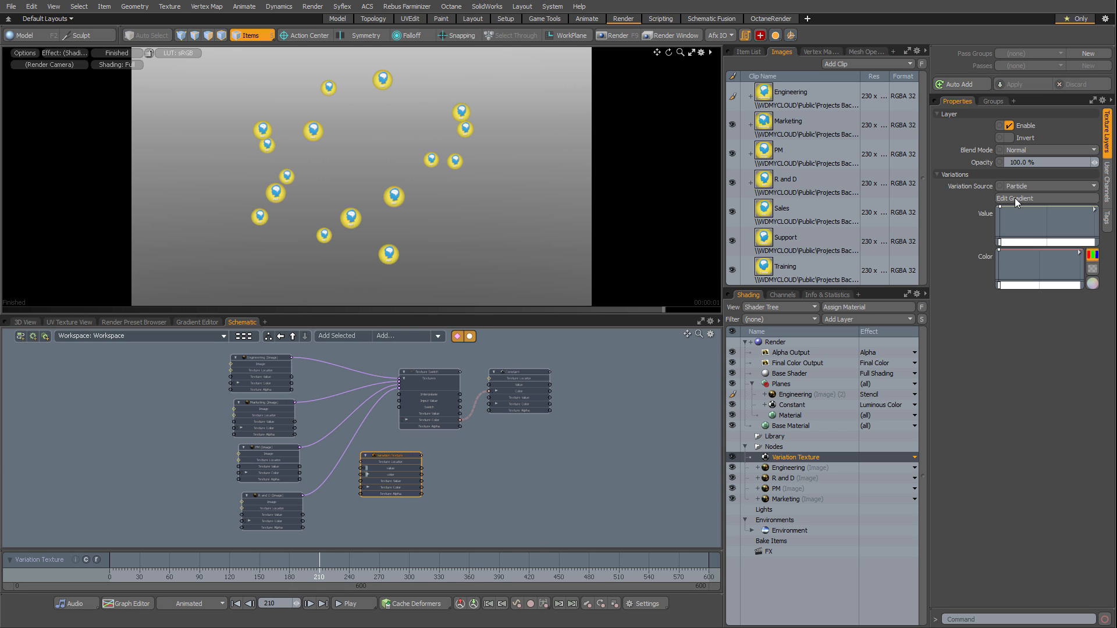
left_click(1023, 185)
left_click(1024, 189)
In the Variation Texture's value gradient, add a second key at about 90% input and set the first key's value to 0%.
left_click(1018, 199)
left_click(444, 440)
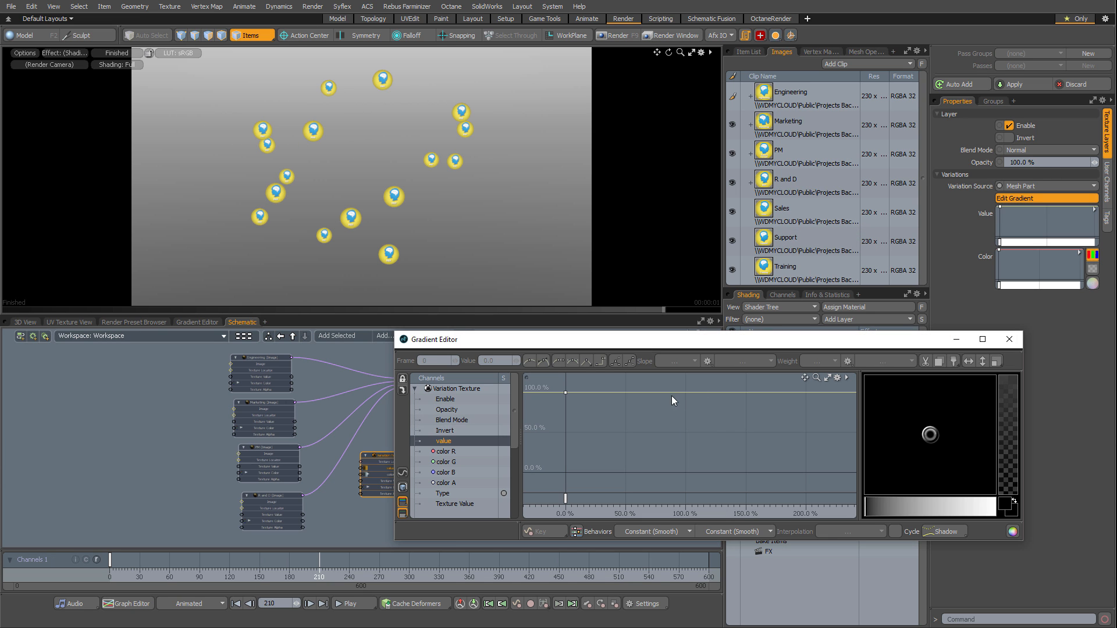
left_click(672, 392, "ctrl")
left_click(565, 393)
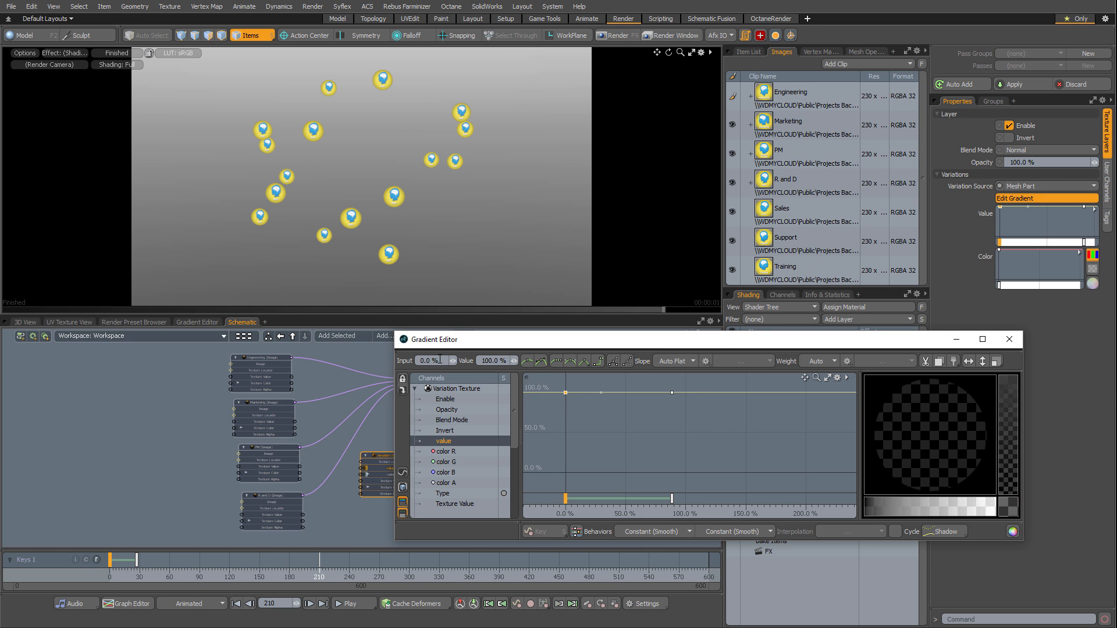
left_click(504, 359)
type("0")
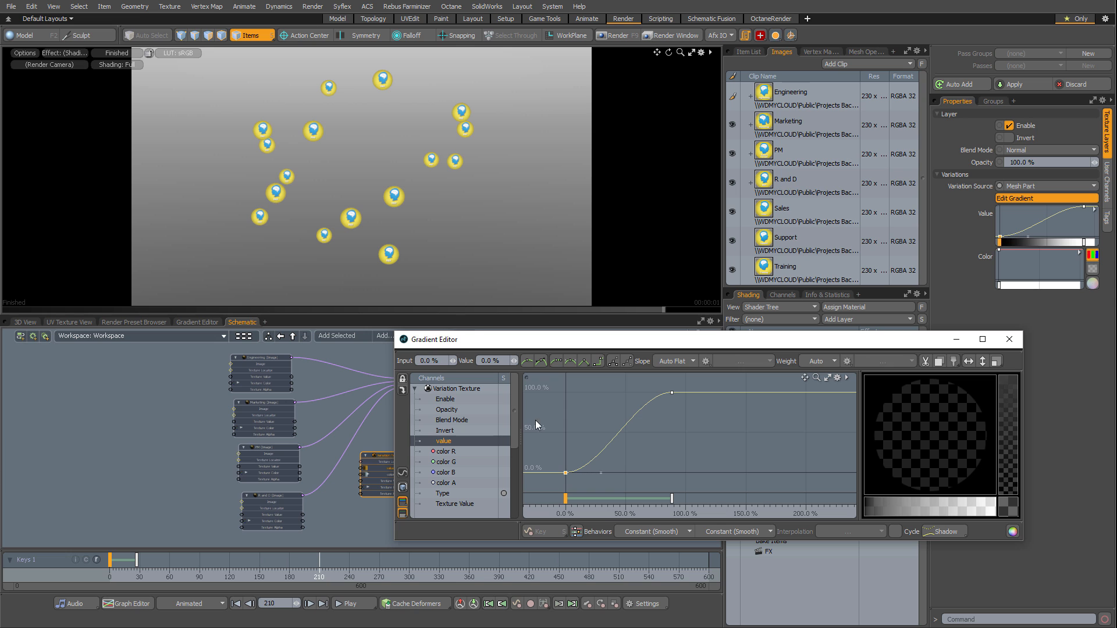
Set the behavior before and after both value gradient keys to Linear, and close the Gradient Editor.
left_click_drag(543, 481, 696, 390)
left_click(640, 529)
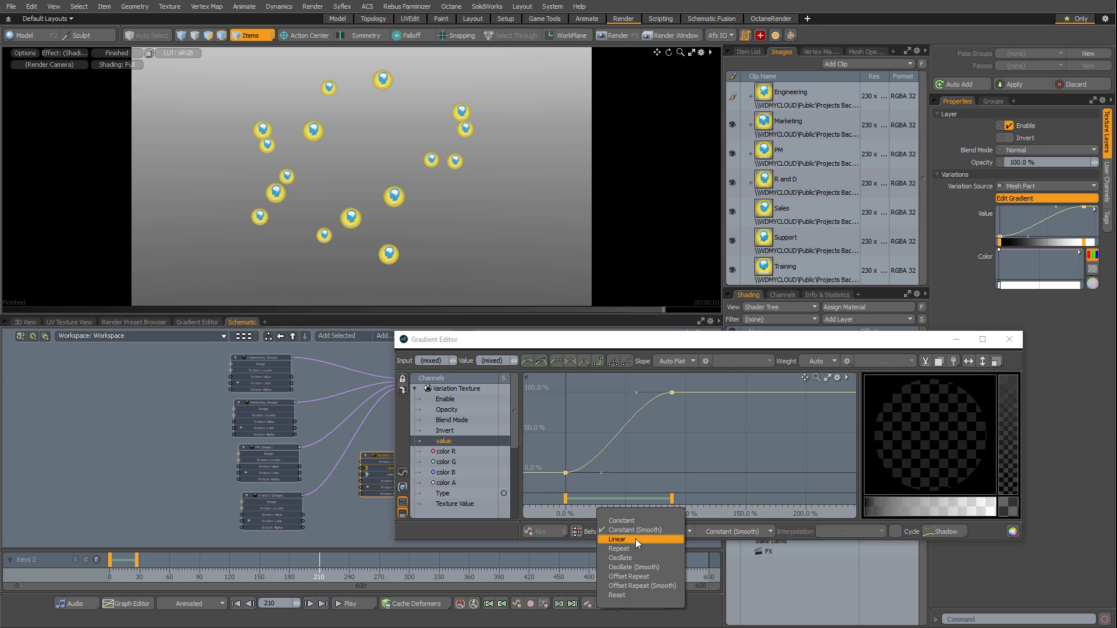
left_click(635, 539)
left_click(733, 531)
left_click(730, 539)
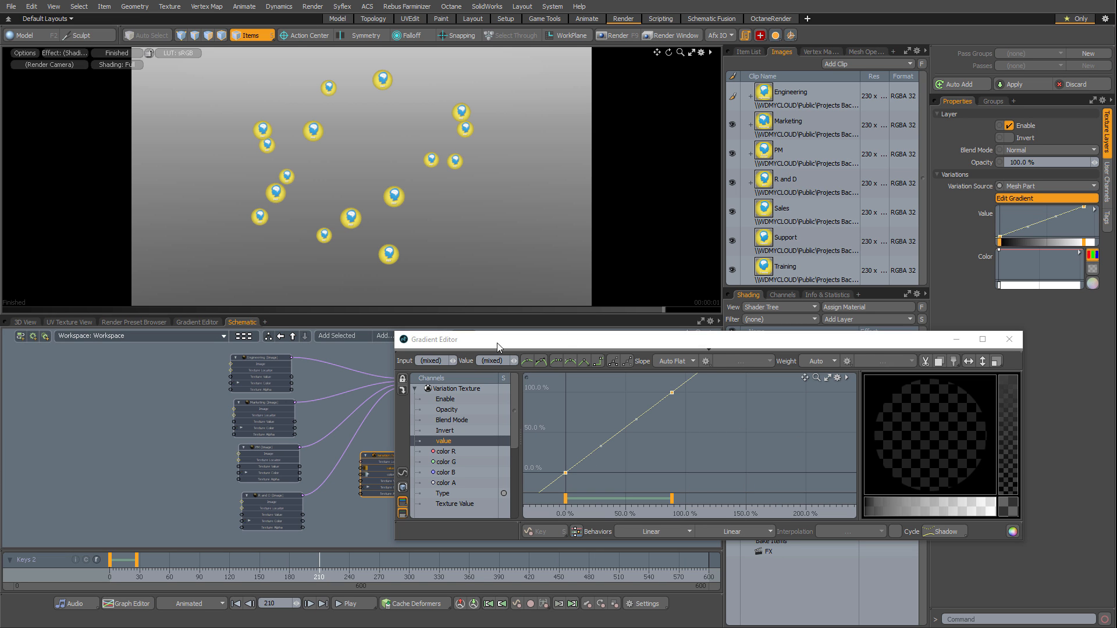
left_click(1010, 339)
Position the Variation Texture node beside the image nodes and connect its Texture Value output to the Texture Switch's Input Value.
scroll(387, 471, "up", 4)
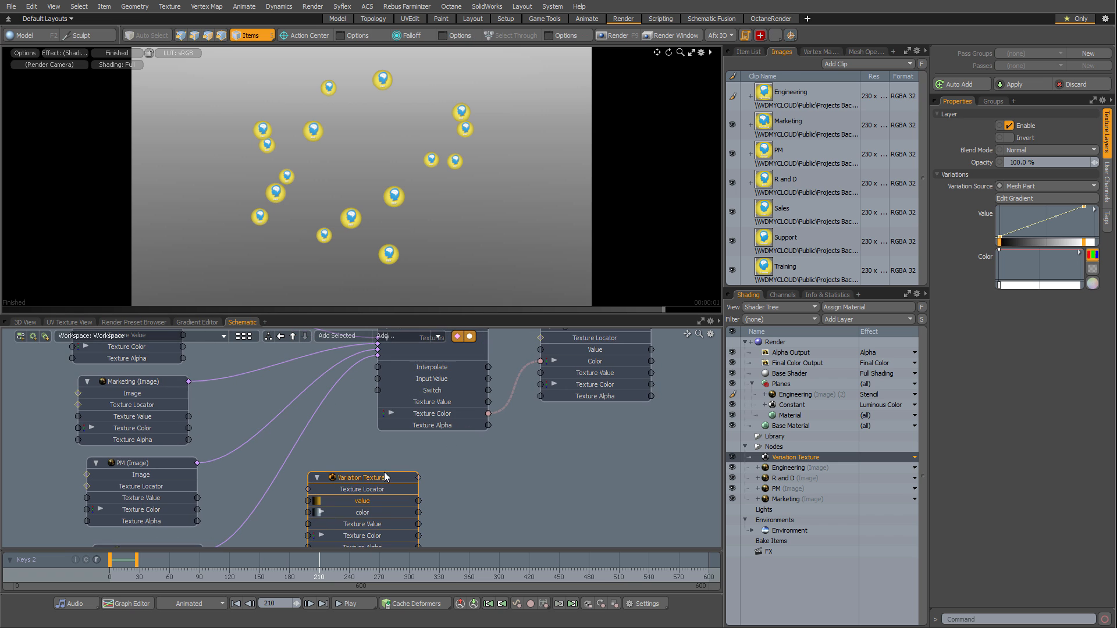
middle_click_drag(386, 472, 285, 368)
left_click_drag(285, 389, 271, 370)
middle_click_drag(366, 380, 407, 439)
scroll(406, 439, "up", 3)
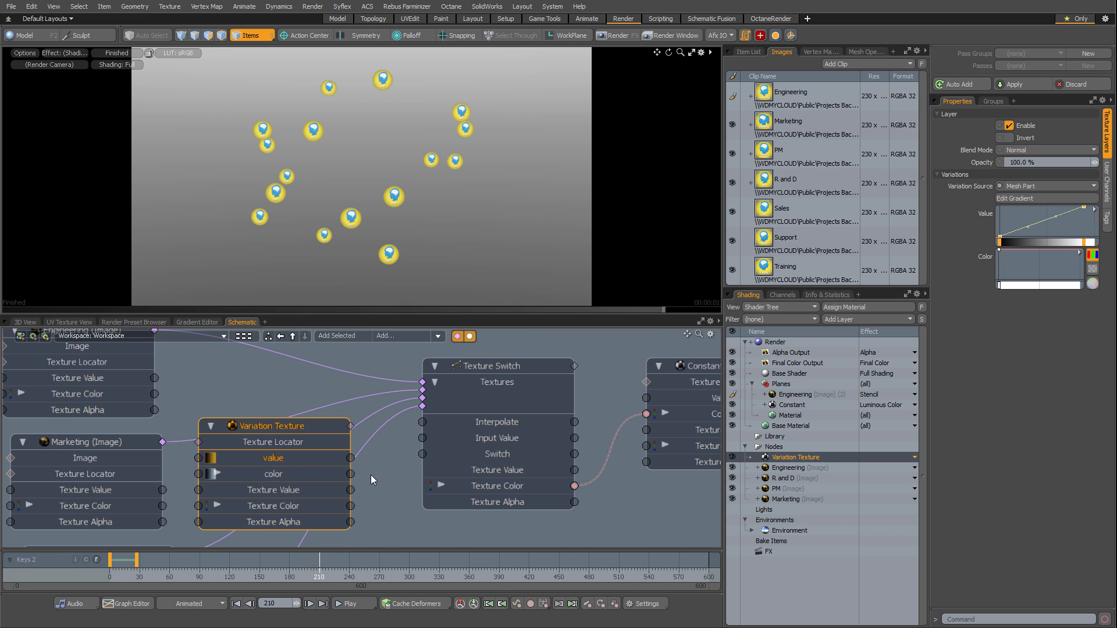
left_click_drag(351, 461, 410, 451)
left_click_drag(288, 429, 316, 513)
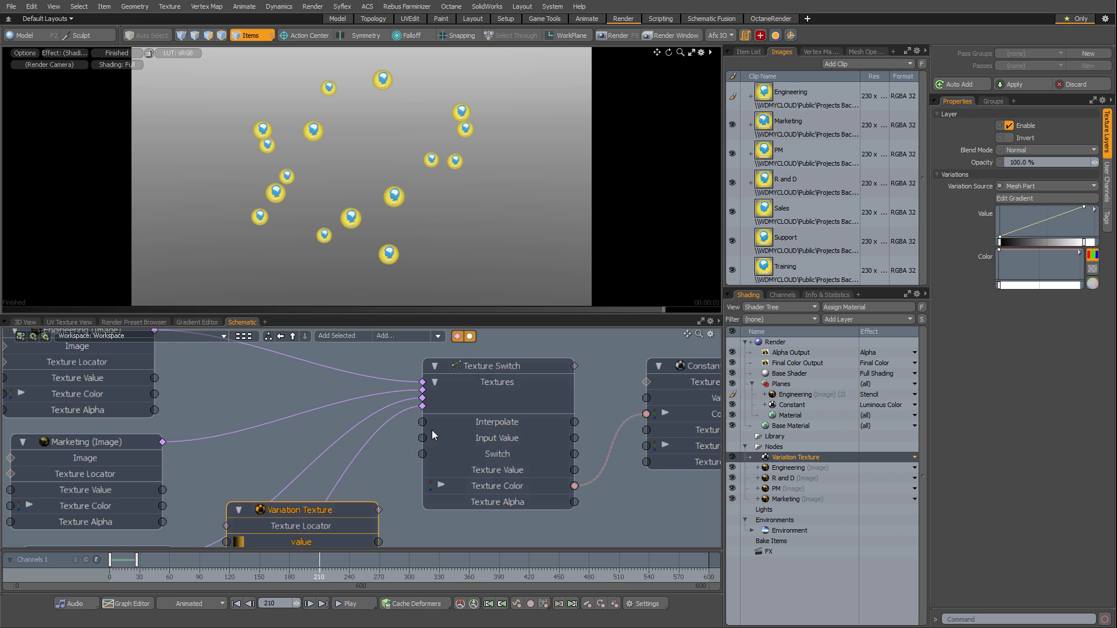
middle_click_drag(365, 462, 351, 383)
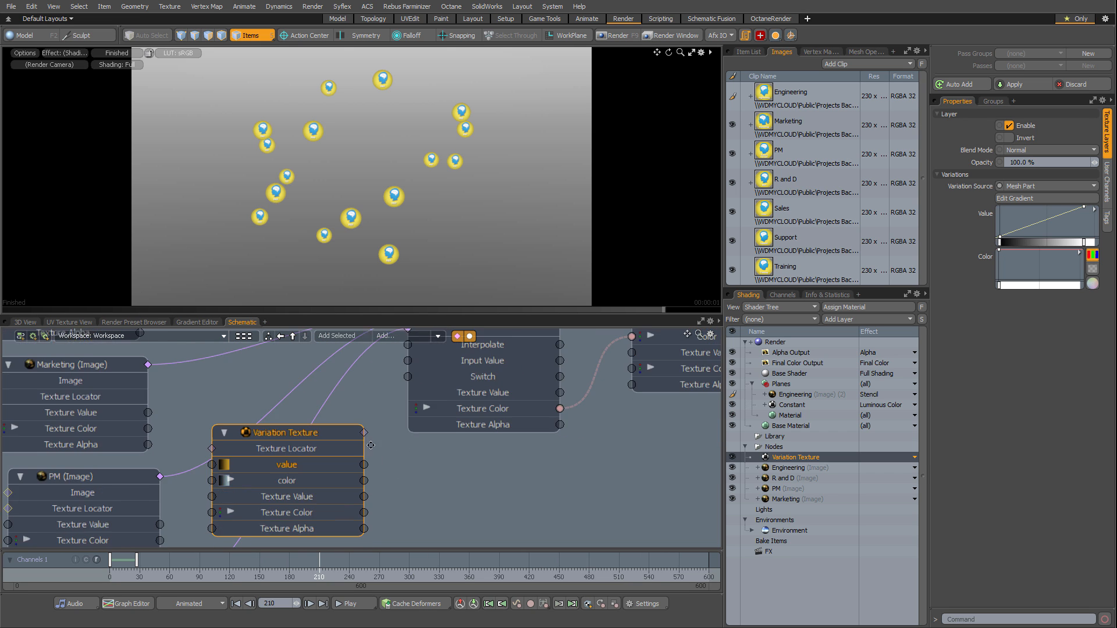
scroll(388, 466, "down", 2)
middle_click_drag(388, 466, 387, 472)
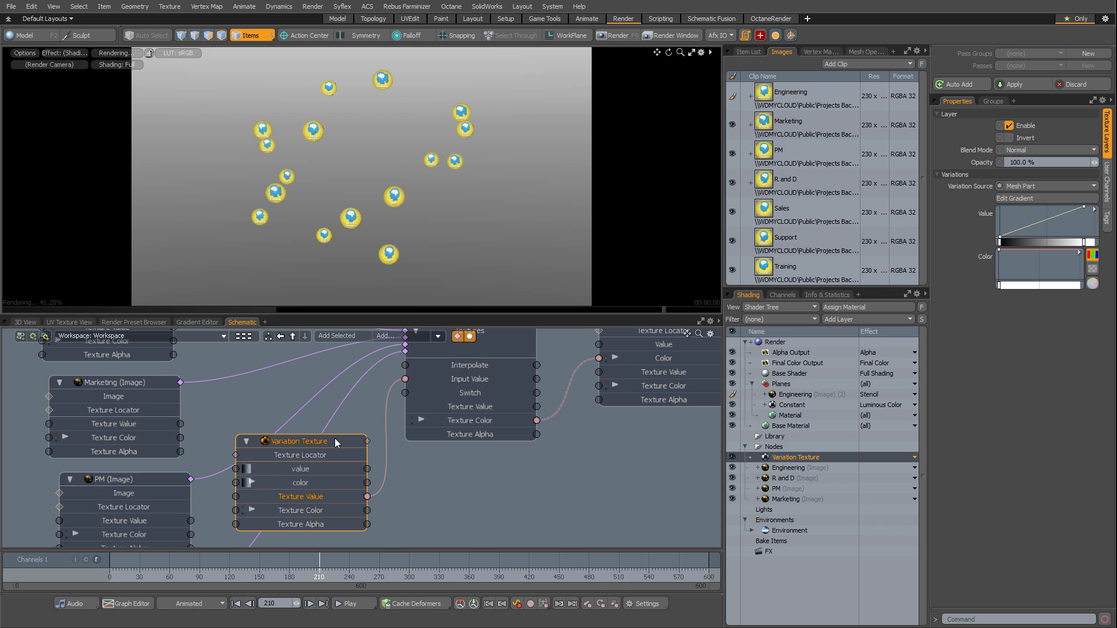
left_click_drag(335, 439, 332, 449)
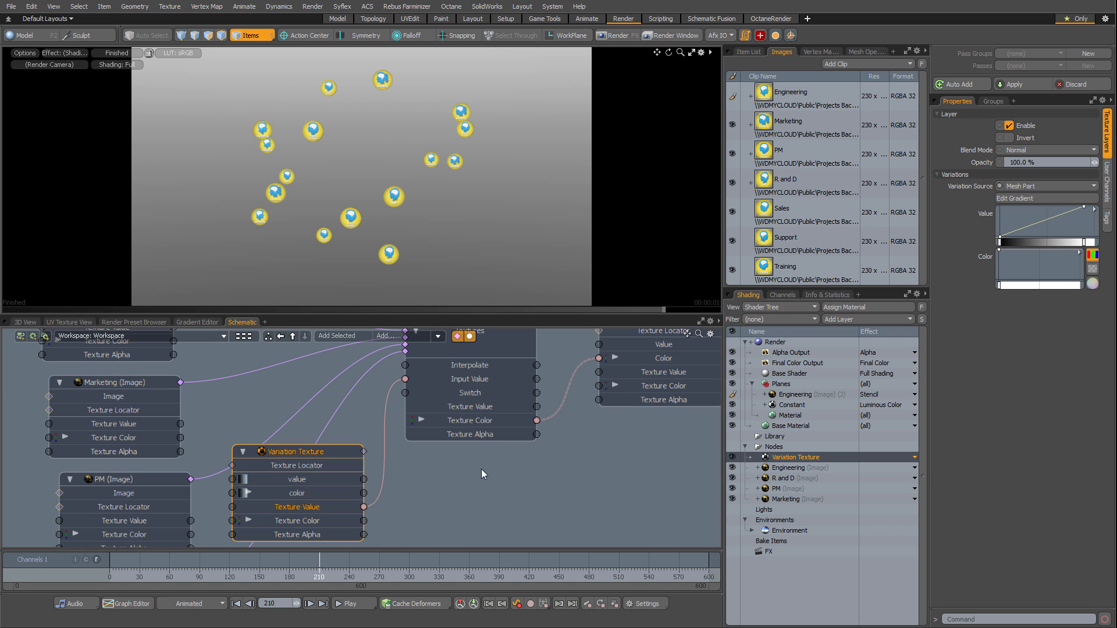
Show the Texture Switch's settings and examine the department icons on the planes up close in the render preview.
left_click_drag(418, 387, 420, 424, "alt")
left_click(501, 352)
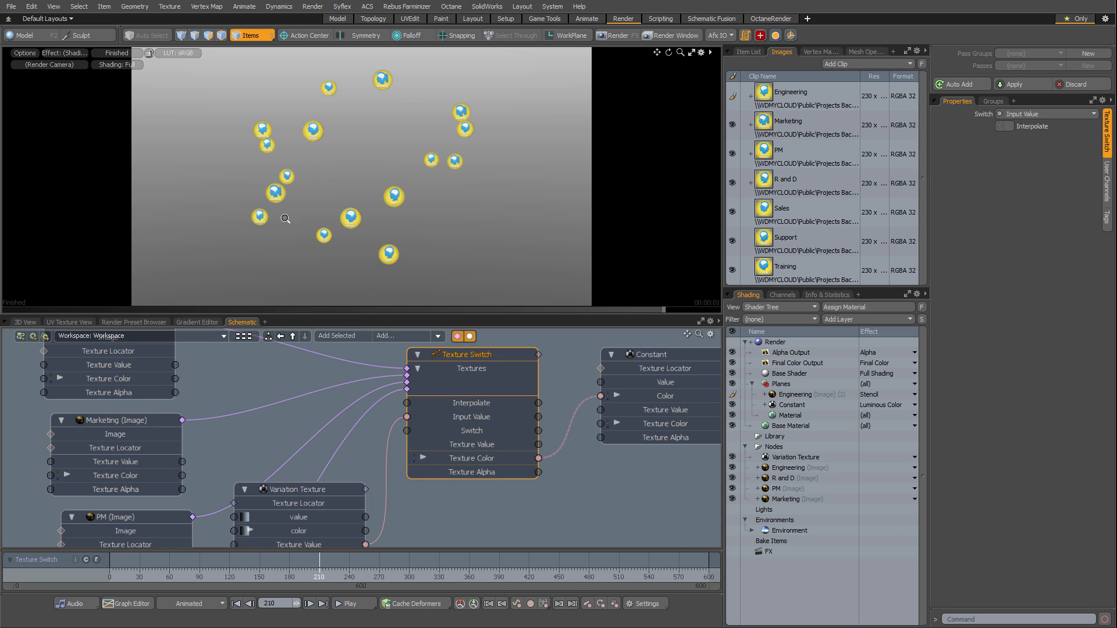
left_click_drag(349, 234, 488, 224, "ctrl+alt")
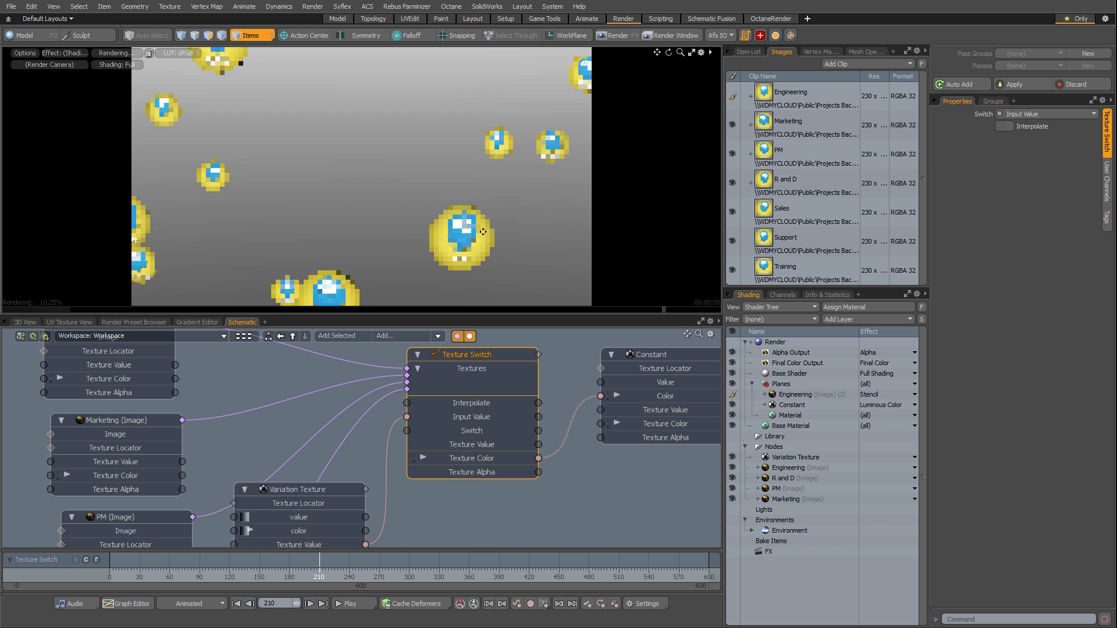
left_click_drag(473, 275, 450, 226, "alt+shift")
left_click_drag(393, 172, 448, 171, "ctrl+alt")
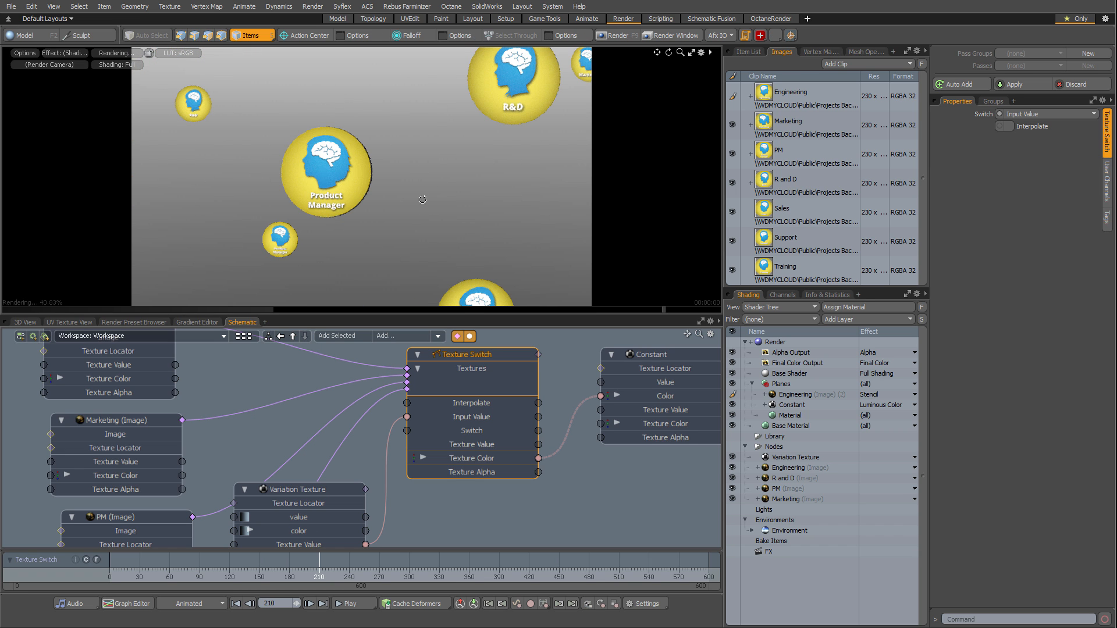
left_click_drag(396, 245, 407, 192, "alt+shift")
left_click_drag(326, 197, 445, 225, "alt+shift")
left_click_drag(441, 440, 375, 387, "ctrl+alt")
mouse_move(426, 355)
left_mouse_down("ctrl+alt")
mouse_move(528, 379)
mouse_move(445, 359)
left_mouse_up("ctrl+alt")
left_click_drag(320, 448, 442, 399, "alt+shift")
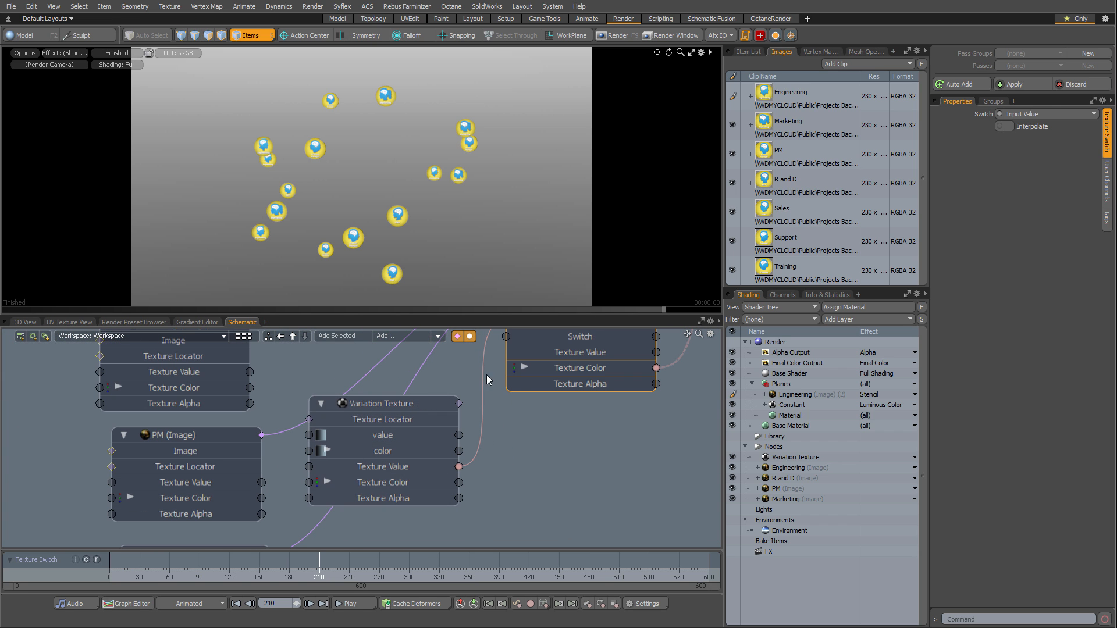
Review the settings of the Variation Texture and Texture Switch nodes and their connections in the schematic.
left_click(395, 403)
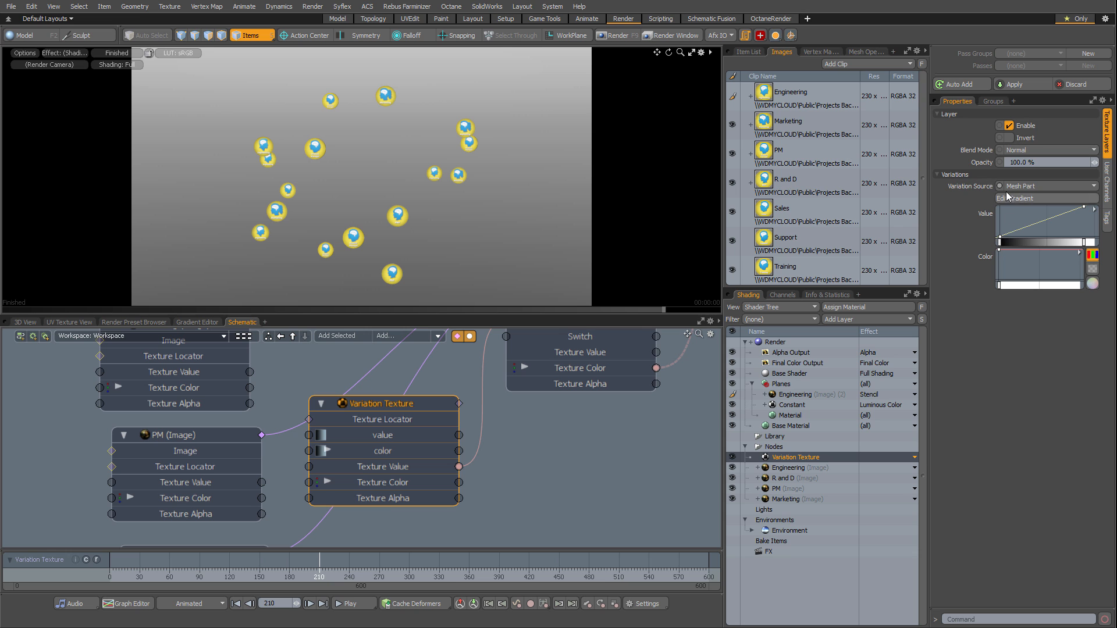
left_click_drag(511, 468, 473, 525, "alt")
left_click_drag(515, 387, 536, 435, "alt")
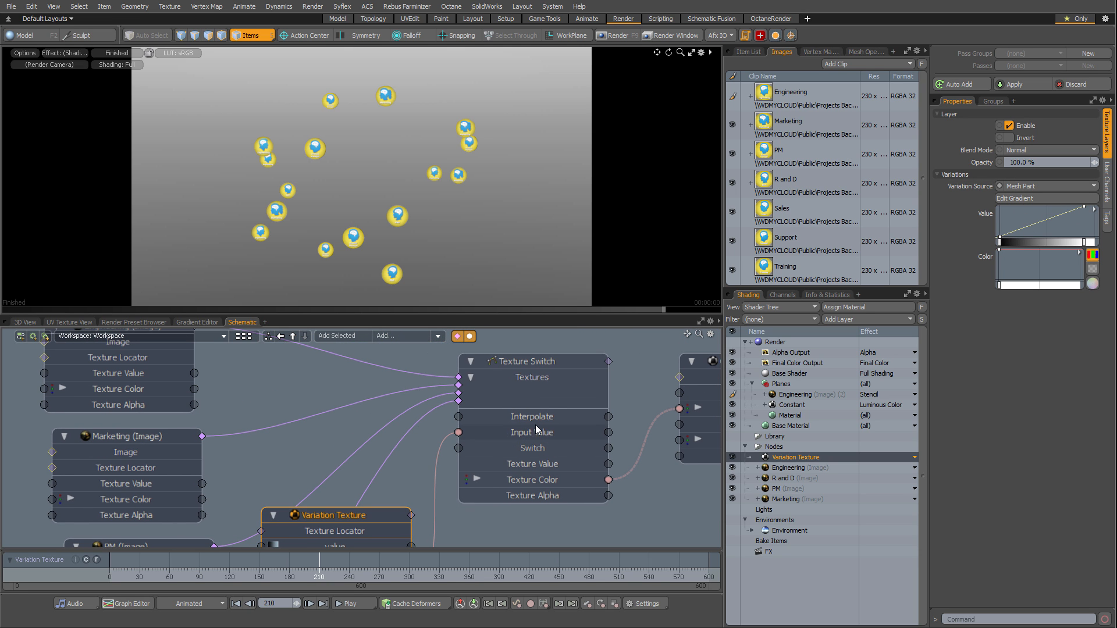
left_click(539, 361)
scroll(544, 388, "down", 2)
scroll(352, 434, "down", 2)
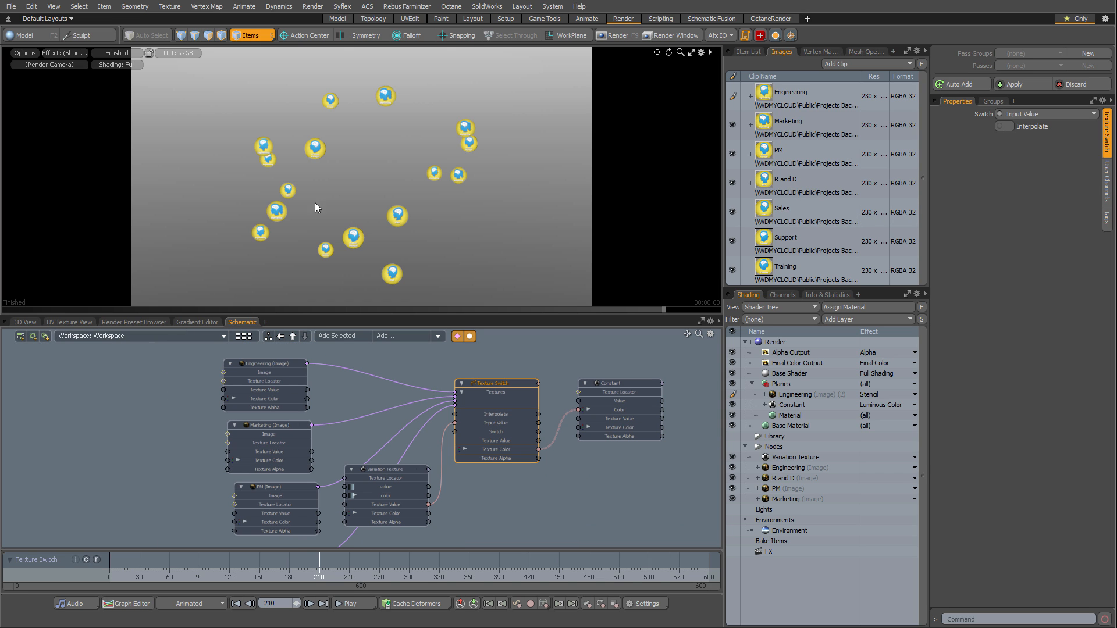
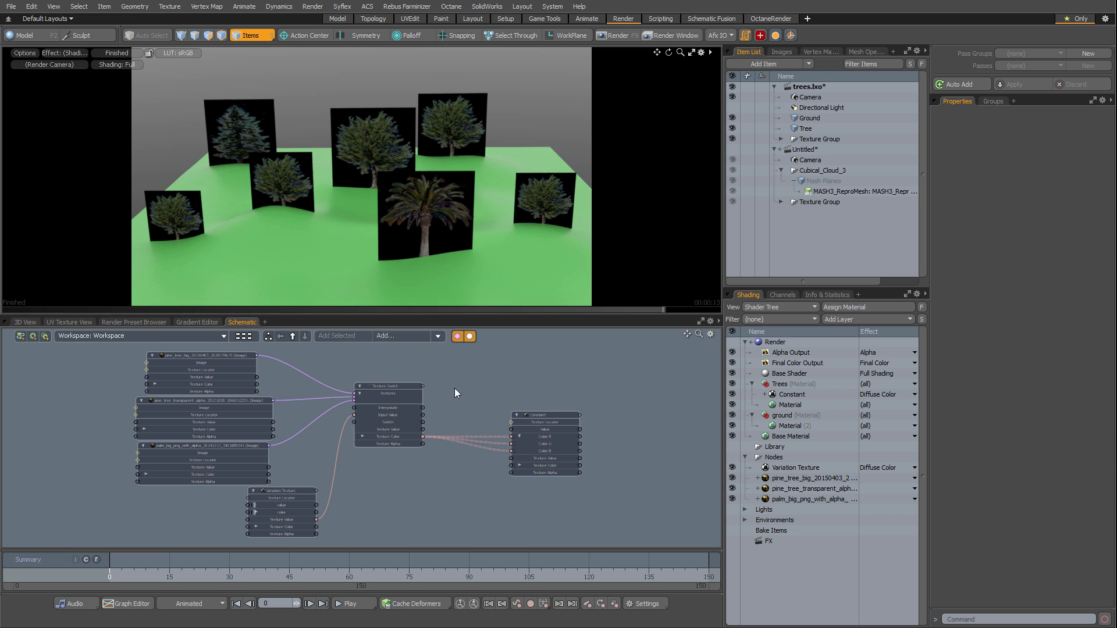
Move the Variation Texture node closer to the Texture Switch in the tree scene's schematic.
scroll(429, 386, "up", 2)
left_click_drag(253, 511, 288, 483)
left_click_drag(385, 423, 378, 436, "alt")
scroll(382, 434, "down", 2)
scroll(381, 431, "up", 1)
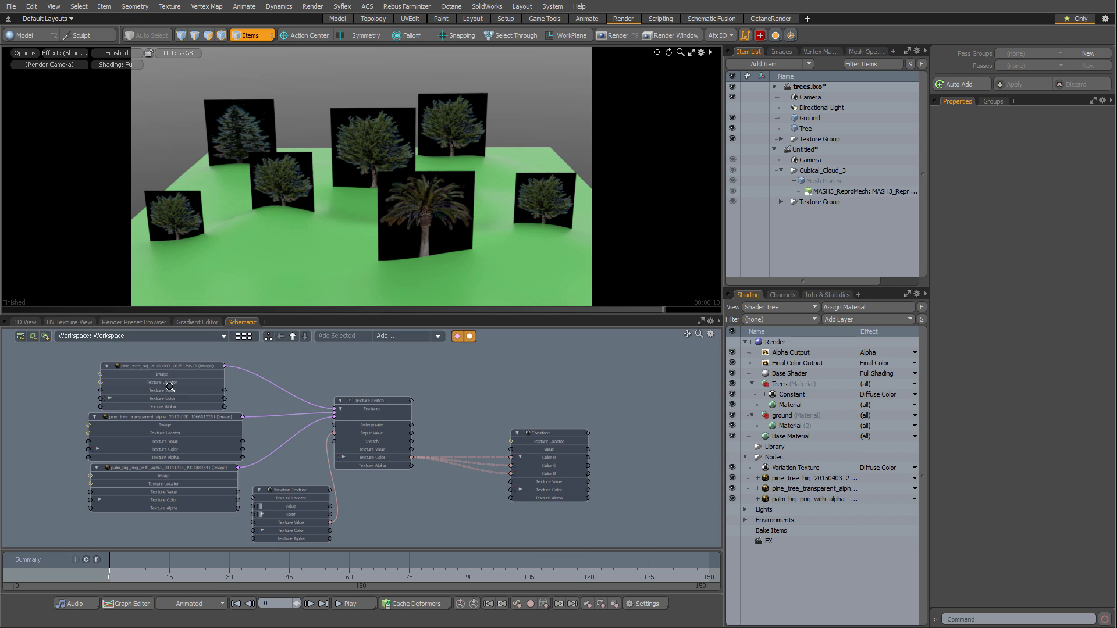
Show the list of image clips used for the trees in this scene.
scroll(173, 389, "up", 2)
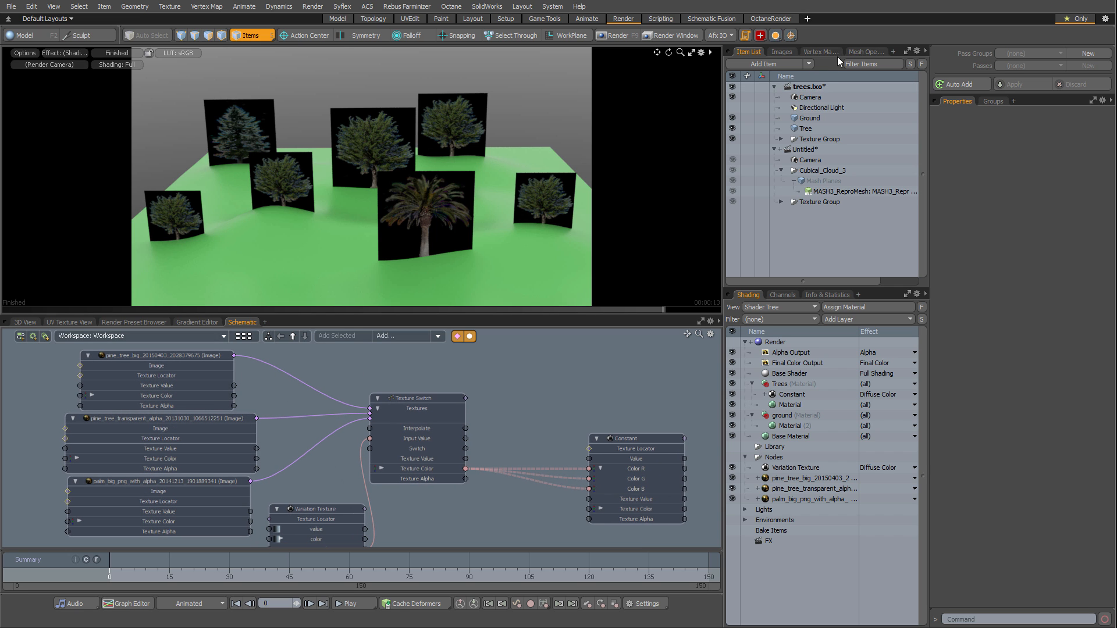
left_click(860, 52)
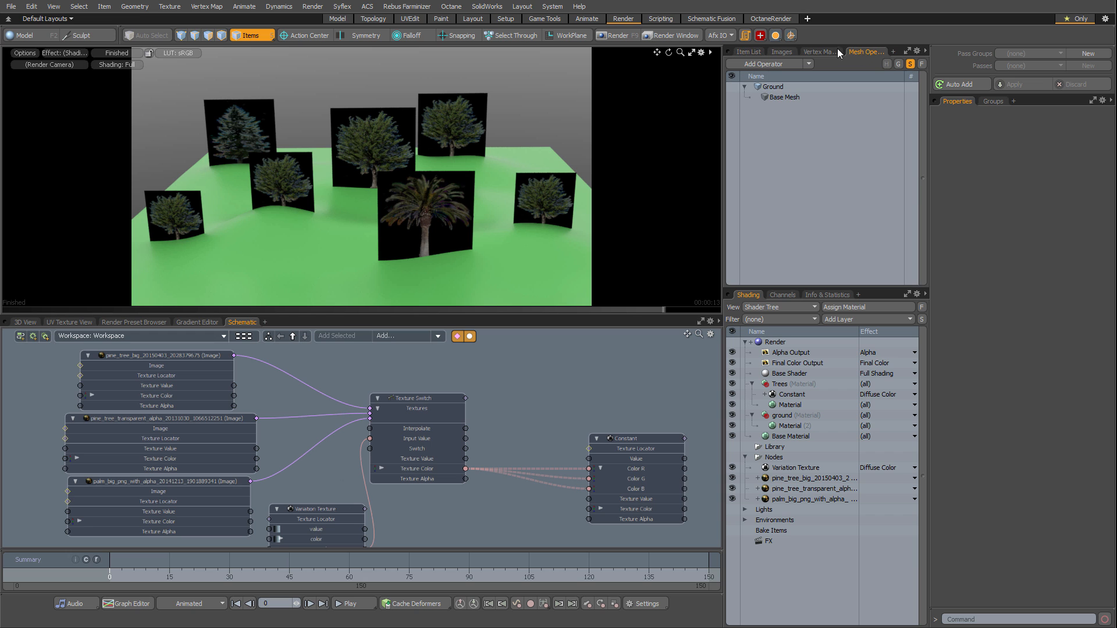
left_click(780, 51)
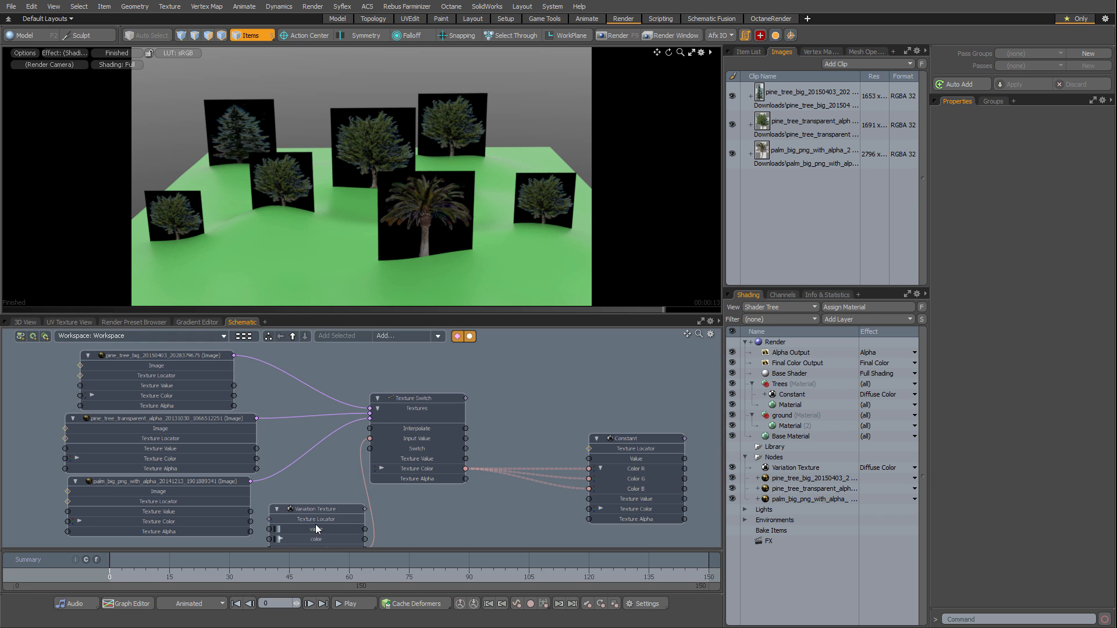
Add a Constant layer above the Material in the Trees group and set its effect to Stencil.
scroll(466, 441, "down", 1)
left_click_drag(498, 414, 465, 407, "alt")
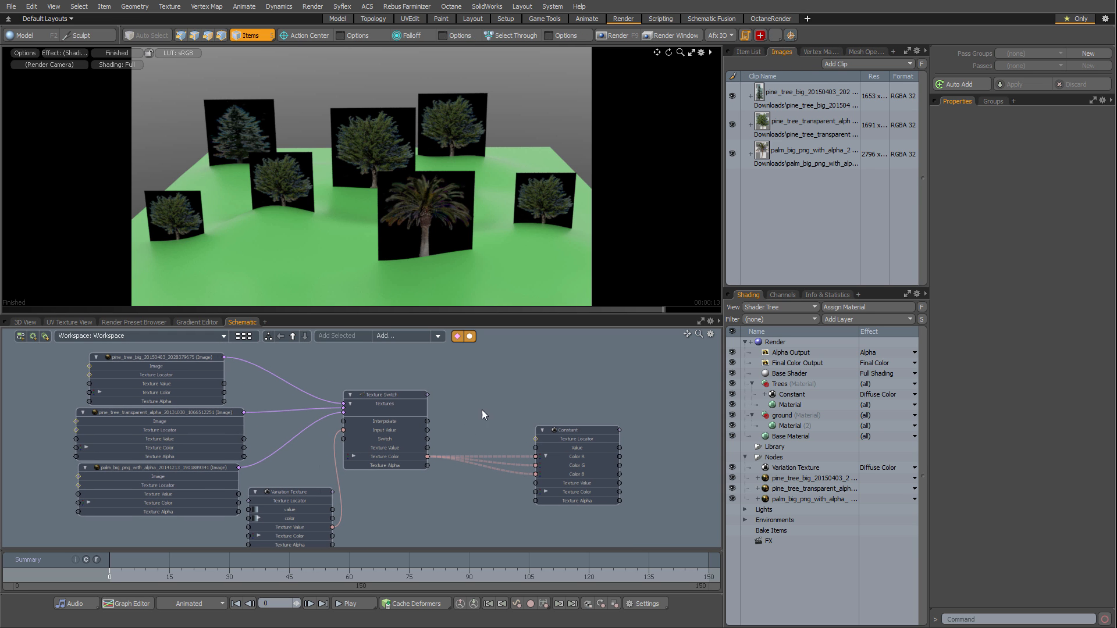
left_click(795, 404)
left_click(868, 320)
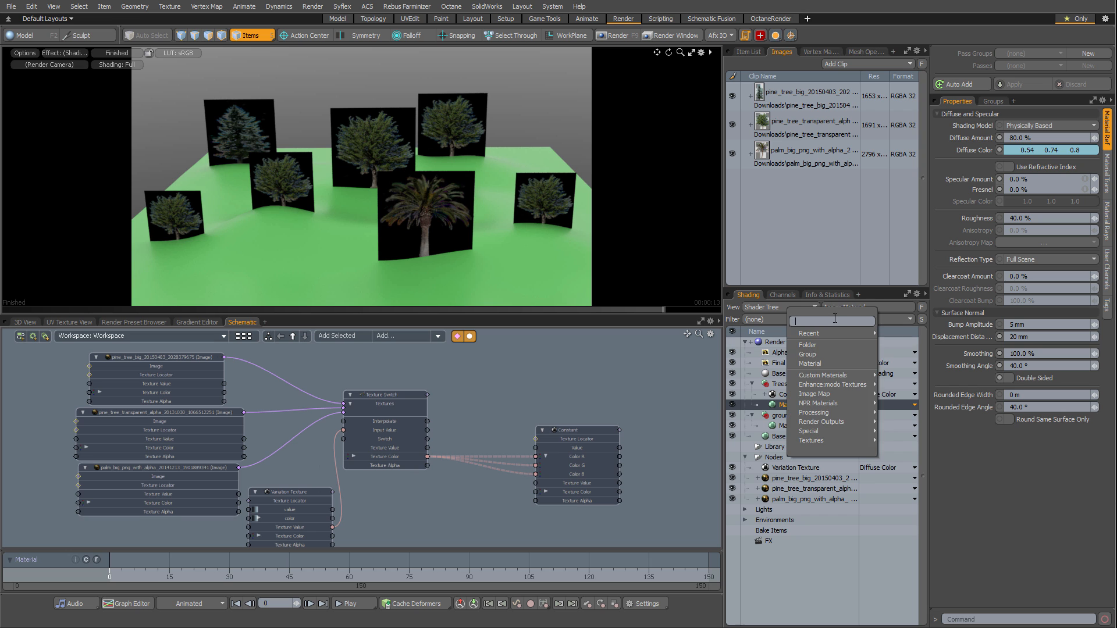
mouse_move(827, 337)
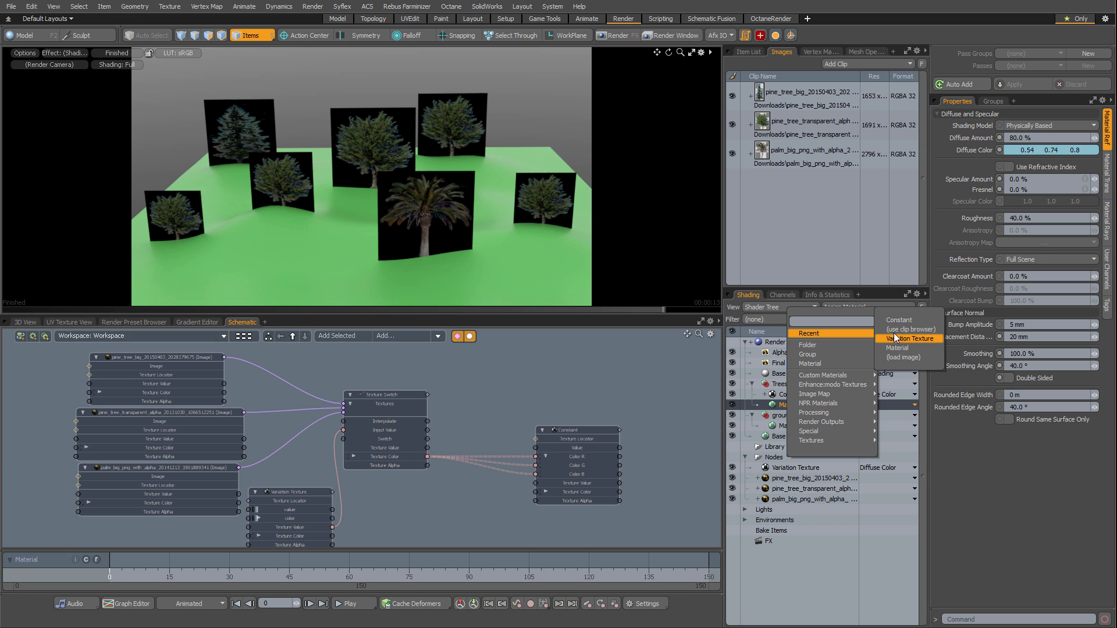
left_click(902, 323)
left_click(879, 395)
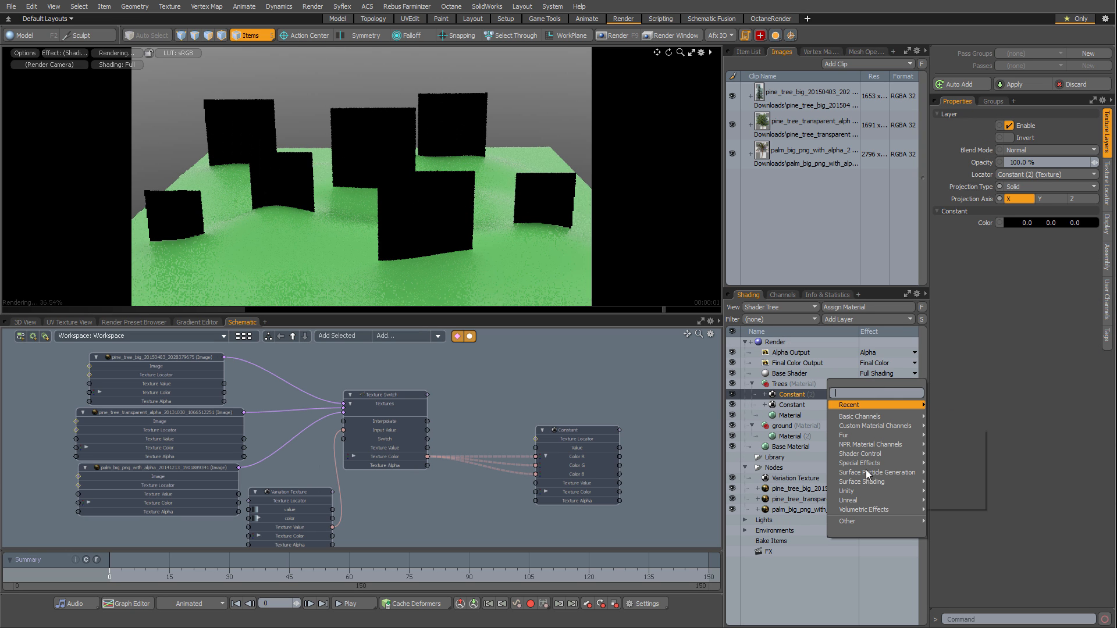
mouse_move(862, 465)
left_click(944, 468)
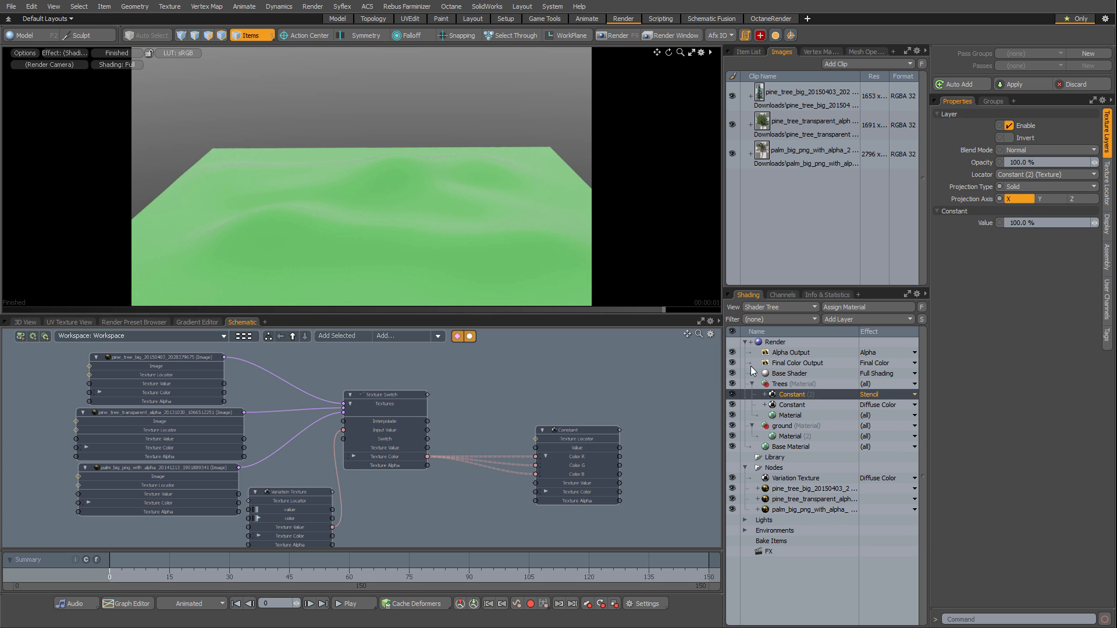
Bring the stencil Constant into the schematic, link the Texture Switch's Texture Alpha to its Value, and project it through the Texture UV map.
left_click_drag(785, 399, 513, 358)
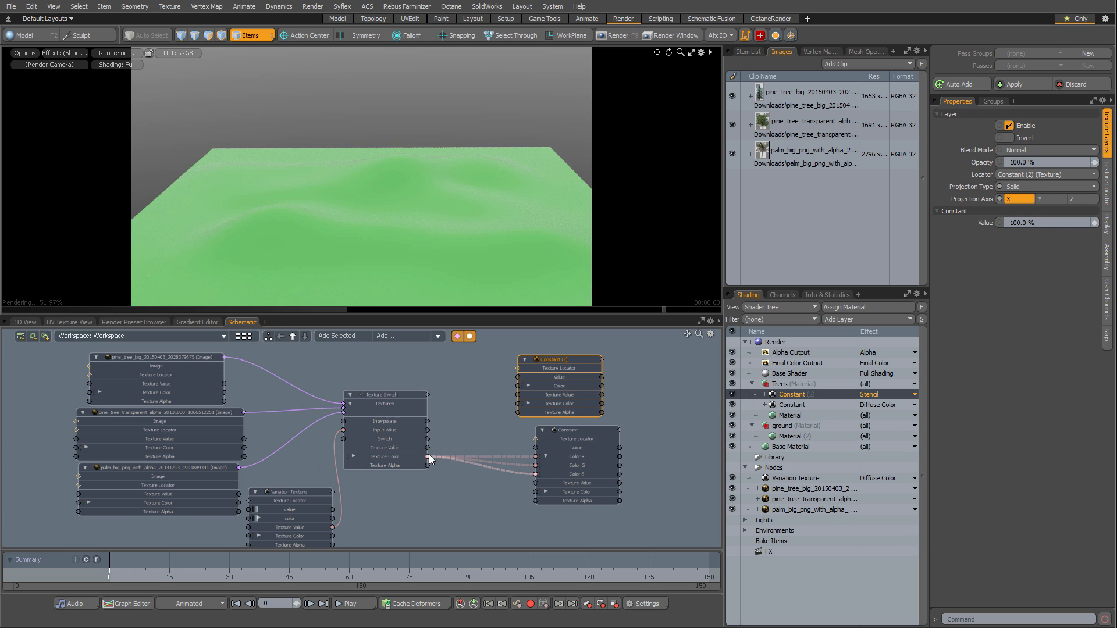
left_click_drag(427, 467, 530, 378)
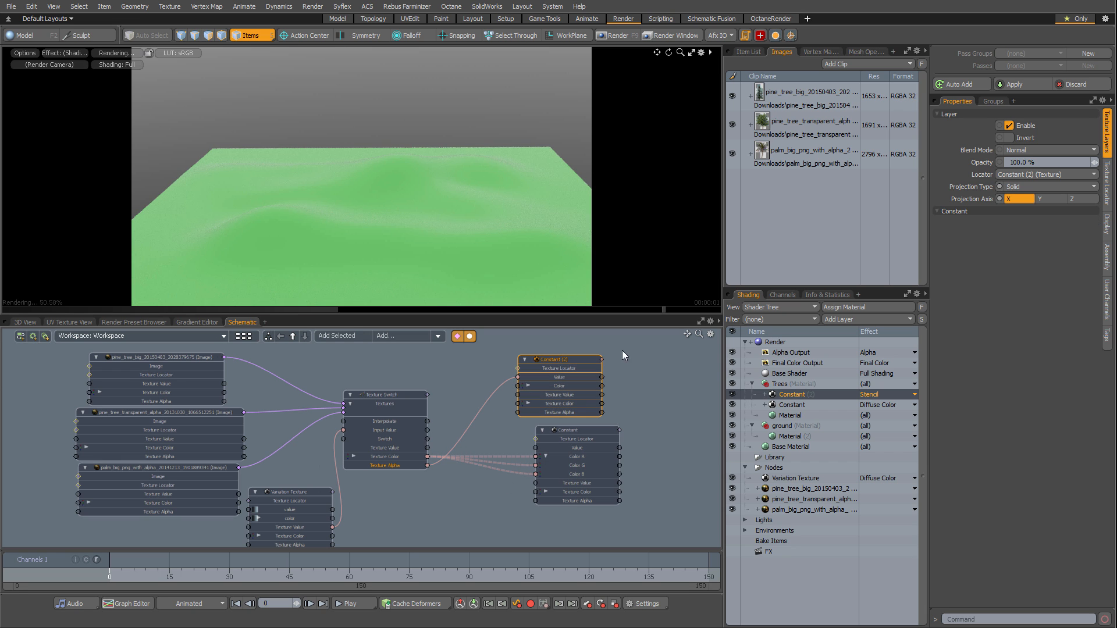
left_click(1024, 186)
left_click(1011, 239)
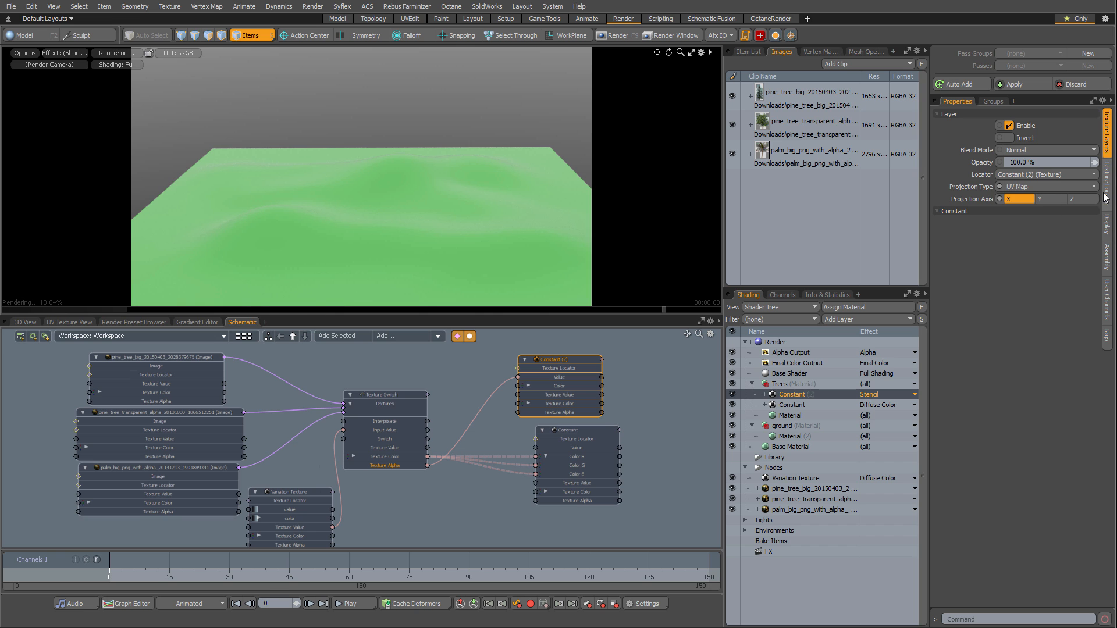
left_click(1108, 183)
left_click(1047, 338)
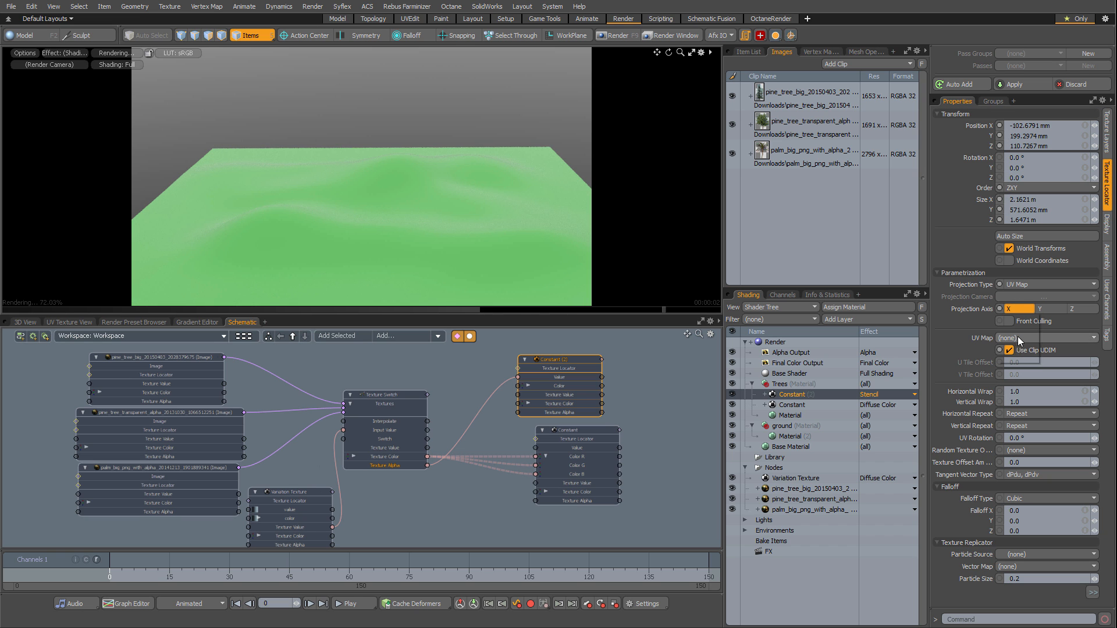
left_click(1024, 349)
Remove the Texture Alpha link to the stencil Constant and move that Constant node away from the diffuse one.
left_click(501, 385)
key("Delete")
left_click_drag(571, 359, 585, 348)
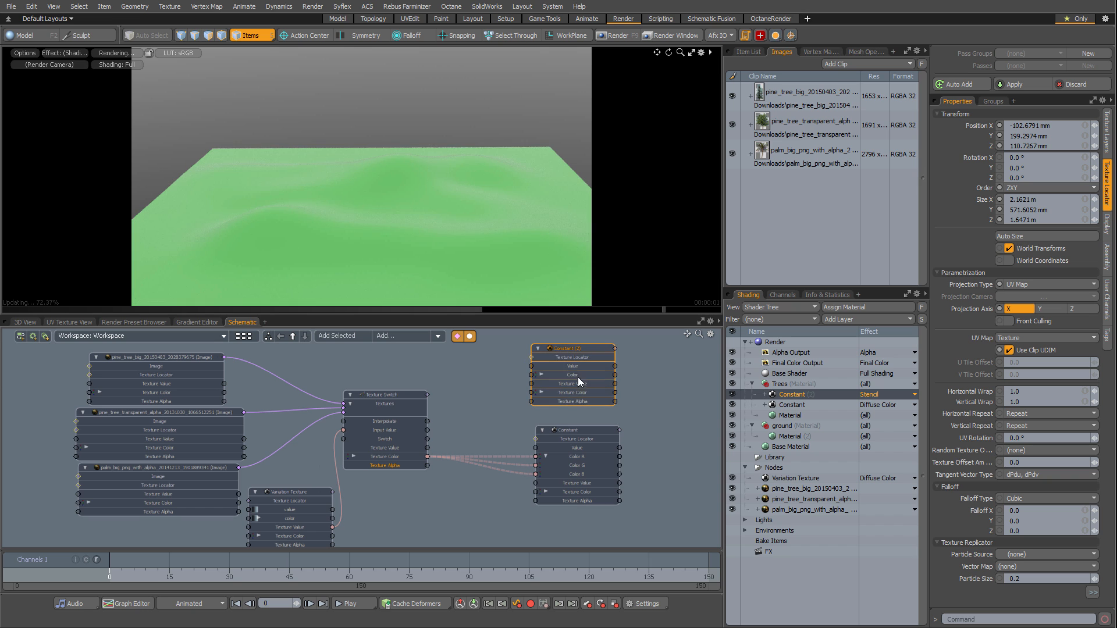
middle_click_drag(449, 406, 472, 428)
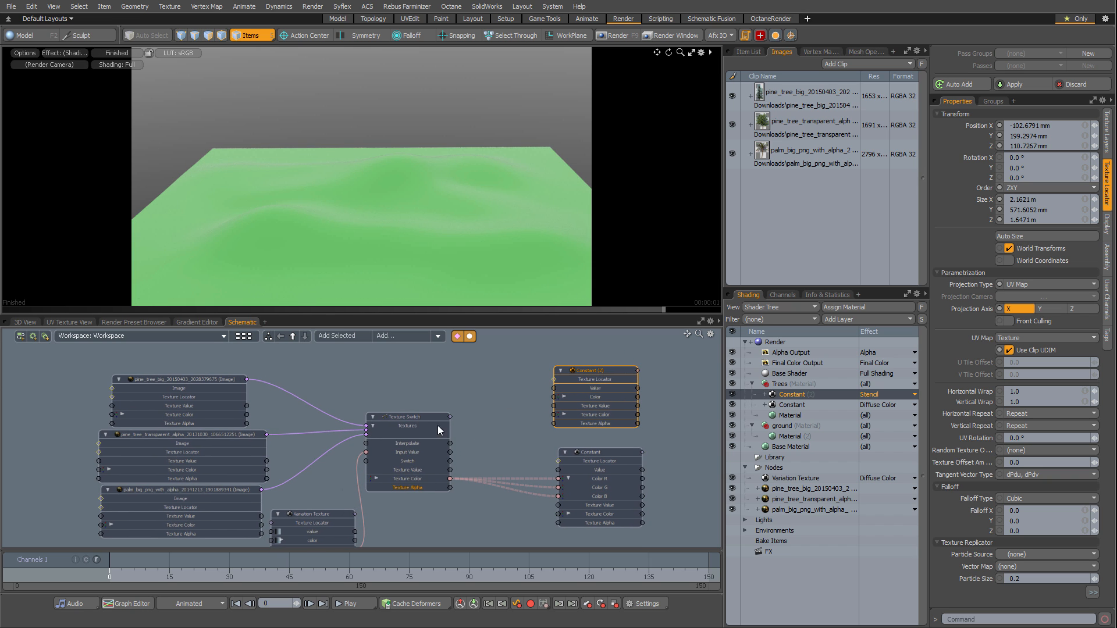
Duplicate the Texture Switch node and place the copy above the original, keeping the Variation Texture within reach.
left_click(427, 420)
key("ctrl+d")
left_click_drag(404, 473, 492, 357)
middle_click_drag(492, 358, 470, 391)
left_click_drag(469, 391, 405, 356)
left_click_drag(389, 452, 436, 456)
middle_click_drag(302, 543, 314, 476)
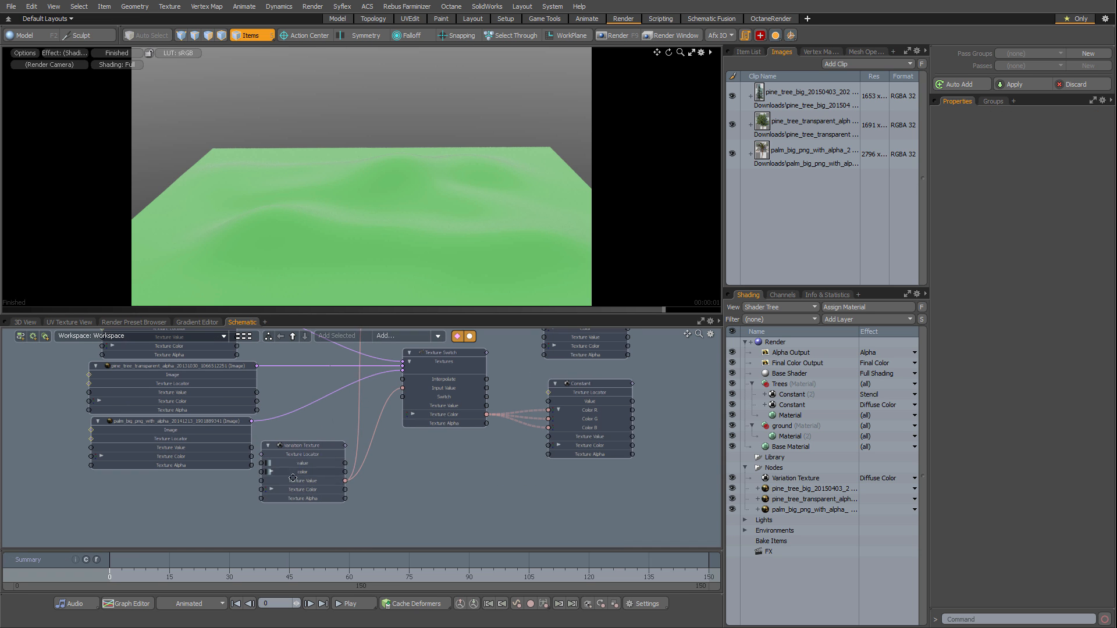
left_click_drag(311, 451, 316, 455)
middle_click_drag(389, 382, 384, 451)
scroll(384, 451, "down", 2)
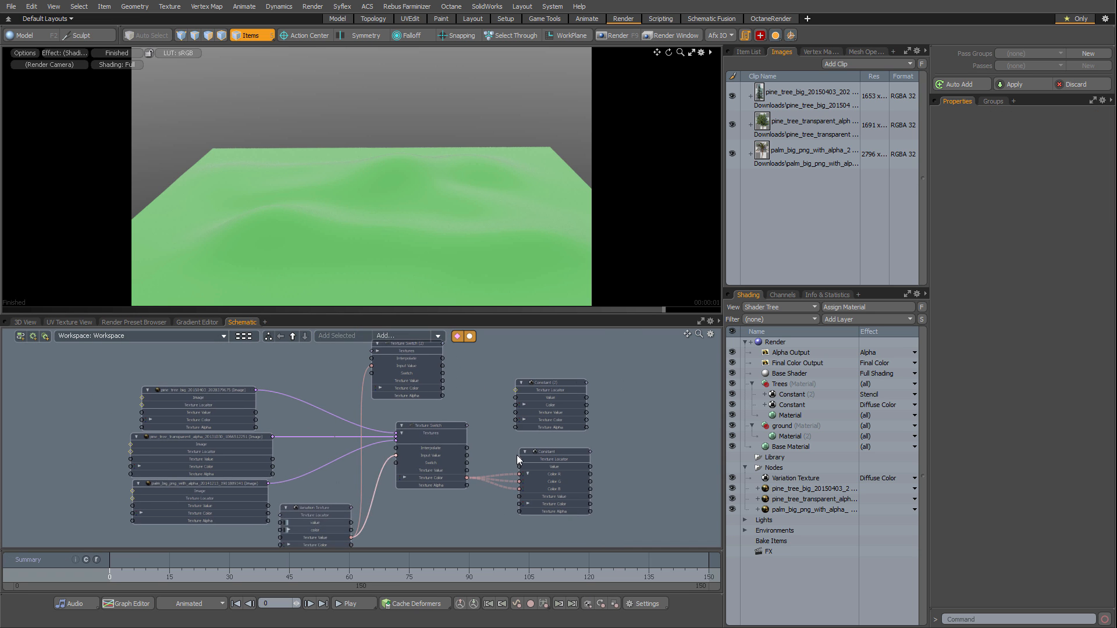
Duplicate the three tree image layers and place the copies in the schematic above the originals.
left_click(769, 508)
left_click(784, 489, "shift")
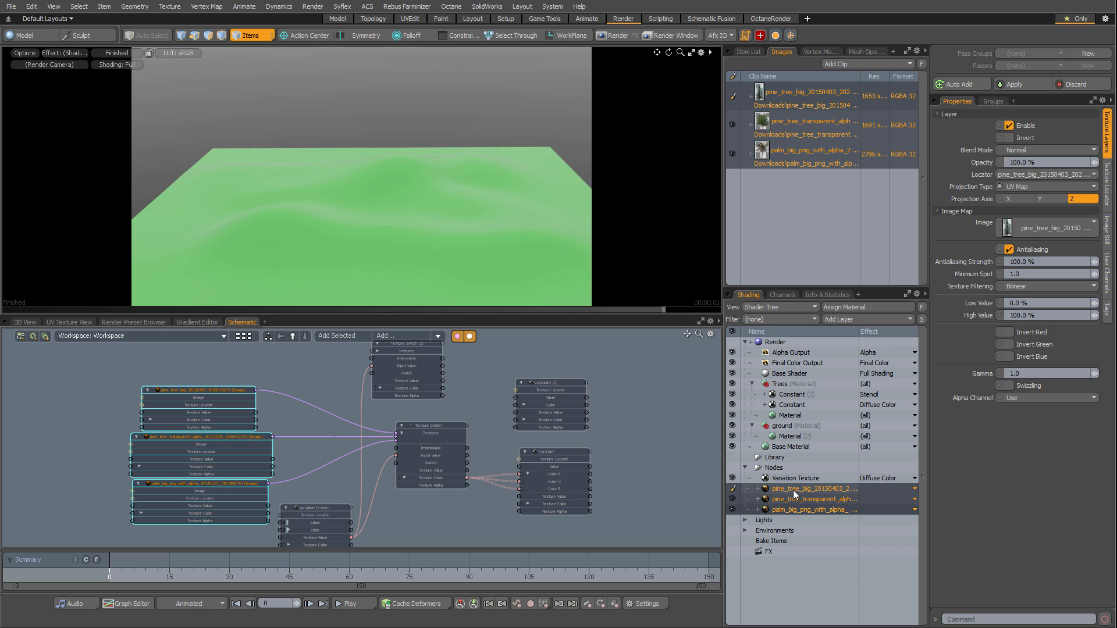
key("ctrl+d")
left_click_drag(789, 499, 790, 486)
left_click_drag(439, 424, 303, 302, "alt")
left_click_drag(375, 383, 394, 439, "alt")
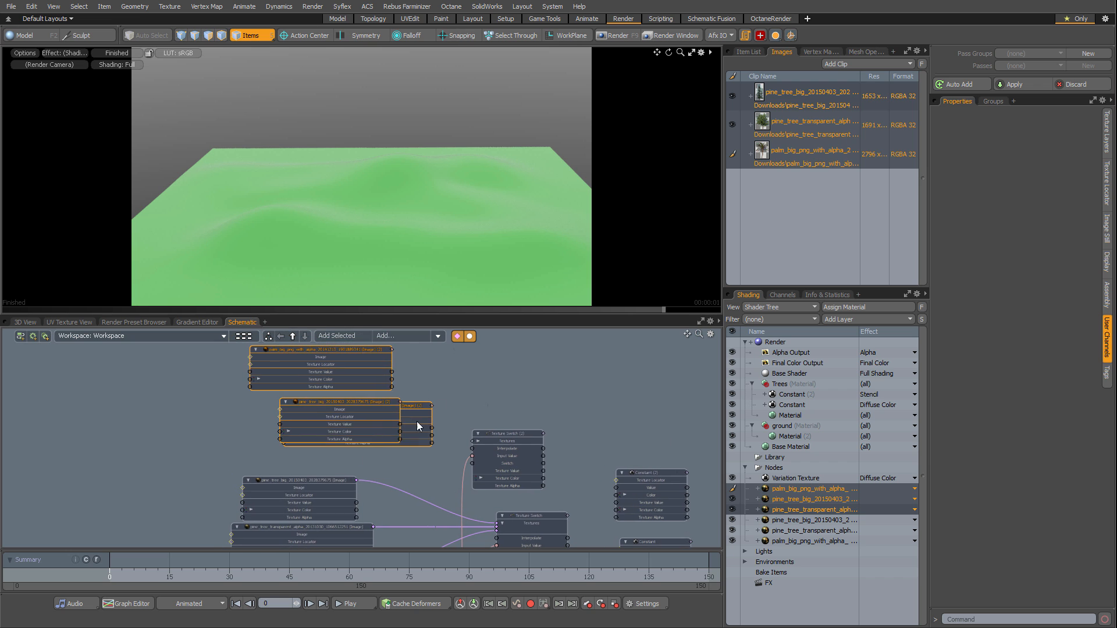
Arrange the three duplicated tree image nodes in a tidy column with no overlaps above the original images.
left_click(346, 412)
left_click_drag(344, 410, 358, 350)
left_click_drag(397, 452, 348, 462)
left_click_drag(383, 449, 339, 457, "ctrl+alt")
left_click_drag(353, 450, 343, 489, "alt")
left_click_drag(349, 410, 348, 382, "ctrl+alt")
left_click_drag(344, 512, 361, 367, "alt")
left_click_drag(312, 541, 326, 462, "alt")
left_click_drag(343, 355, 310, 513, "alt")
left_click_drag(310, 402, 329, 461, "ctrl+alt")
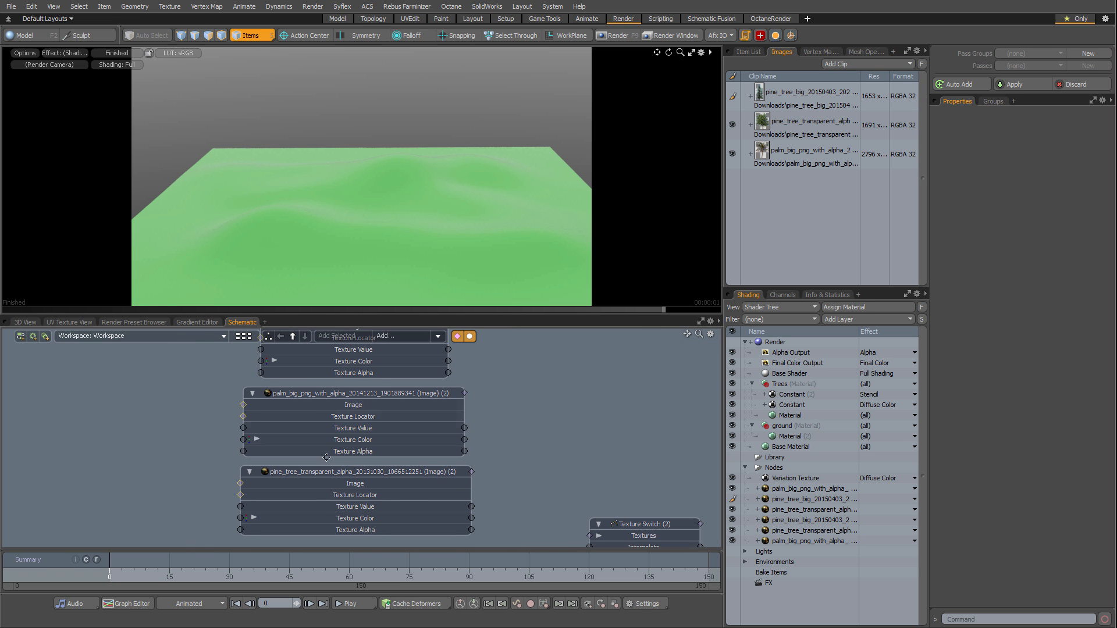
left_click_drag(319, 394, 229, 463)
left_click_drag(441, 461, 376, 384)
left_click_drag(283, 466, 390, 466)
left_click_drag(411, 483, 356, 483, "ctrl+alt")
left_click_drag(454, 413, 414, 380, "alt")
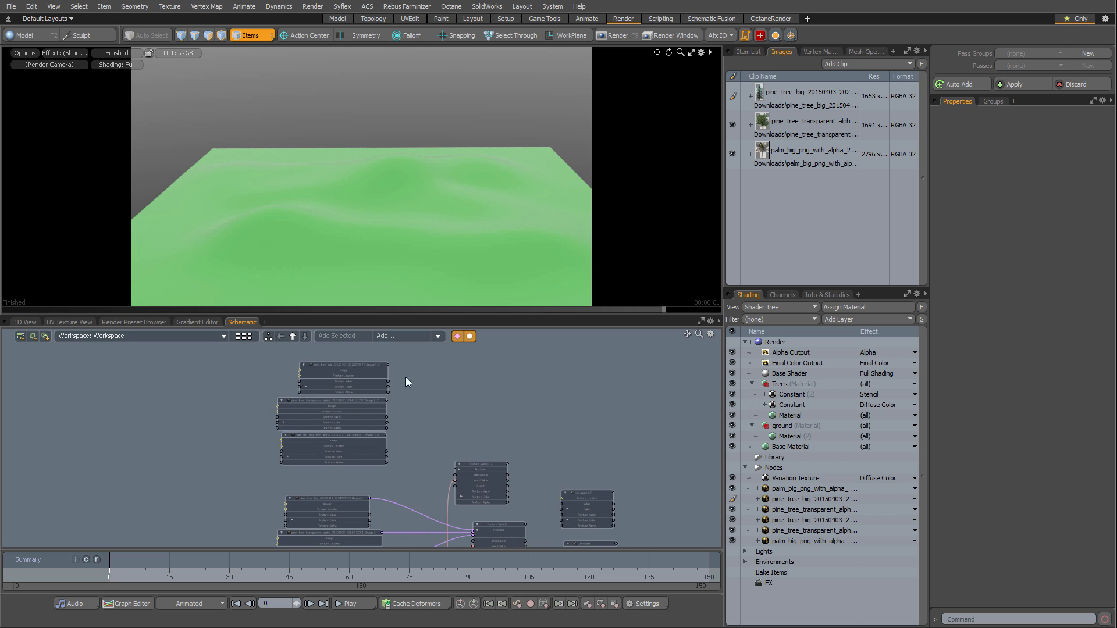
Connect the three duplicated tree image nodes to the Textures input of the duplicated Texture Switch.
left_click(348, 388)
left_click(346, 417, "shift")
left_click(344, 444, "shift")
left_click_drag(478, 436, 514, 484, "ctrl+alt")
left_click_drag(514, 484, 495, 478, "ctrl+alt")
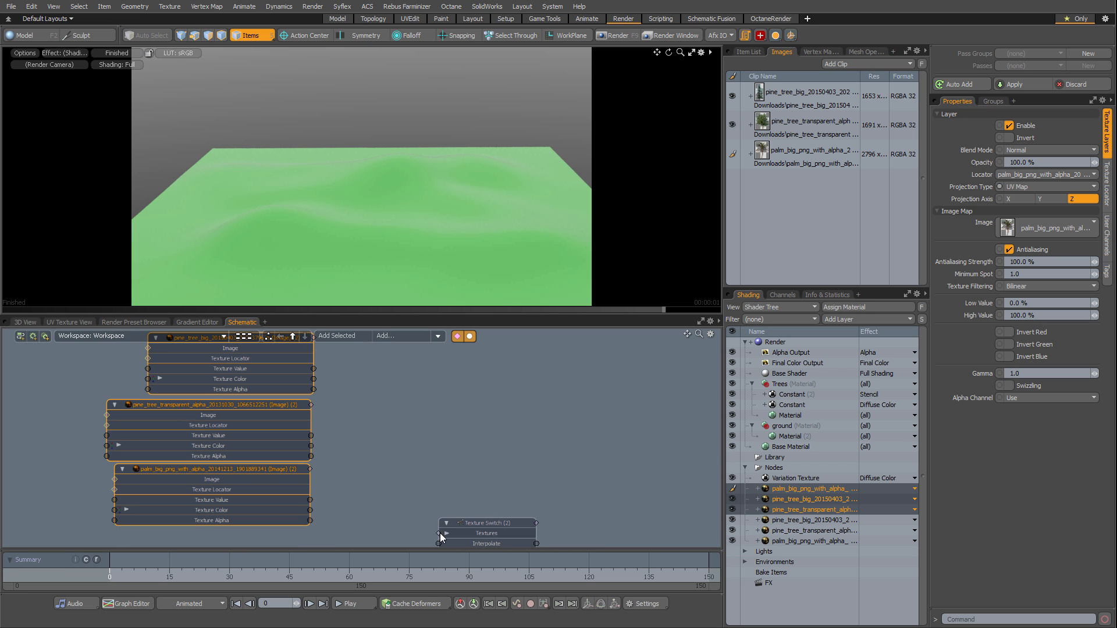
left_click_drag(312, 471, 440, 533)
left_click_drag(459, 468, 444, 512, "ctrl+alt")
left_click_drag(444, 512, 483, 505, "alt")
left_click_drag(418, 523, 477, 515)
left_click_drag(413, 465, 383, 416, "ctrl+alt")
left_click_drag(383, 416, 333, 445, "ctrl+alt")
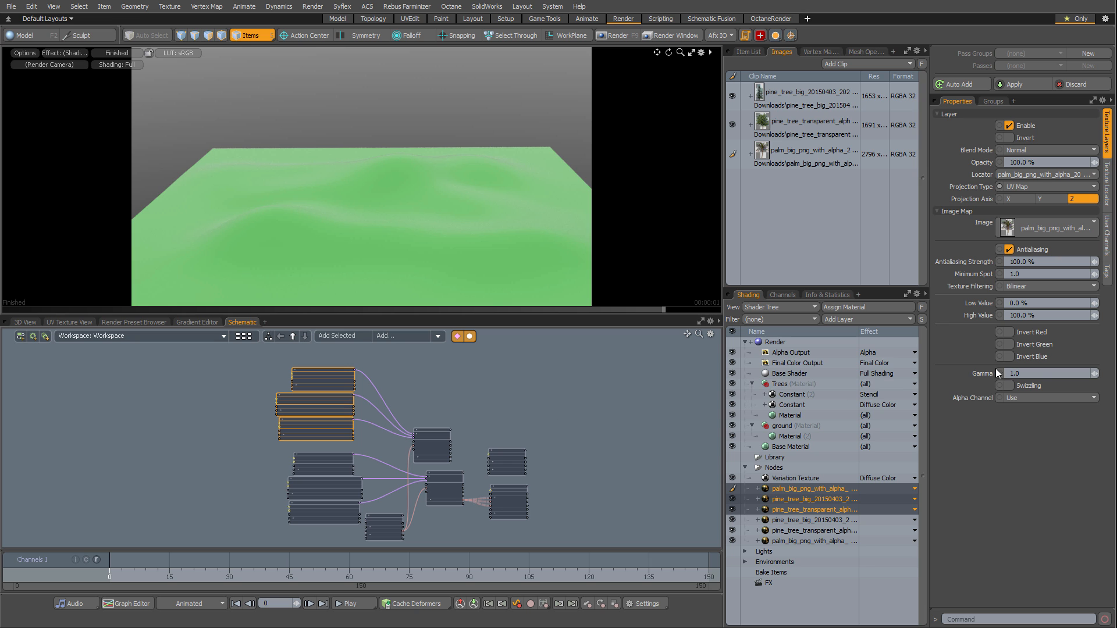
Set the alpha channel of the three duplicated tree images to Alpha Only.
left_click(1016, 396)
left_click(1029, 405)
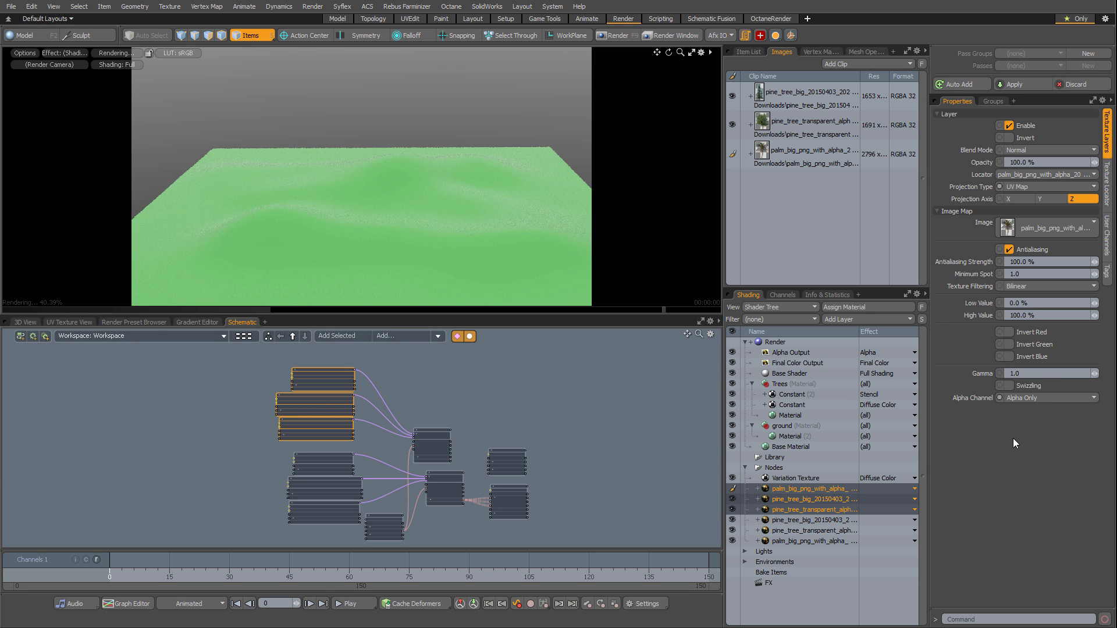
left_click_drag(518, 455, 674, 429, "ctrl+alt")
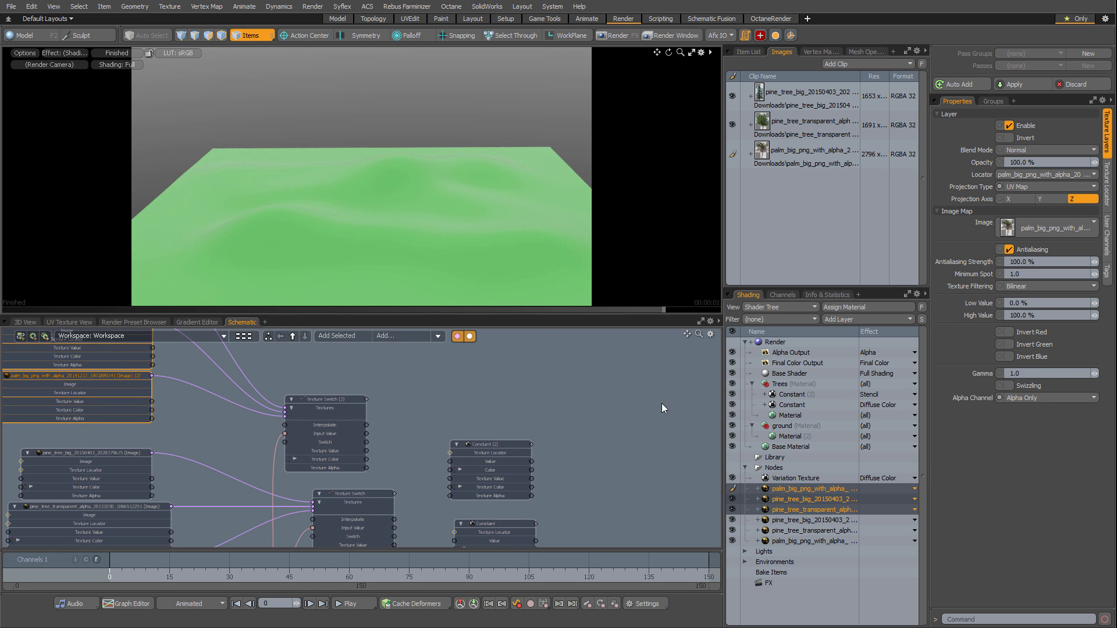
Compare the render preview with the stencil Constant layer disabled and enabled.
left_click(859, 395)
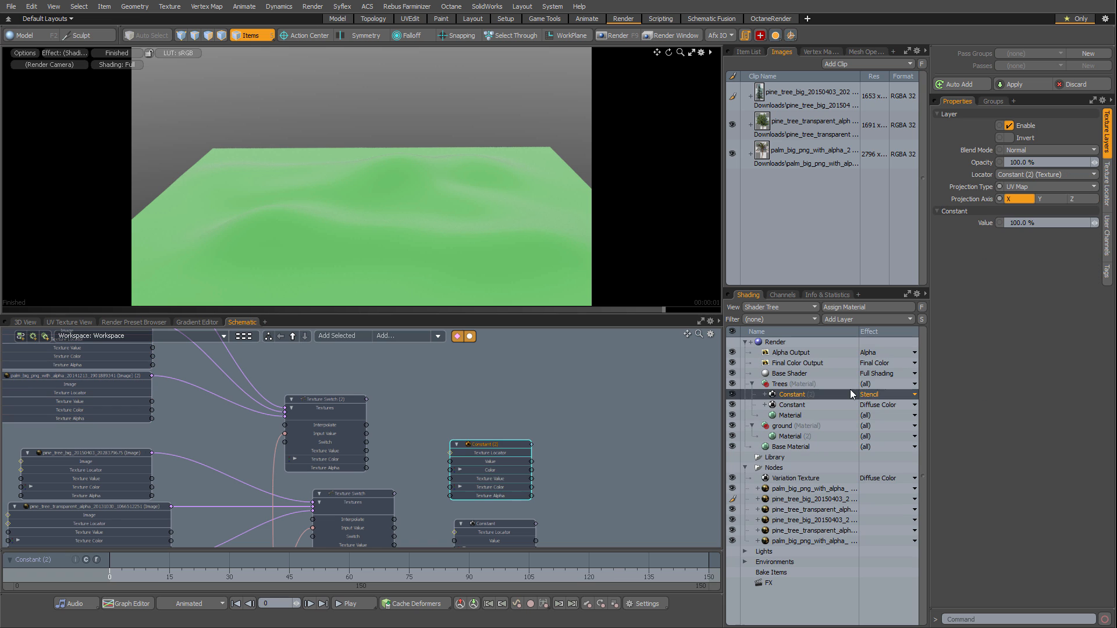
left_click(736, 395)
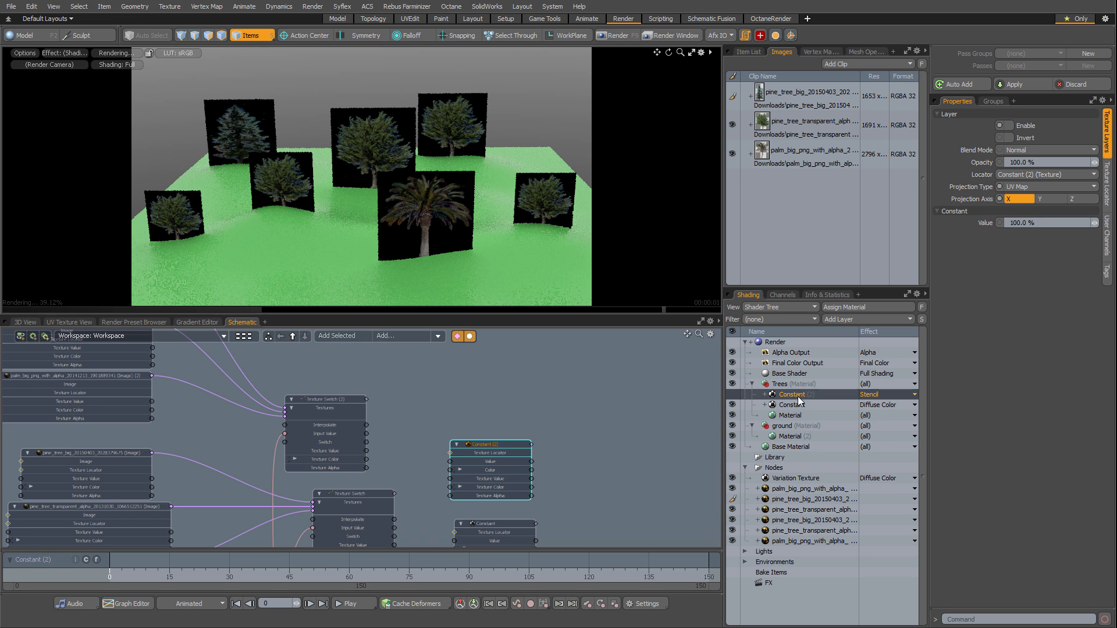
left_click(733, 397)
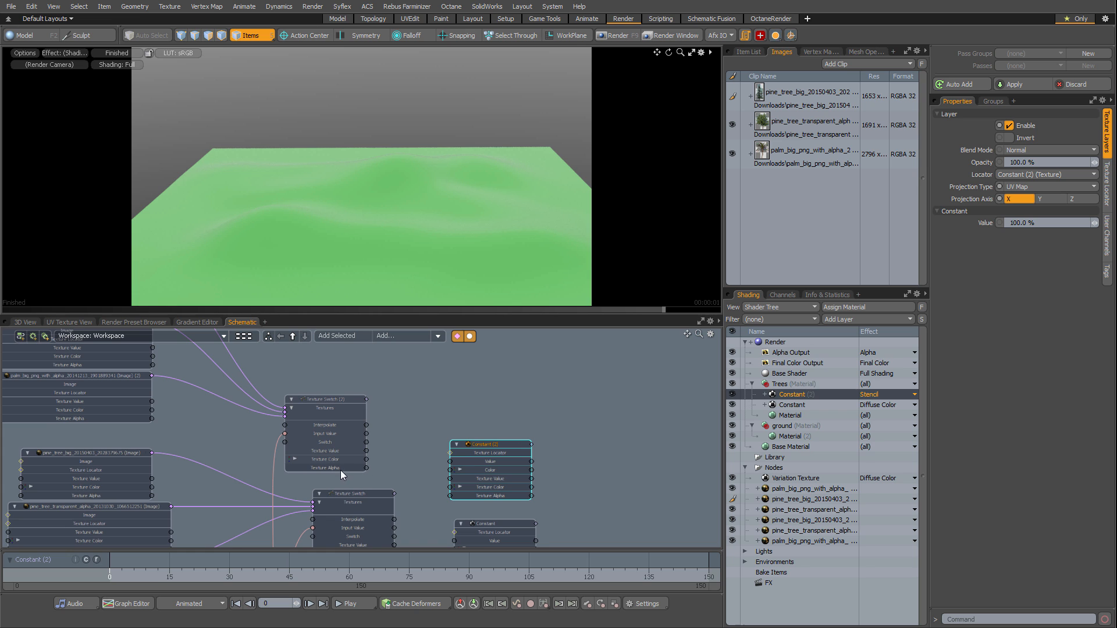
Connect the Texture Color R output of the duplicated Texture Switch to the stencil Constant's Value.
scroll(343, 470, "up", 3)
left_click(284, 450)
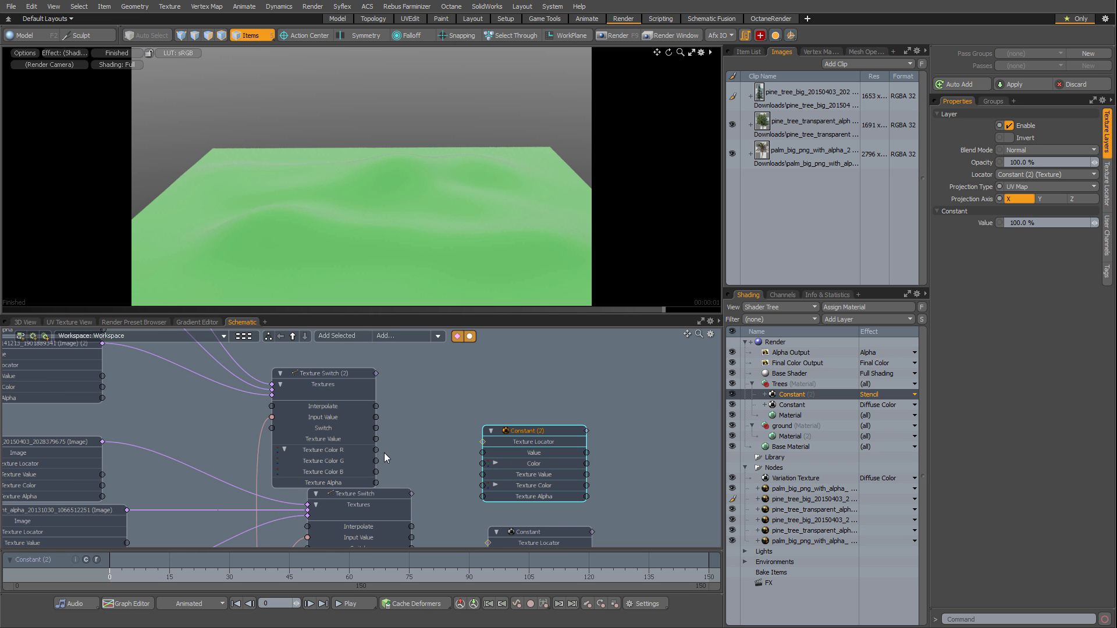
left_click_drag(400, 452, 482, 453)
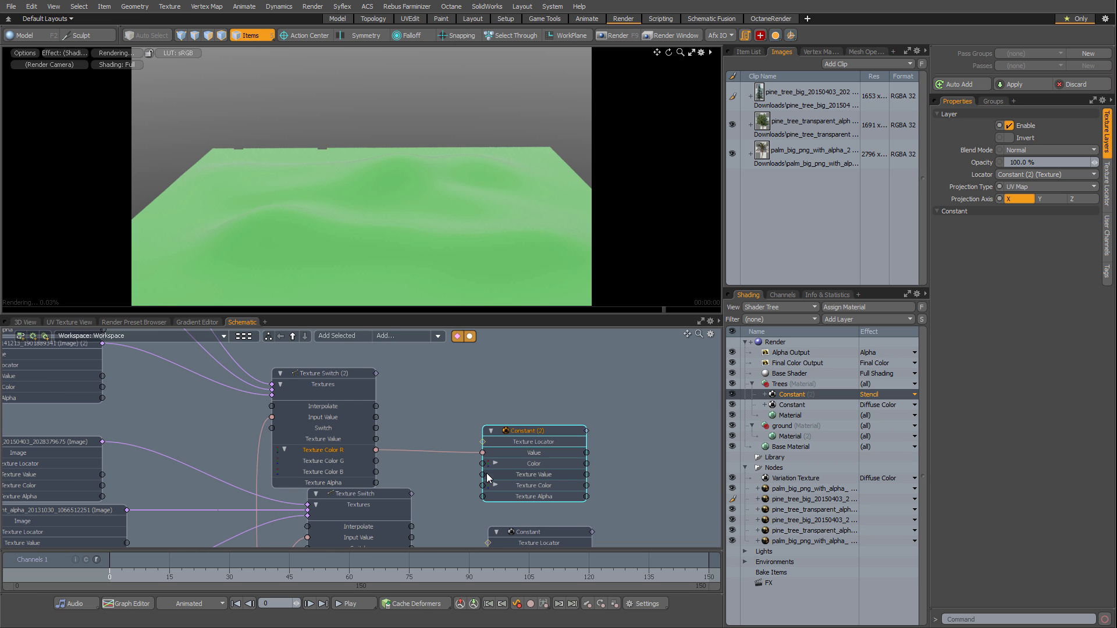
left_click_drag(340, 375, 343, 364)
left_click(344, 364)
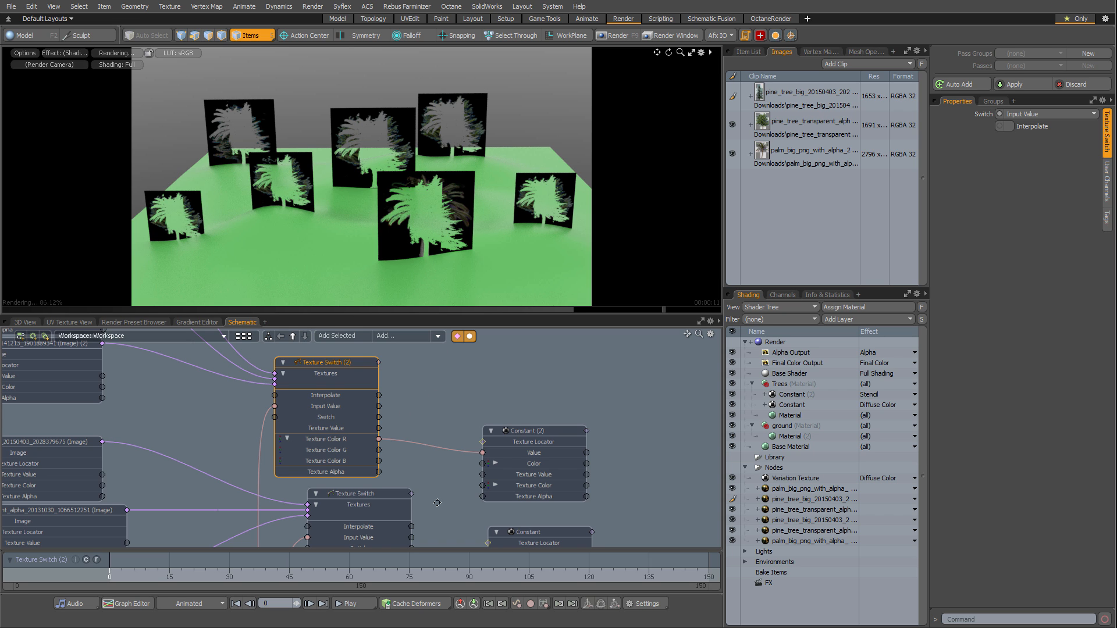
Tidy the schematic by shifting the duplicated Texture Switch and the stencil Constant slightly.
middle_click_drag(436, 500, 405, 454)
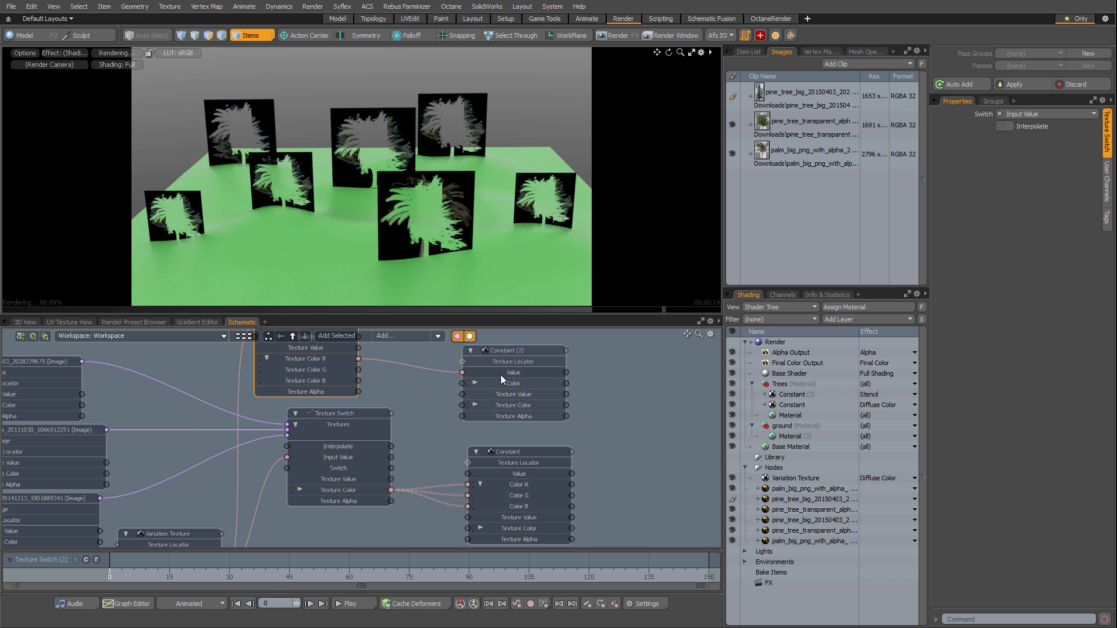
middle_click_drag(414, 417, 421, 475)
scroll(421, 473, "down", 1)
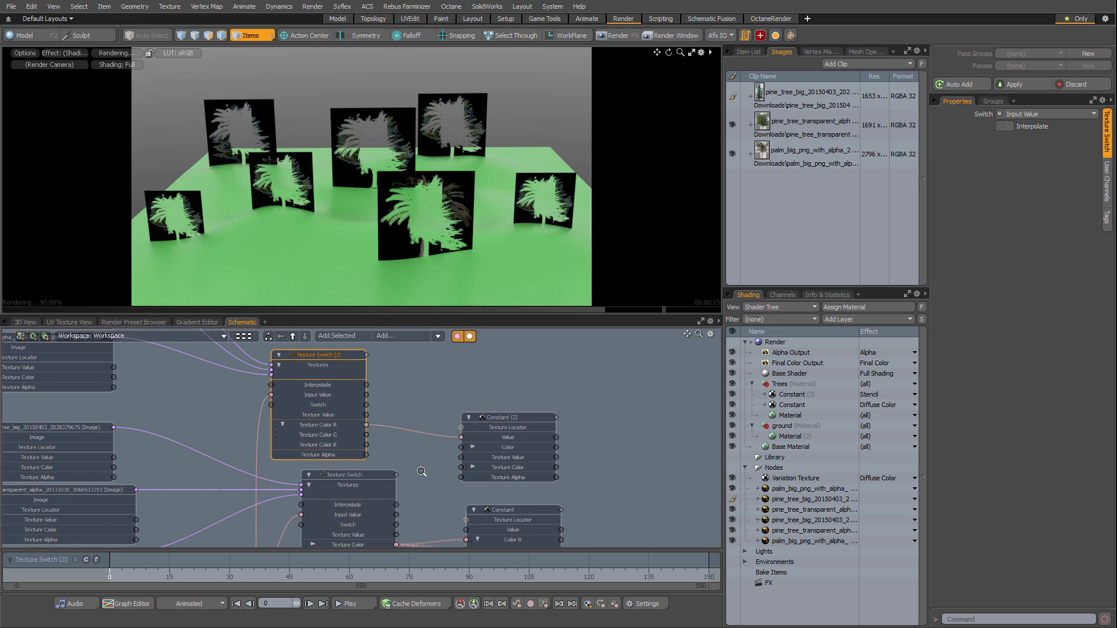
scroll(422, 476, "down", 1)
left_click_drag(354, 373, 369, 365)
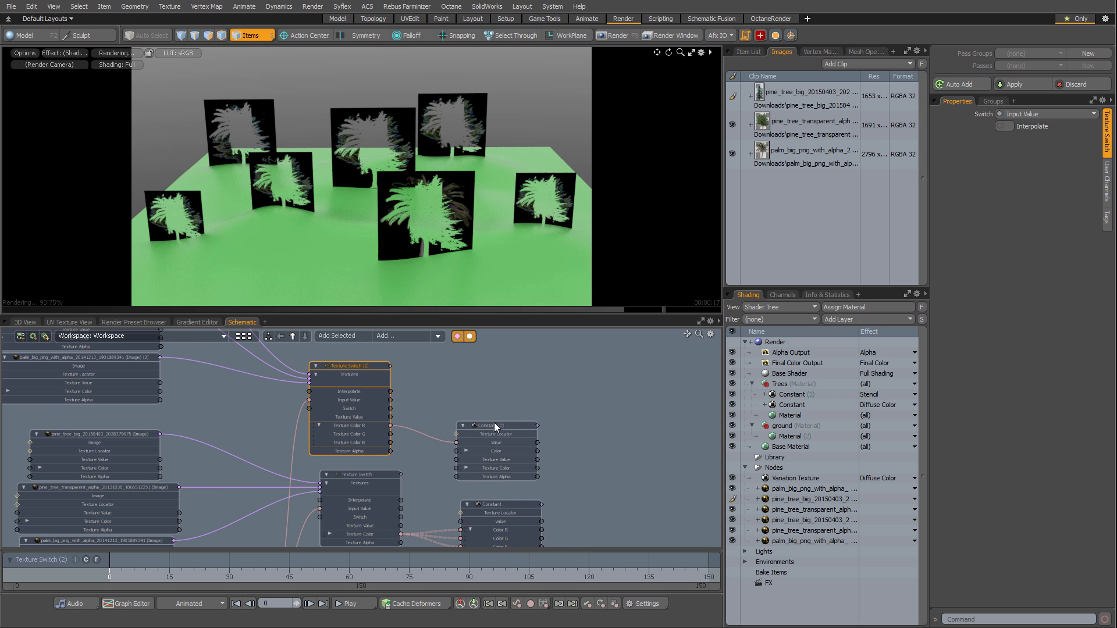
left_click_drag(490, 423, 486, 416)
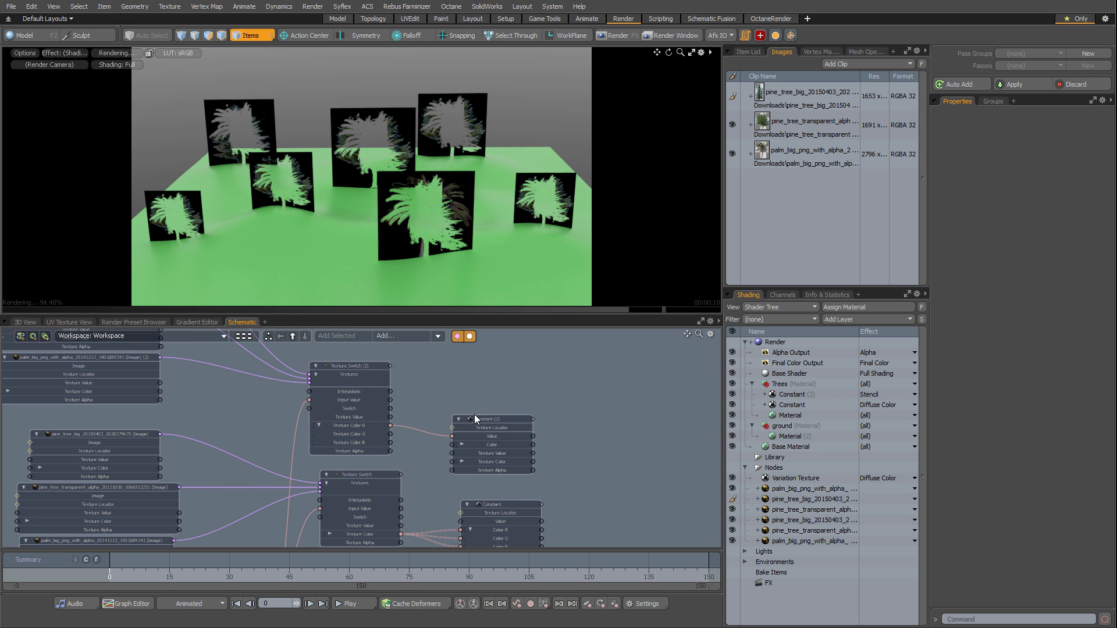
Change the effect of the stencil Constant layer to Transparent Amount.
left_click(814, 394)
left_click(880, 394)
mouse_move(875, 503)
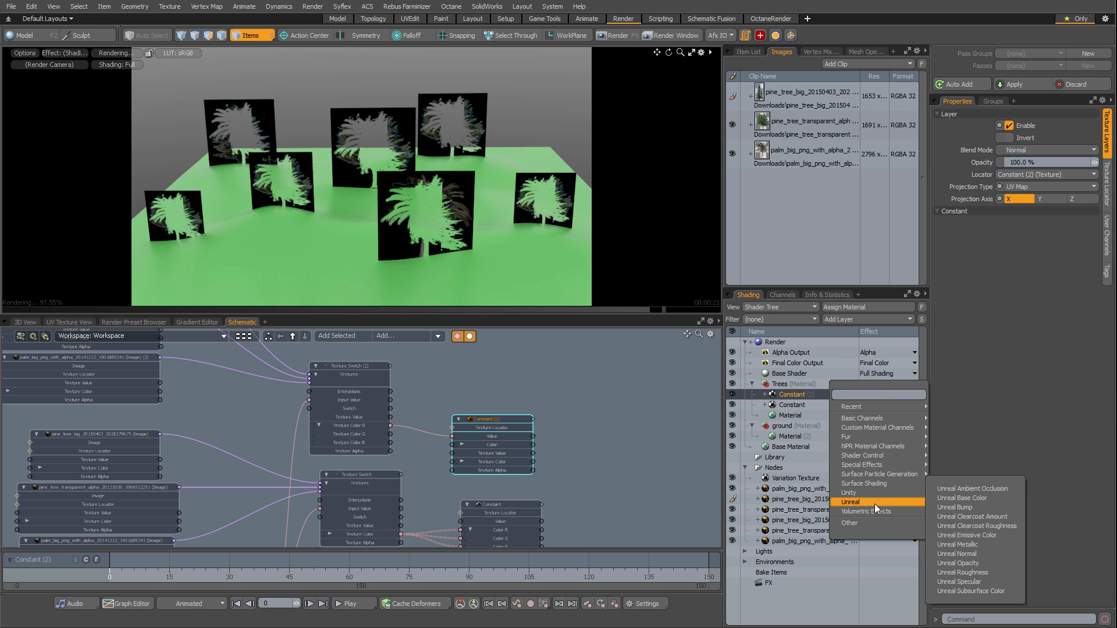
mouse_move(872, 420)
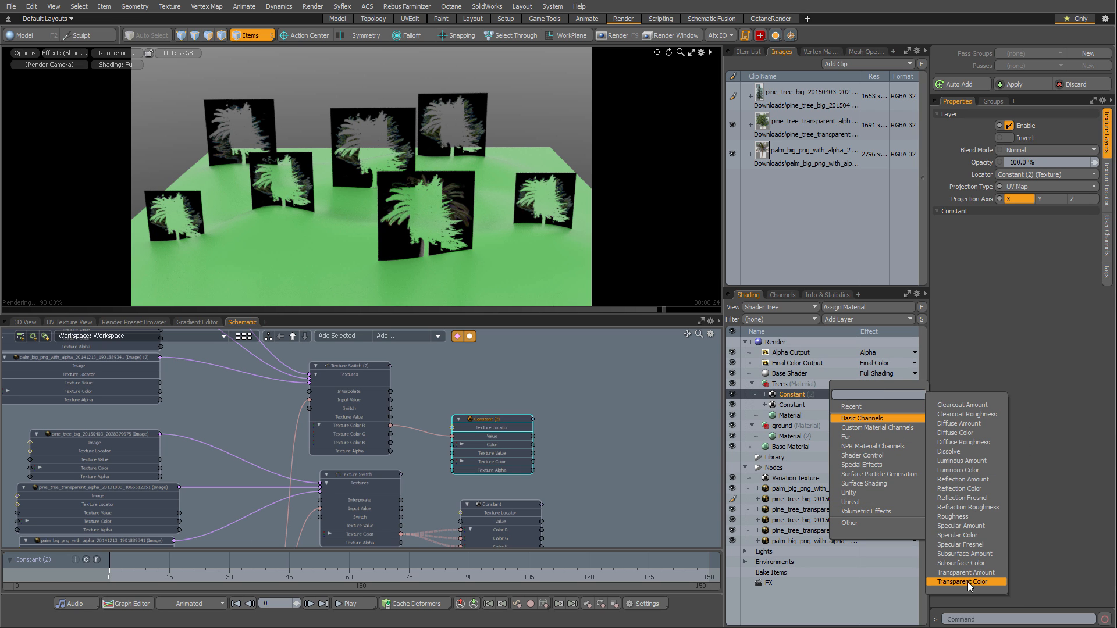
left_click(966, 572)
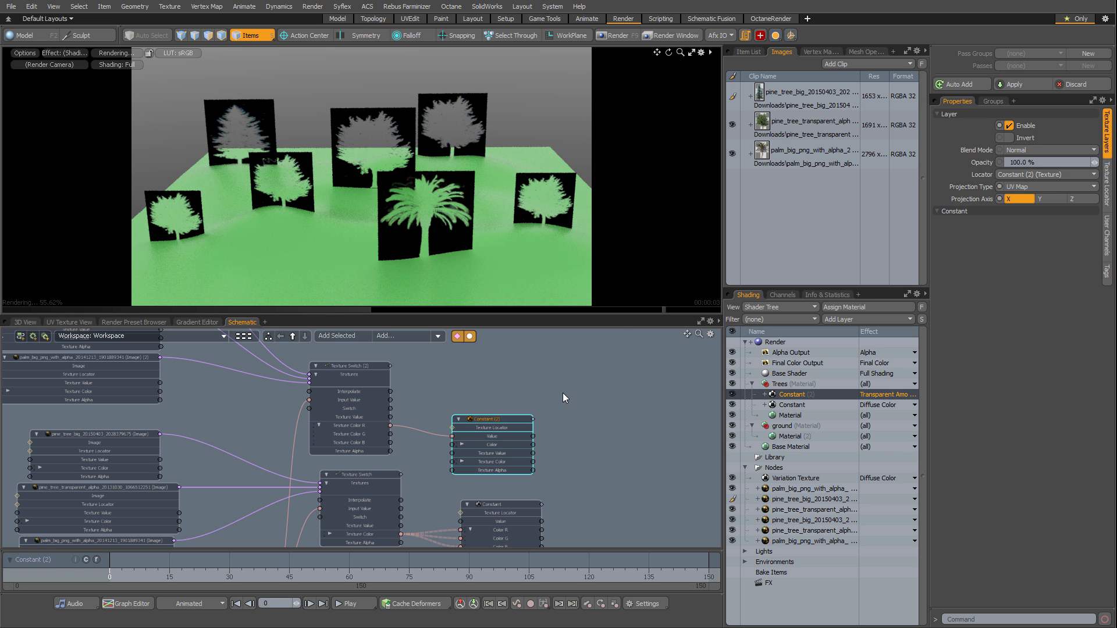
scroll(490, 379, "down", 1)
left_click_drag(479, 373, 496, 395, "alt")
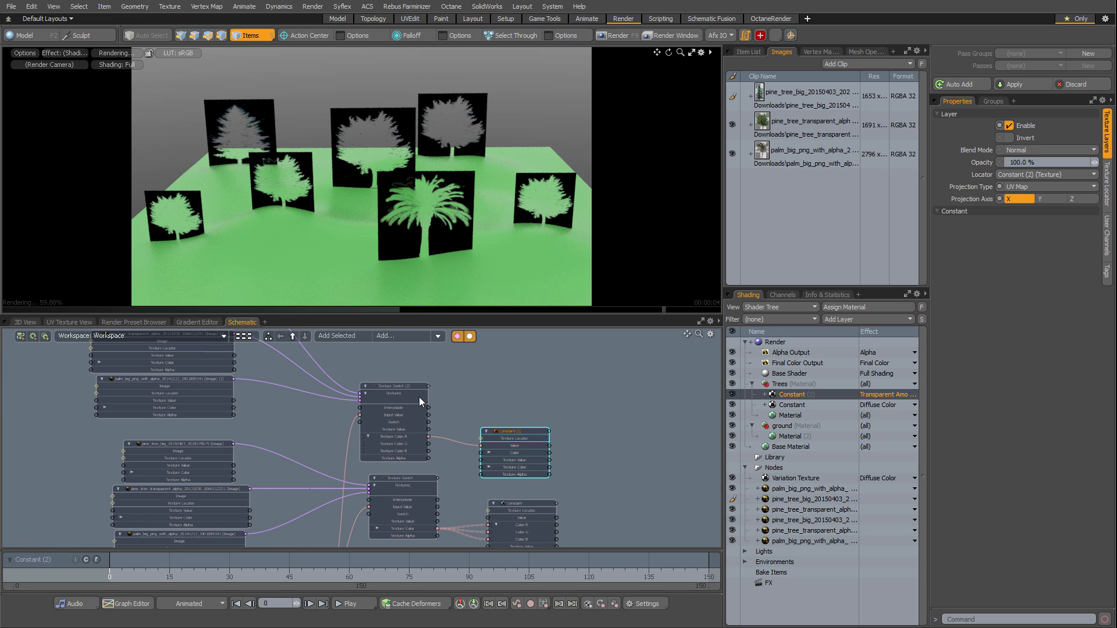
Add a Color Invert node to the schematic.
left_click(455, 441)
left_click_drag(472, 428, 463, 442, "alt")
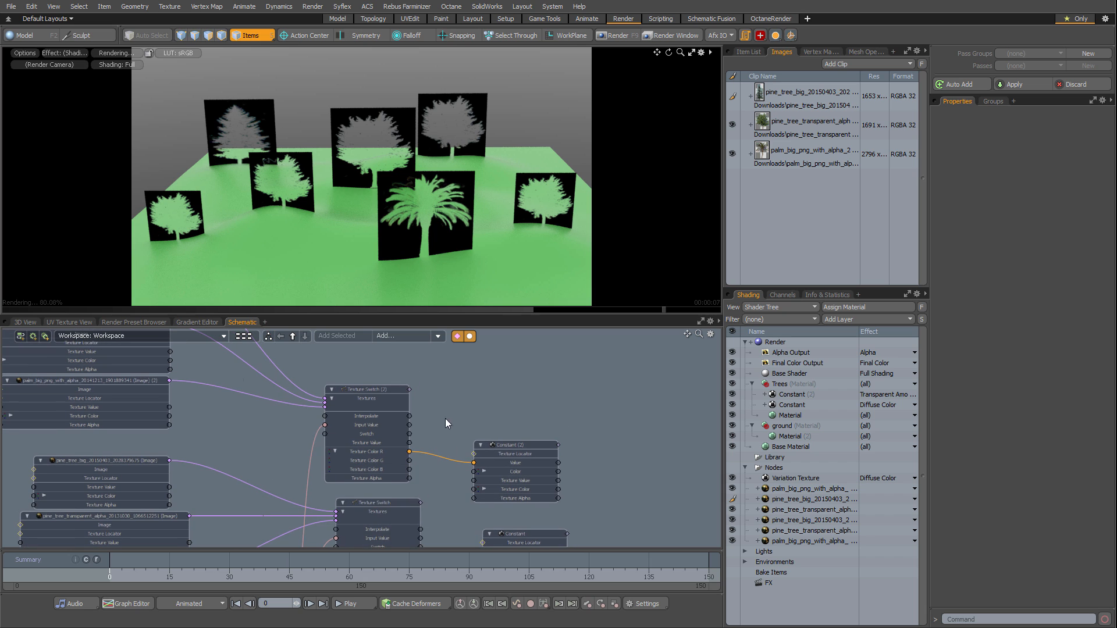
left_click(407, 337)
left_click(417, 411)
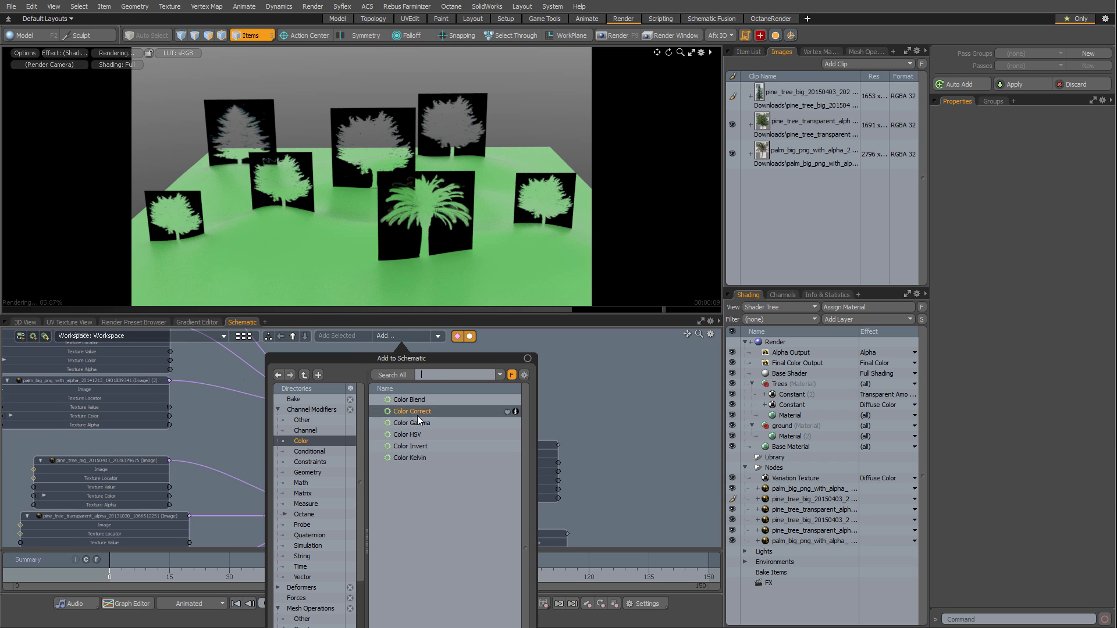
left_click(437, 377)
type("color")
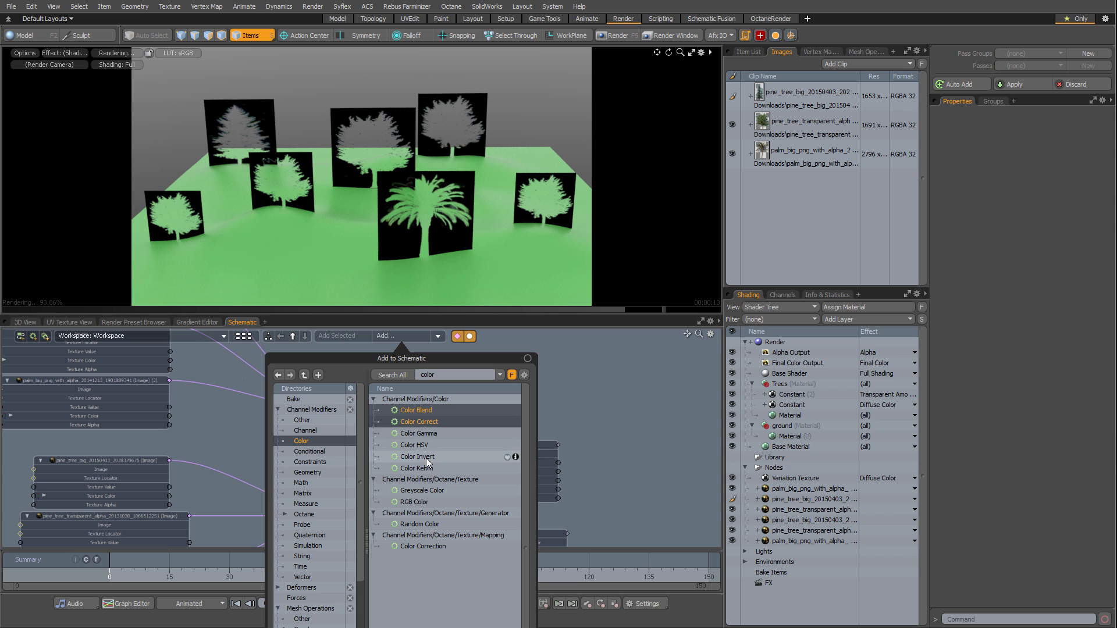
double_click(421, 457)
Insert Color Invert between Texture Color R of the second Texture Switch and the Value of Constant (2), using Input Color and Output Color R.
left_click_drag(437, 416, 470, 396)
left_click_drag(473, 463, 567, 450)
left_click(376, 452)
left_click(441, 413)
left_click(567, 450)
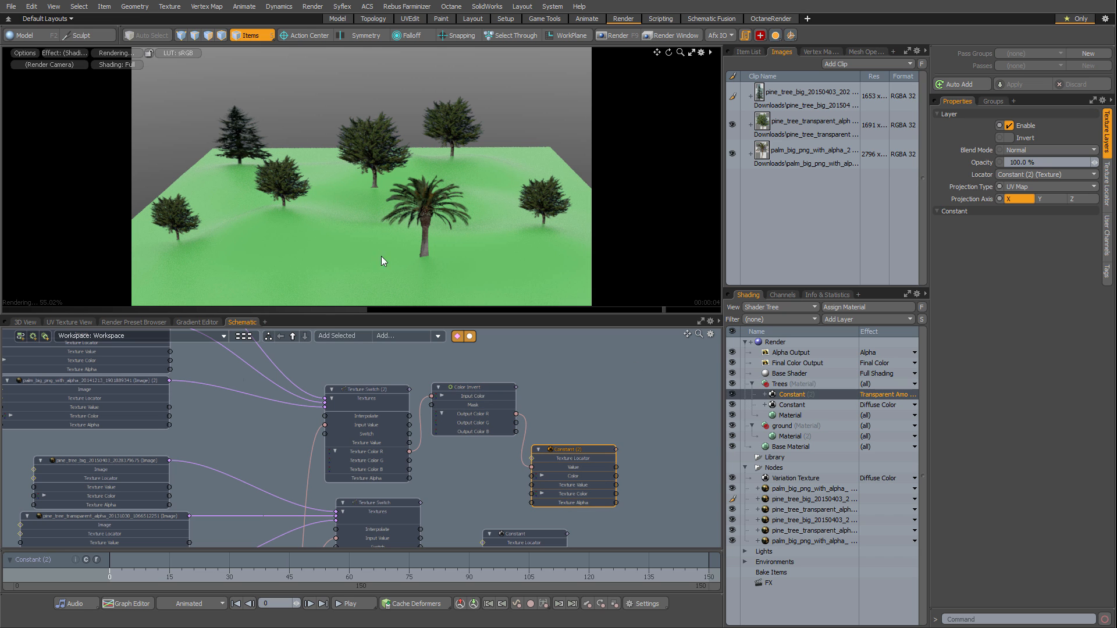
Try Specular Amounts of 2% and 15% on the Trees group's material.
left_click(787, 415)
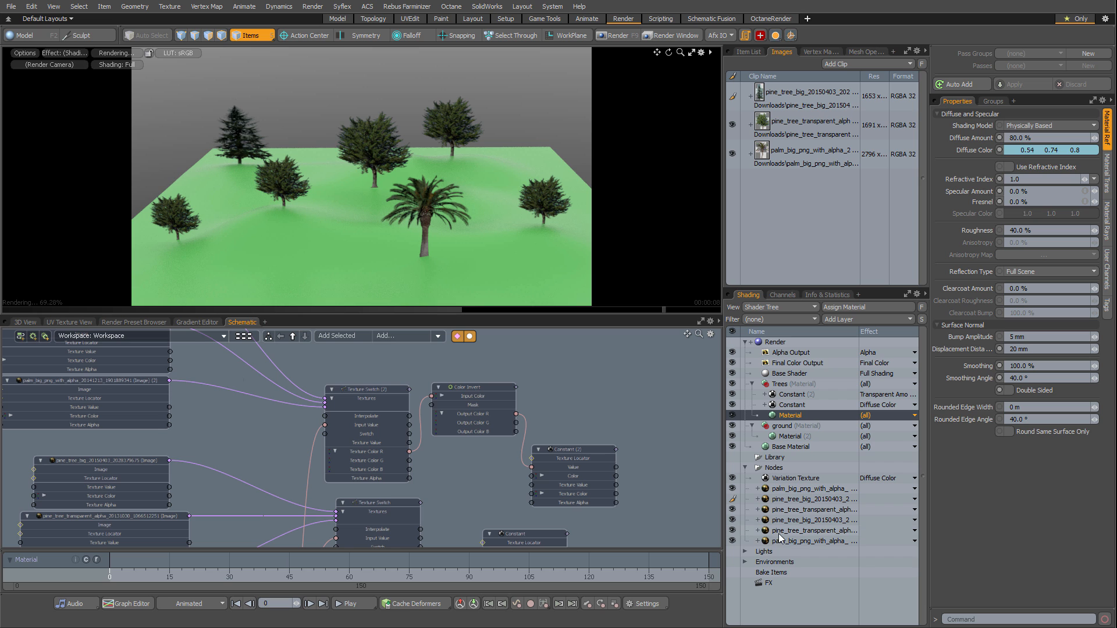
left_click(1049, 188)
type("2")
key("Return")
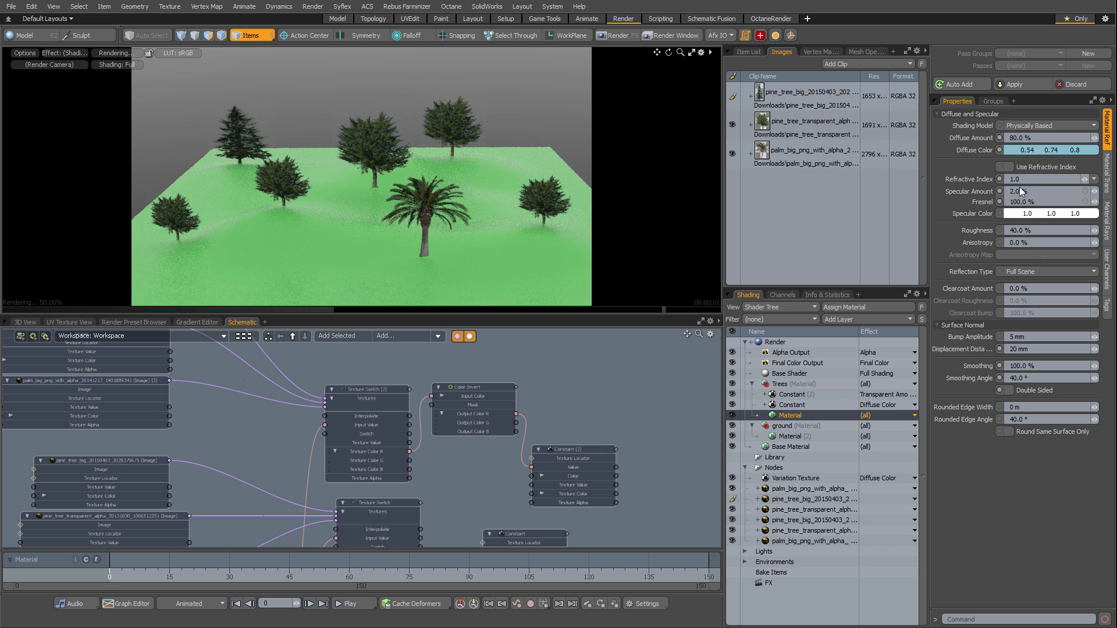
left_click(1034, 193)
type("15")
key("Return")
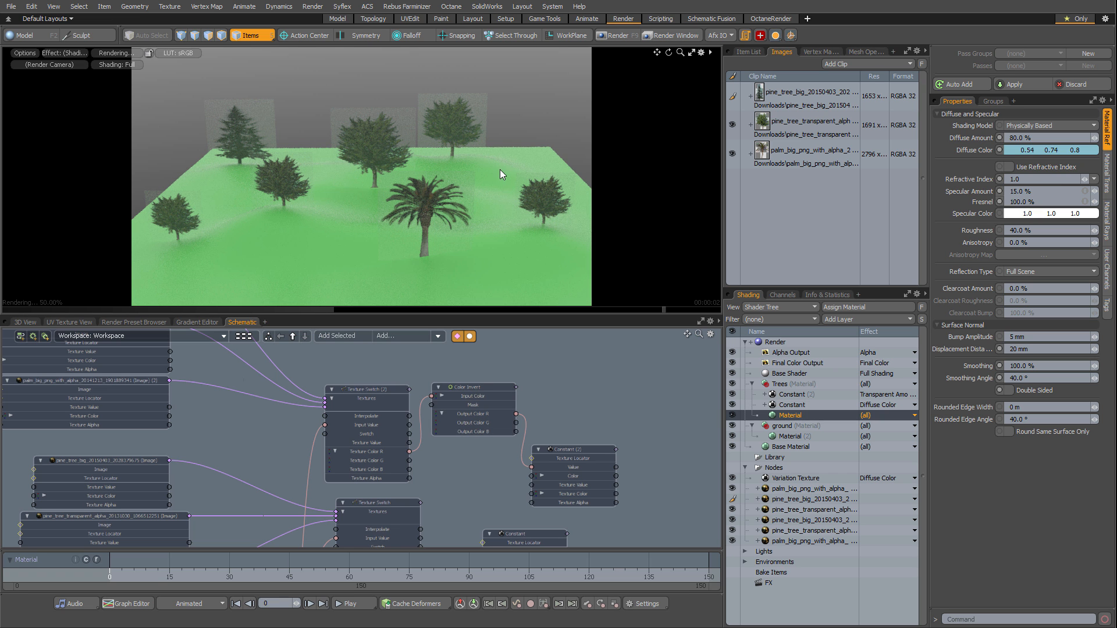
Undo the Specular Amount changes on the Trees group's material.
key("ctrl+z")
key("ctrl+z")
key("ctrl+z")
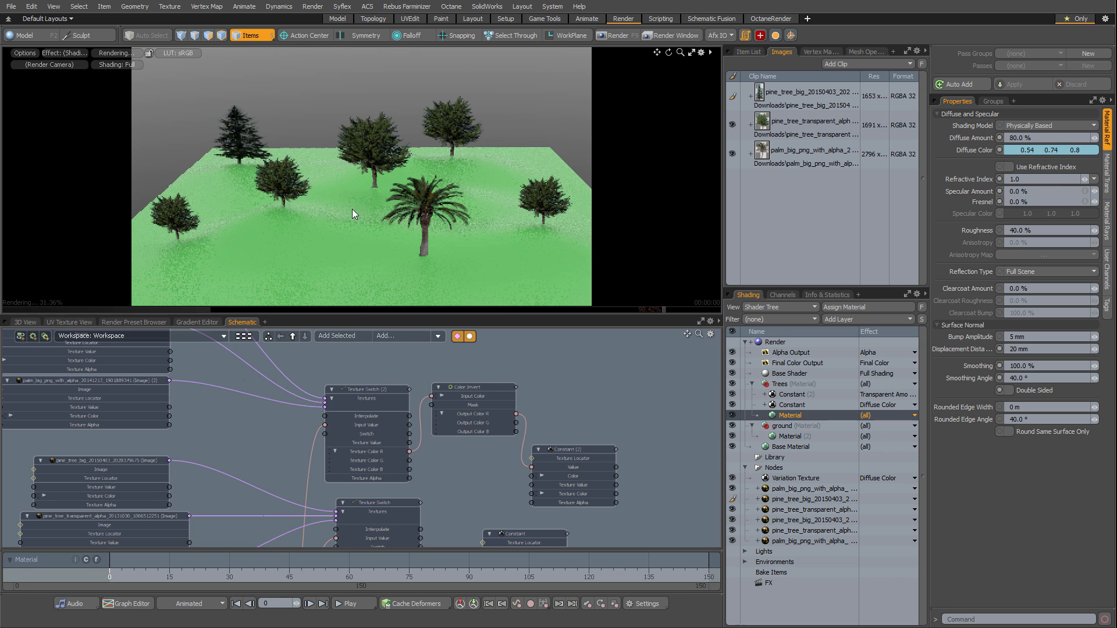
Review the schematic's tree texture network, including the Texture Switches, Color Invert and Constant nodes.
scroll(434, 420, "down", 8)
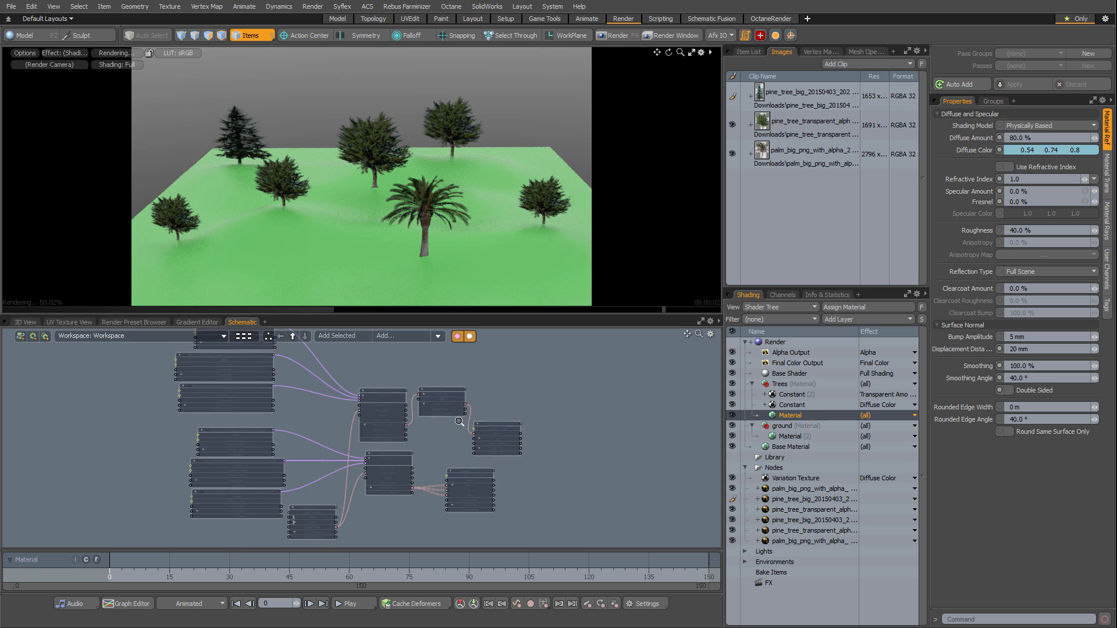
scroll(434, 420, "up", 4)
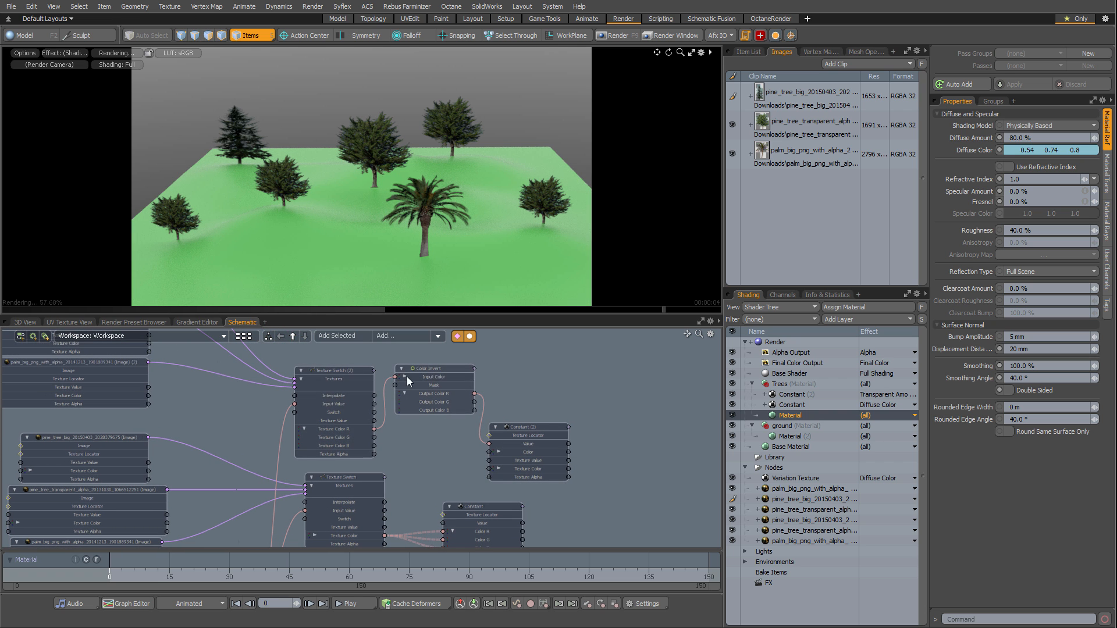
scroll(380, 375, "up", 3)
scroll(444, 407, "down", 3)
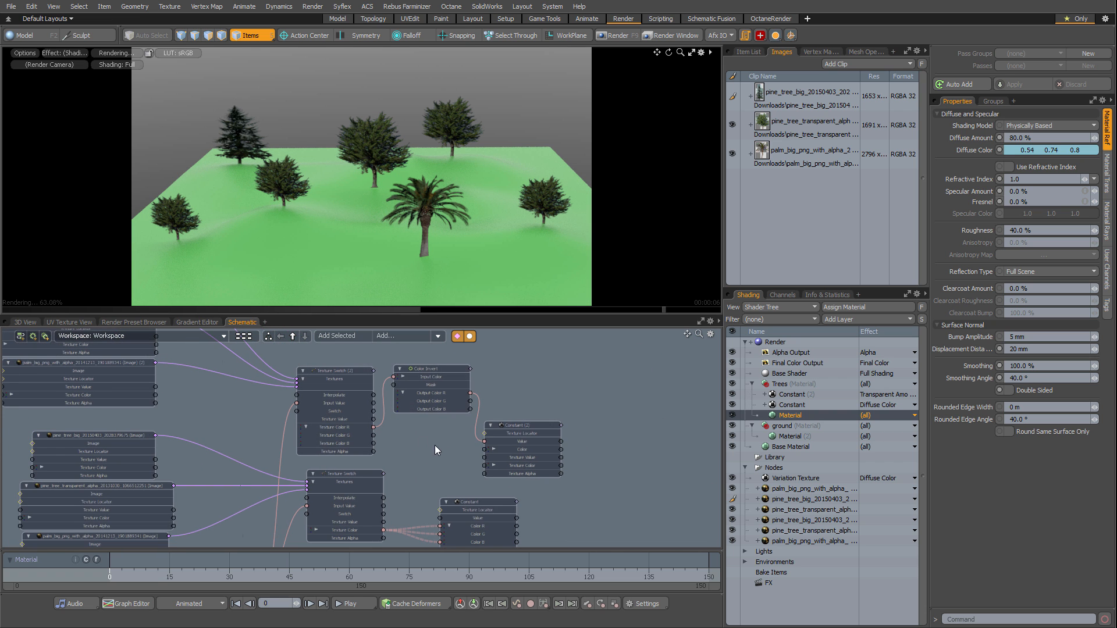
scroll(434, 449, "down", 1)
scroll(431, 405, "down", 1)
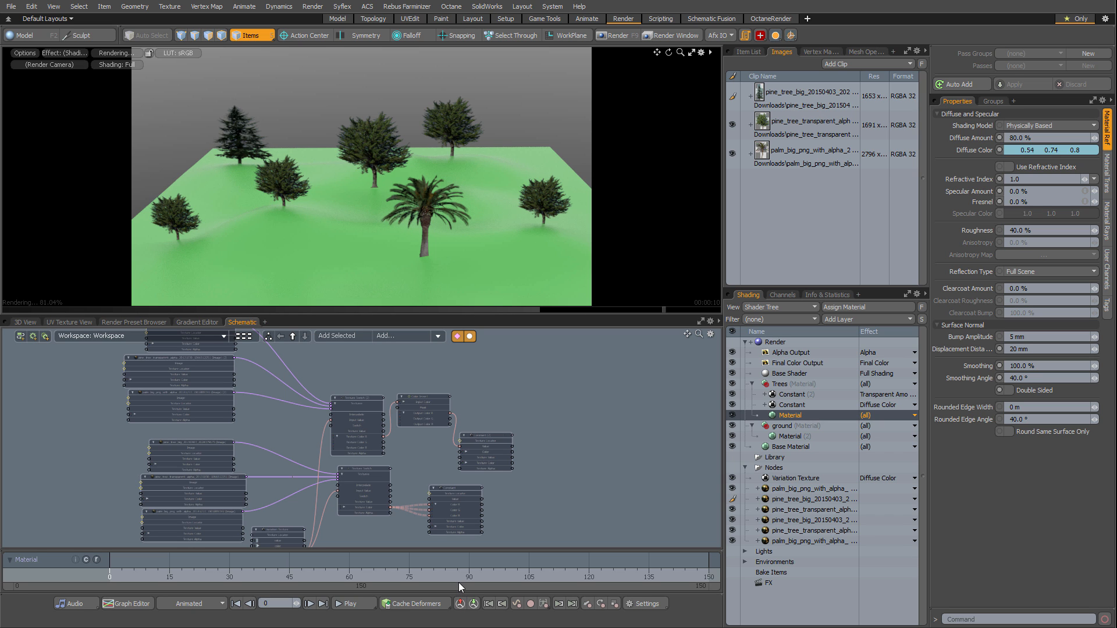
Switch to the Untitled scene to compare its Texture Switch setup and return to the trees.lxo scene.
left_click(746, 50)
left_click(801, 149)
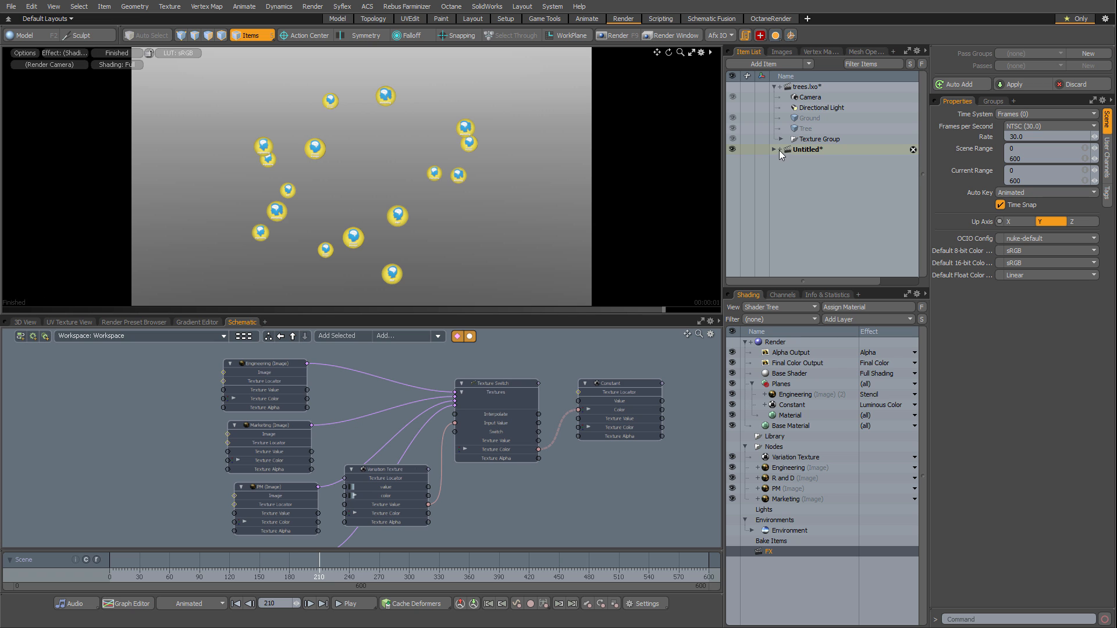
left_click(808, 87)
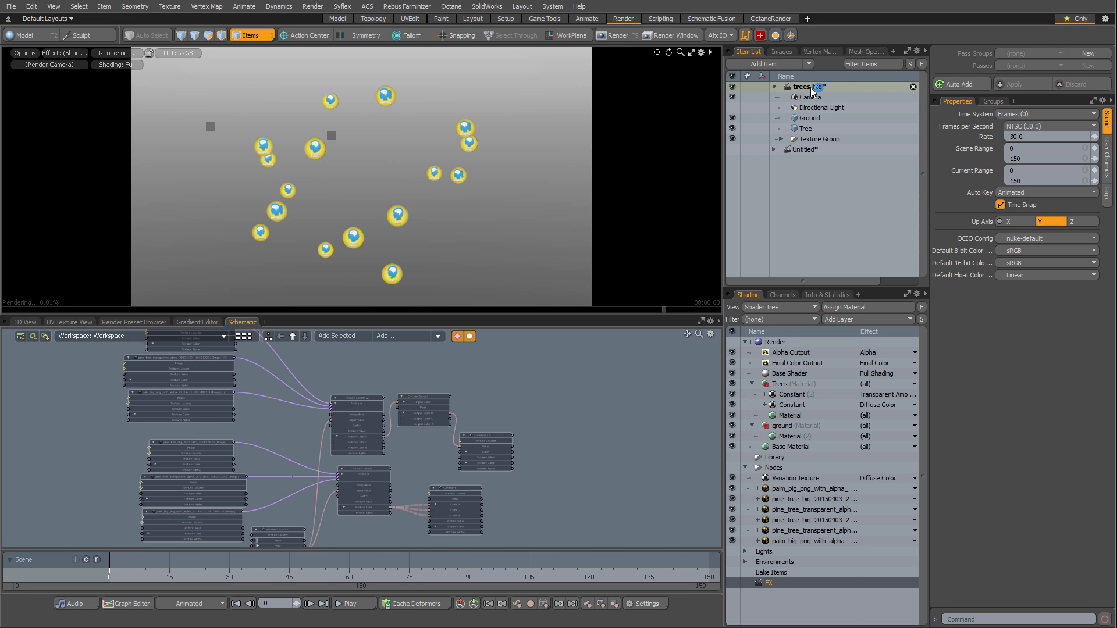